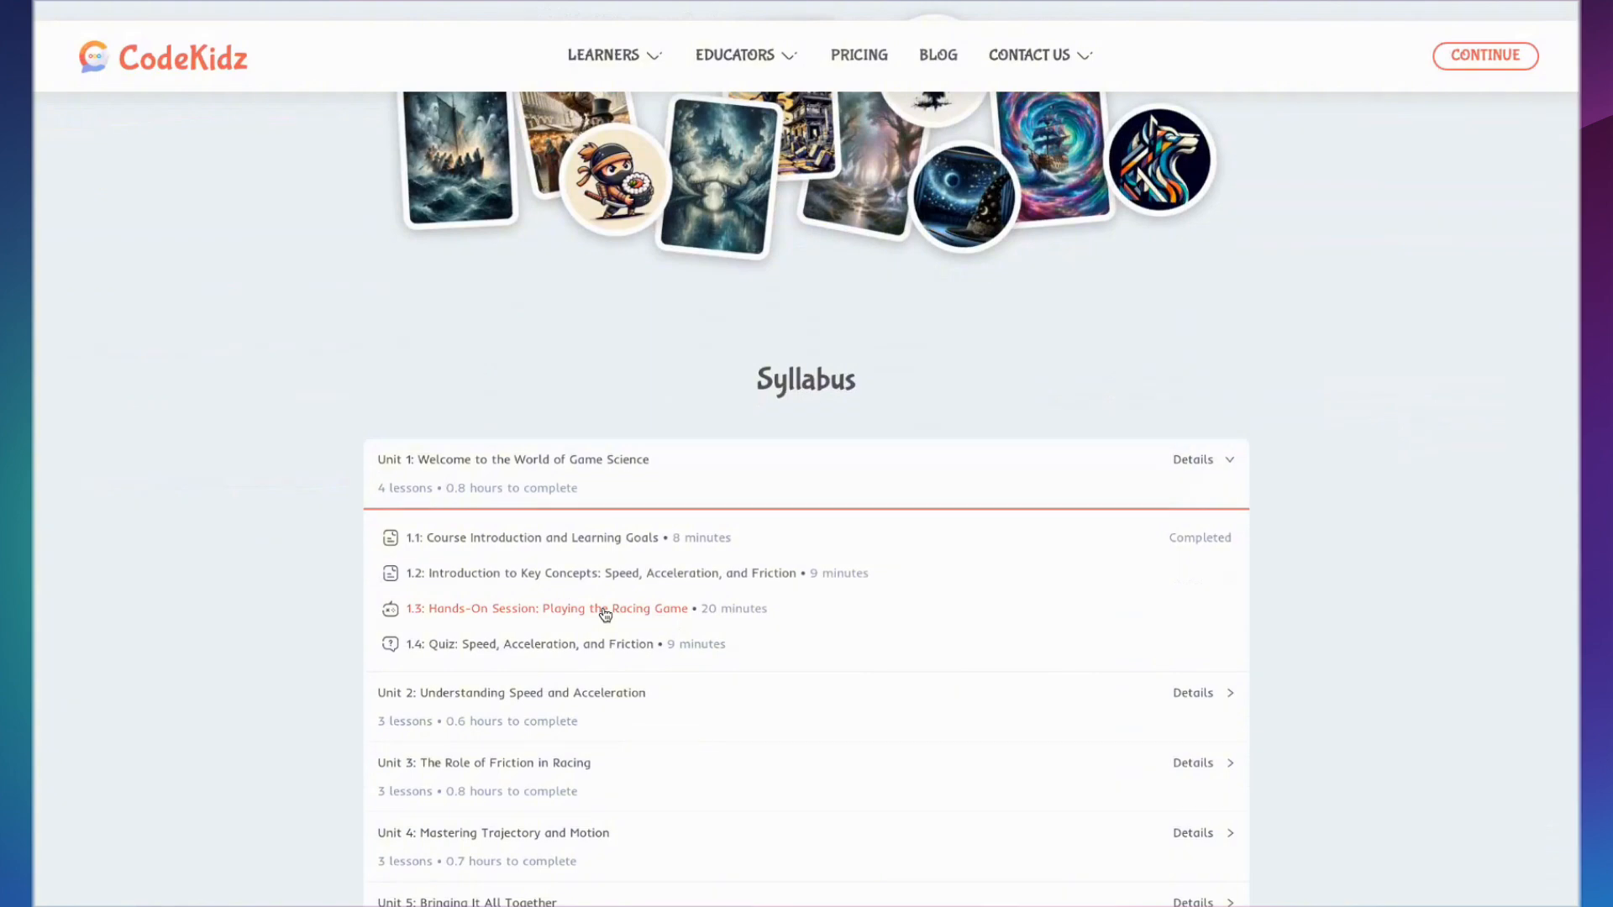
- Open lesson 1.3 and run the racing game with a mid-range speed, a time of 6 s and an acceleration of 2
click(605, 610)
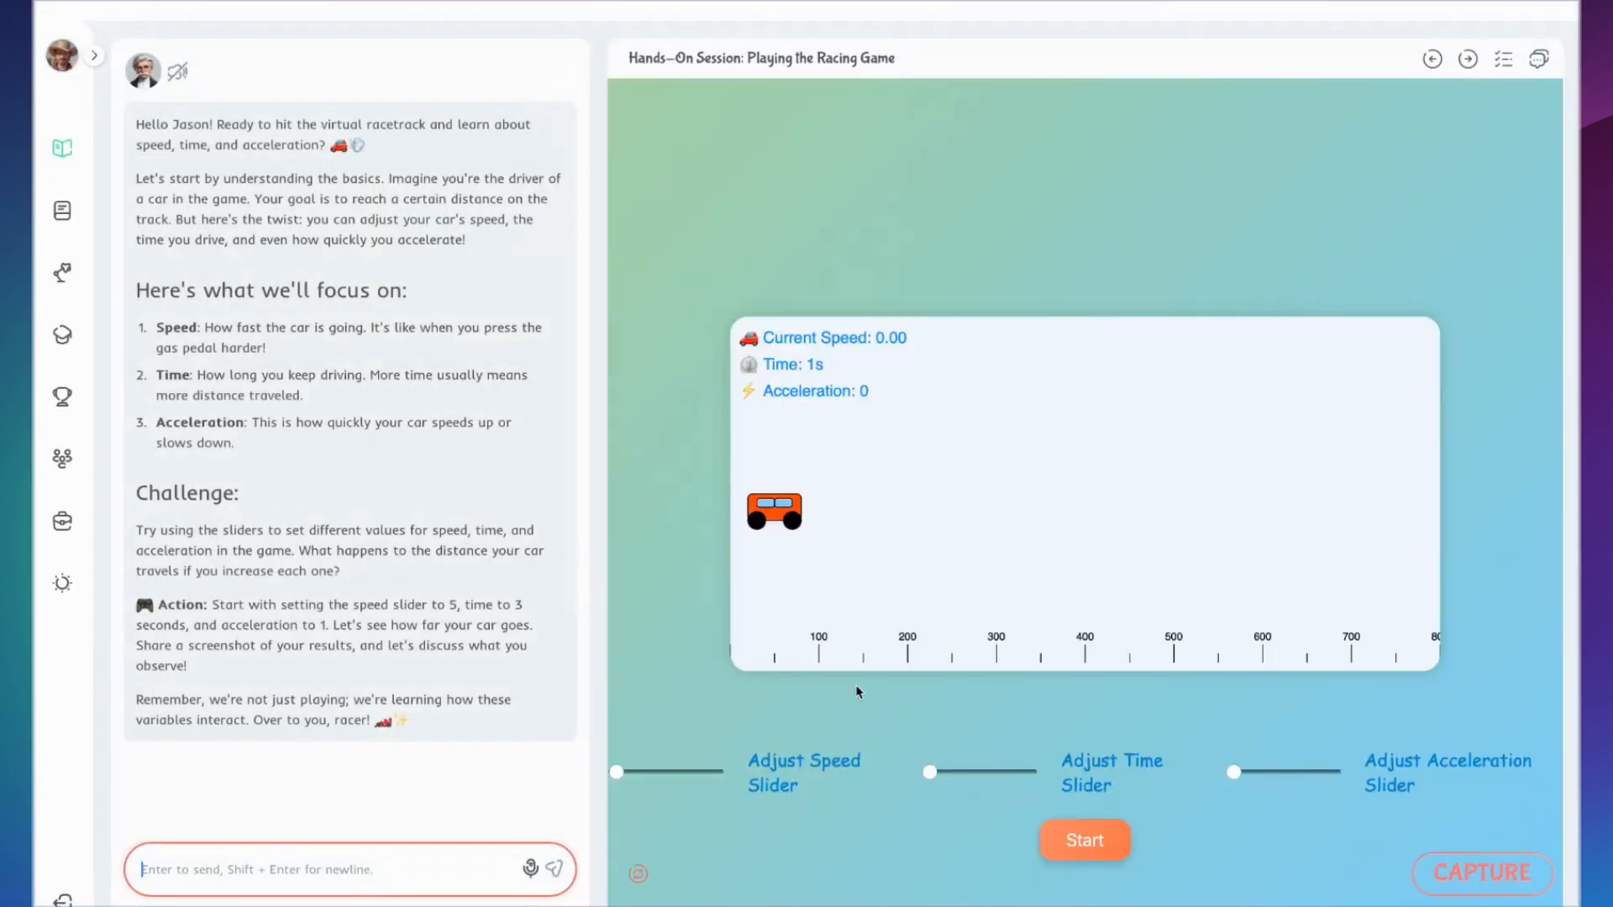
click(658, 771)
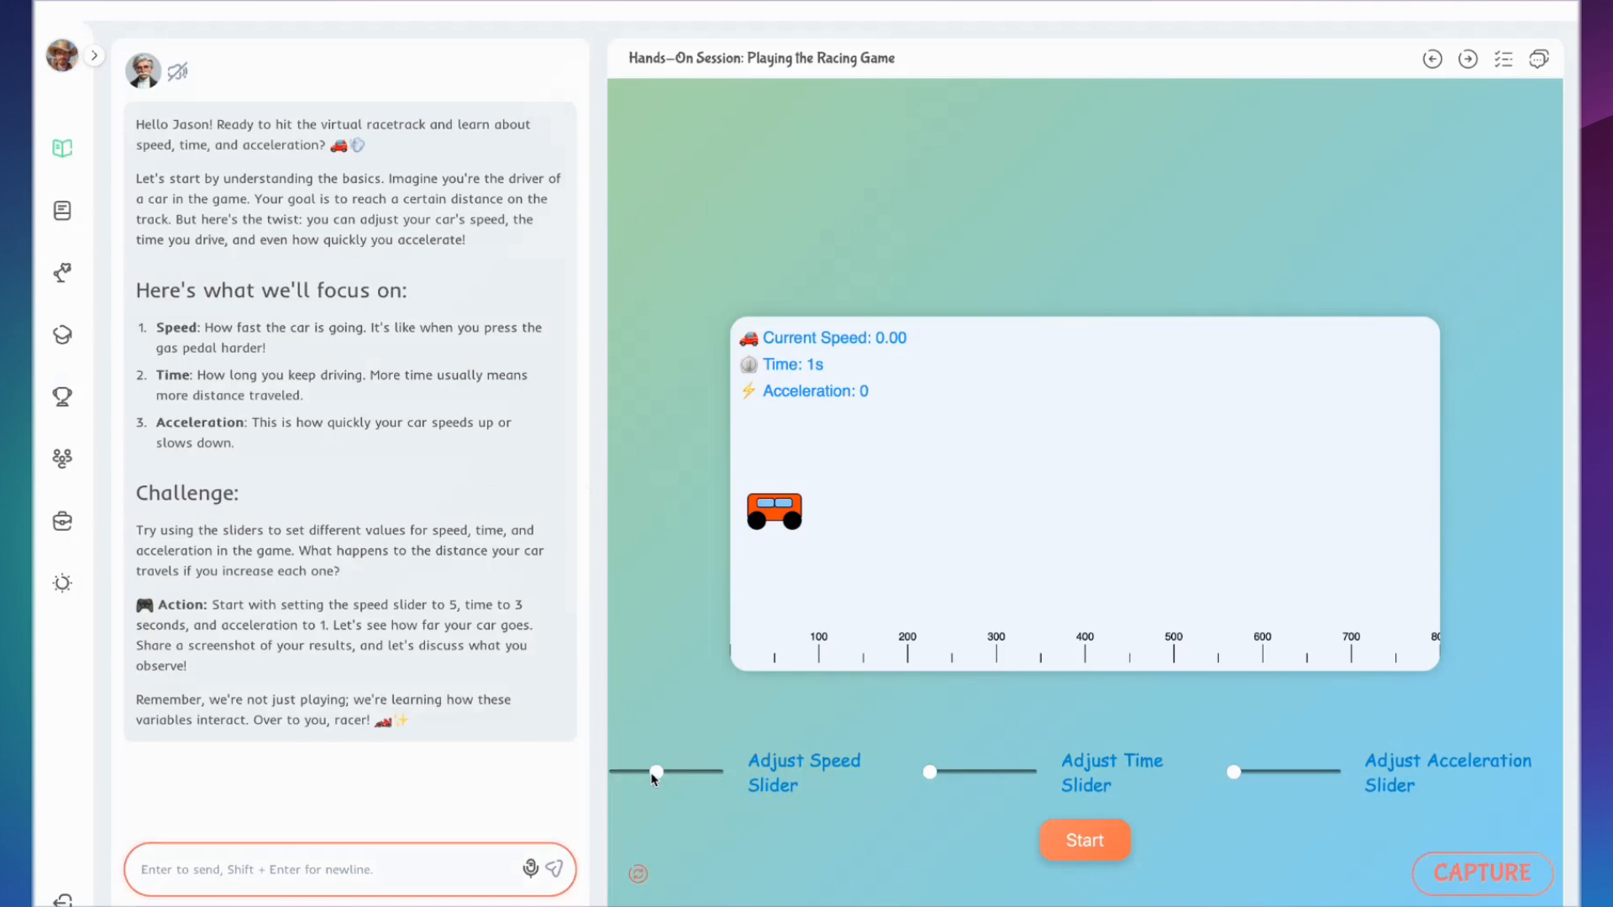
click(982, 773)
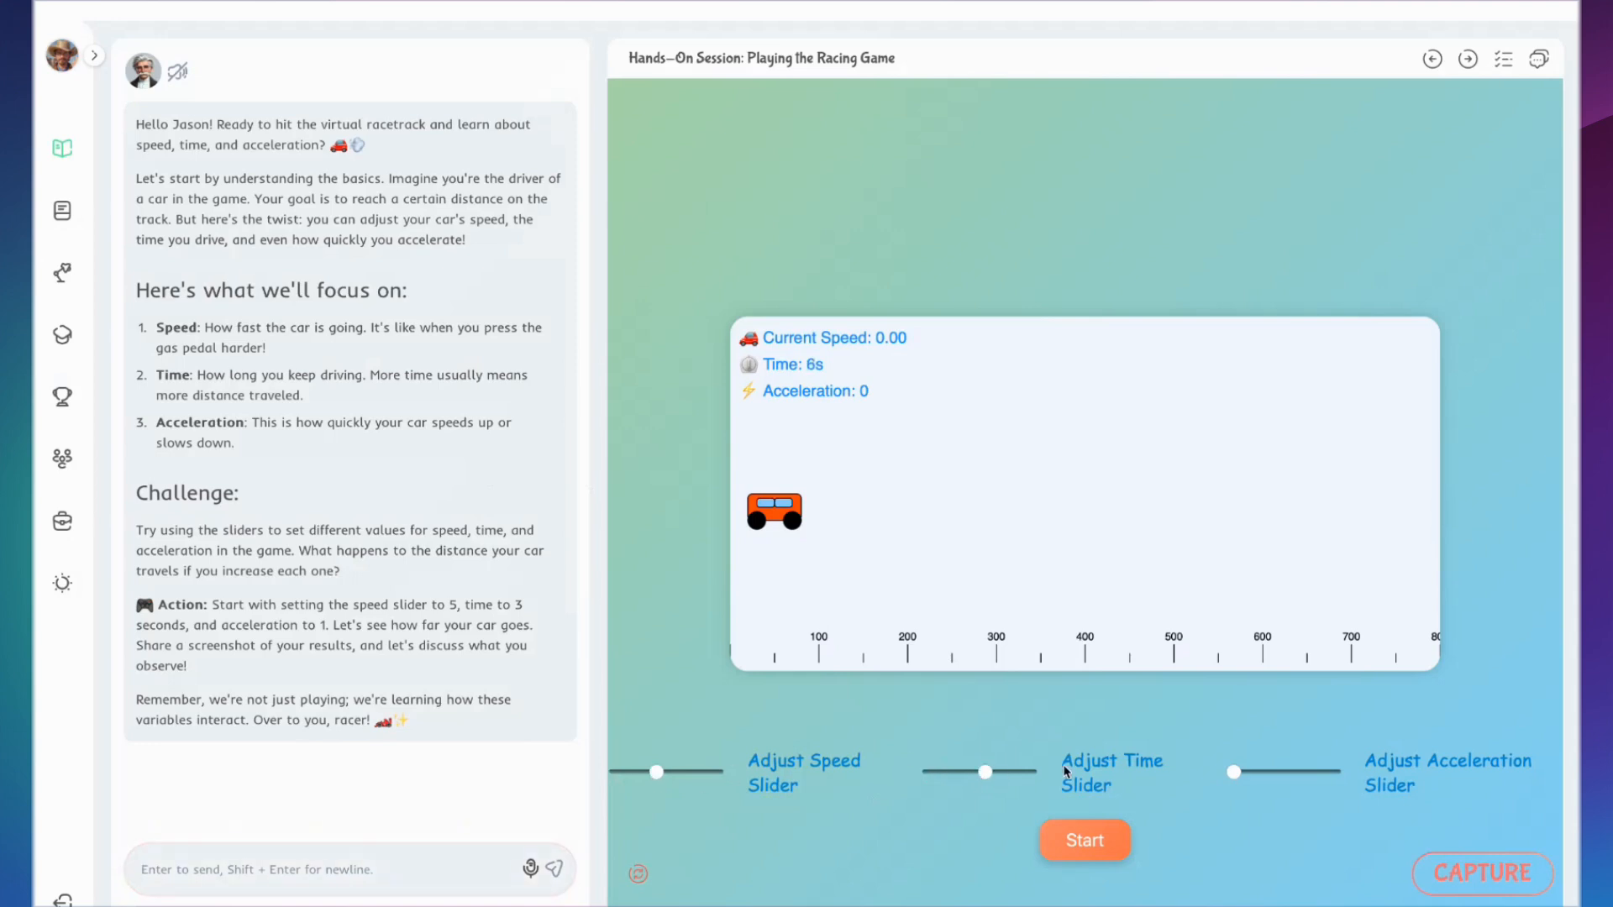
click(1274, 778)
click(1092, 845)
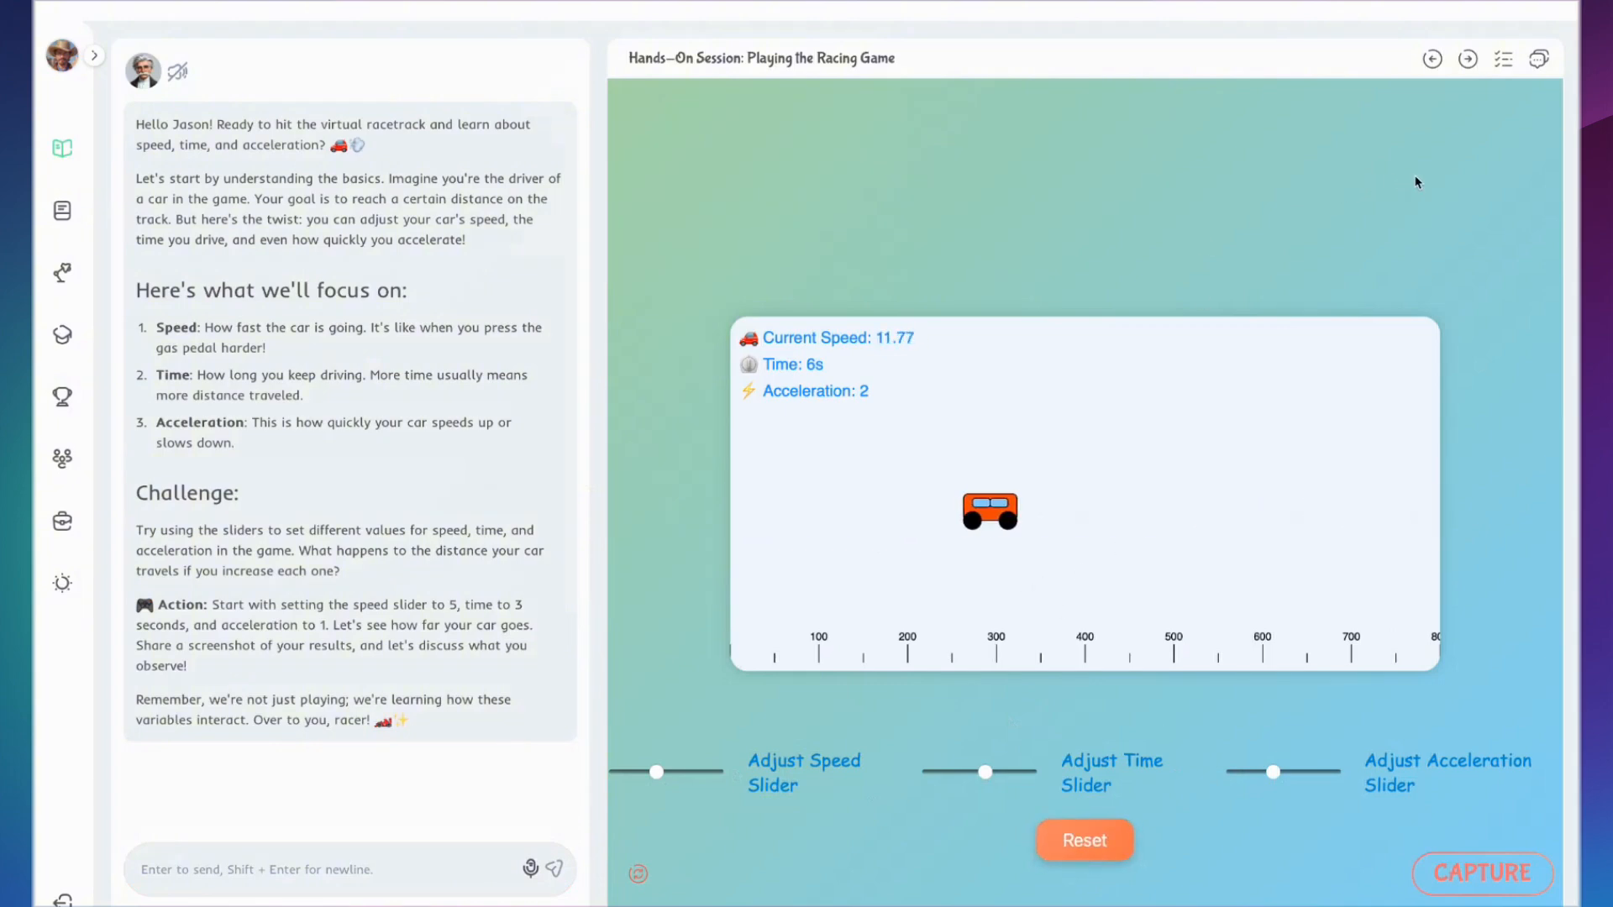
click(1505, 60)
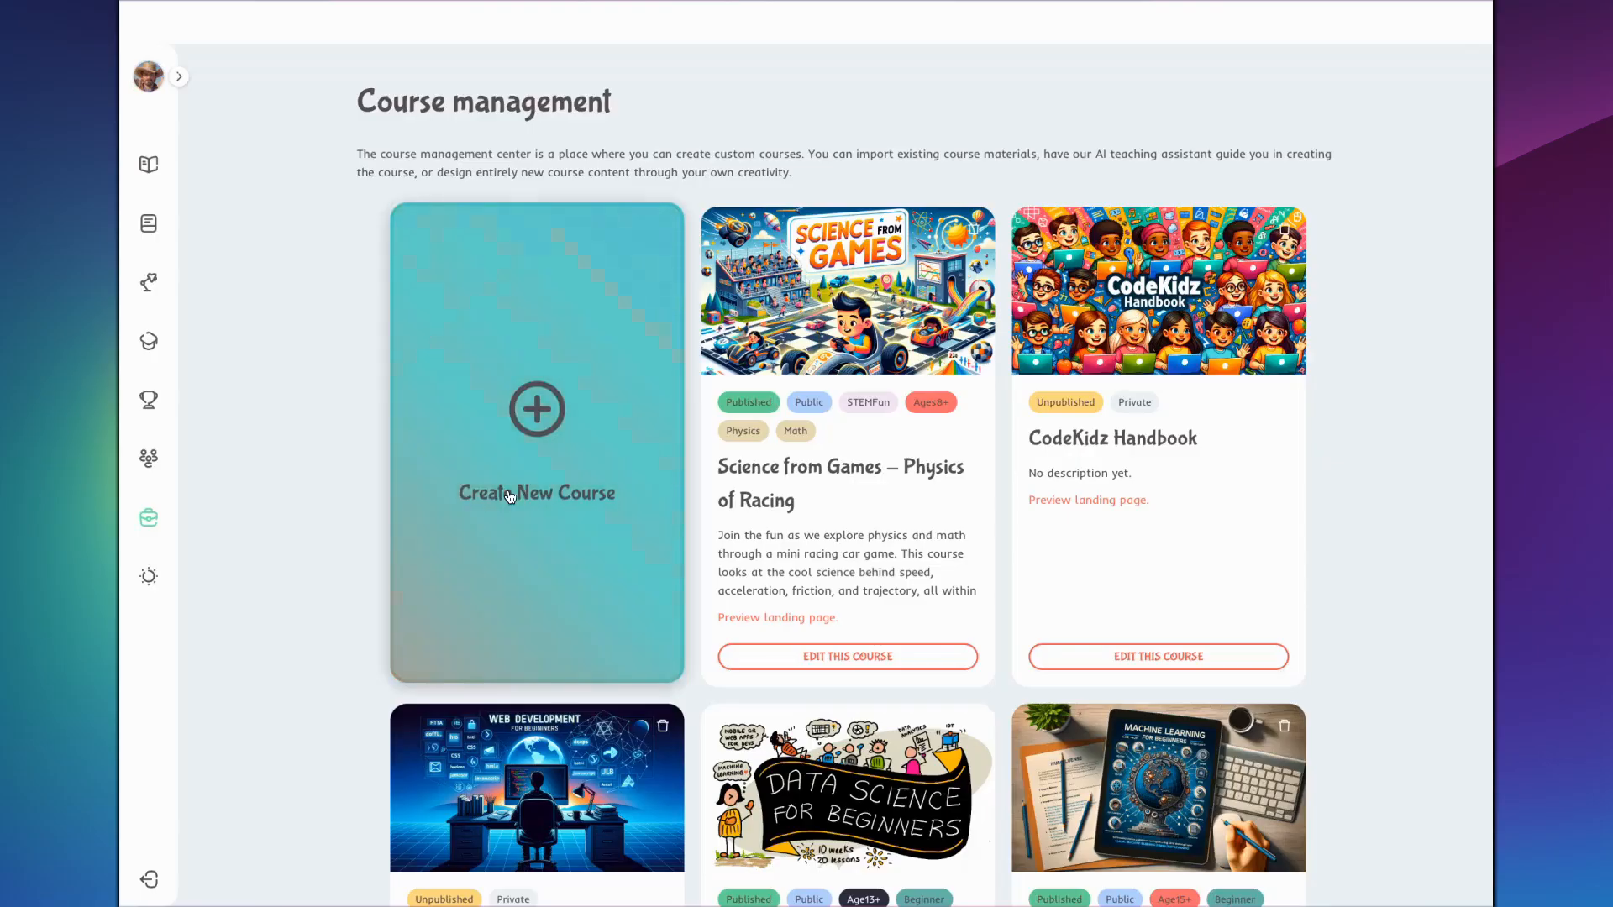
- Create a new course titled "Middle School Physics" with an empty description
click(509, 496)
click(651, 179)
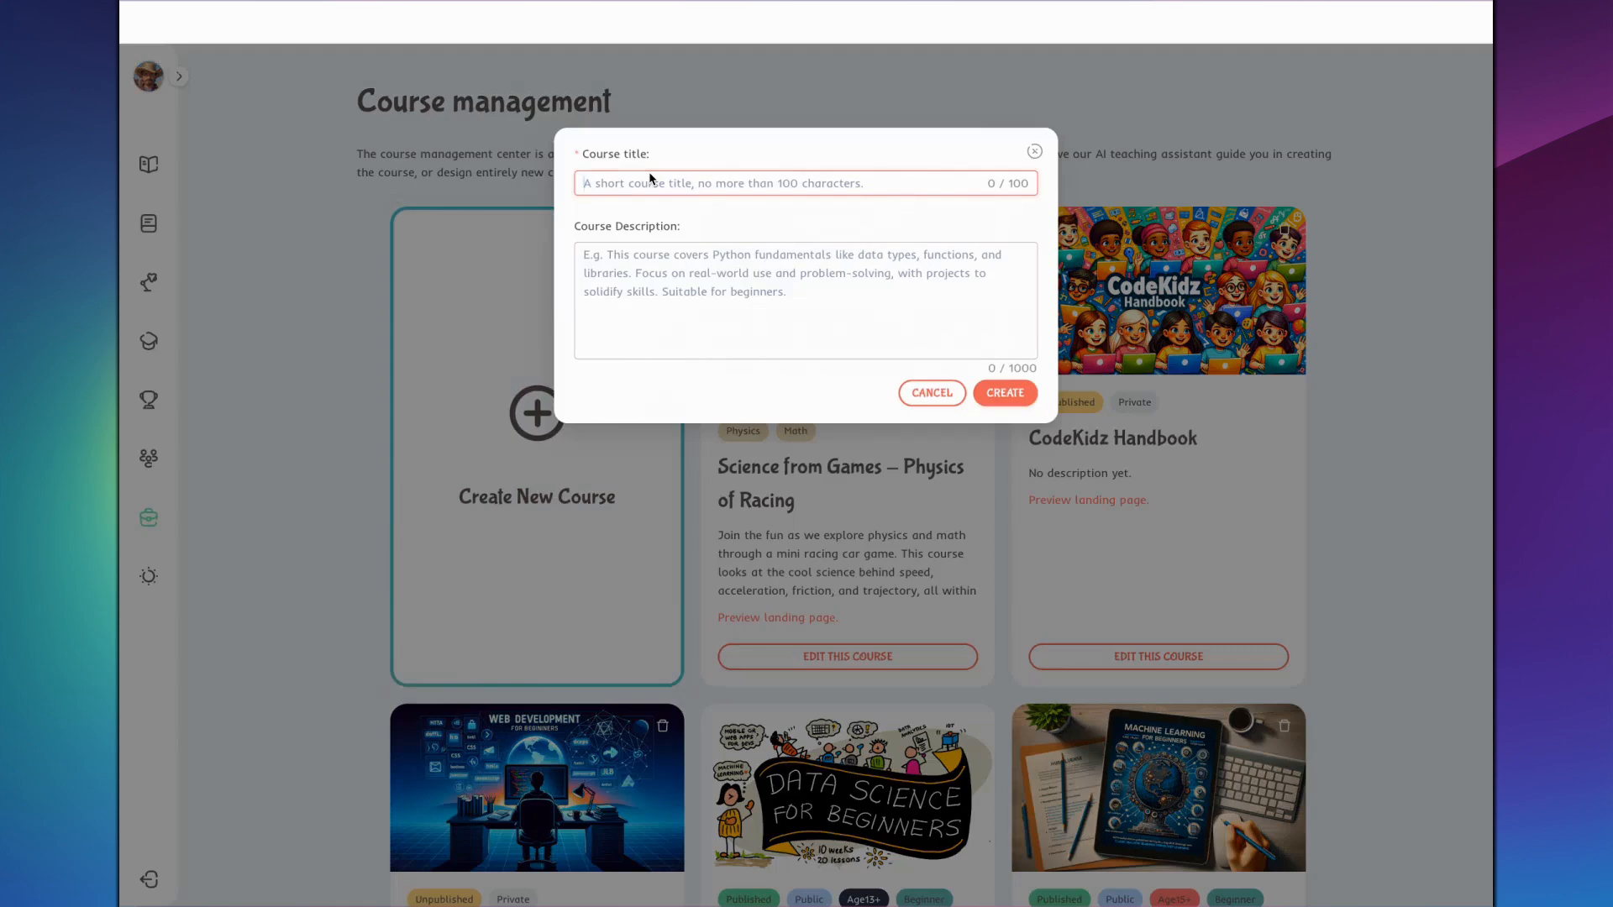
text(Middle School Py)
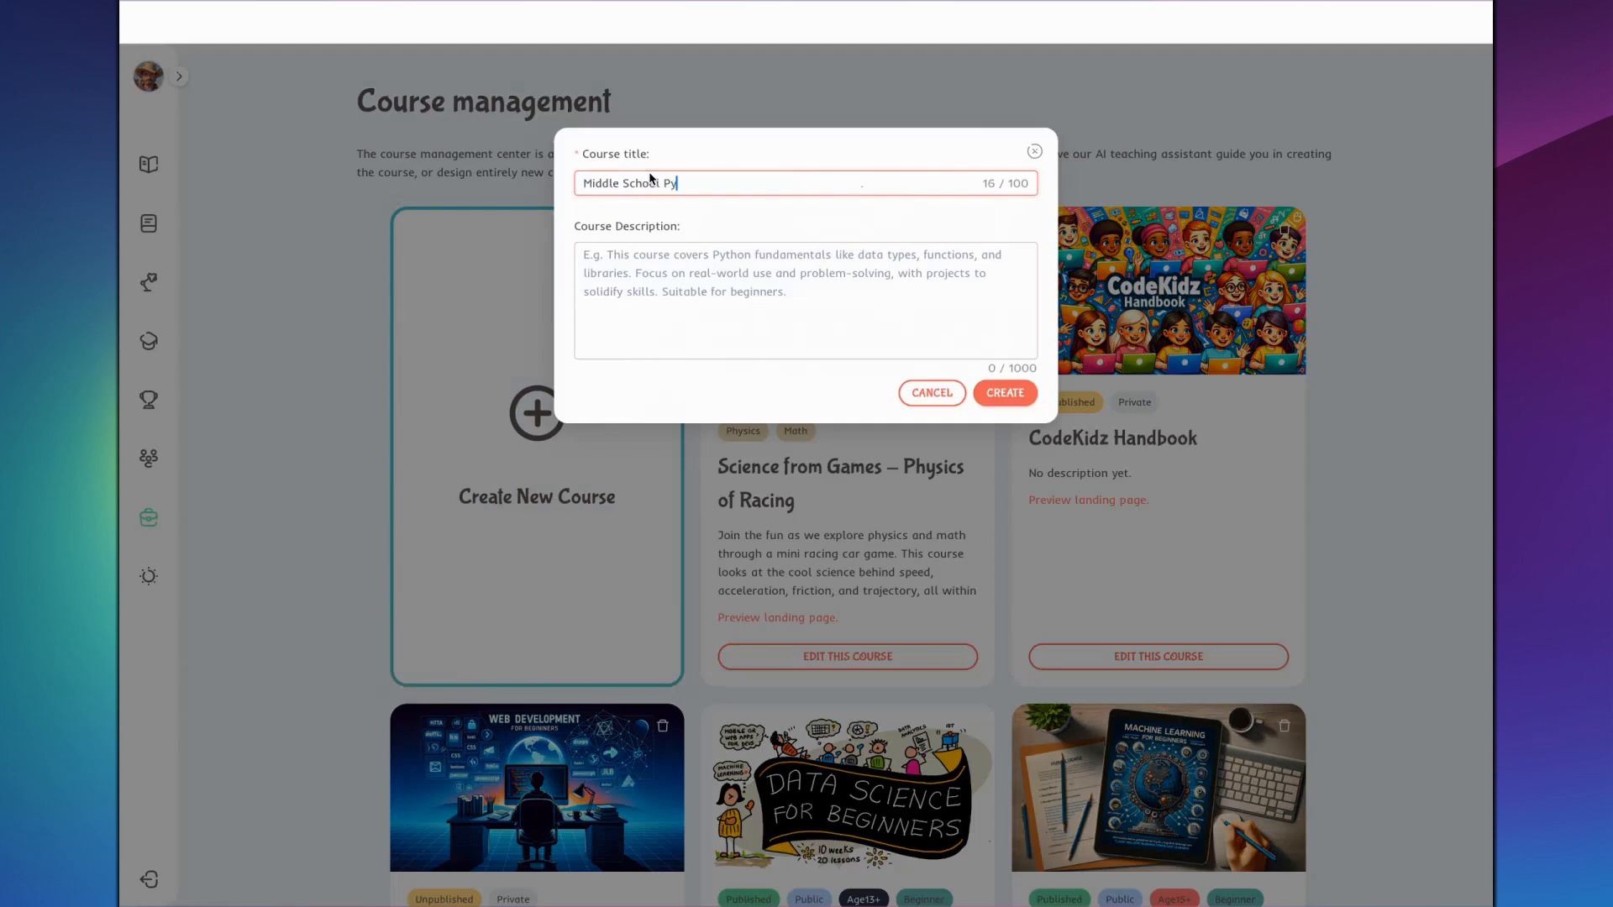
text( PPyhy)
text(sics)
click(900, 315)
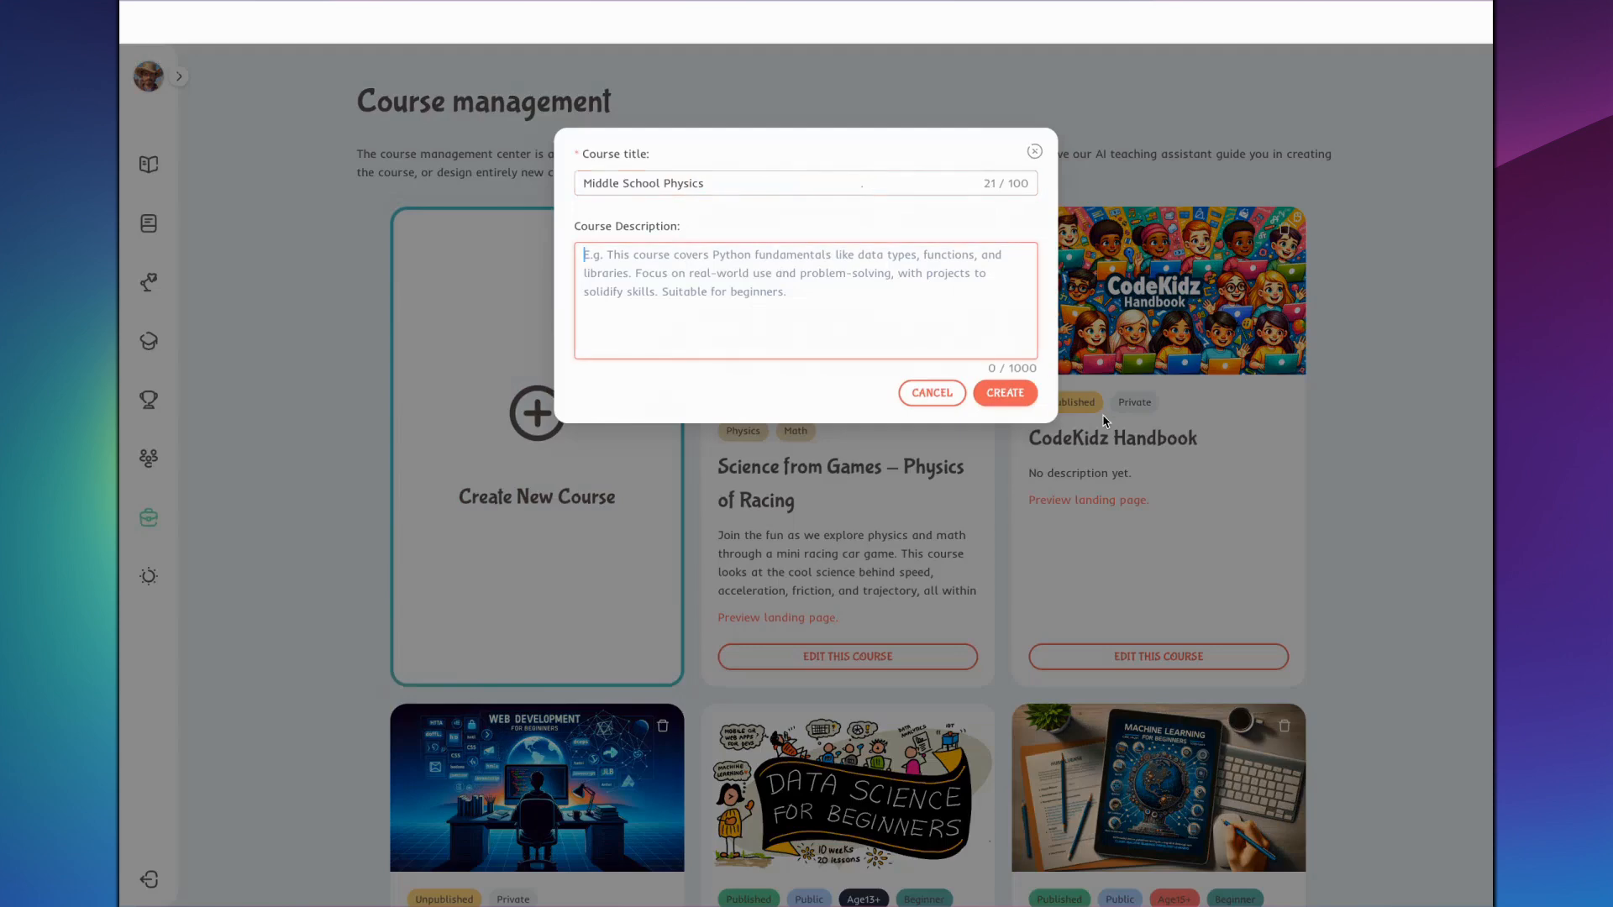
click(1014, 391)
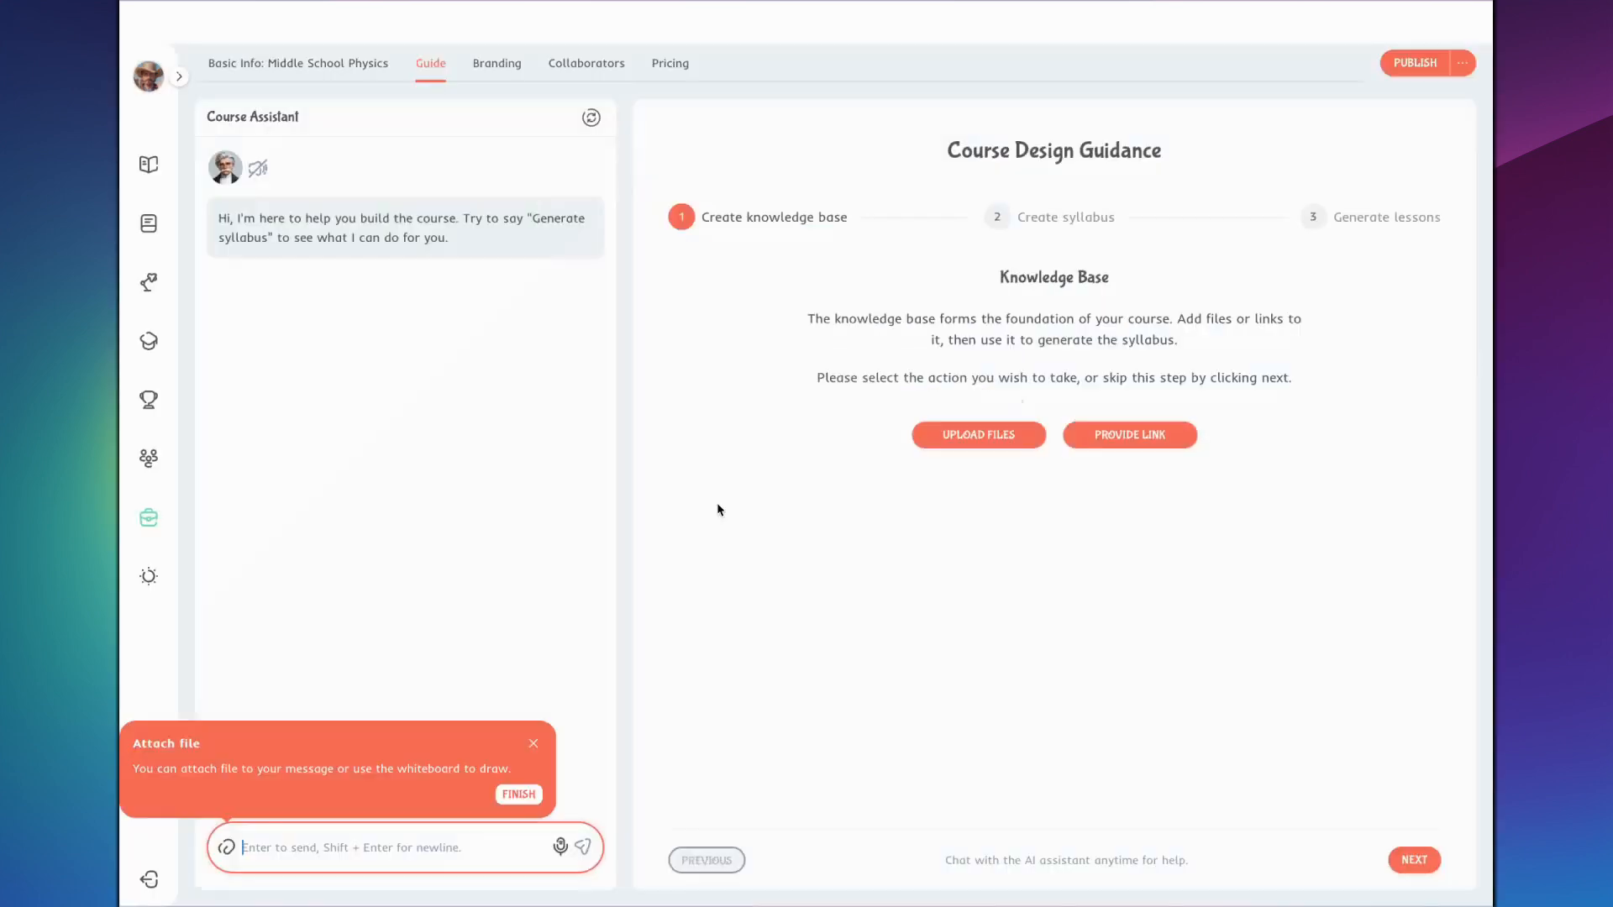
- Dismiss the file-attachment tip and move the course guidance to the syllabus stage without adding any files or links to the knowledge base
click(533, 744)
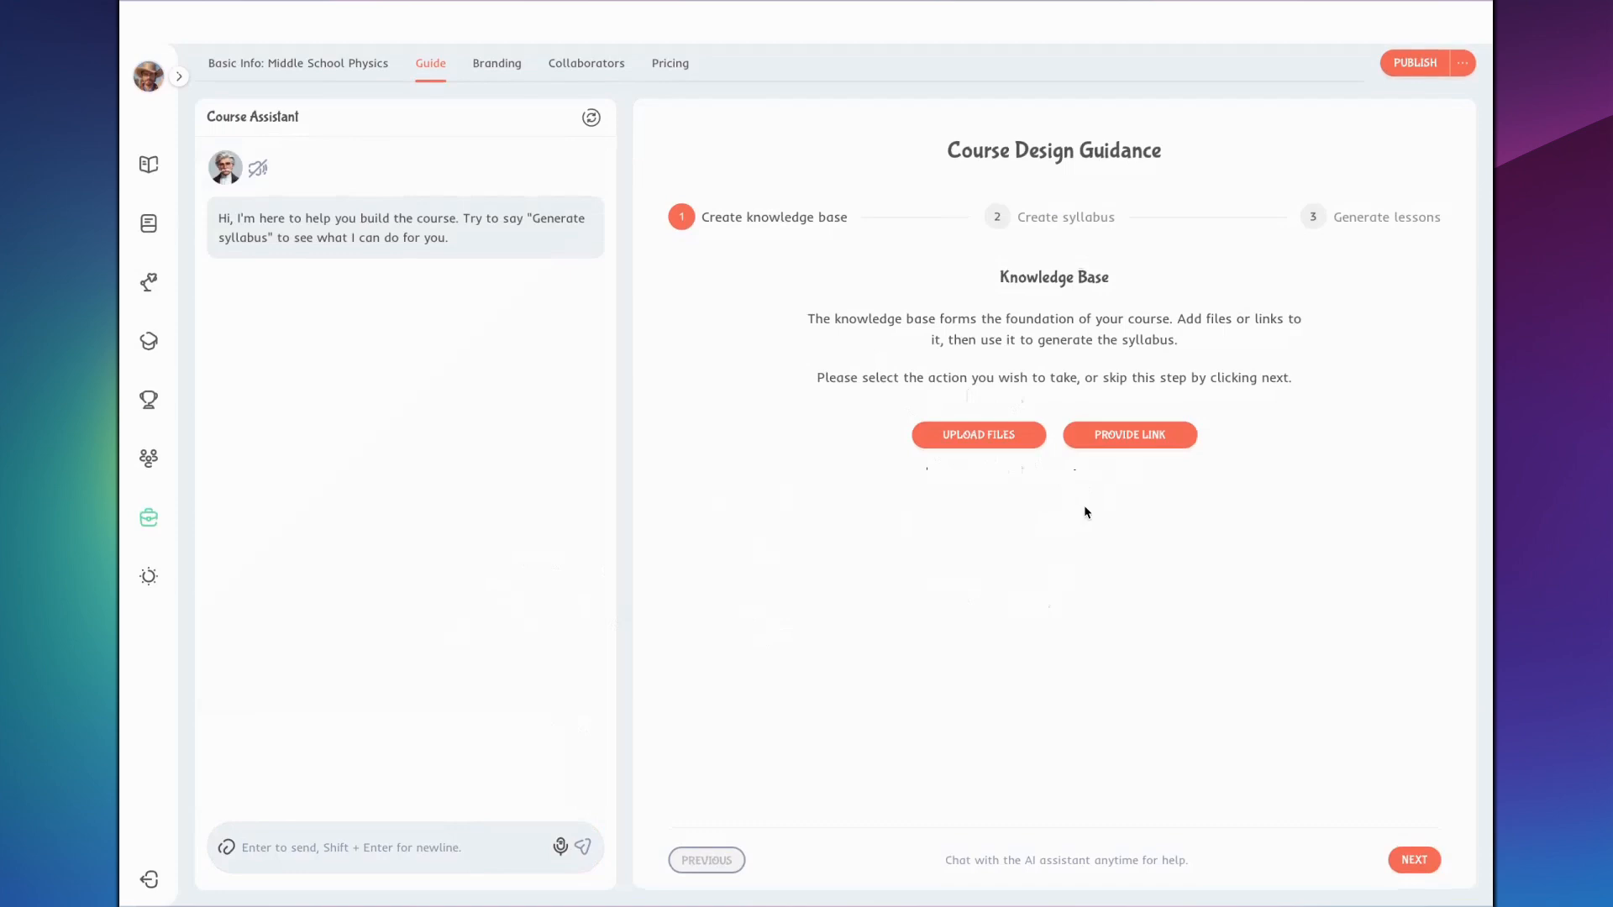
click(1148, 438)
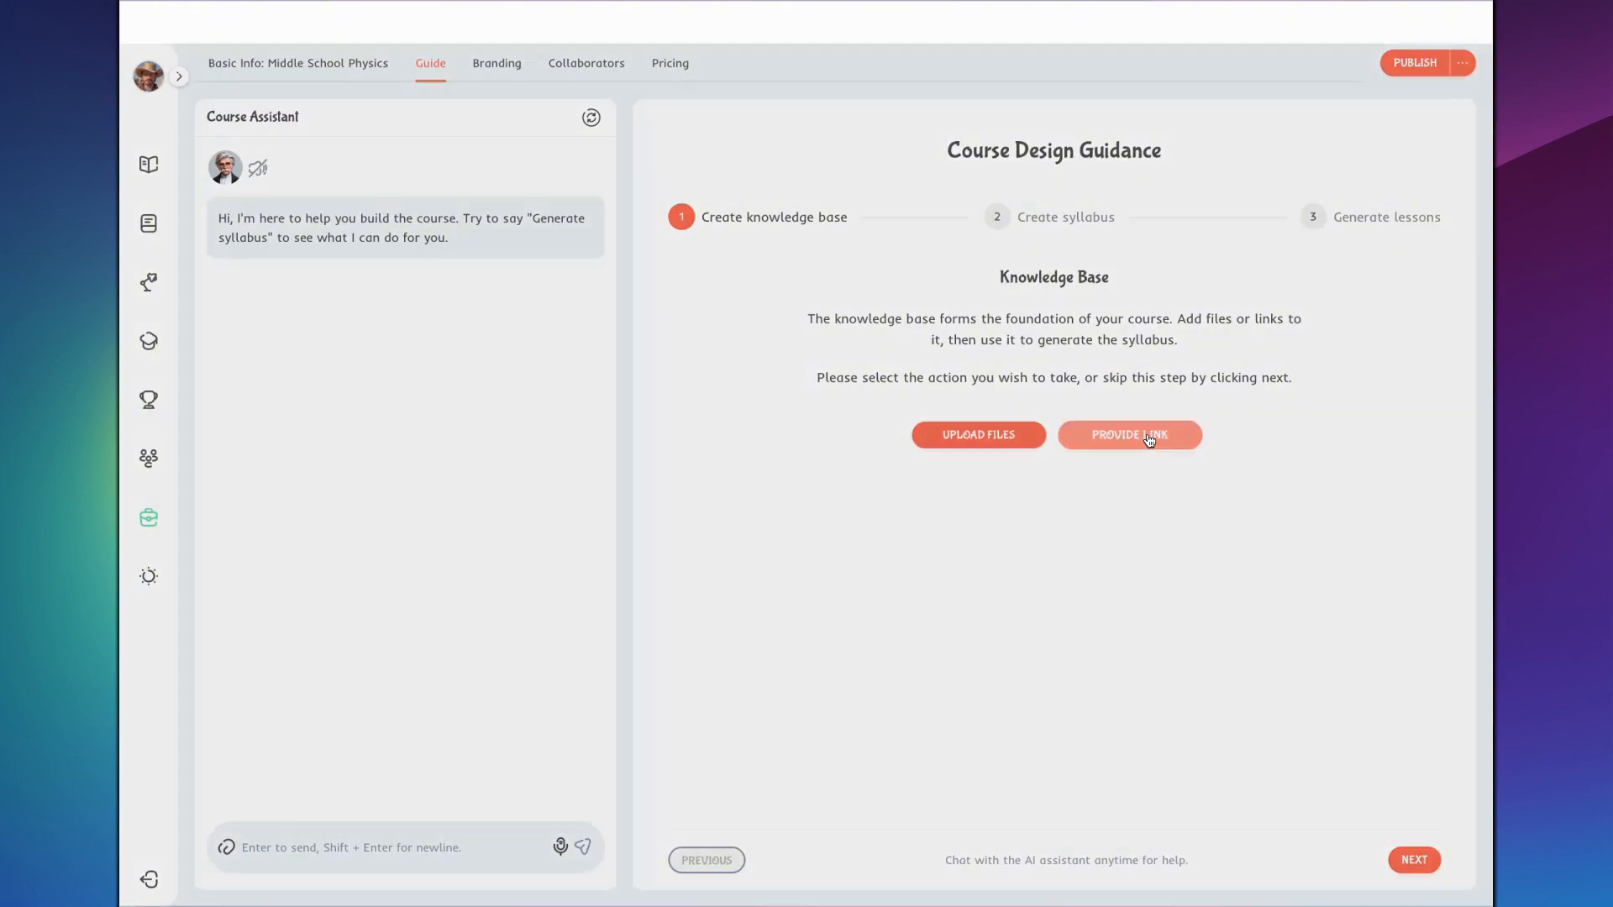
click(886, 238)
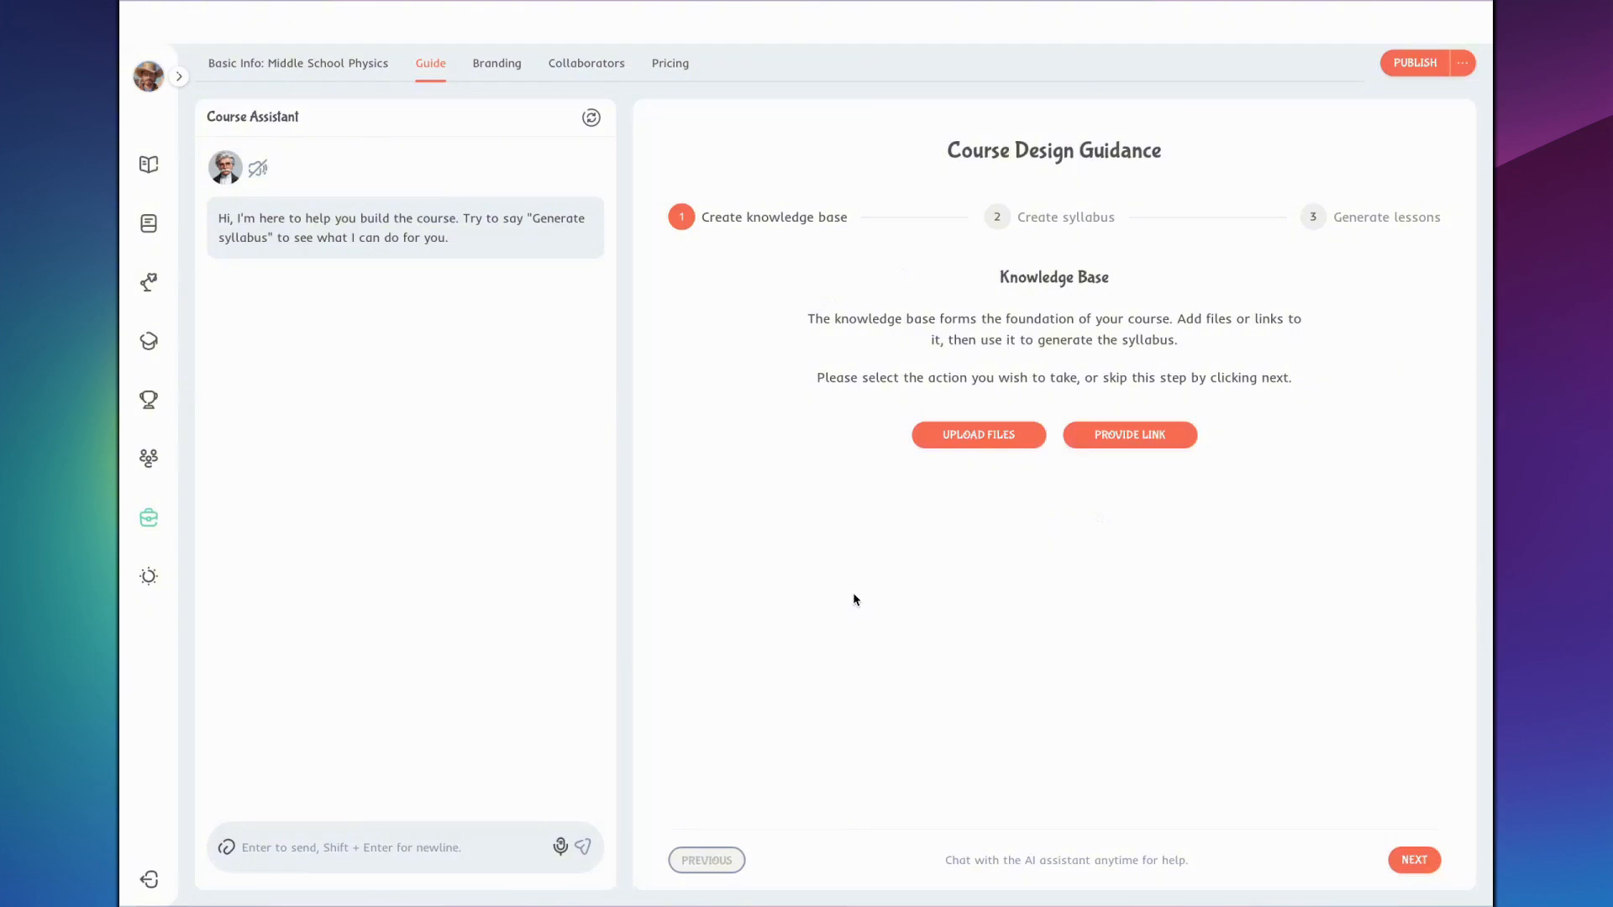
click(1000, 215)
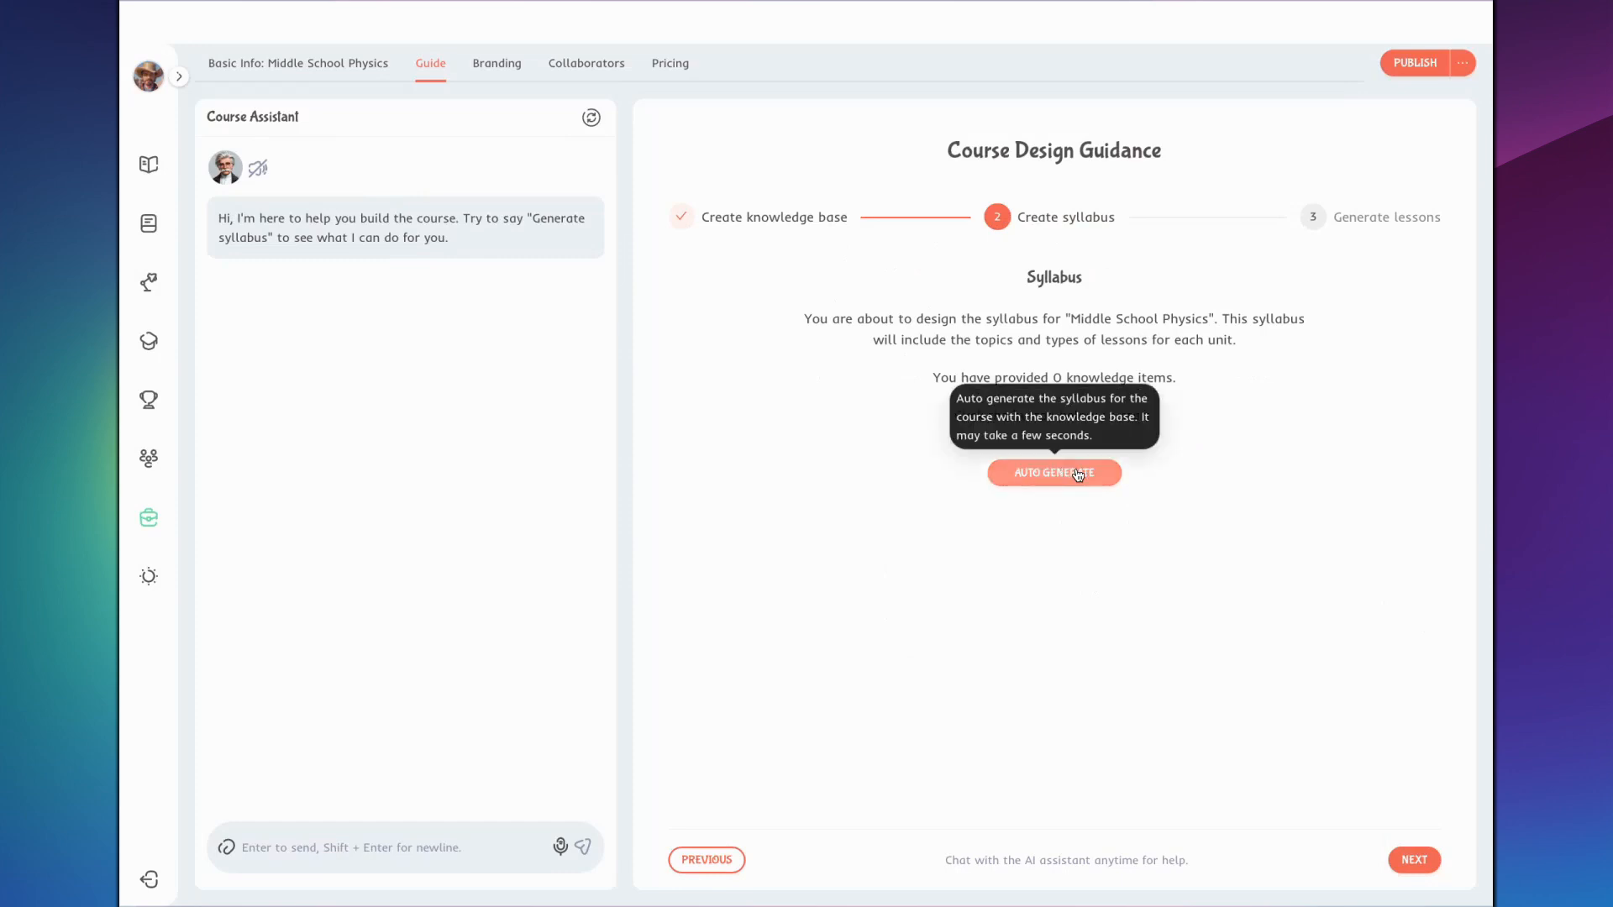
- Tell the course assistant the course teaches basic concepts of speed, acceleration and friction, with a web game introducing them and practical game lessons for students to play
click(299, 842)
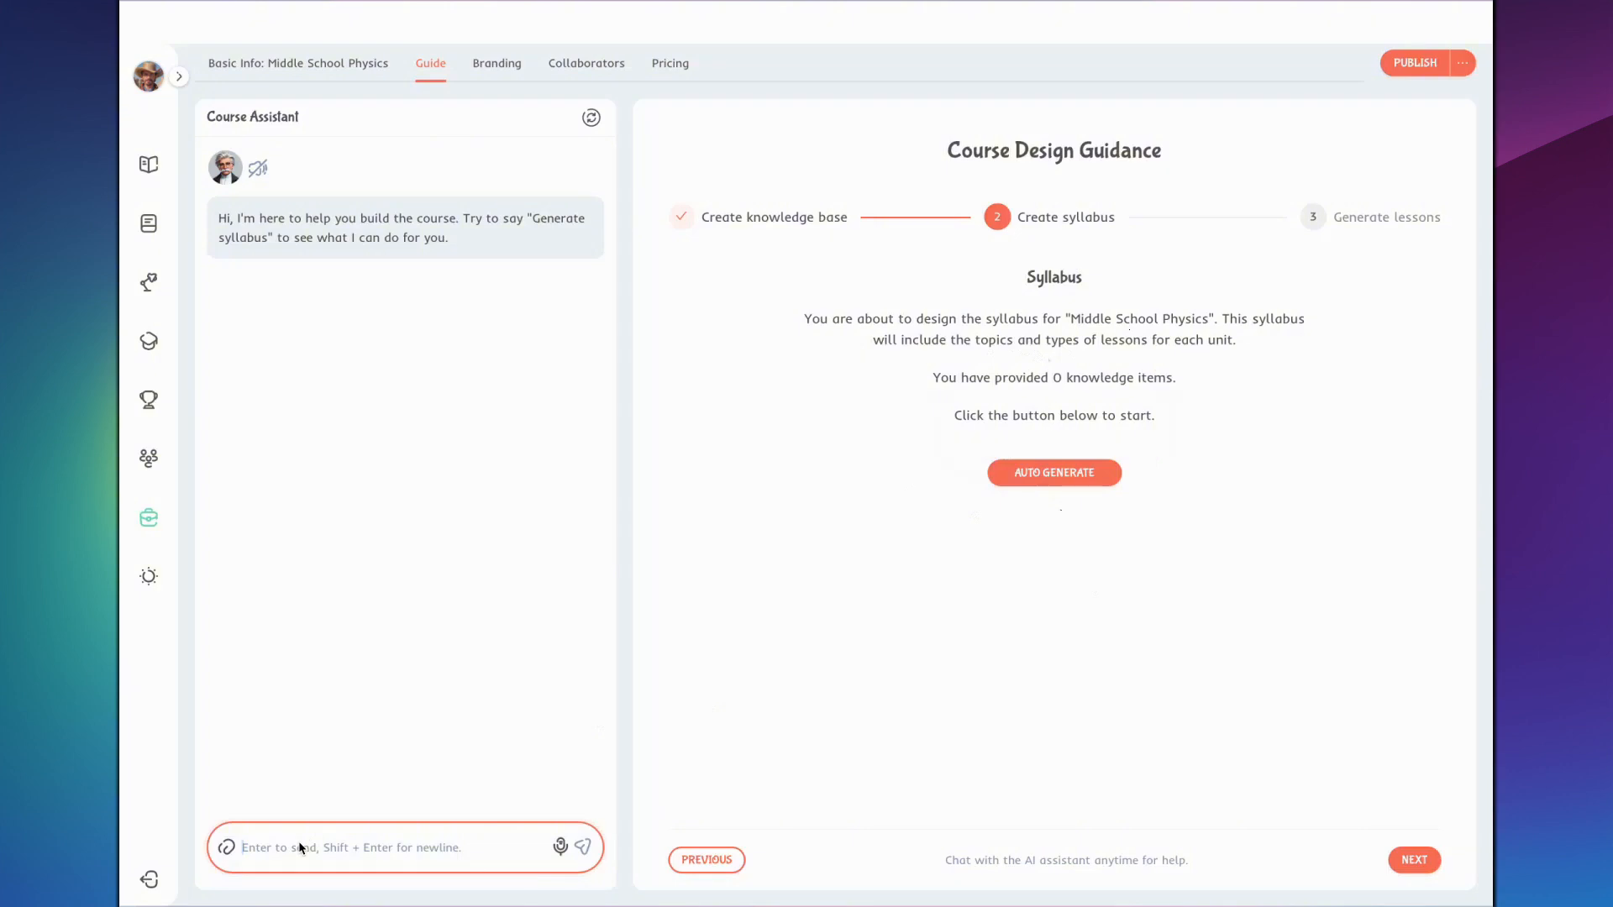
text(This course will teach students basic concepts of speed,)
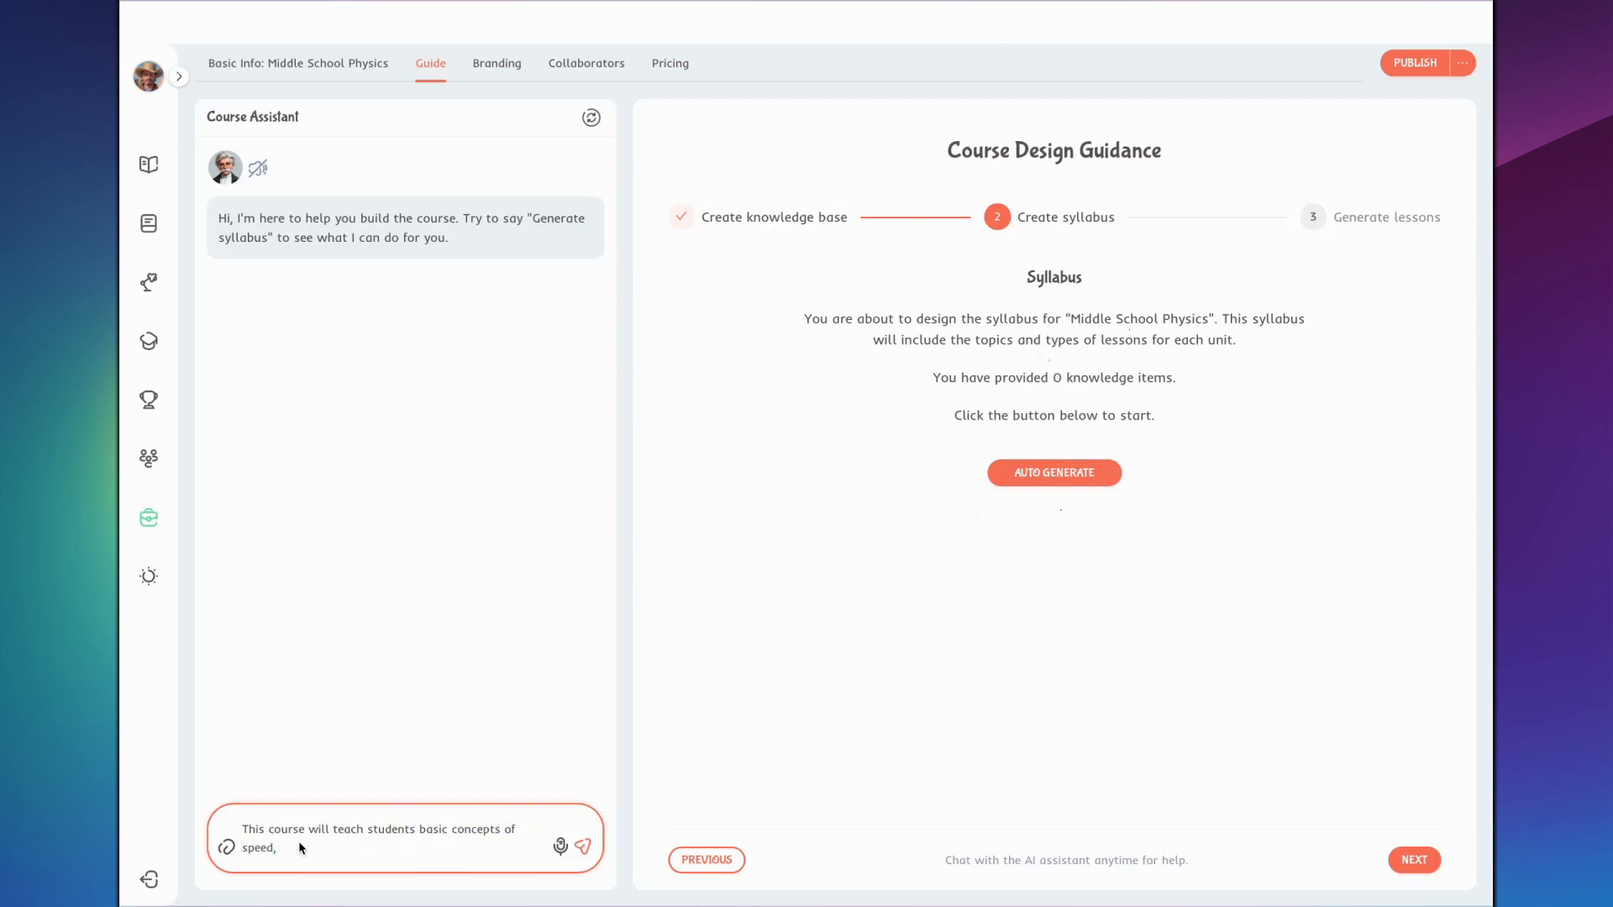
text( accelerattion, fri)
text(ction, and)
text( o)
key(BackSpace)
key(BackSpace)
key(BackSpace)
key(BackSpace)
key(BackSpace)
text(we'll create a web game to in)
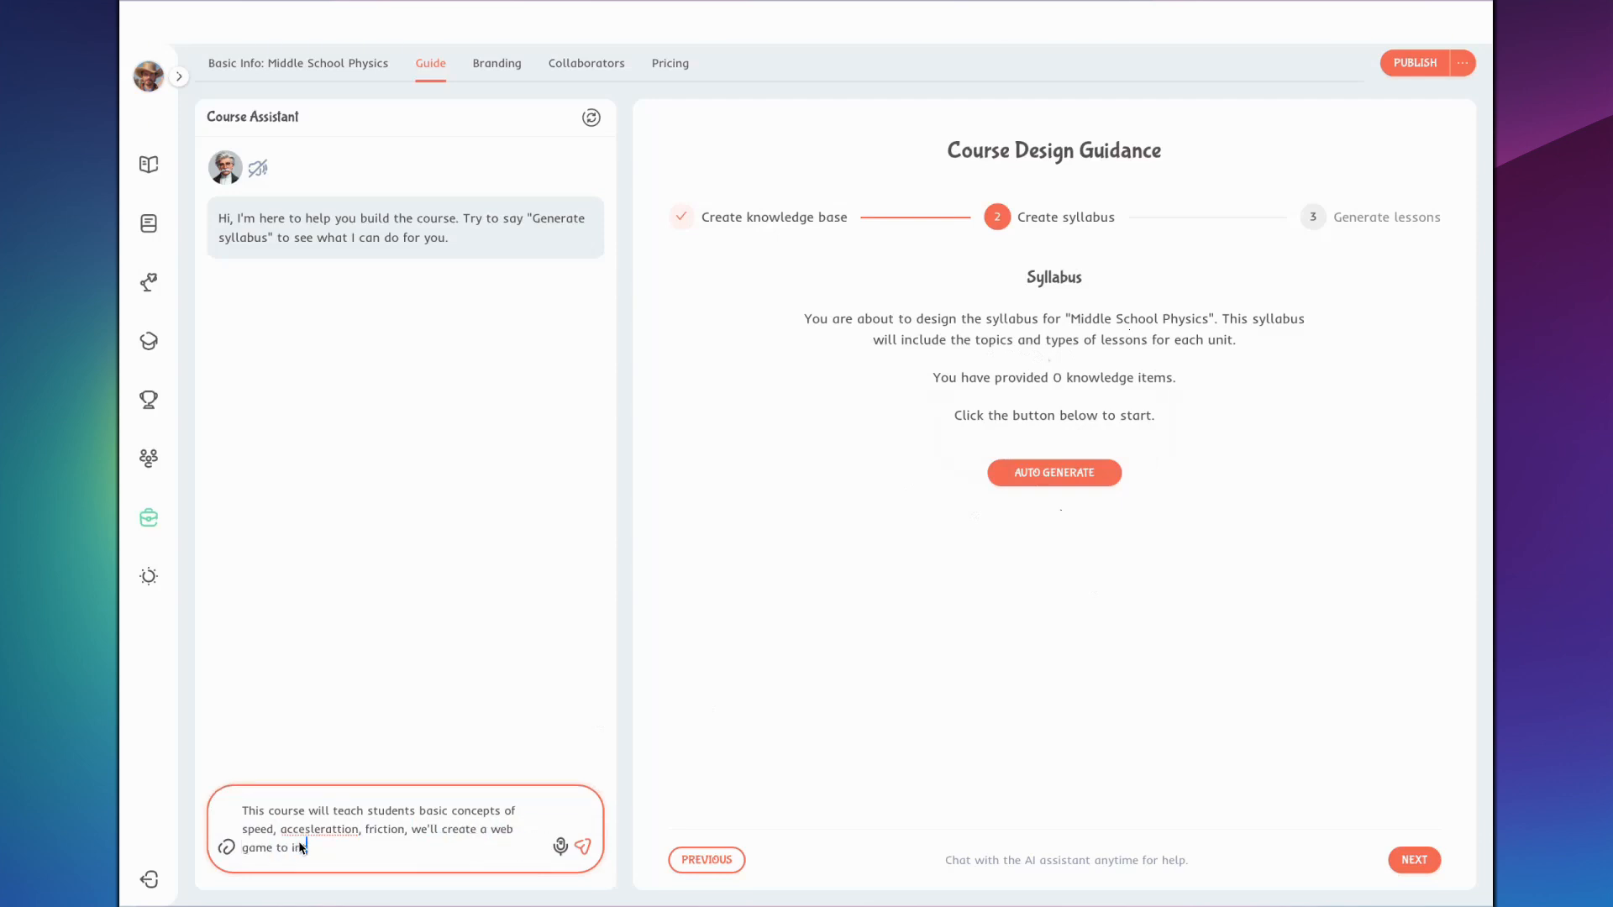
text(troduce these concepts)
text(, so there should be som)
text(e practical)
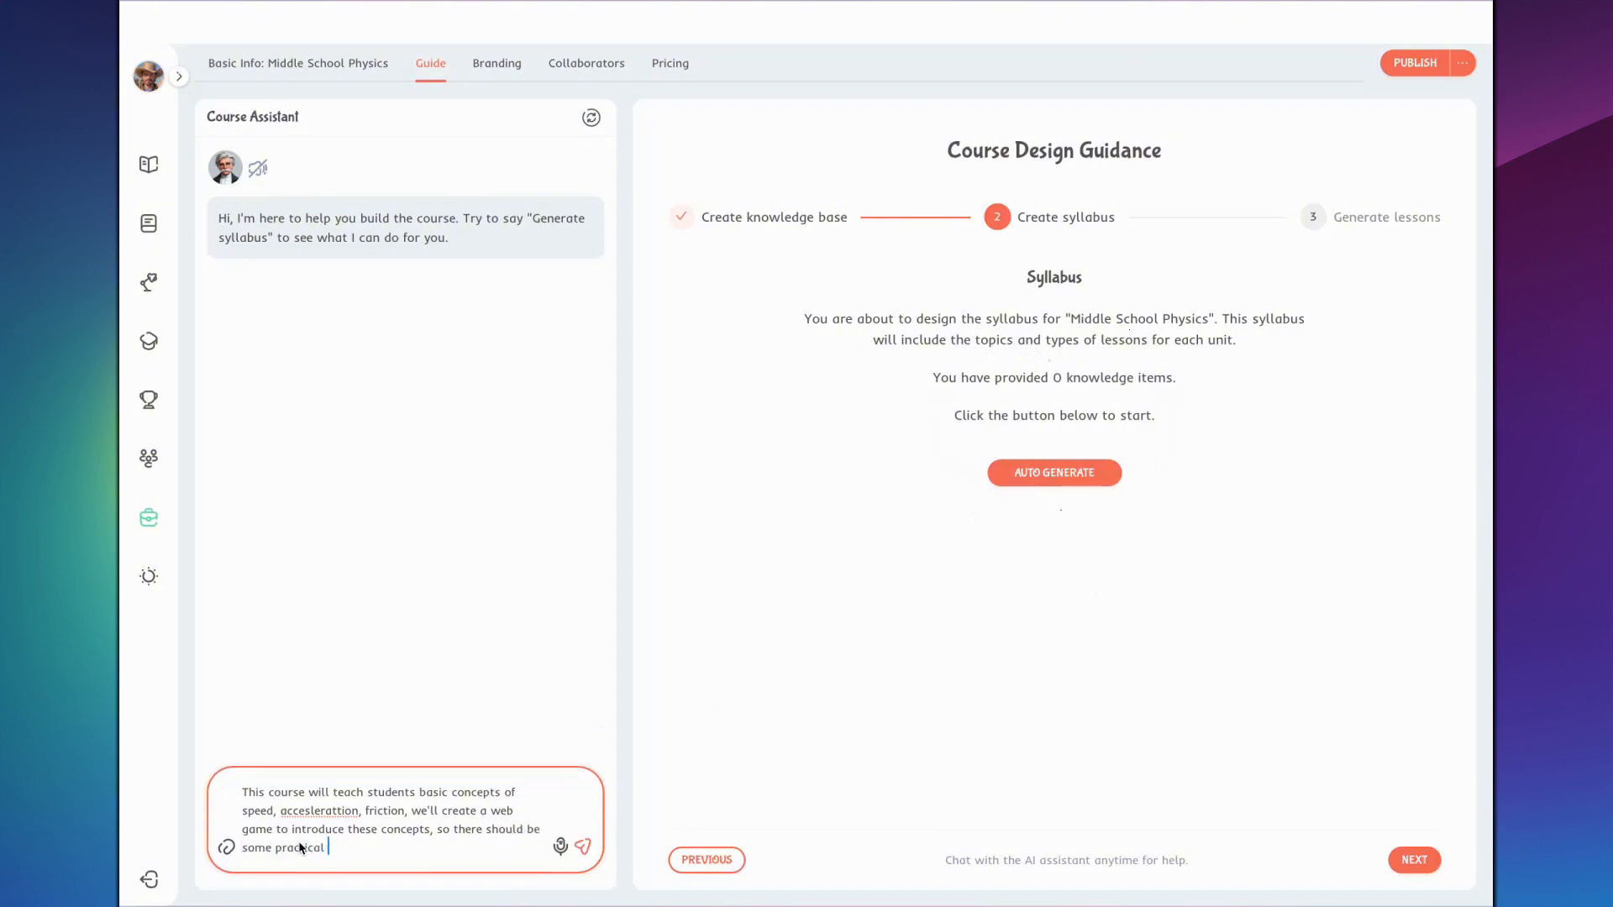
text( game lessons for the students to play with)
key(Return)
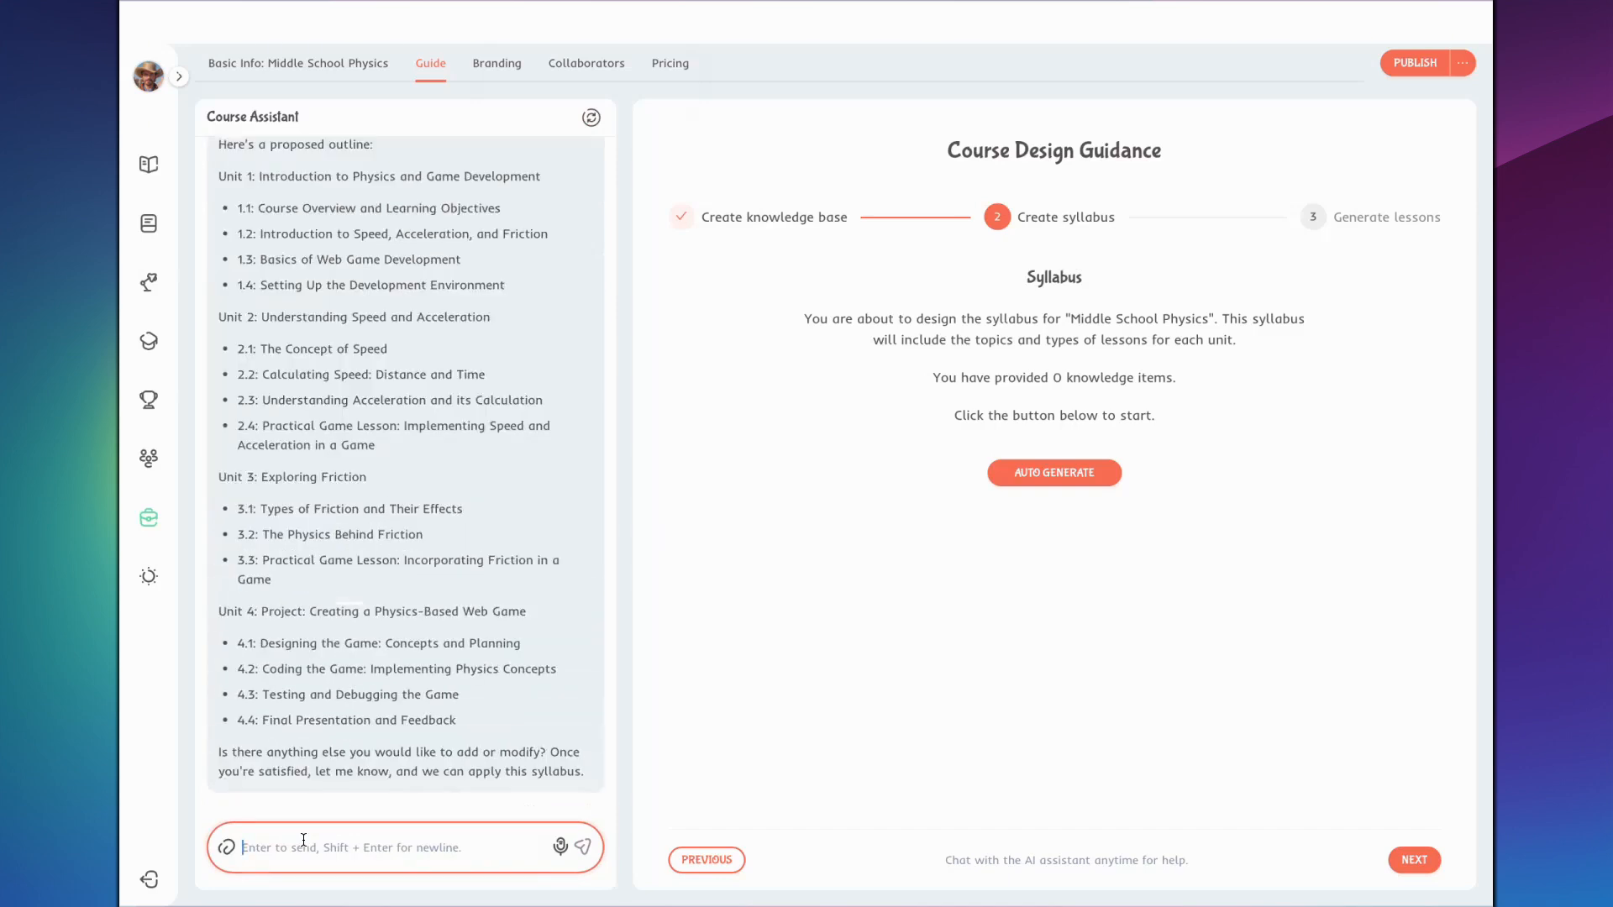
- Review the assistant's proposed syllabus outline, checking each unit for practical game lessons
scroll(413, 658, up, 1)
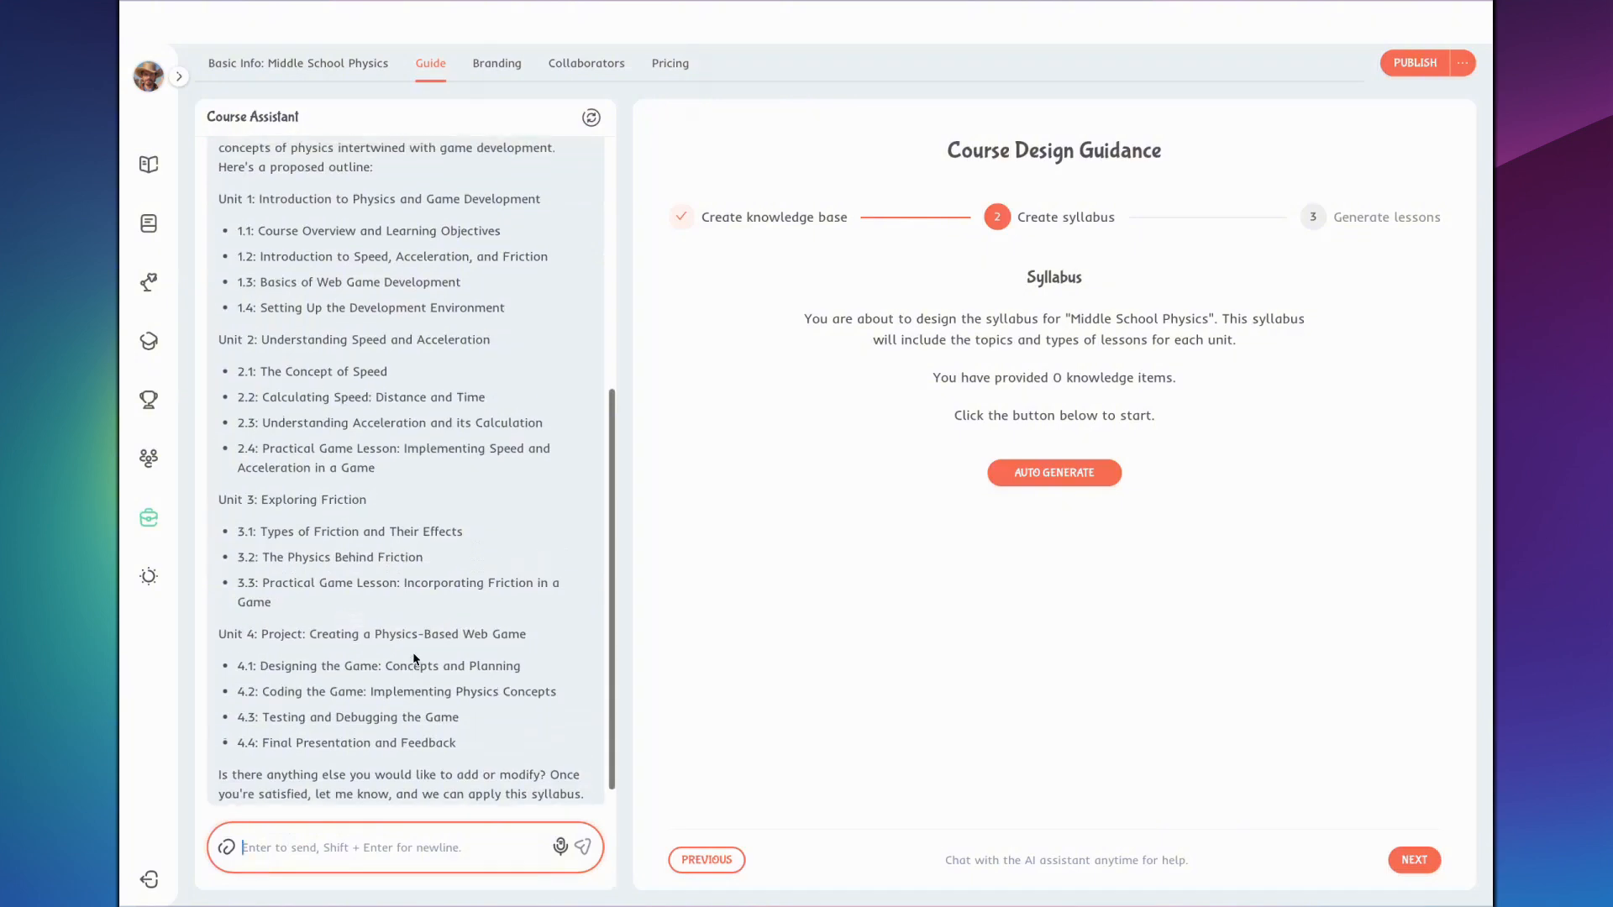
scroll(412, 651, up, 4)
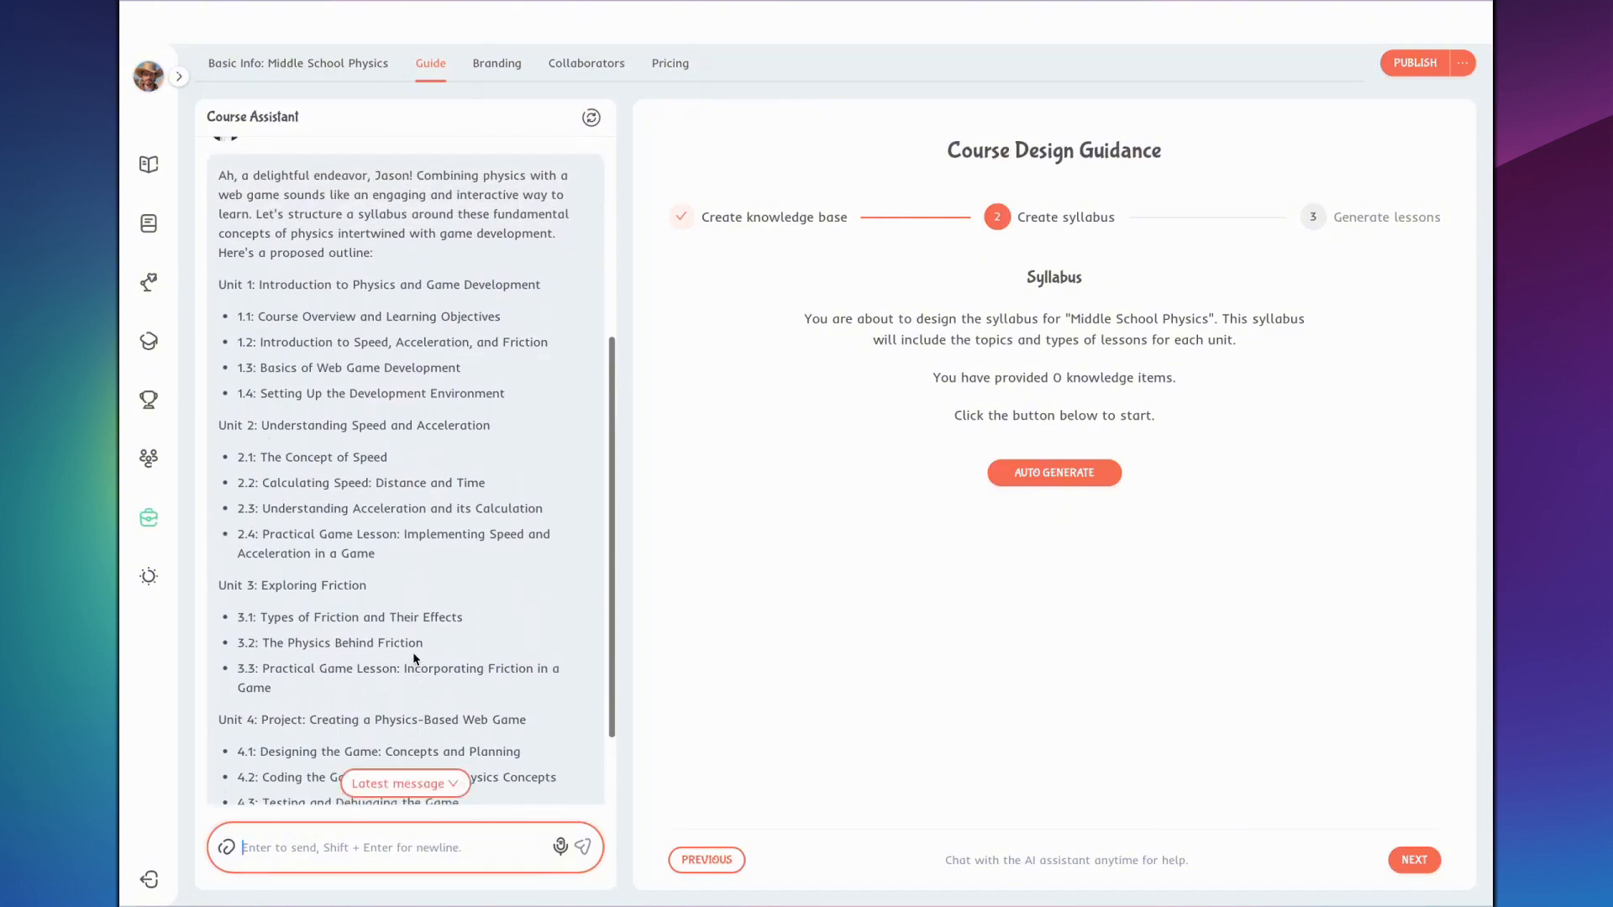
scroll(412, 655, down, 5)
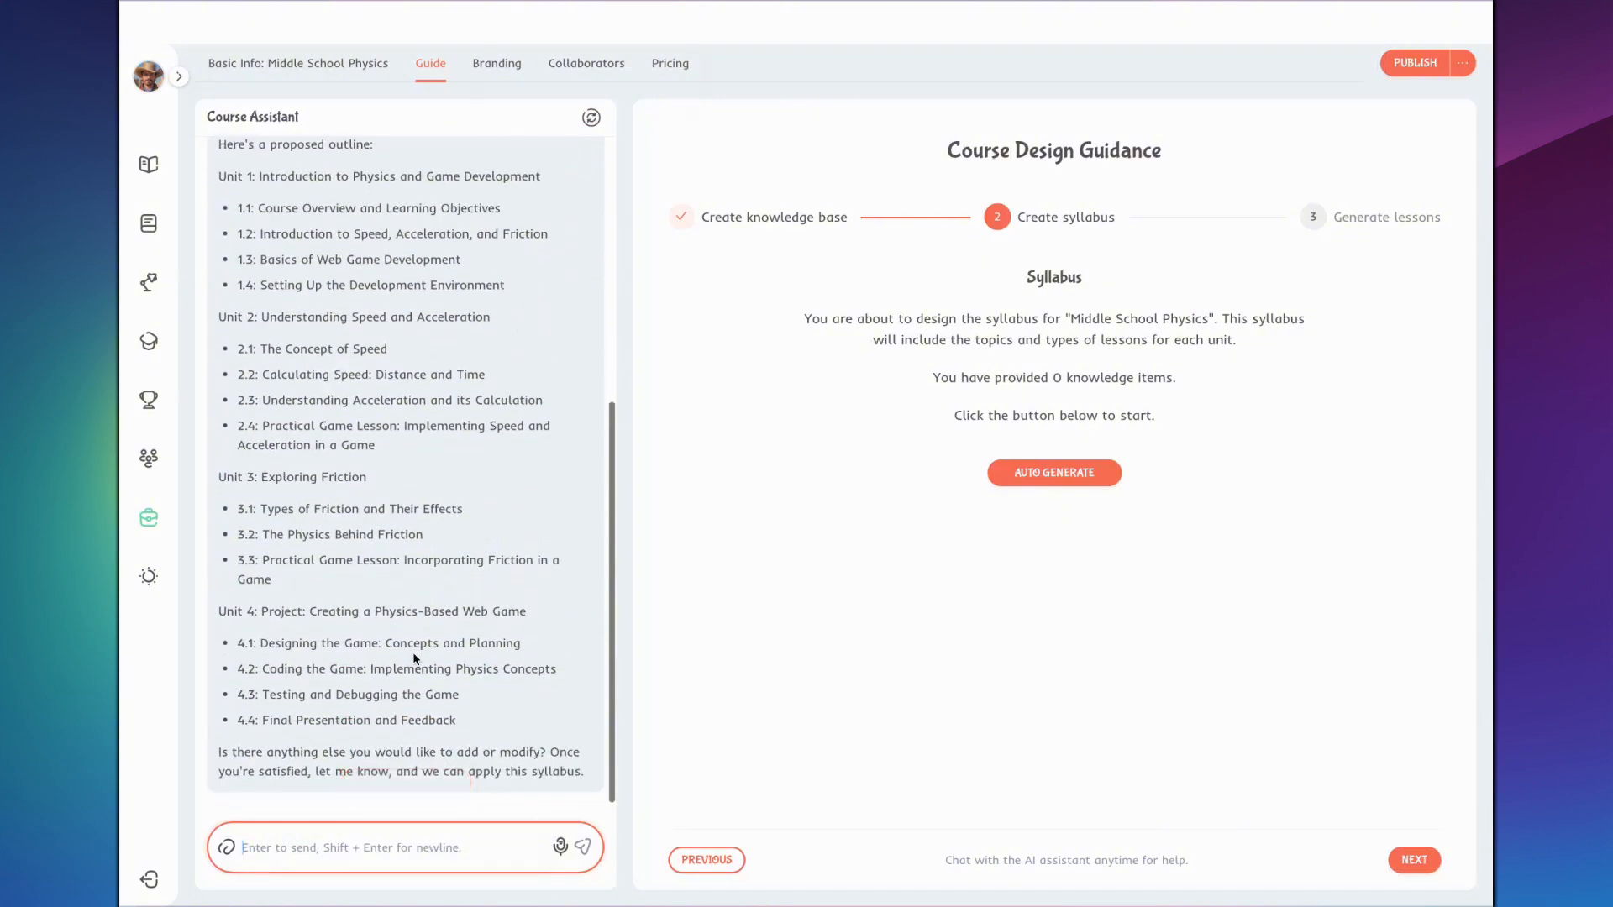
scroll(413, 658, up, 3)
scroll(411, 652, up, 1)
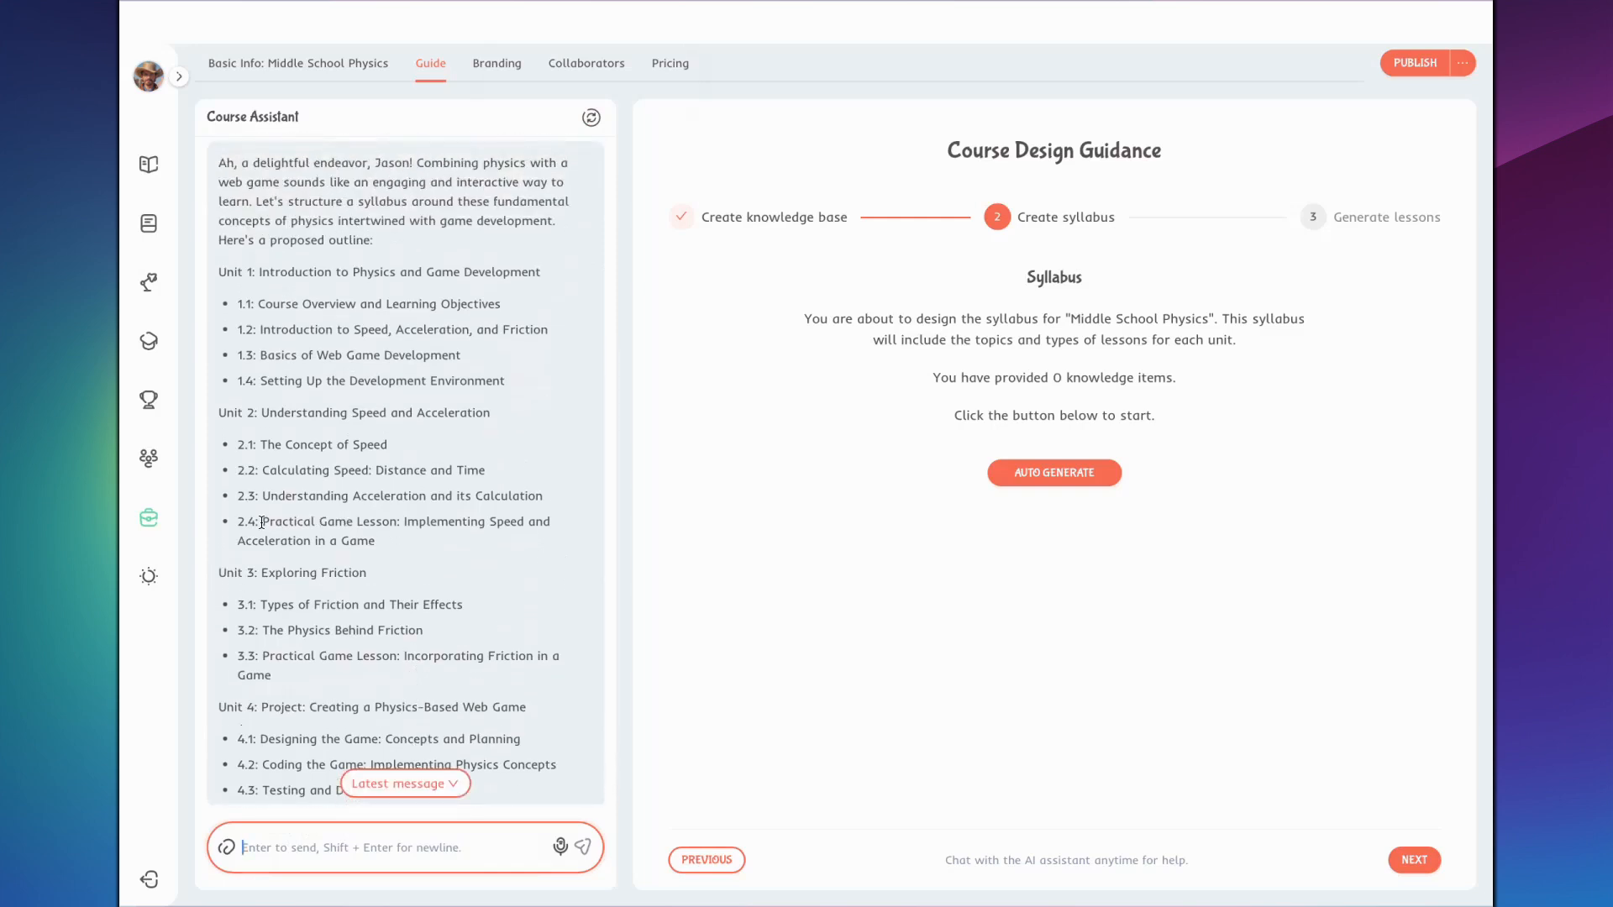
drag(256, 520, 375, 542)
click(427, 569)
scroll(428, 569, down, 4)
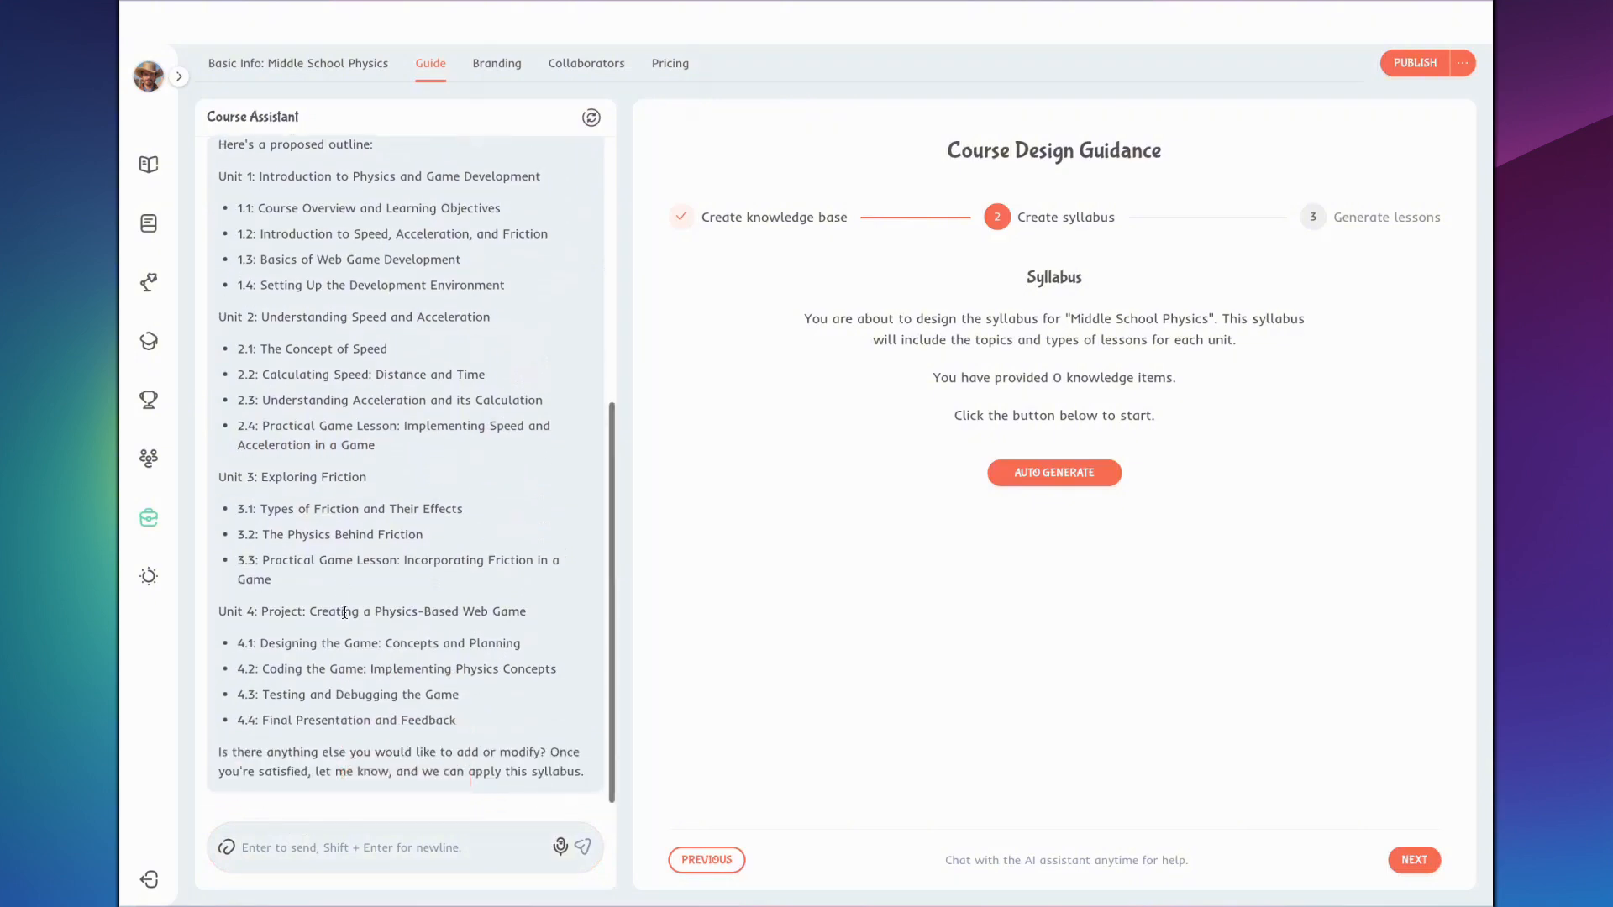
- Ask the assistant "Please apply the syllabus for me" and apply its structured syllabus to the course
click(292, 840)
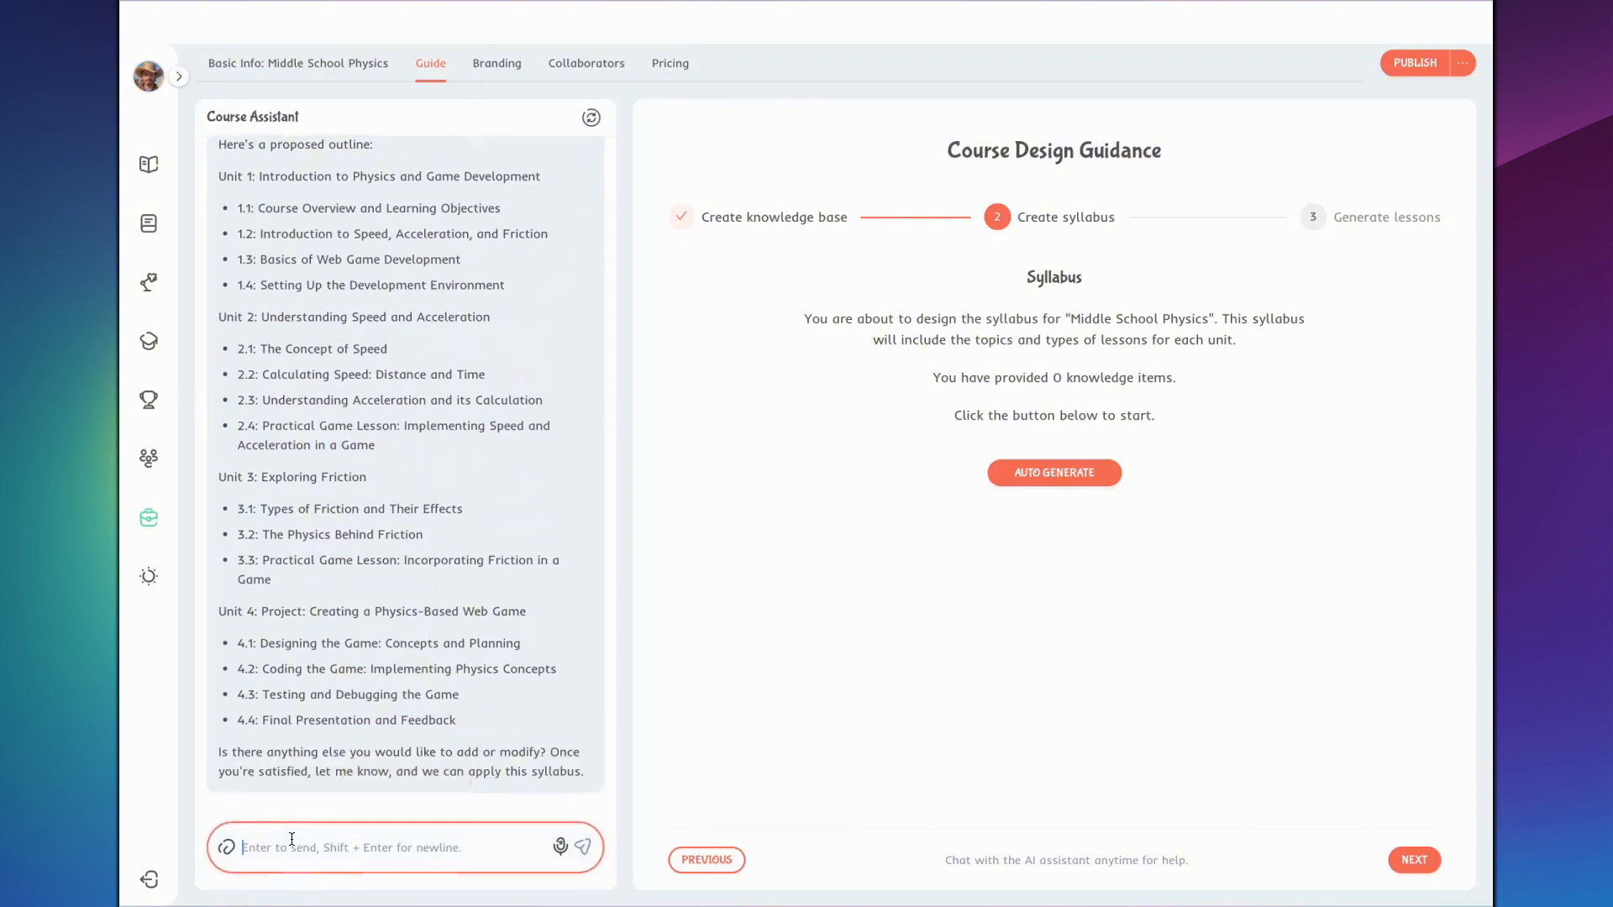
text(Please apply the syllabus for me)
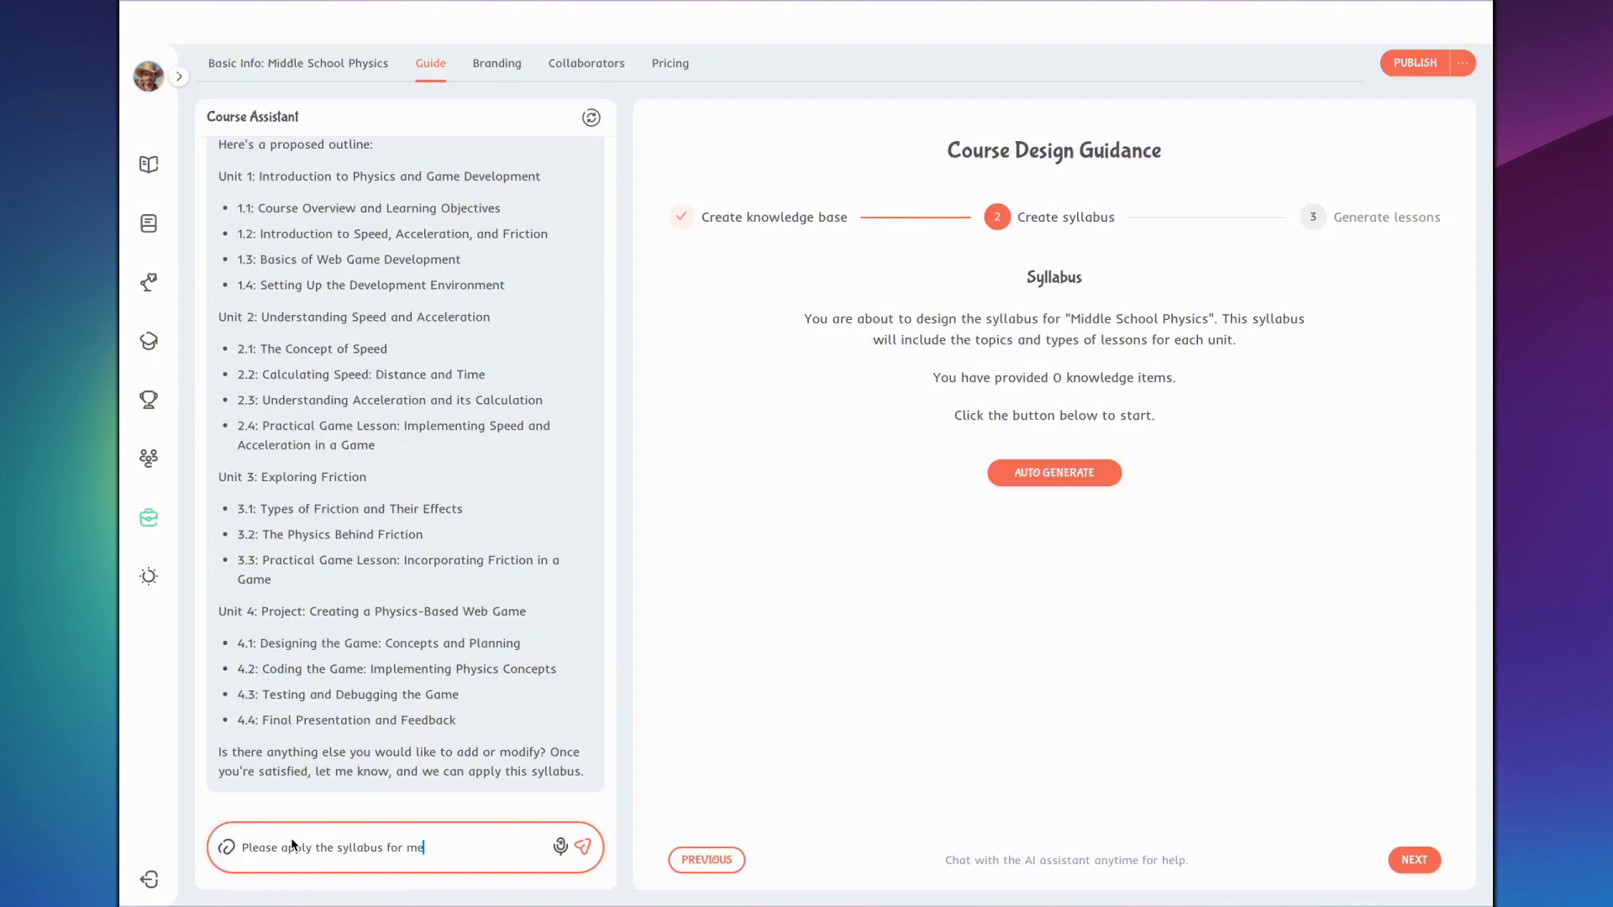
key(Return)
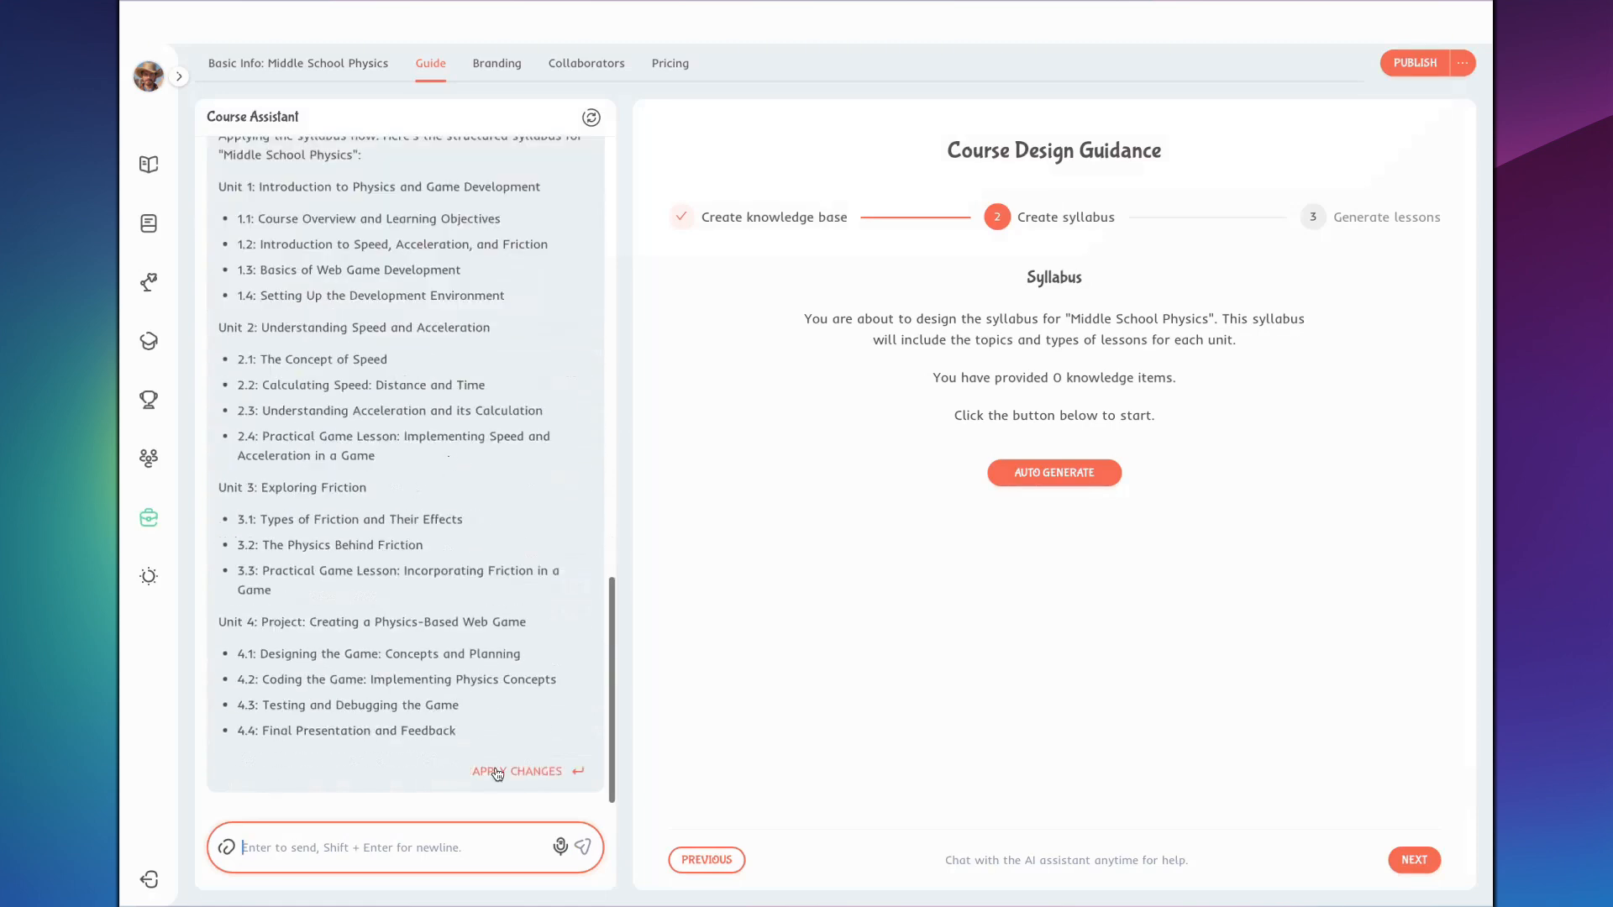
click(509, 773)
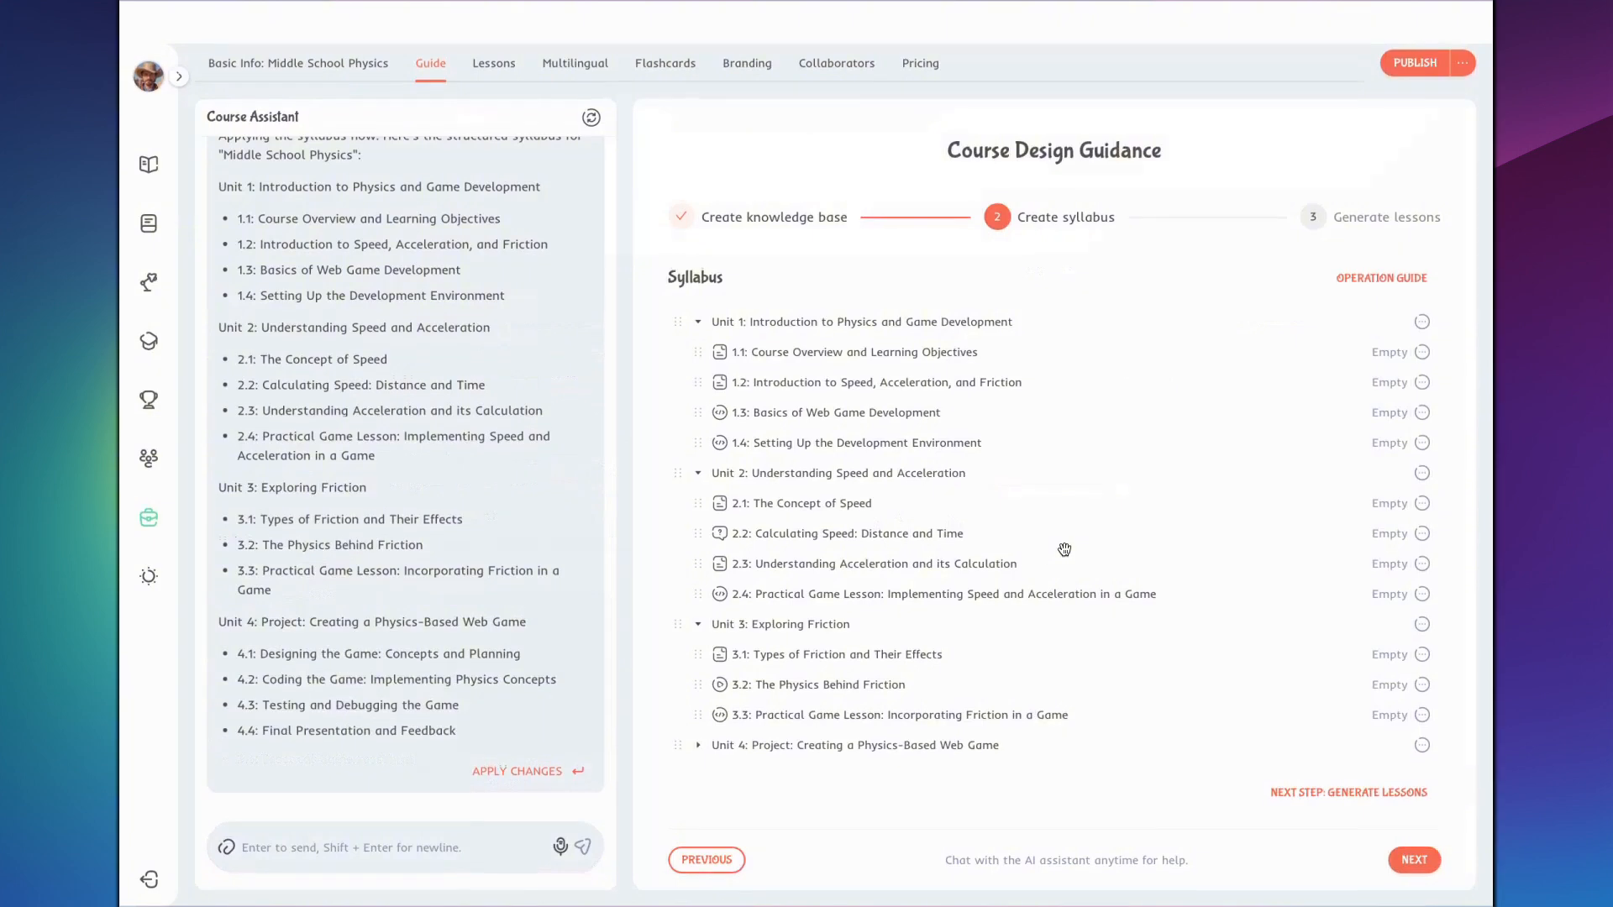
- Expand Unit 4 of the syllabus and look through the lessons of all units
click(690, 745)
scroll(979, 525, down, 2)
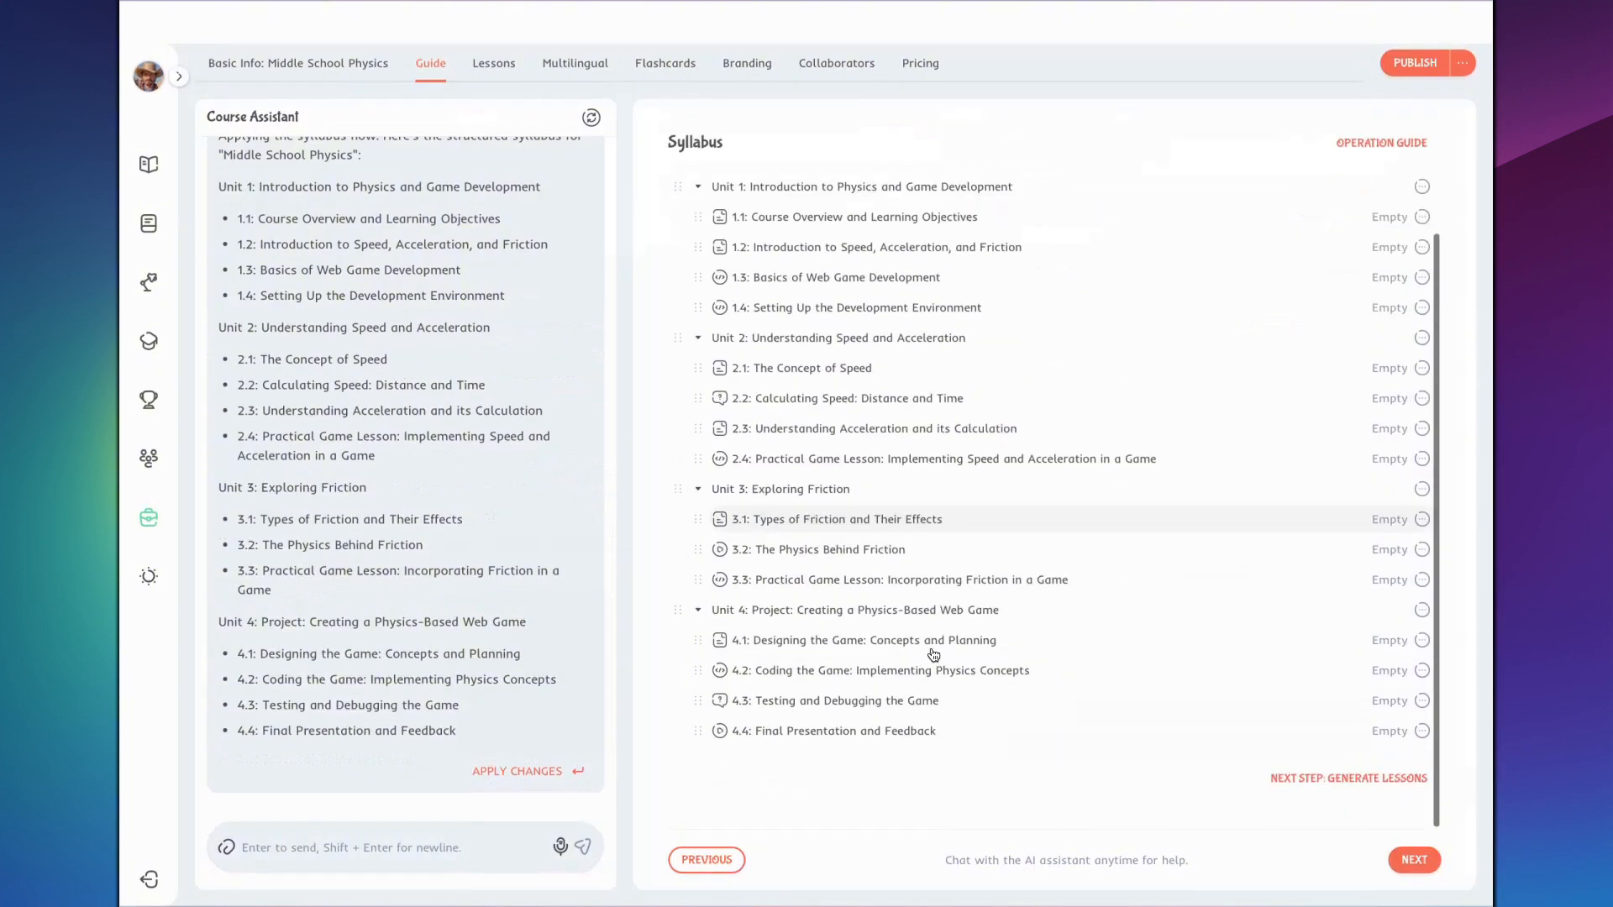
scroll(984, 522, up, 2)
scroll(980, 521, down, 2)
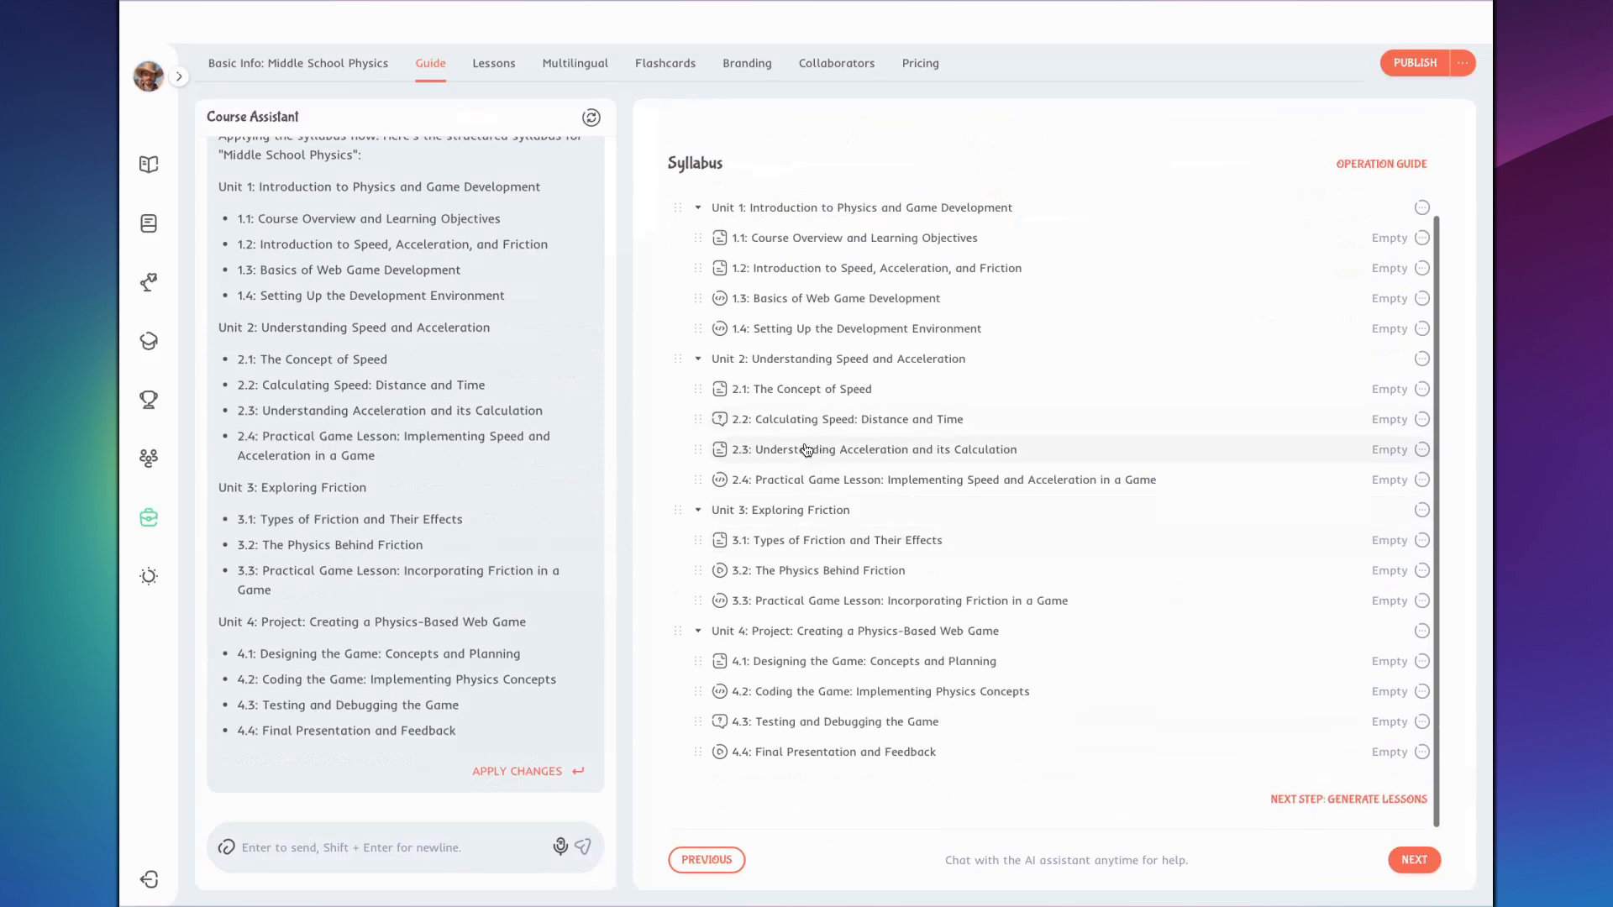
- Move the lesson "Understanding Acceleration and its Calculation" ahead of "Calculating Speed: Distance and Time" in Unit 2
drag(812, 448, 810, 404)
drag(882, 429, 848, 458)
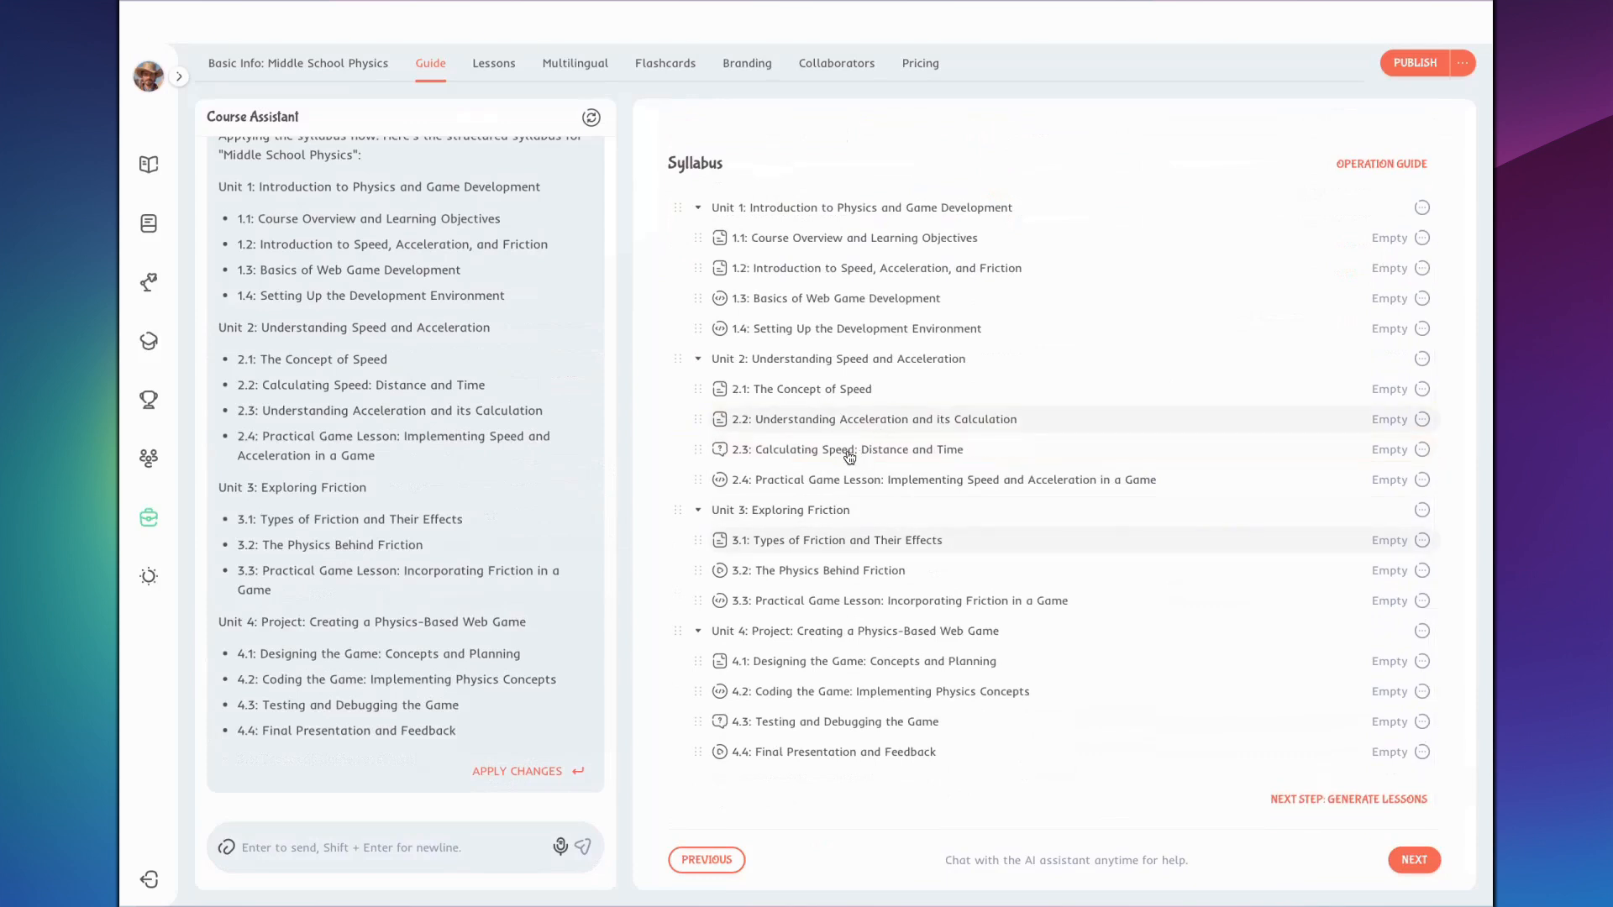
scroll(874, 527, up, 2)
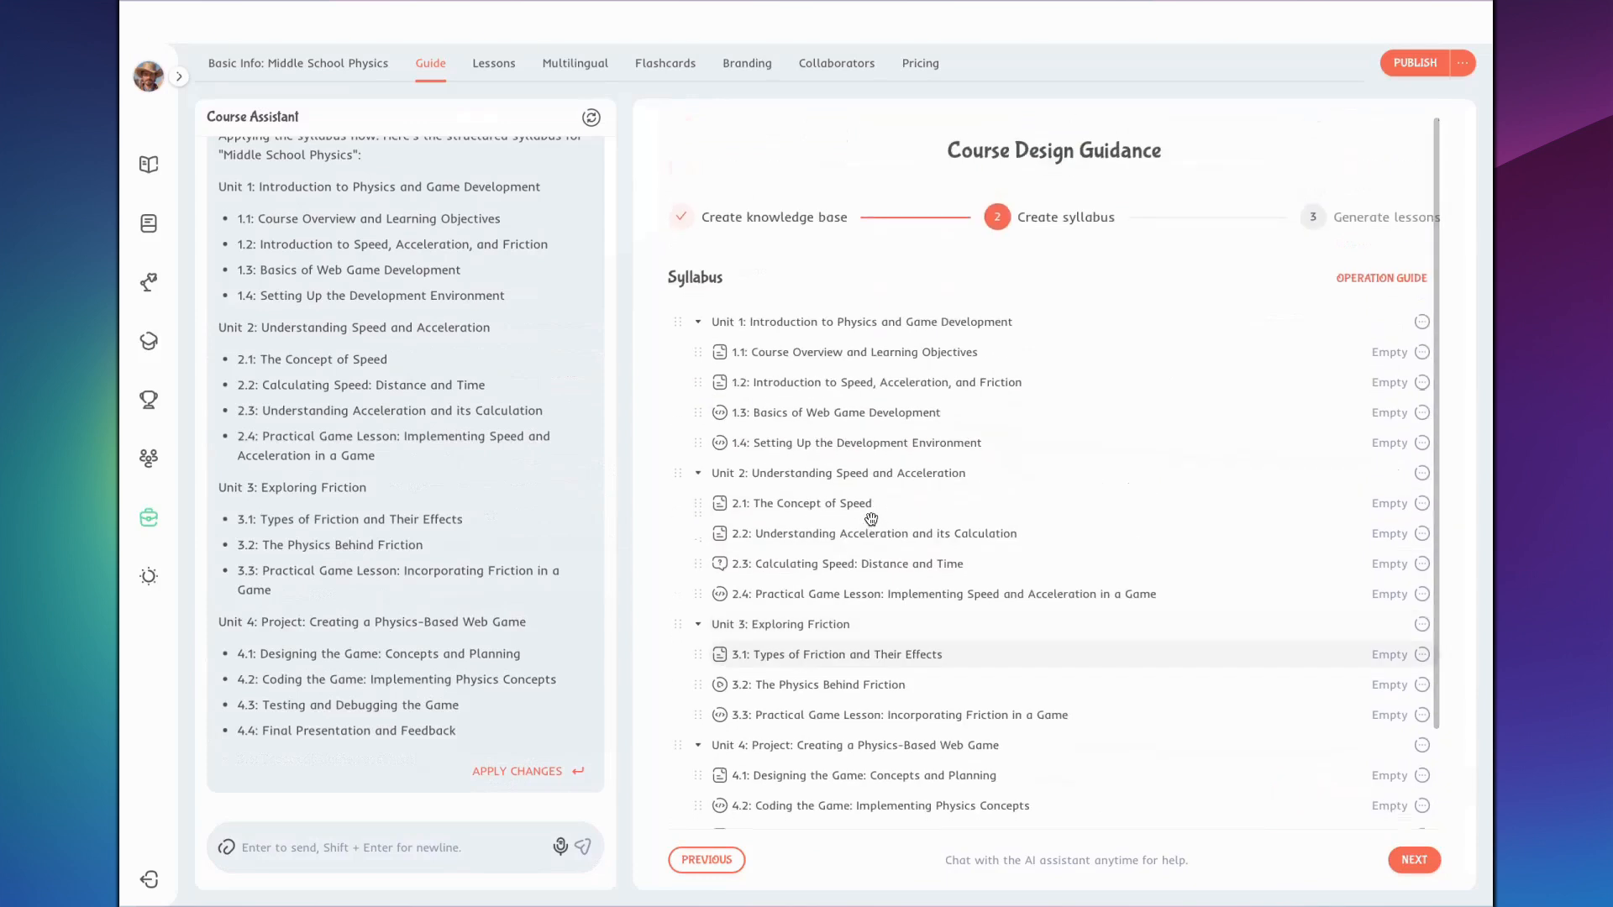
scroll(877, 563, down, 2)
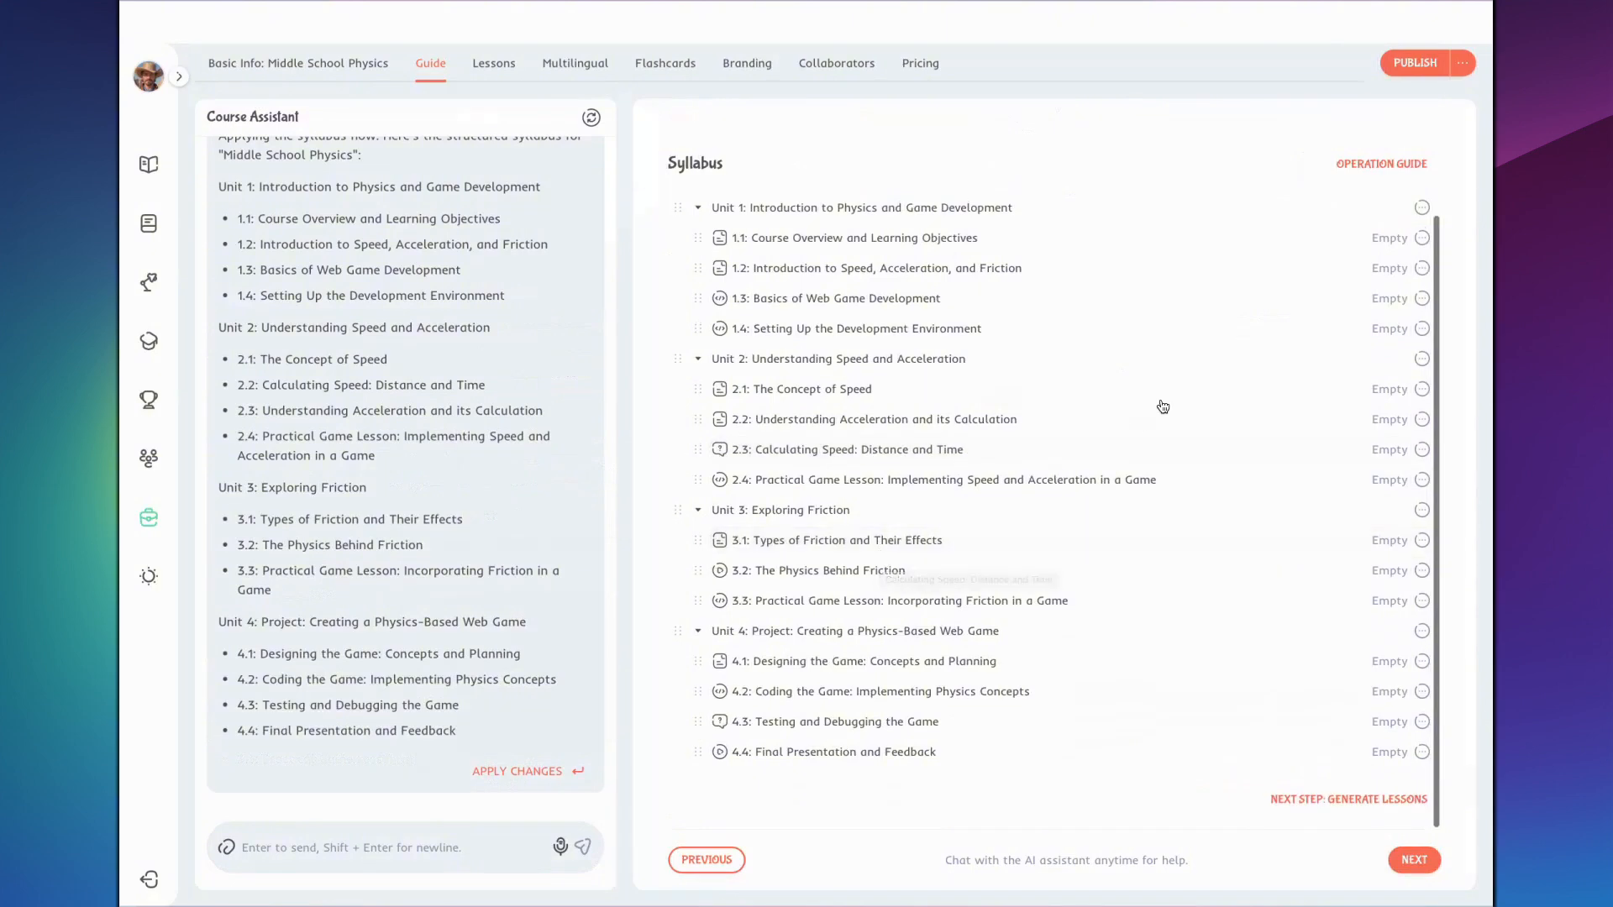
- Advance the course guidance to the lesson generation stage and look through the list of empty lessons
click(1421, 419)
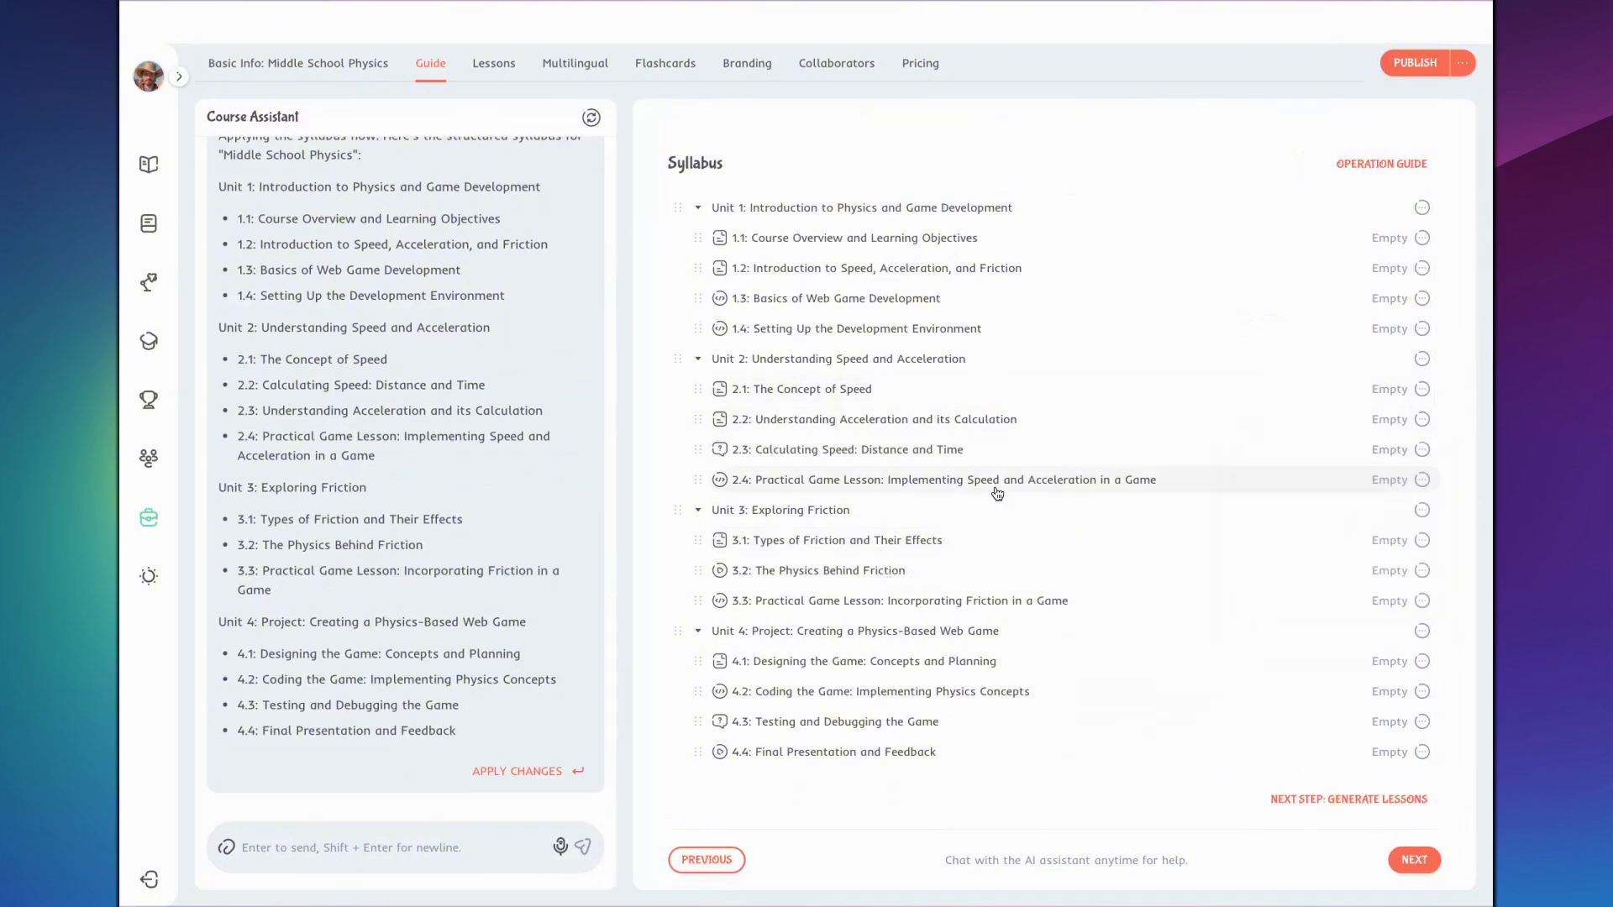
scroll(1050, 527, up, 2)
click(1413, 863)
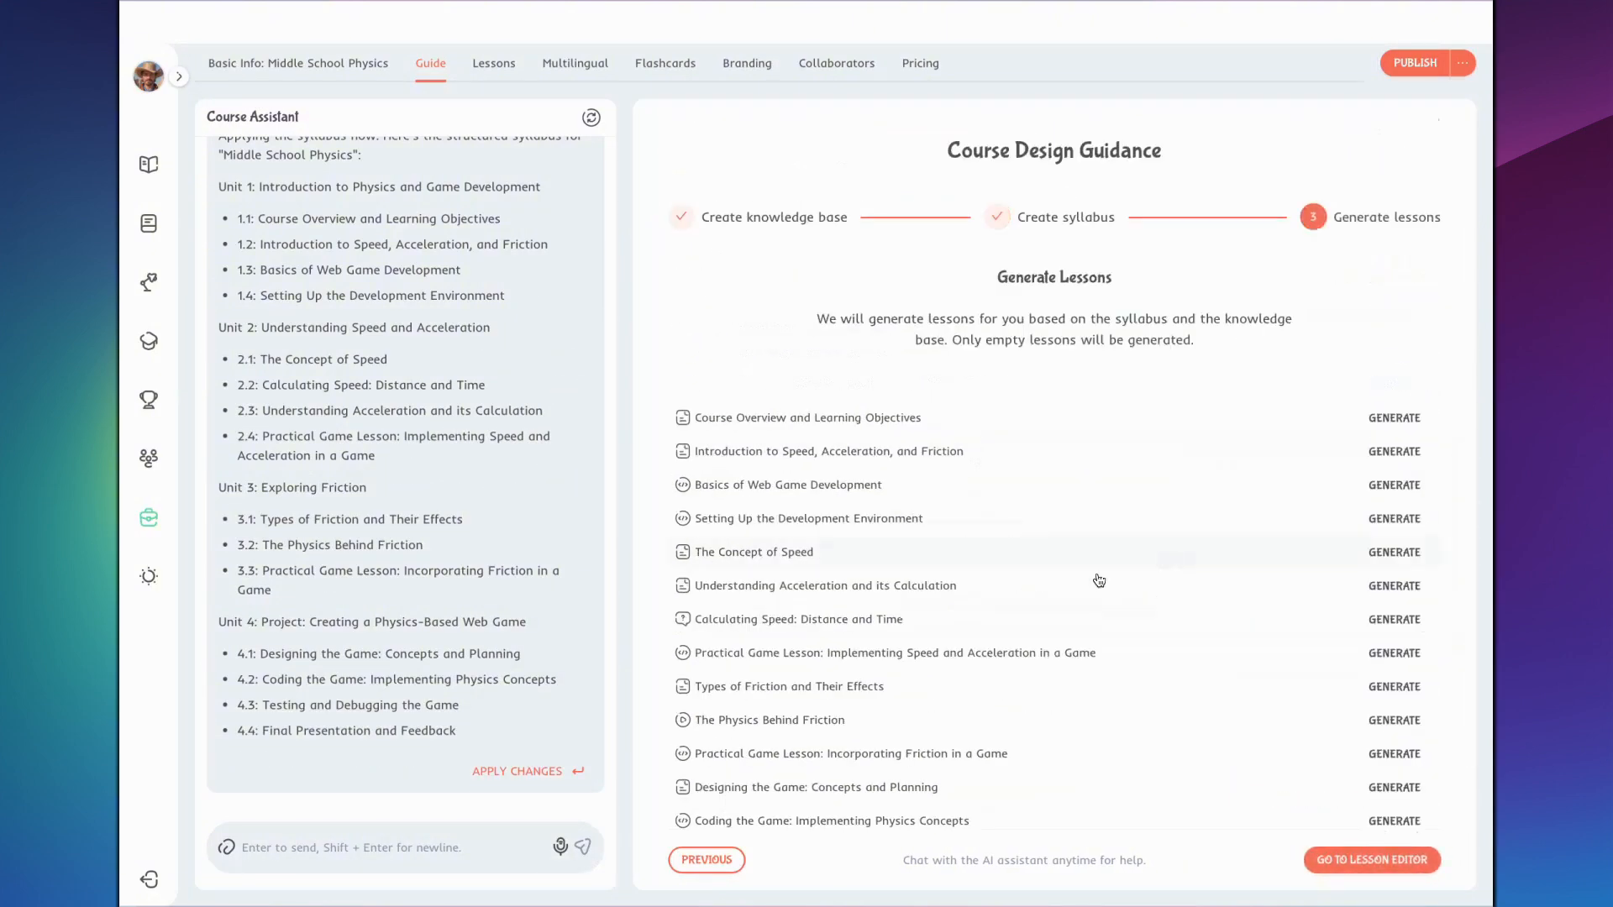
scroll(1073, 593, down, 2)
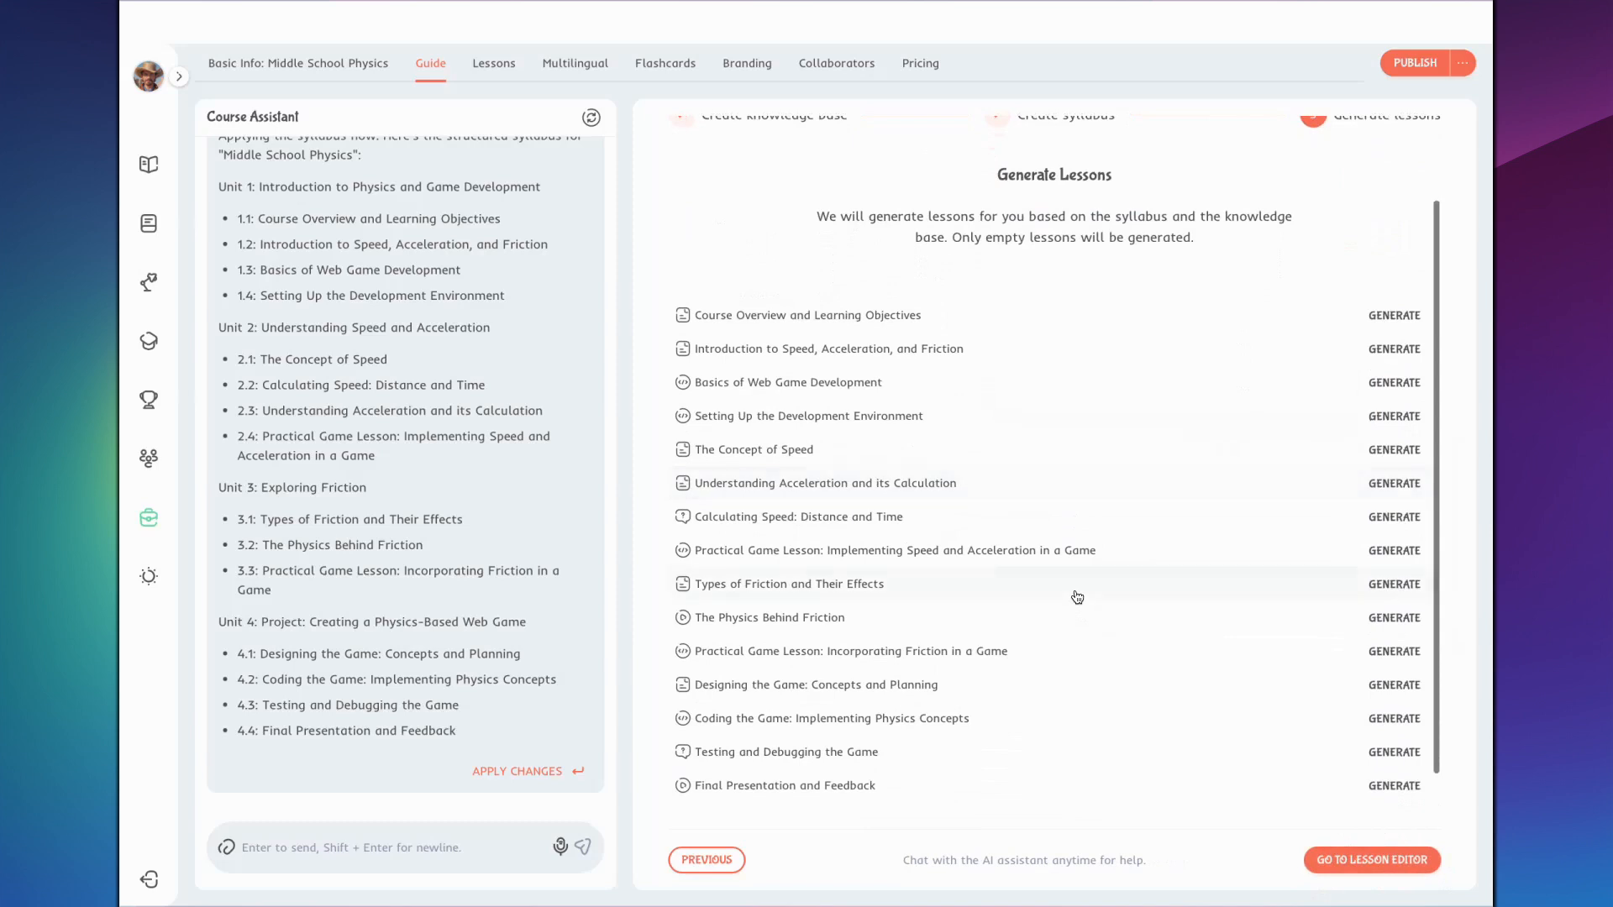
- Look through the list of lessons awaiting generation and check the contents of the "Course Overview and Learning Objectives" lesson
scroll(1077, 598, down, 2)
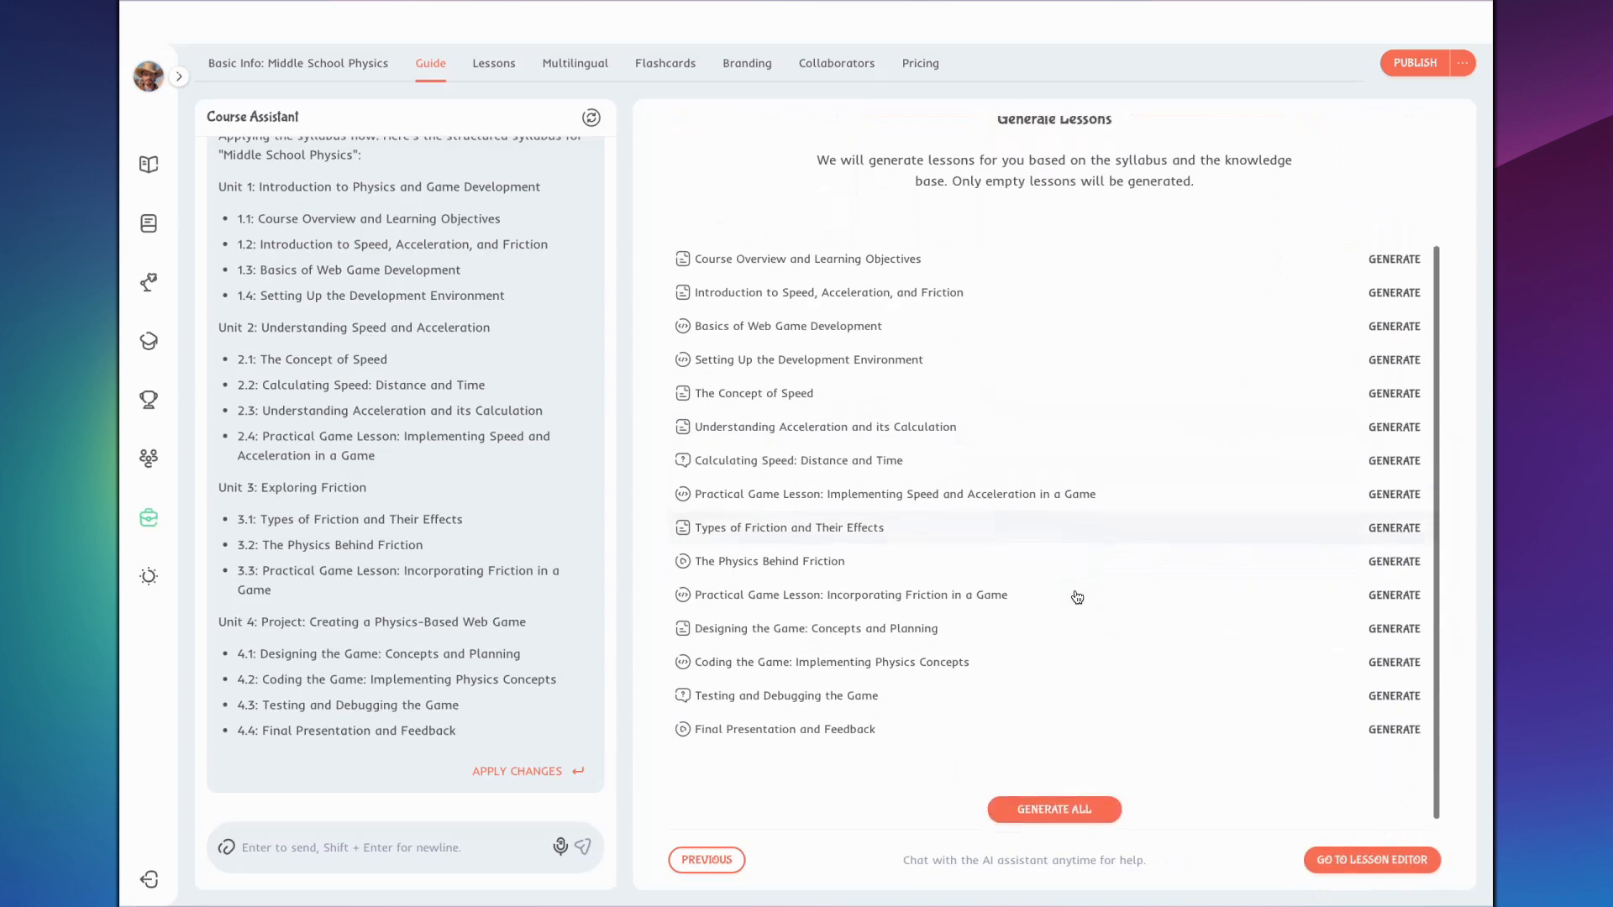
scroll(1077, 597, up, 1)
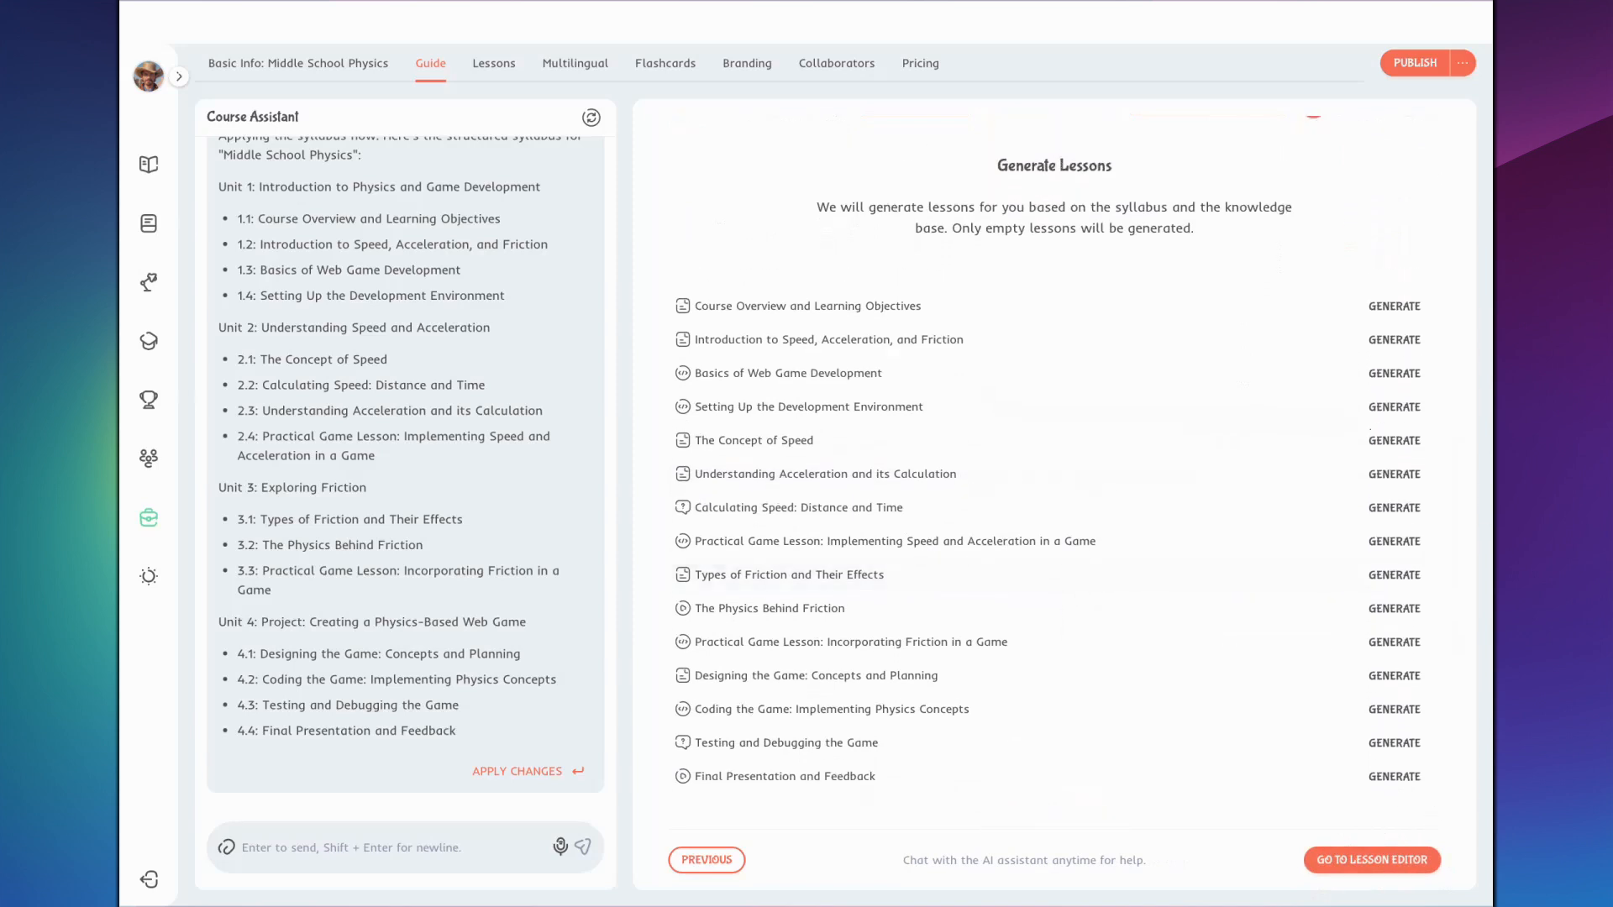
scroll(1136, 520, down, 2)
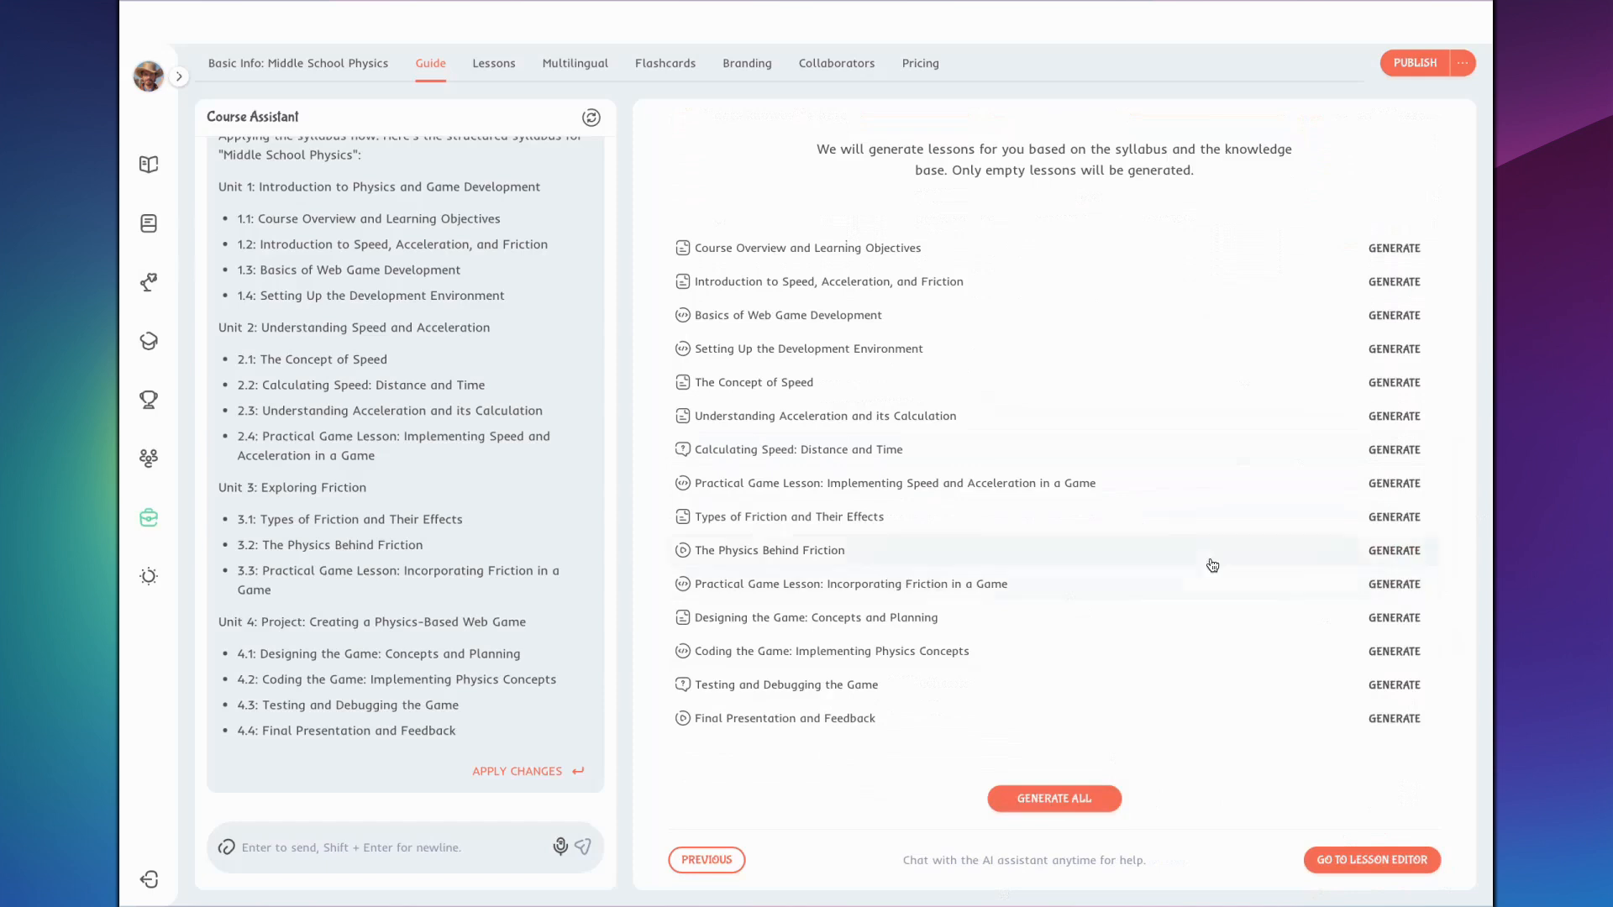
scroll(1163, 526, up, 2)
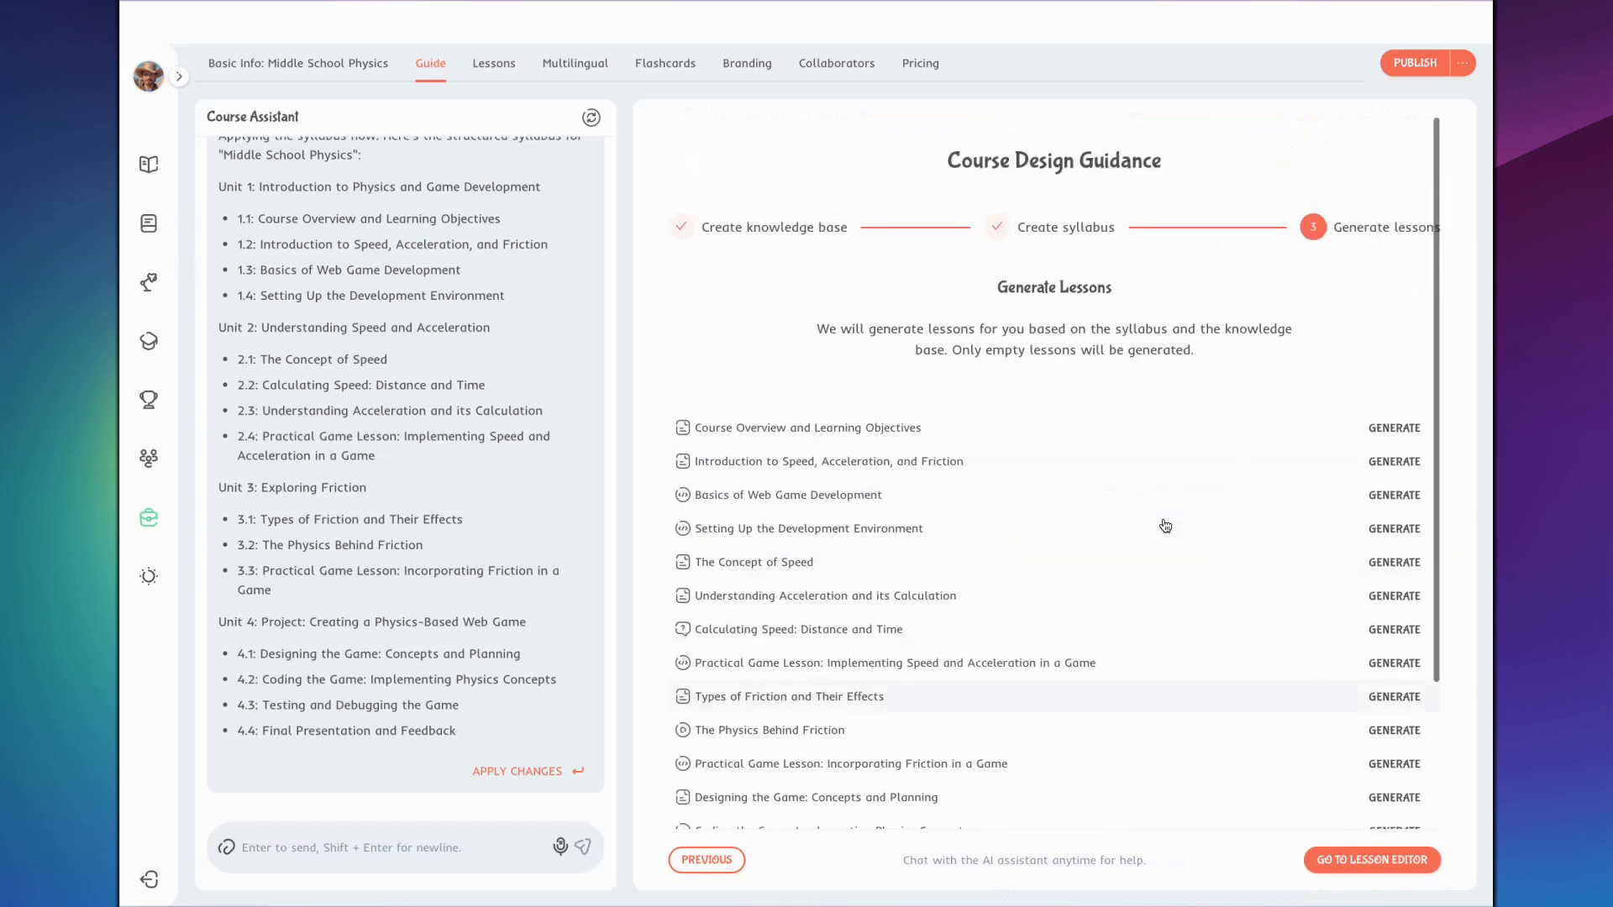
click(809, 417)
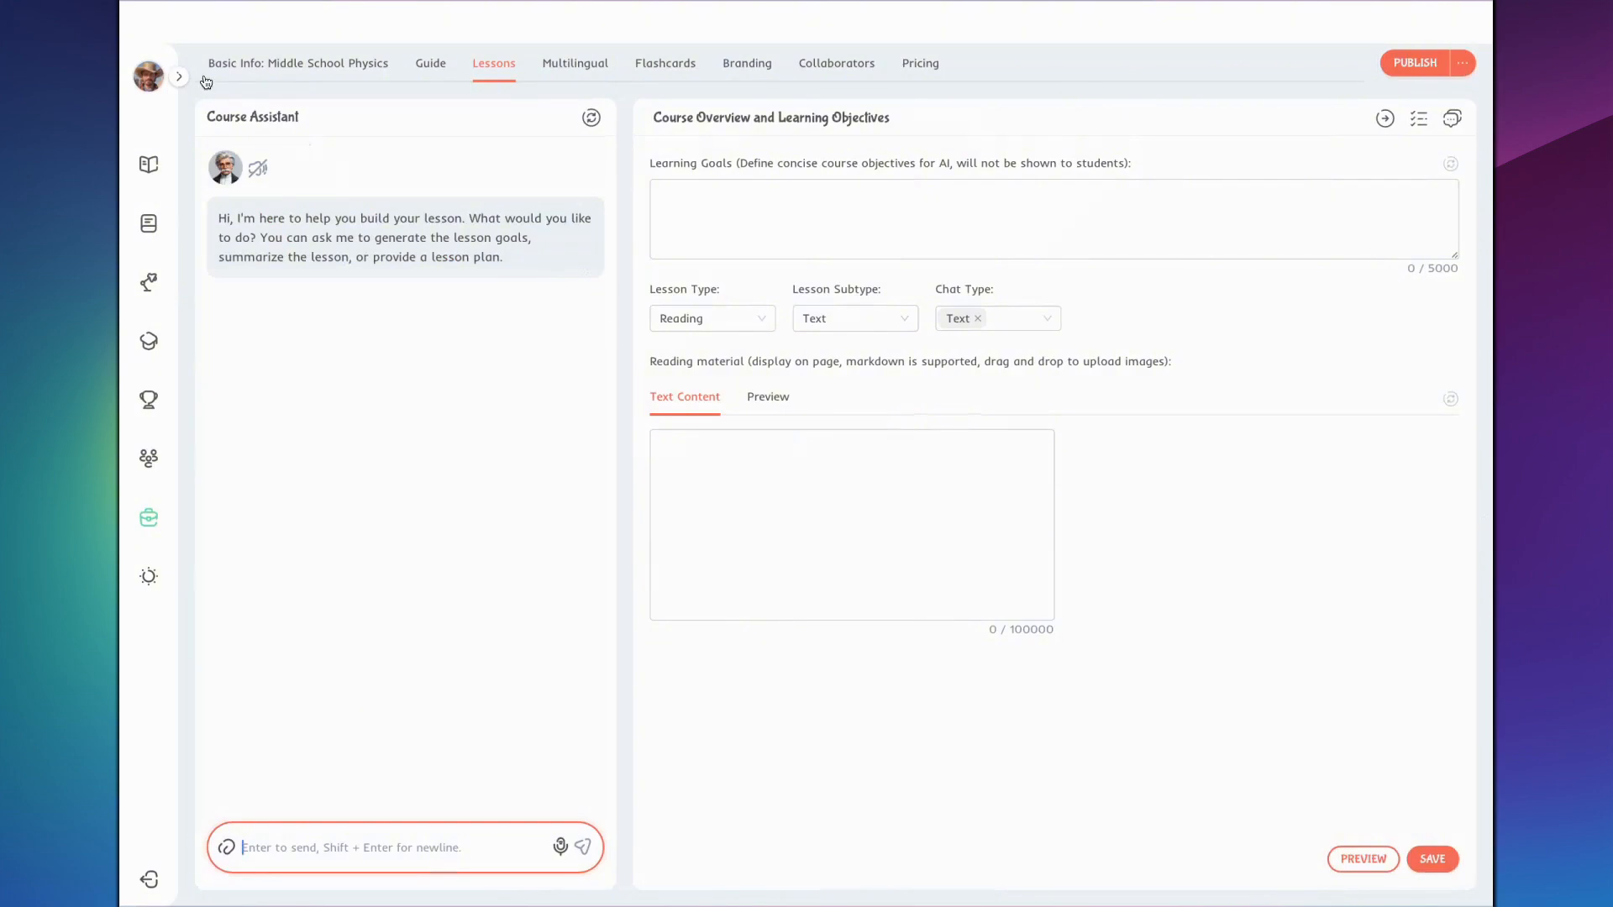
click(197, 20)
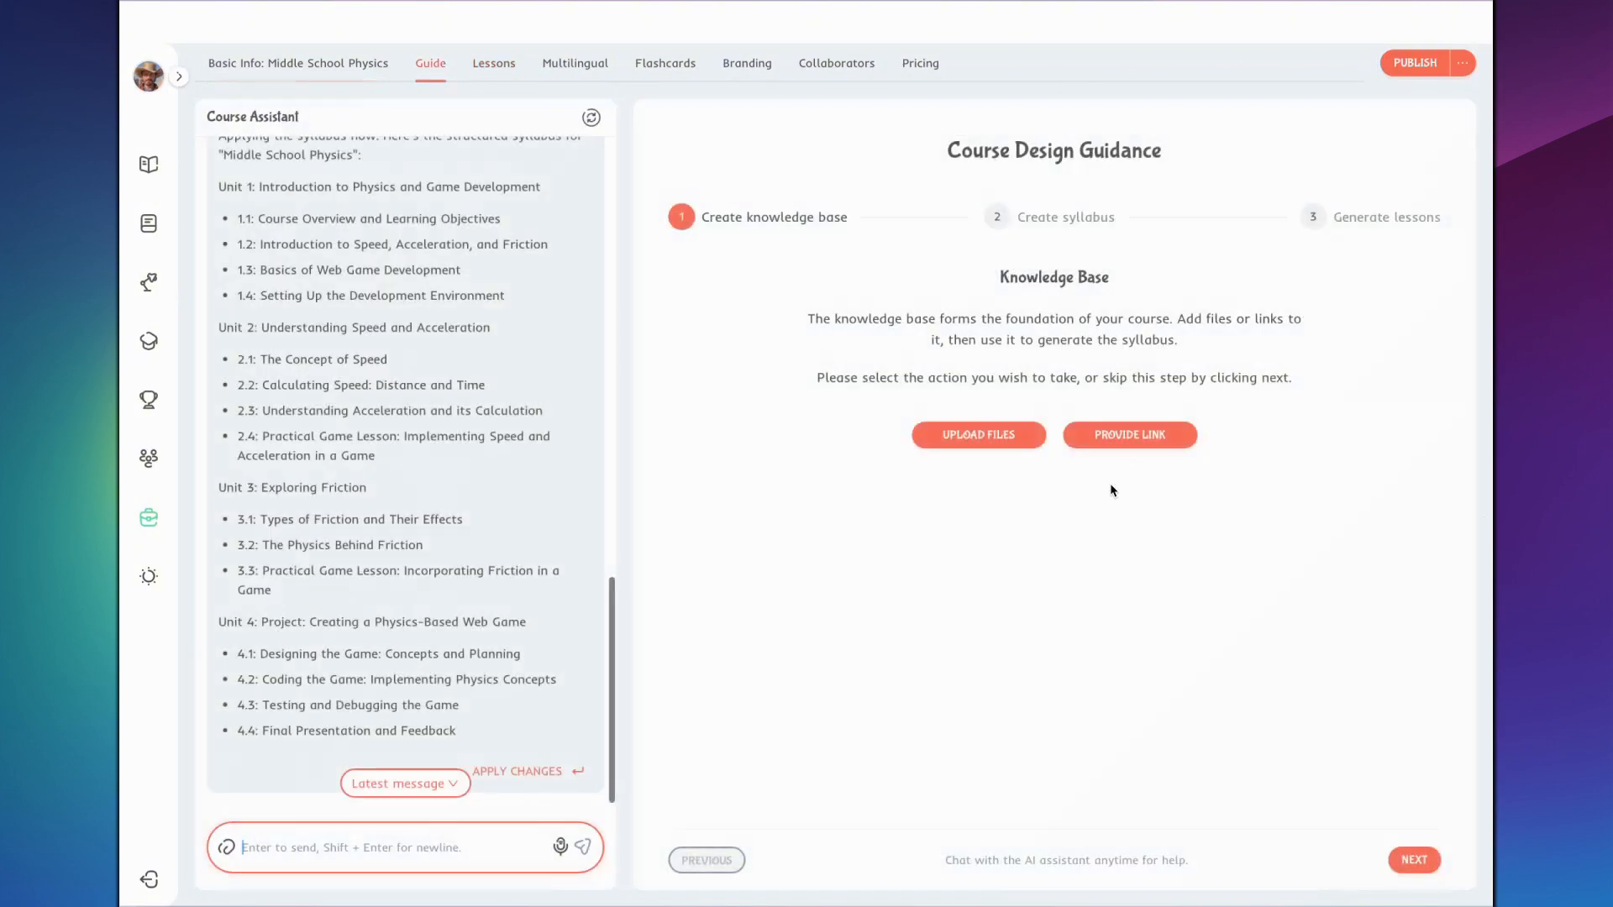
- Return to the lesson generation stage of the course guidance and generate all lessons at once
click(1315, 220)
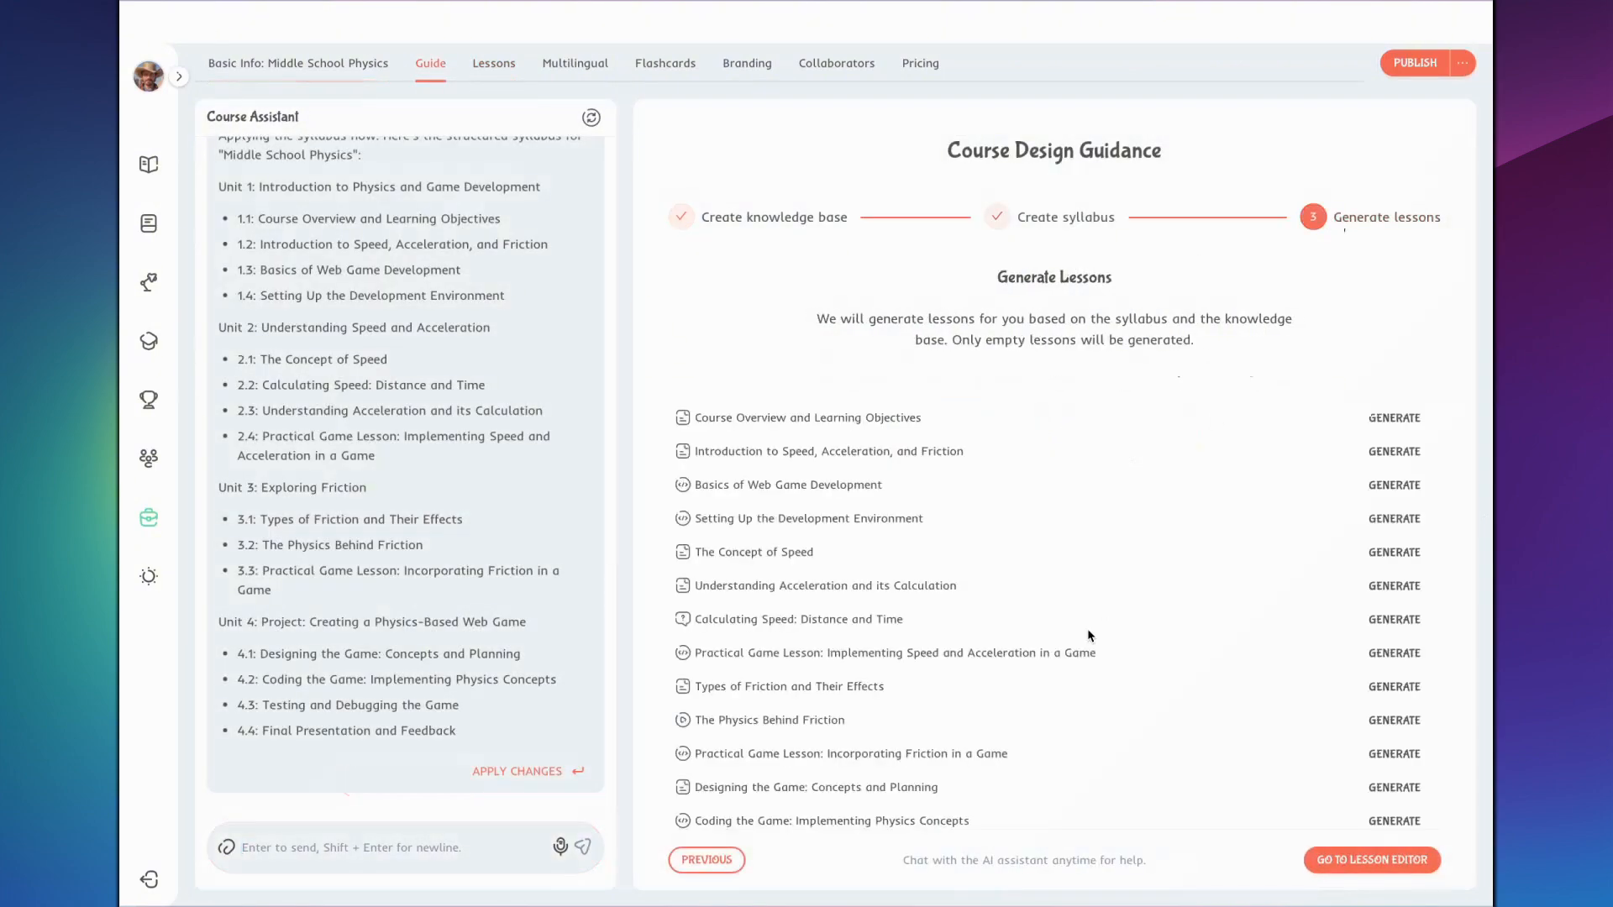
scroll(1138, 653, down, 2)
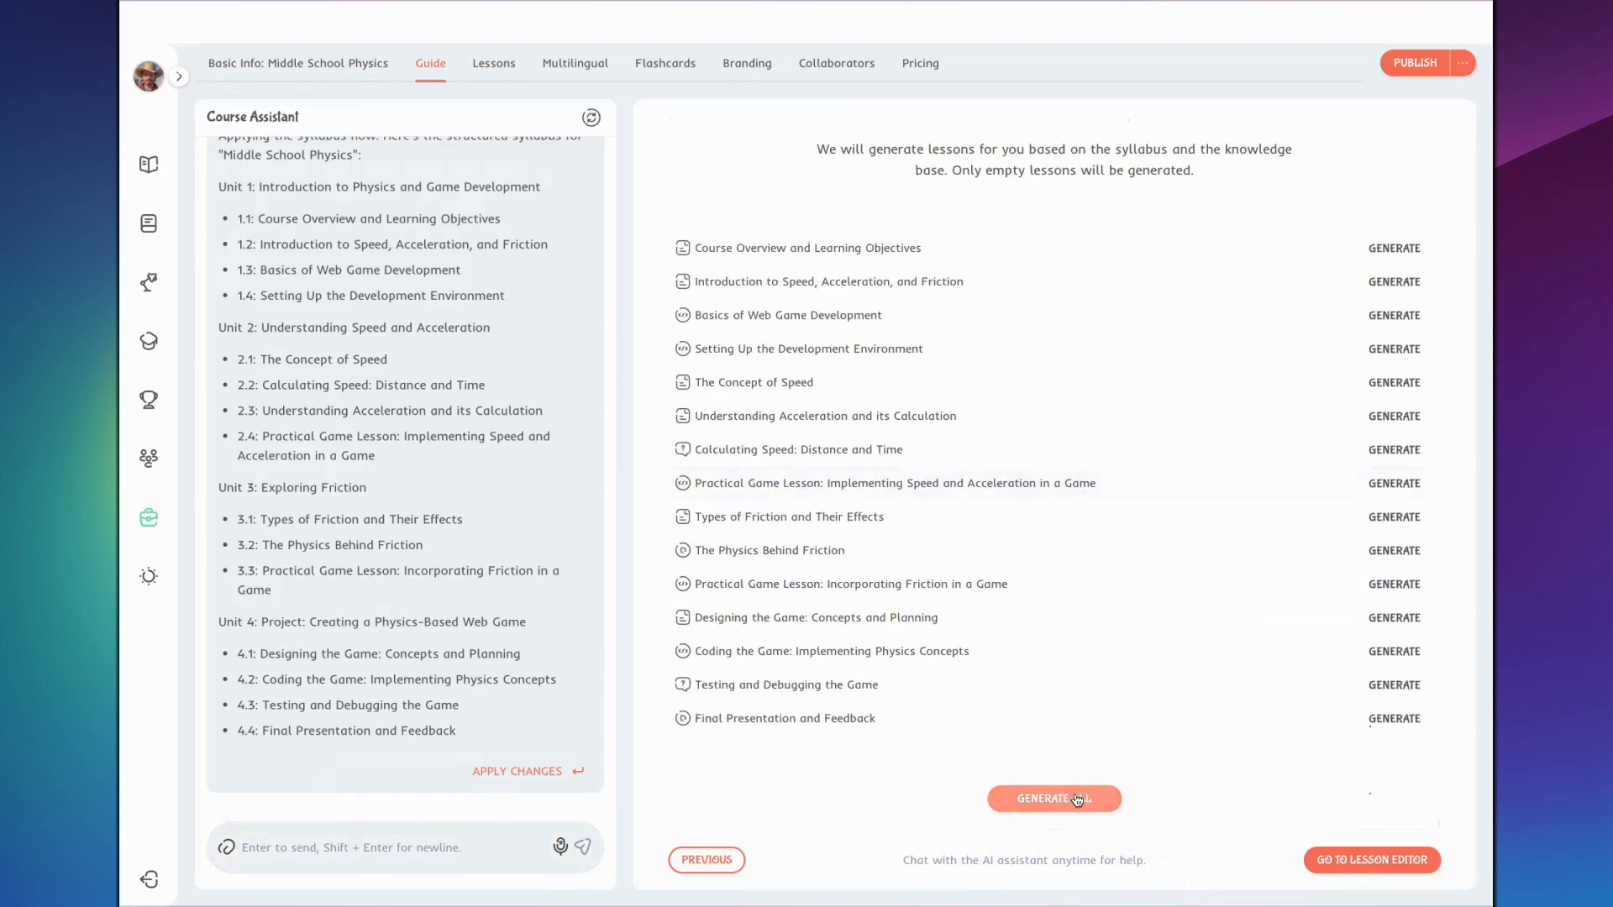
click(1077, 799)
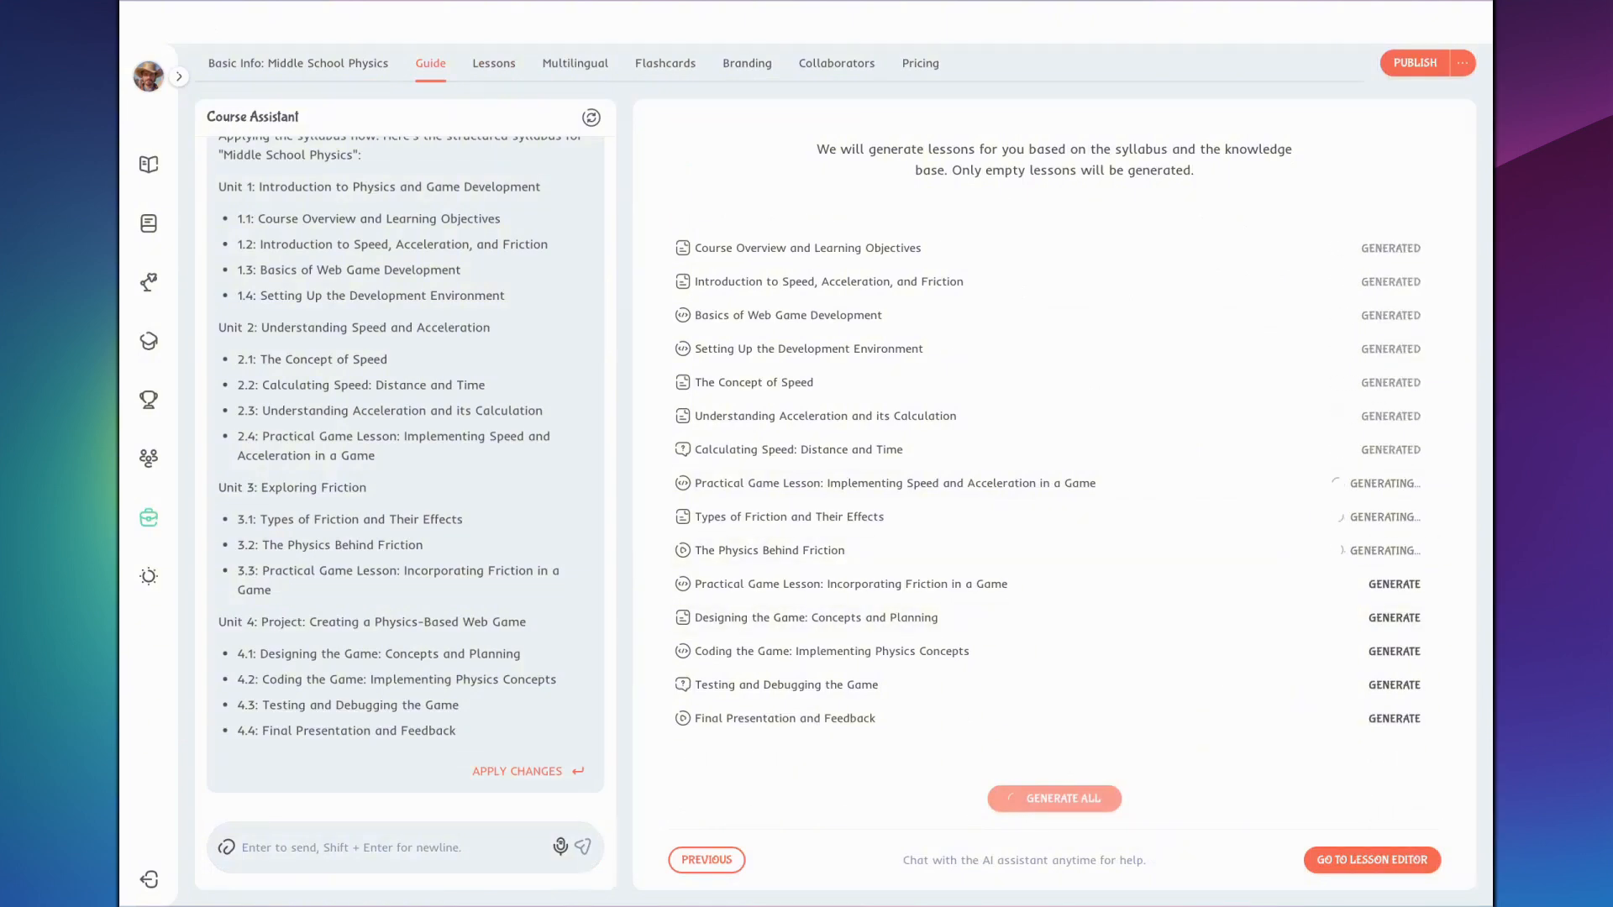
- Open the lesson "Introduction to Speed, Acceleration, and Friction" and put each of its three learning goals on a separate line
click(731, 285)
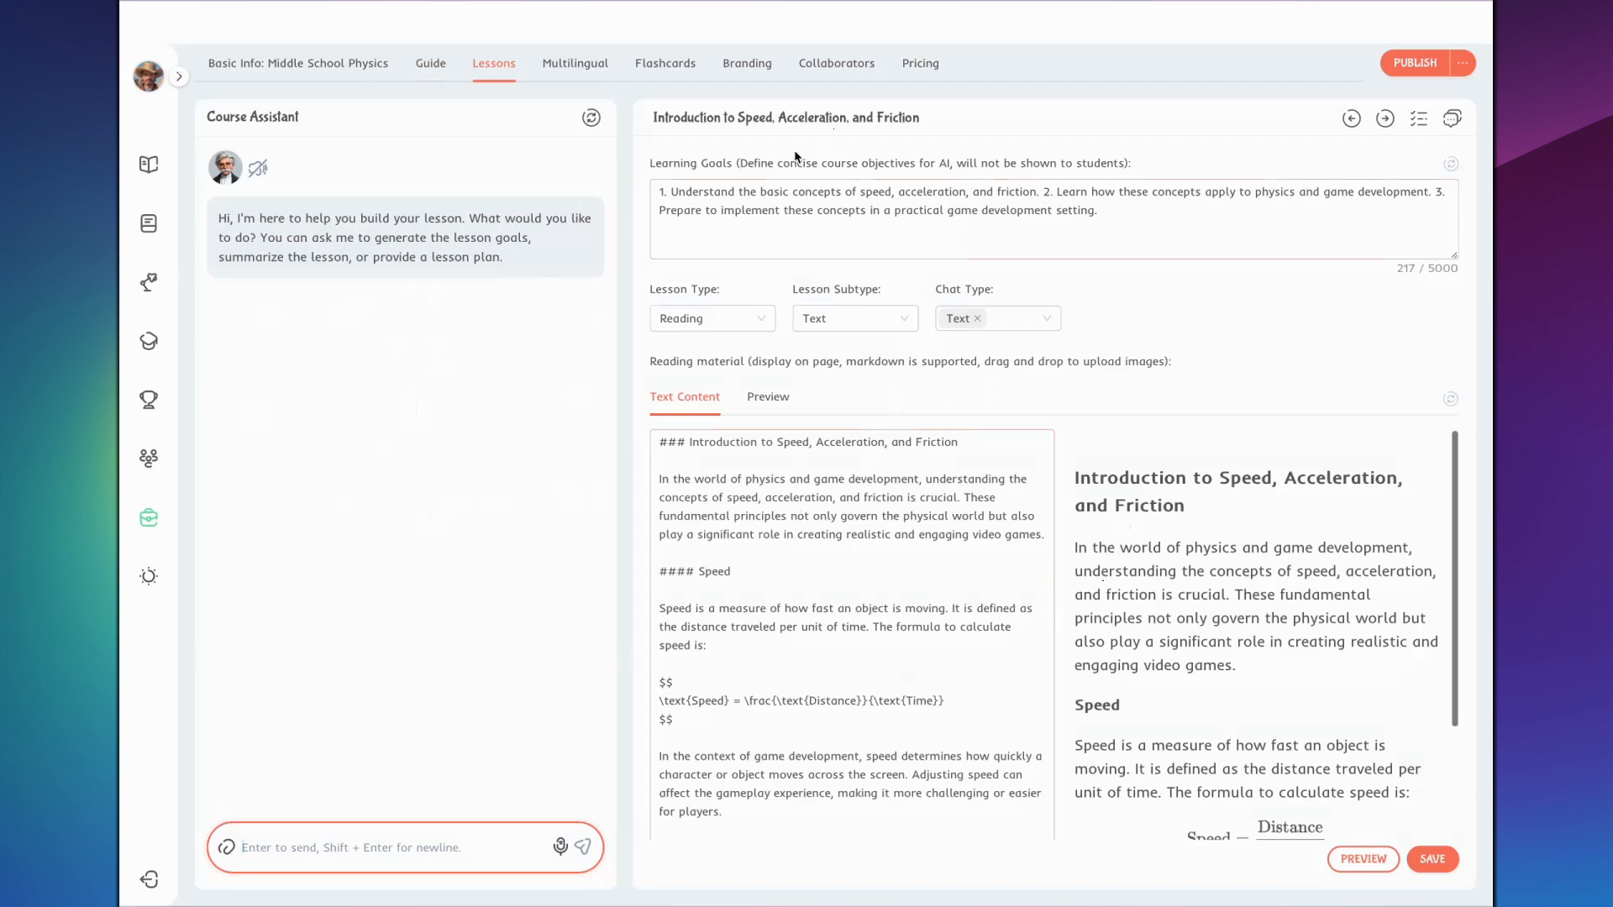
click(803, 192)
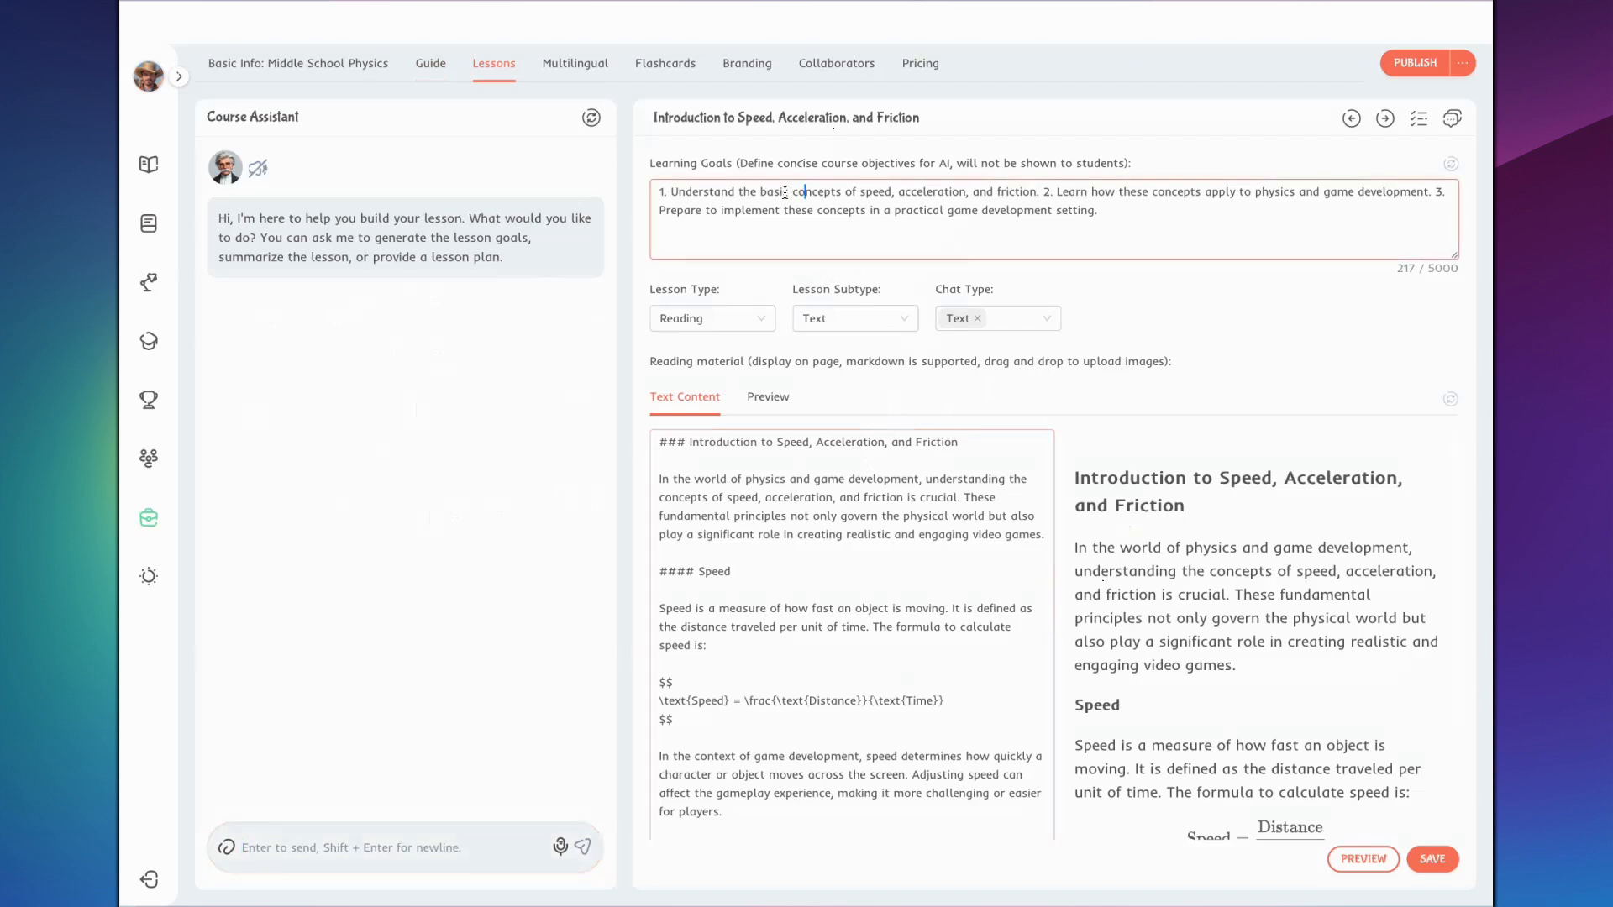
click(1043, 192)
key(Return)
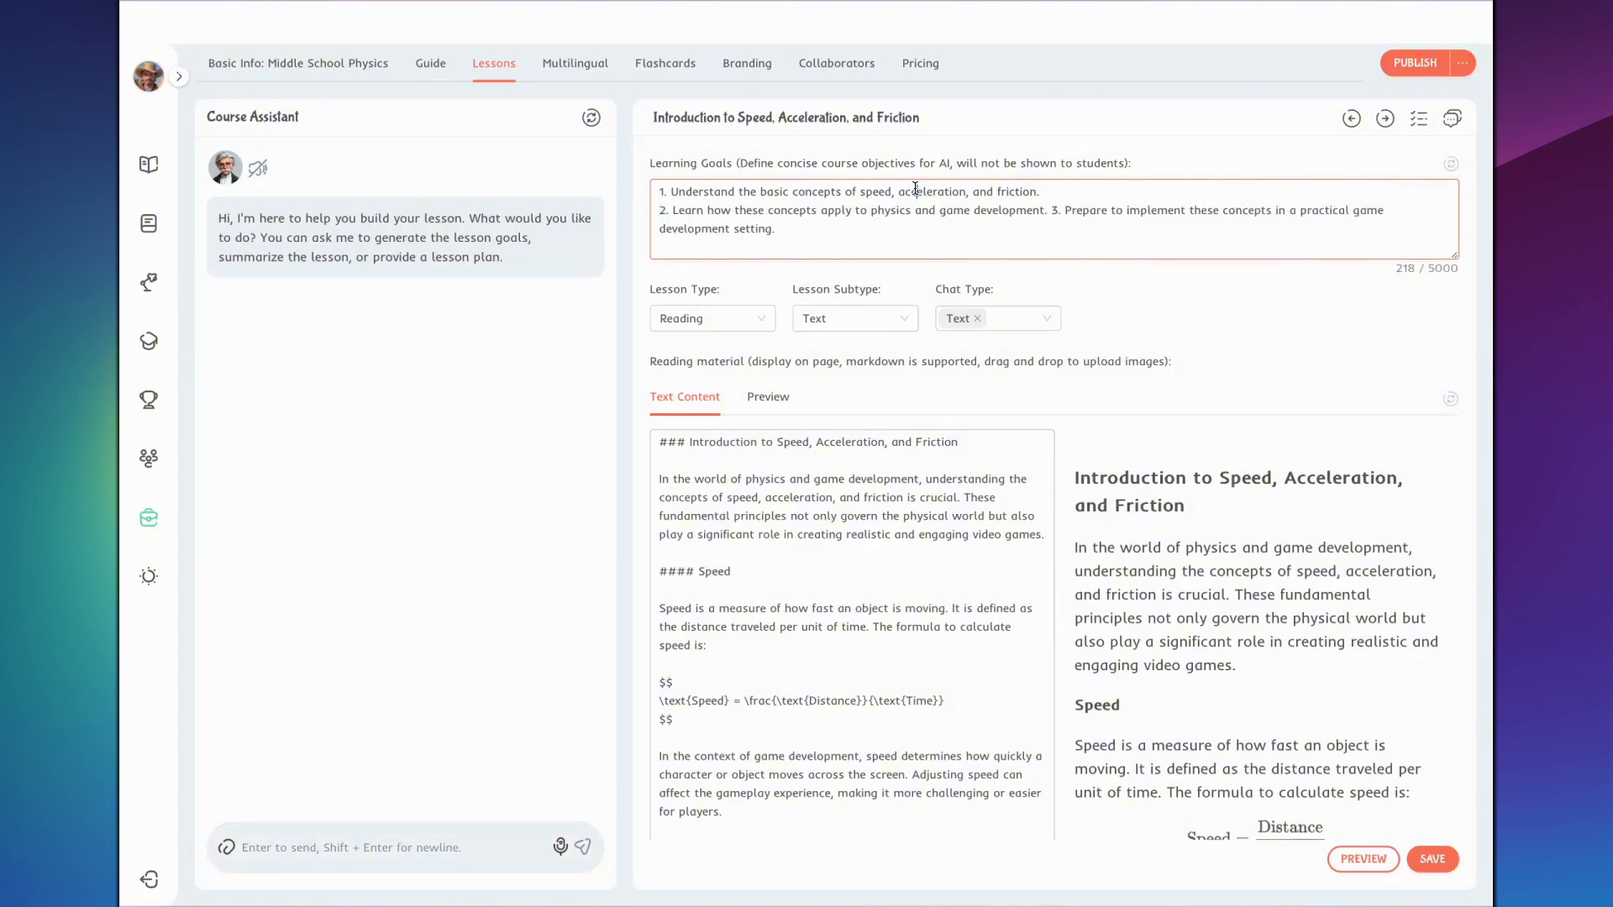
click(1054, 210)
key(Return)
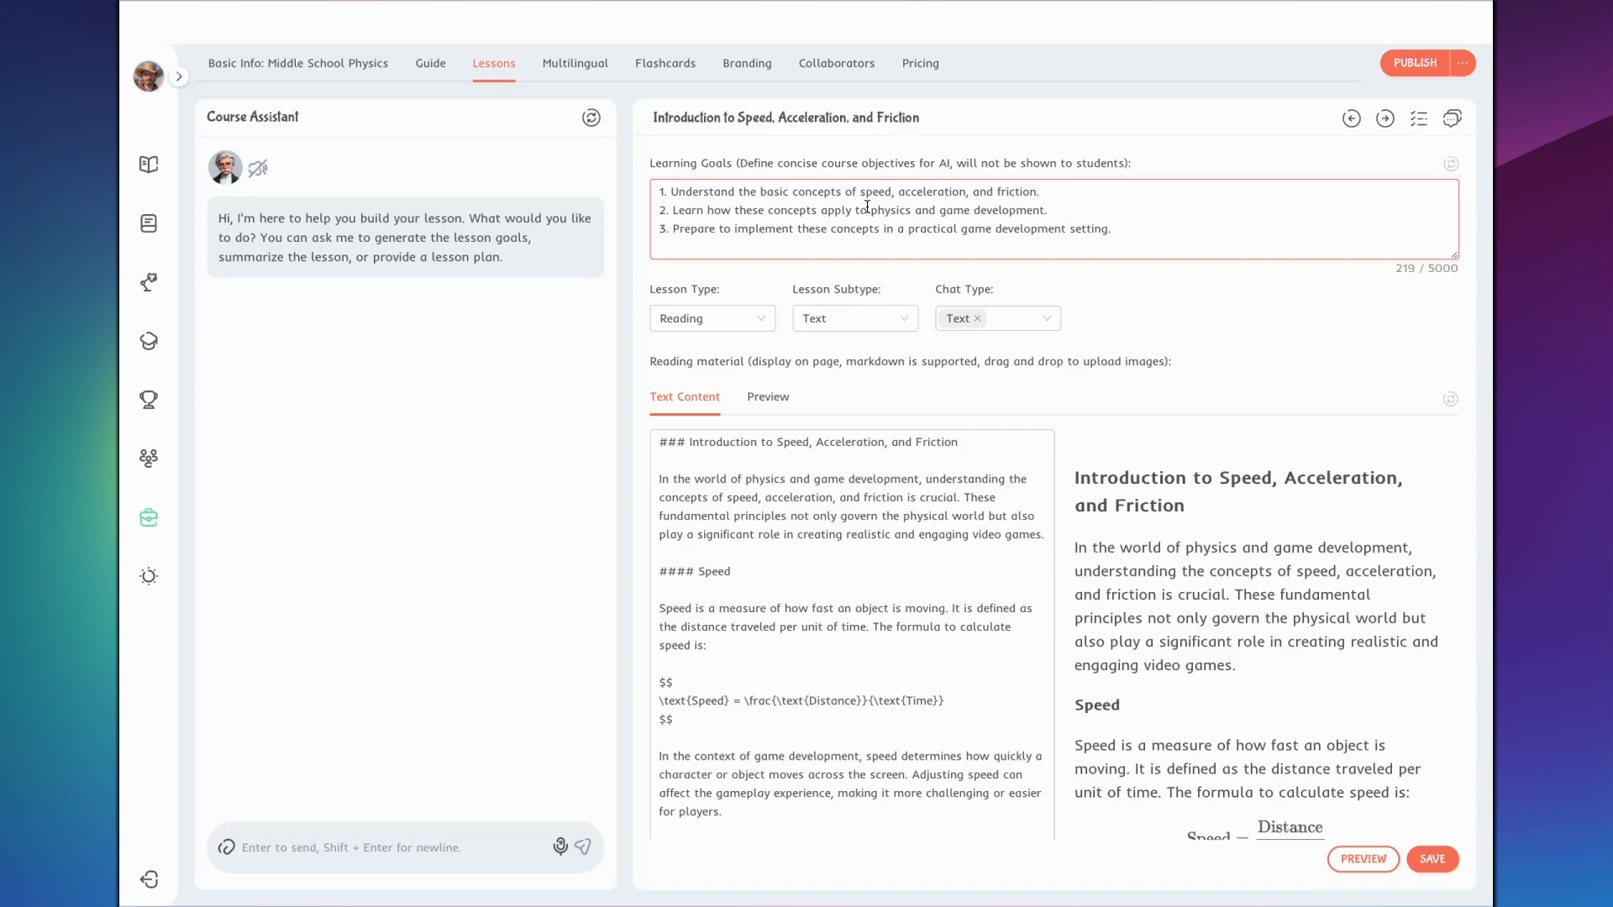
- Check the available lesson types and look over the reading material of the "Introduction to Speed, Acceleration, and Friction" lesson
click(698, 316)
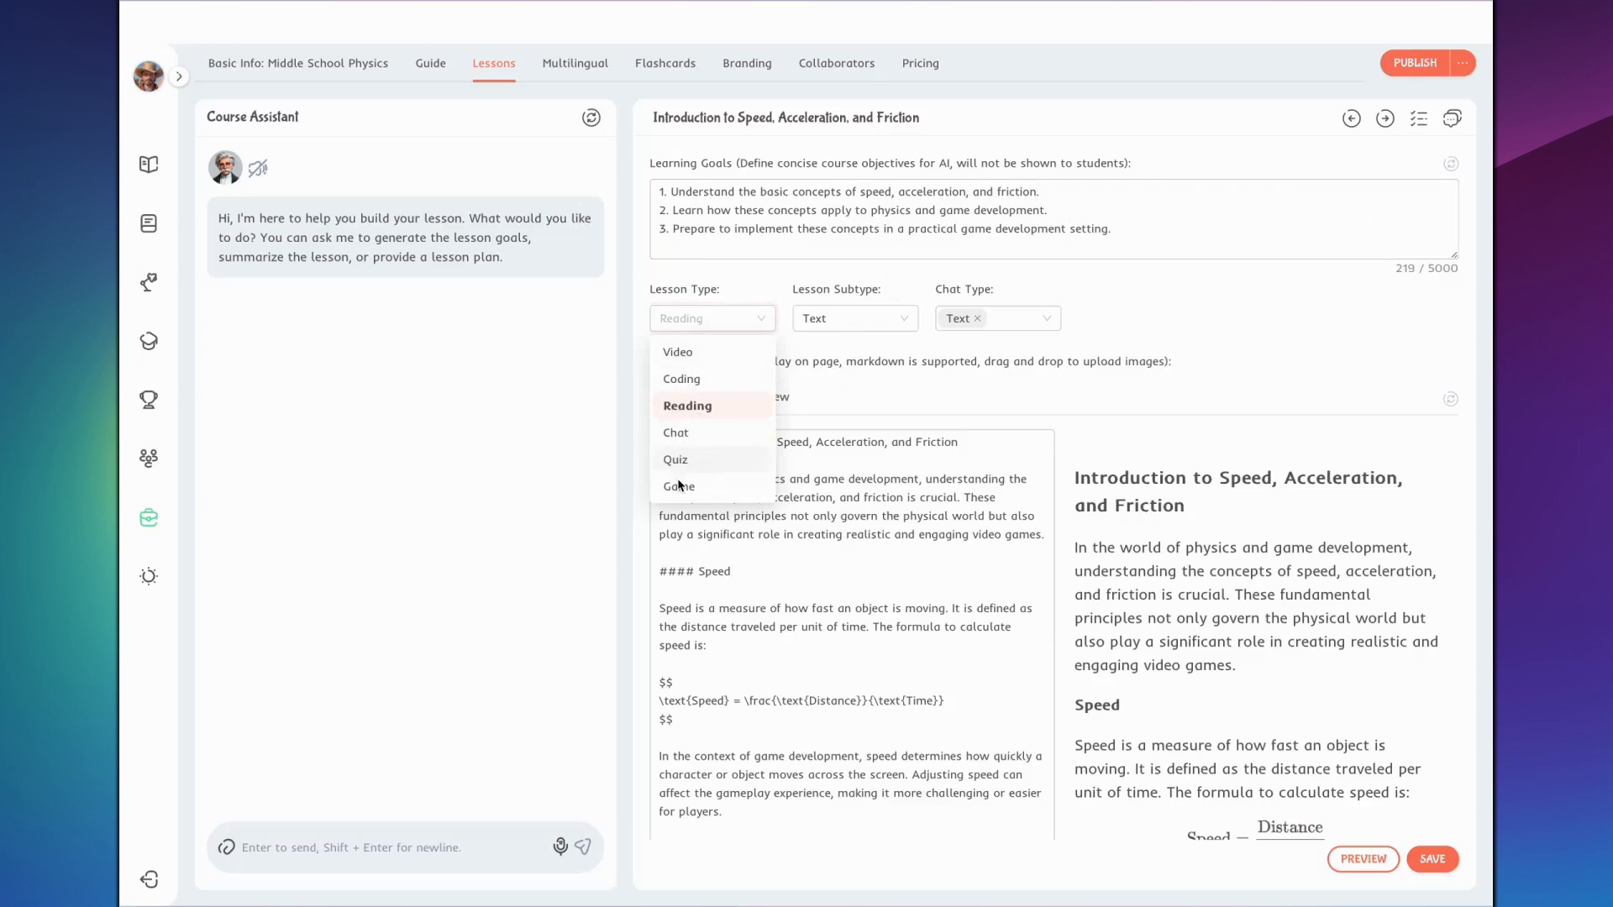
click(937, 505)
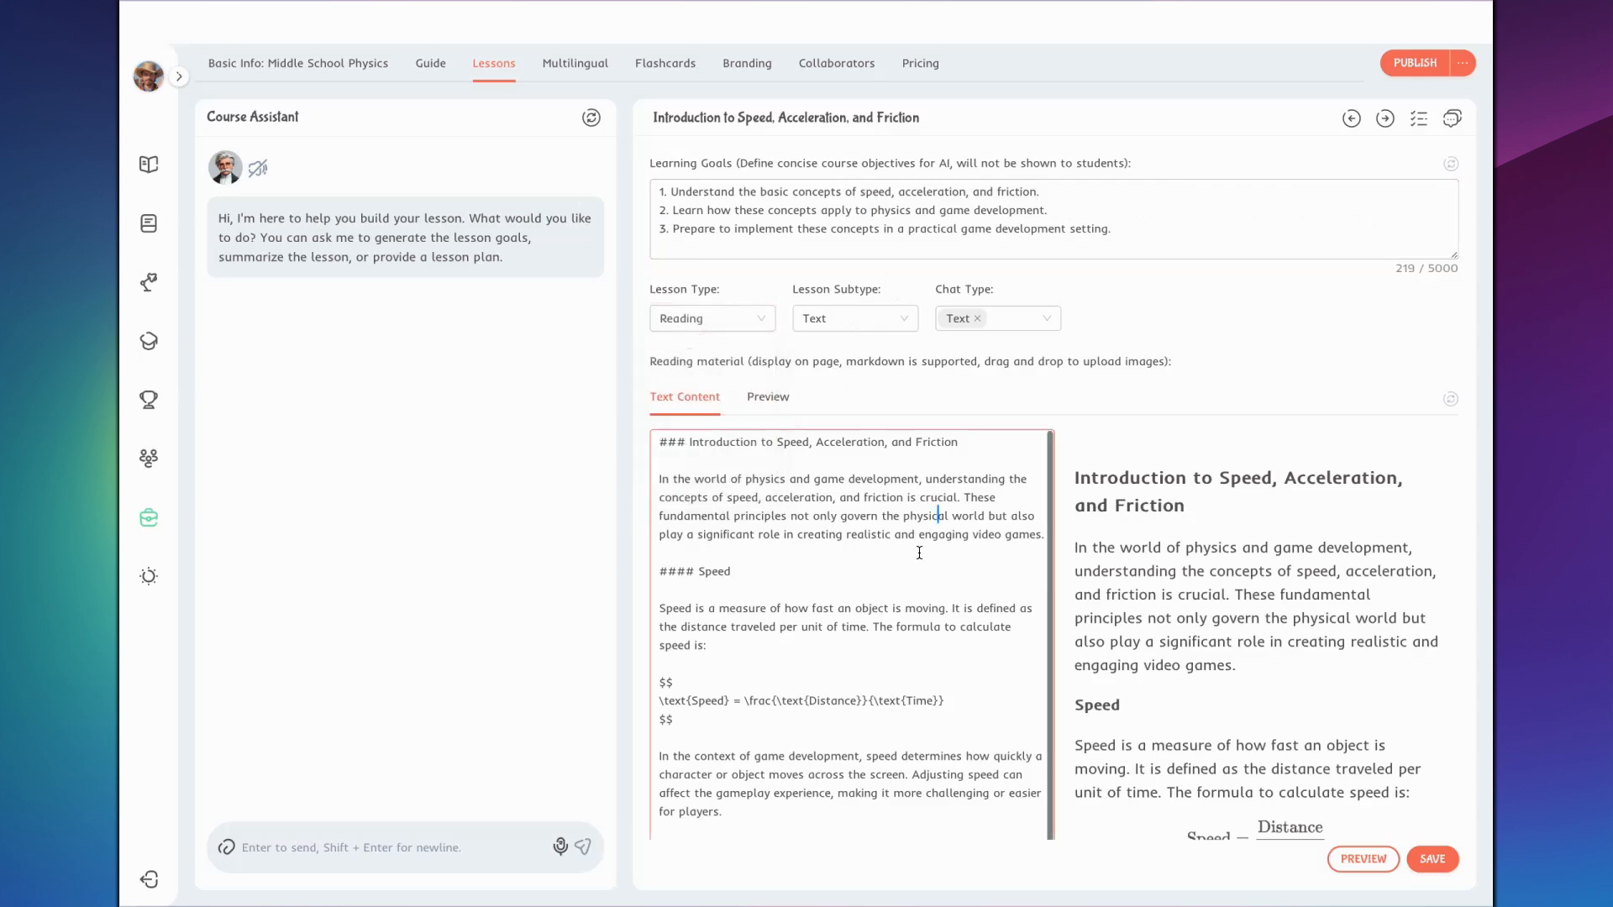
scroll(919, 552, down, 1)
scroll(919, 551, up, 1)
- Switch to lesson 1.1 "Course Overview and Learning Objectives" from the course outline, discarding the unsaved changes
click(1418, 117)
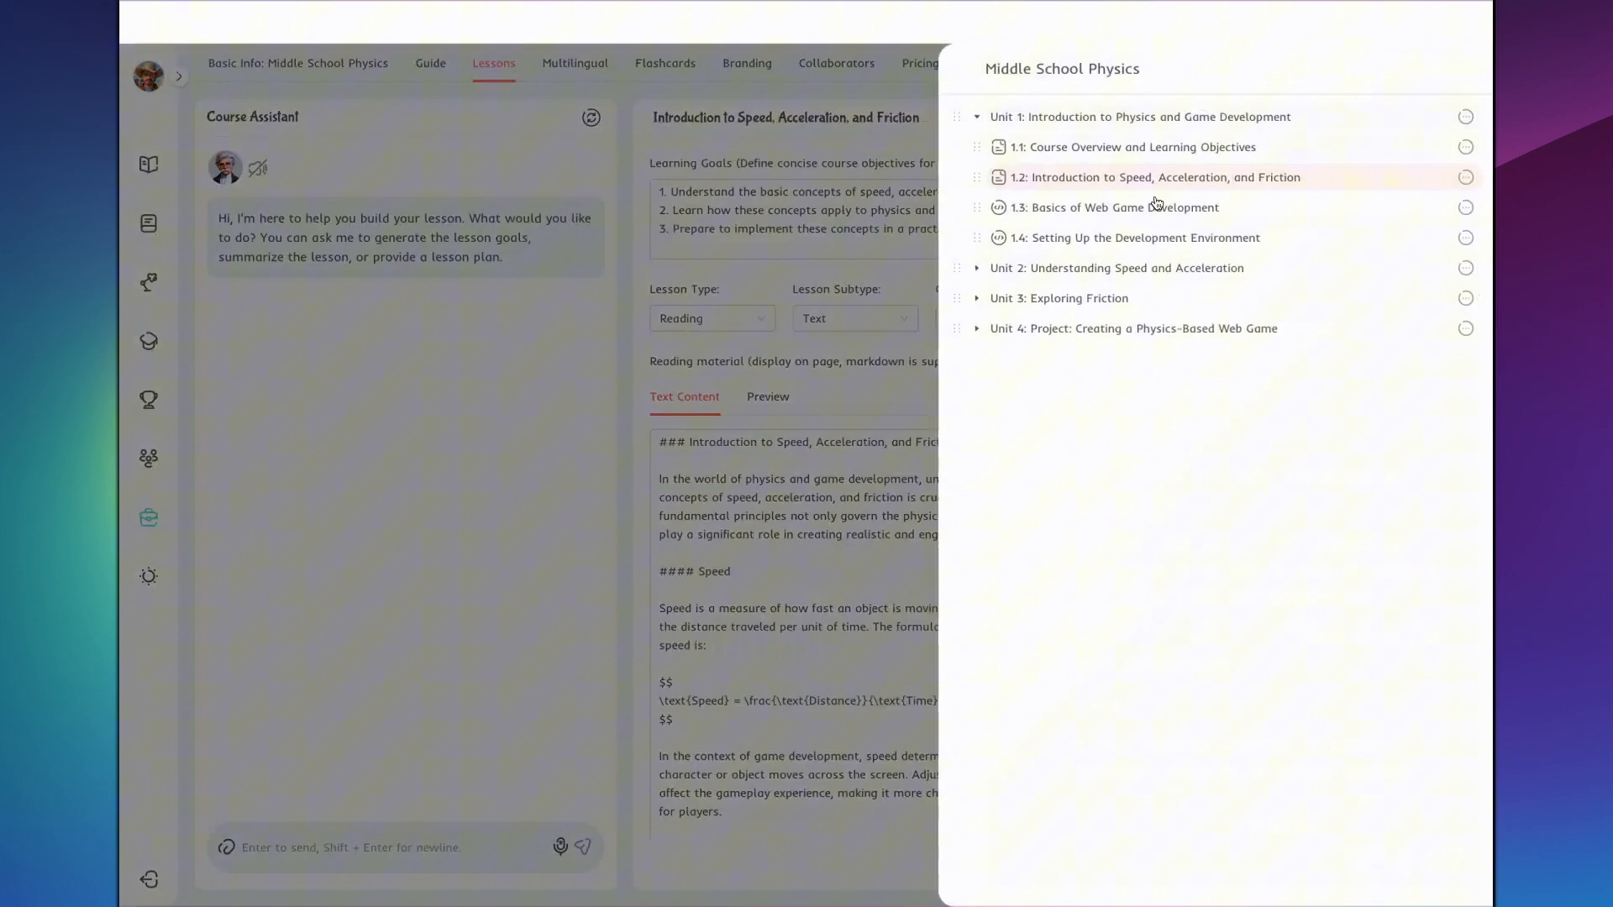
click(1085, 146)
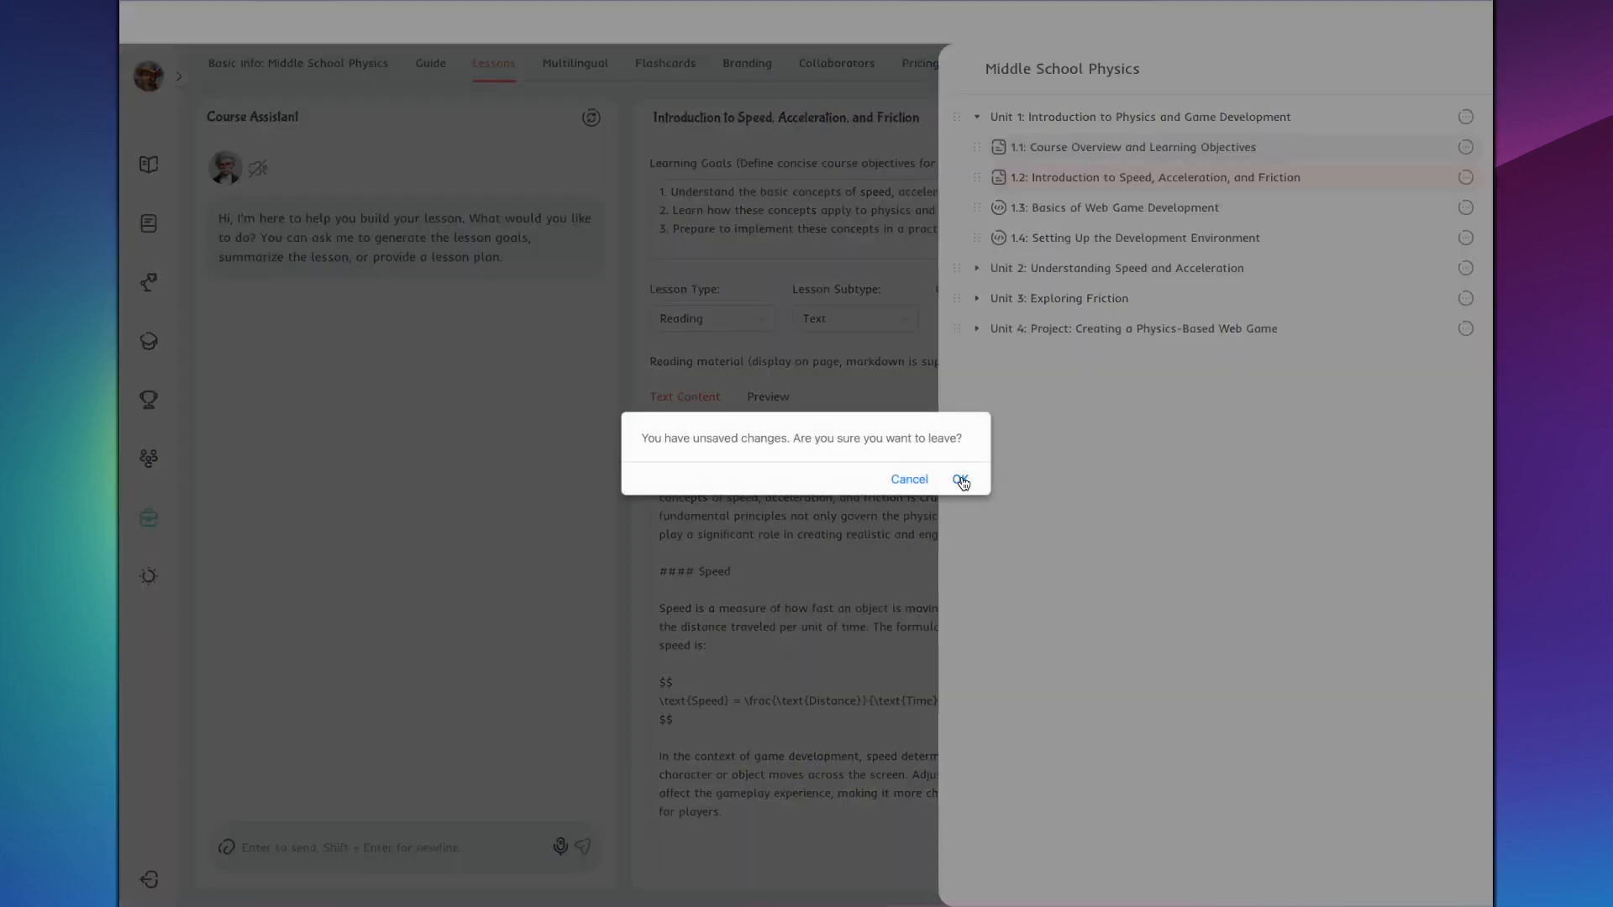
click(960, 480)
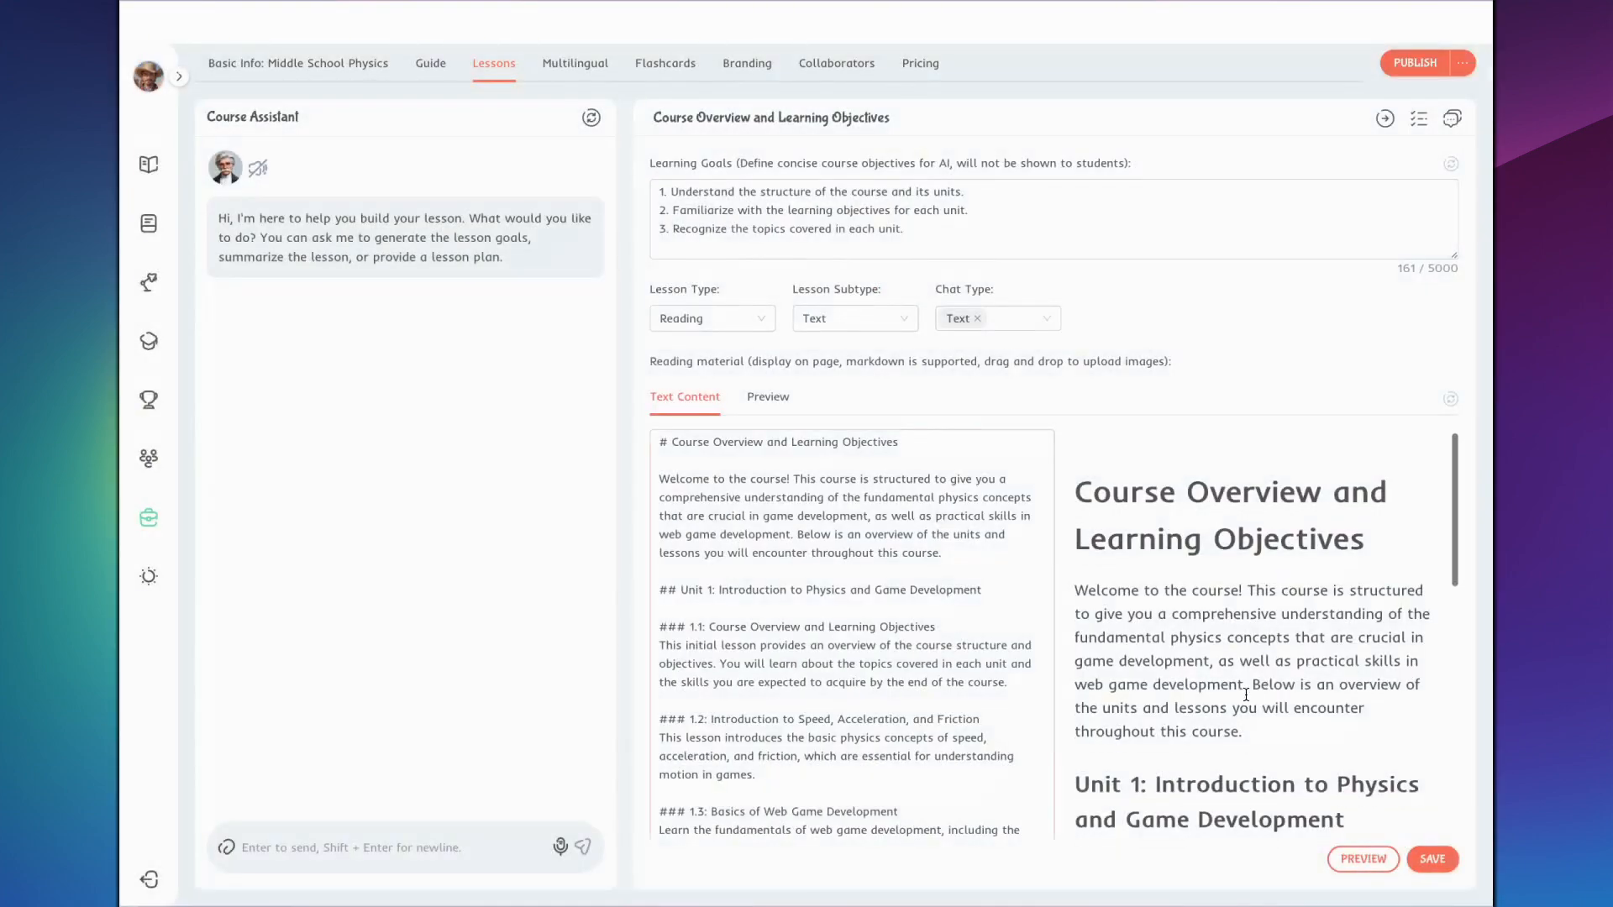
- Read through the generated reading material of the course overview lesson, from Unit 1 to the closing paragraph after Unit 4
scroll(1246, 695, down, 4)
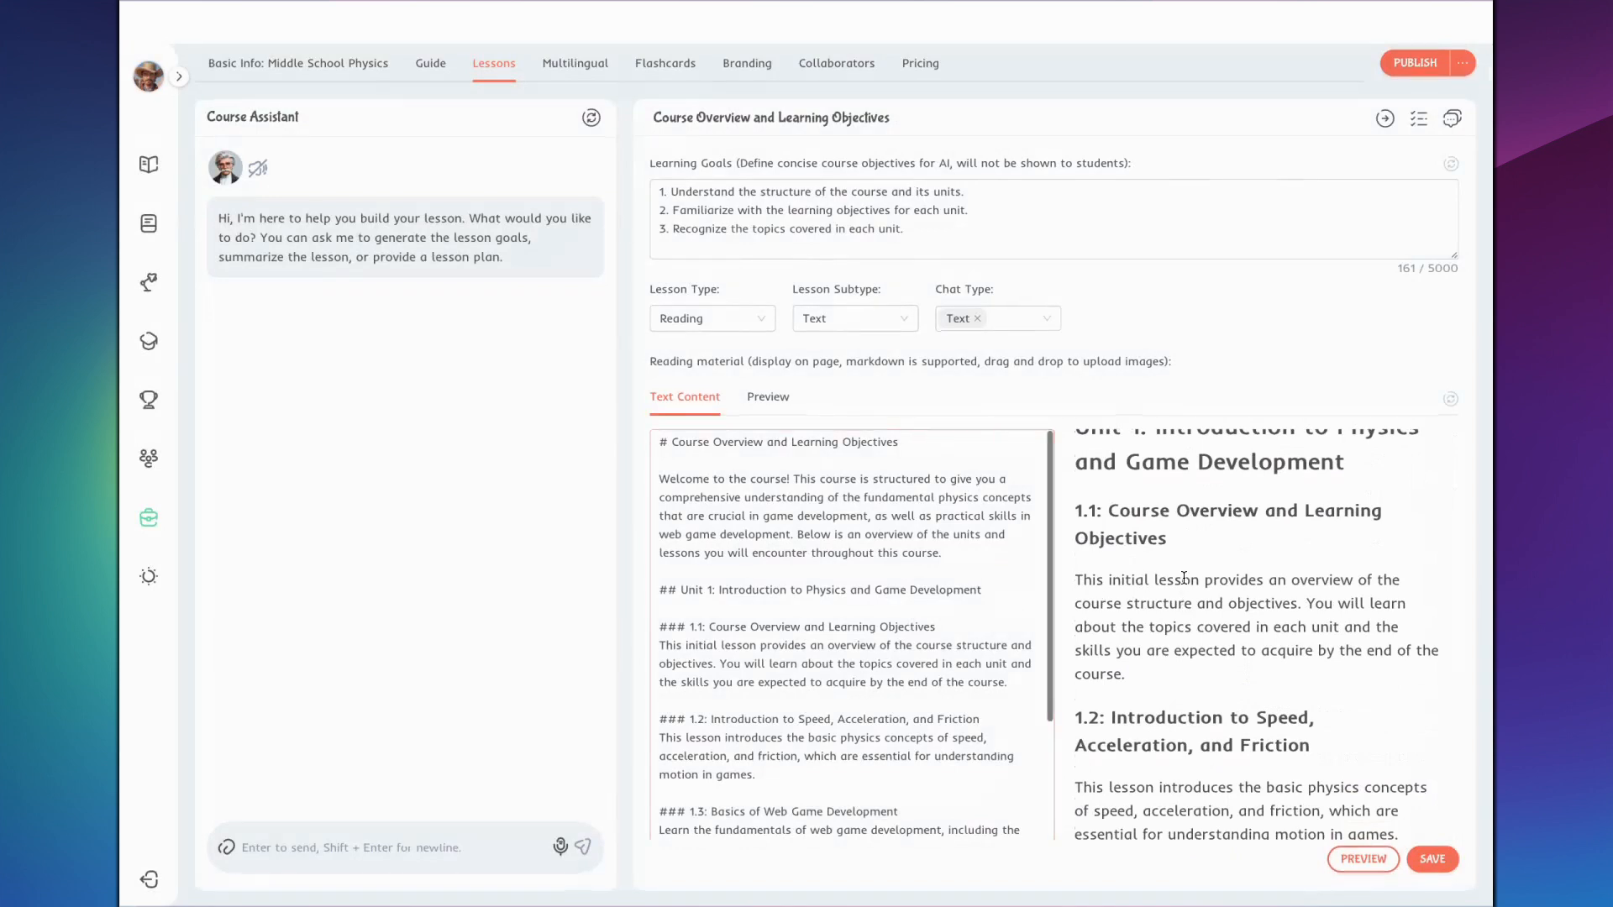
scroll(1162, 619, down, 2)
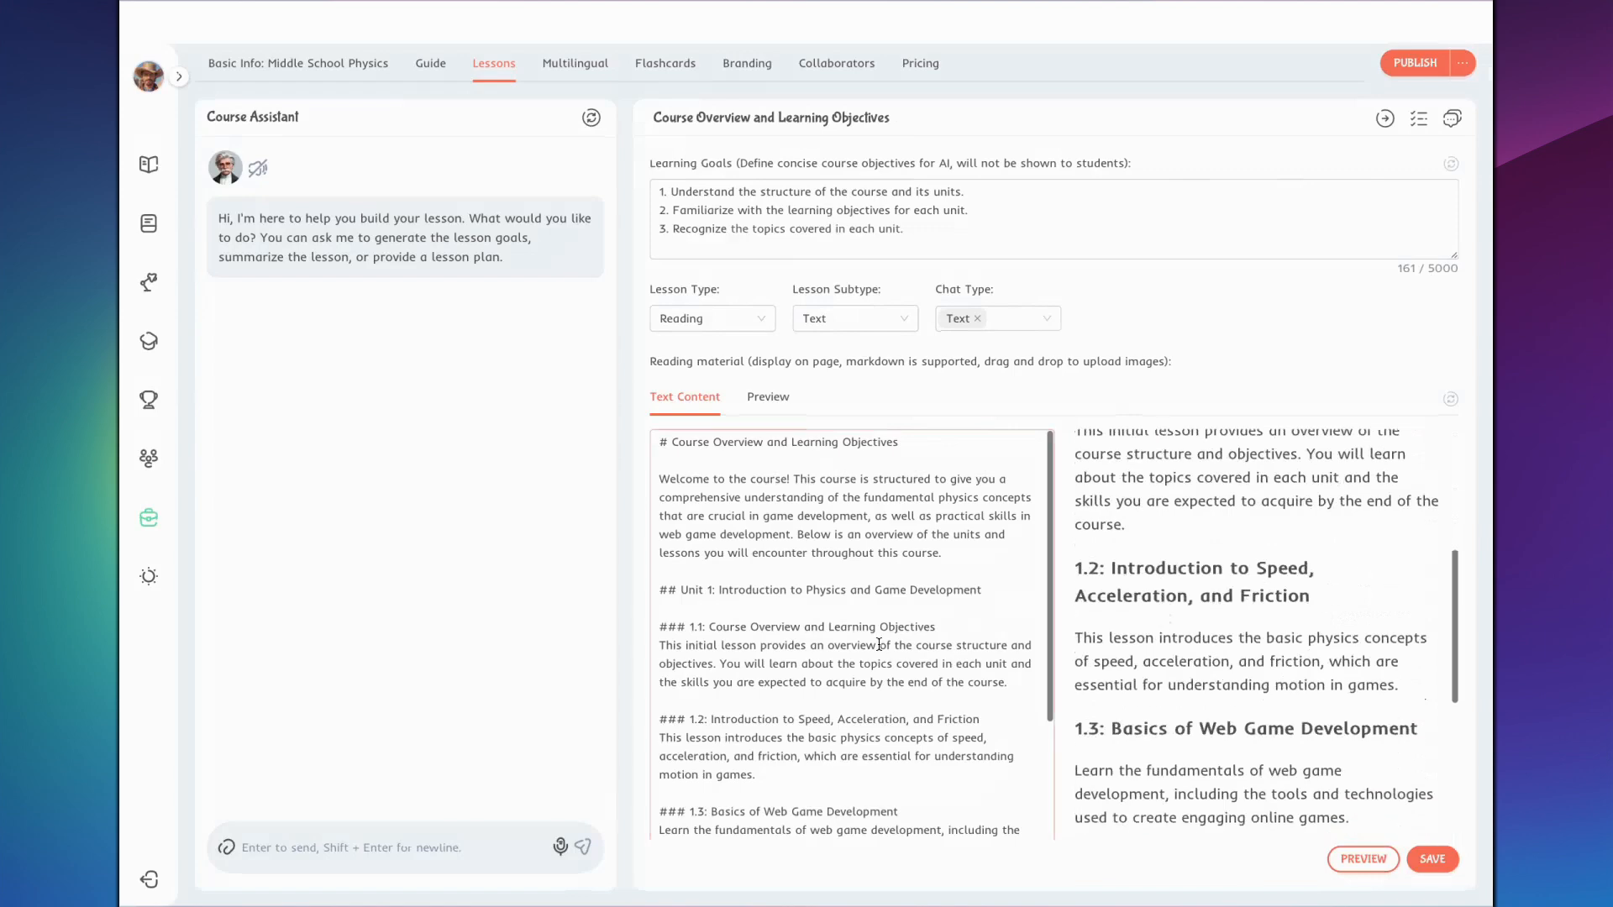
scroll(878, 644, down, 4)
scroll(1161, 658, down, 3)
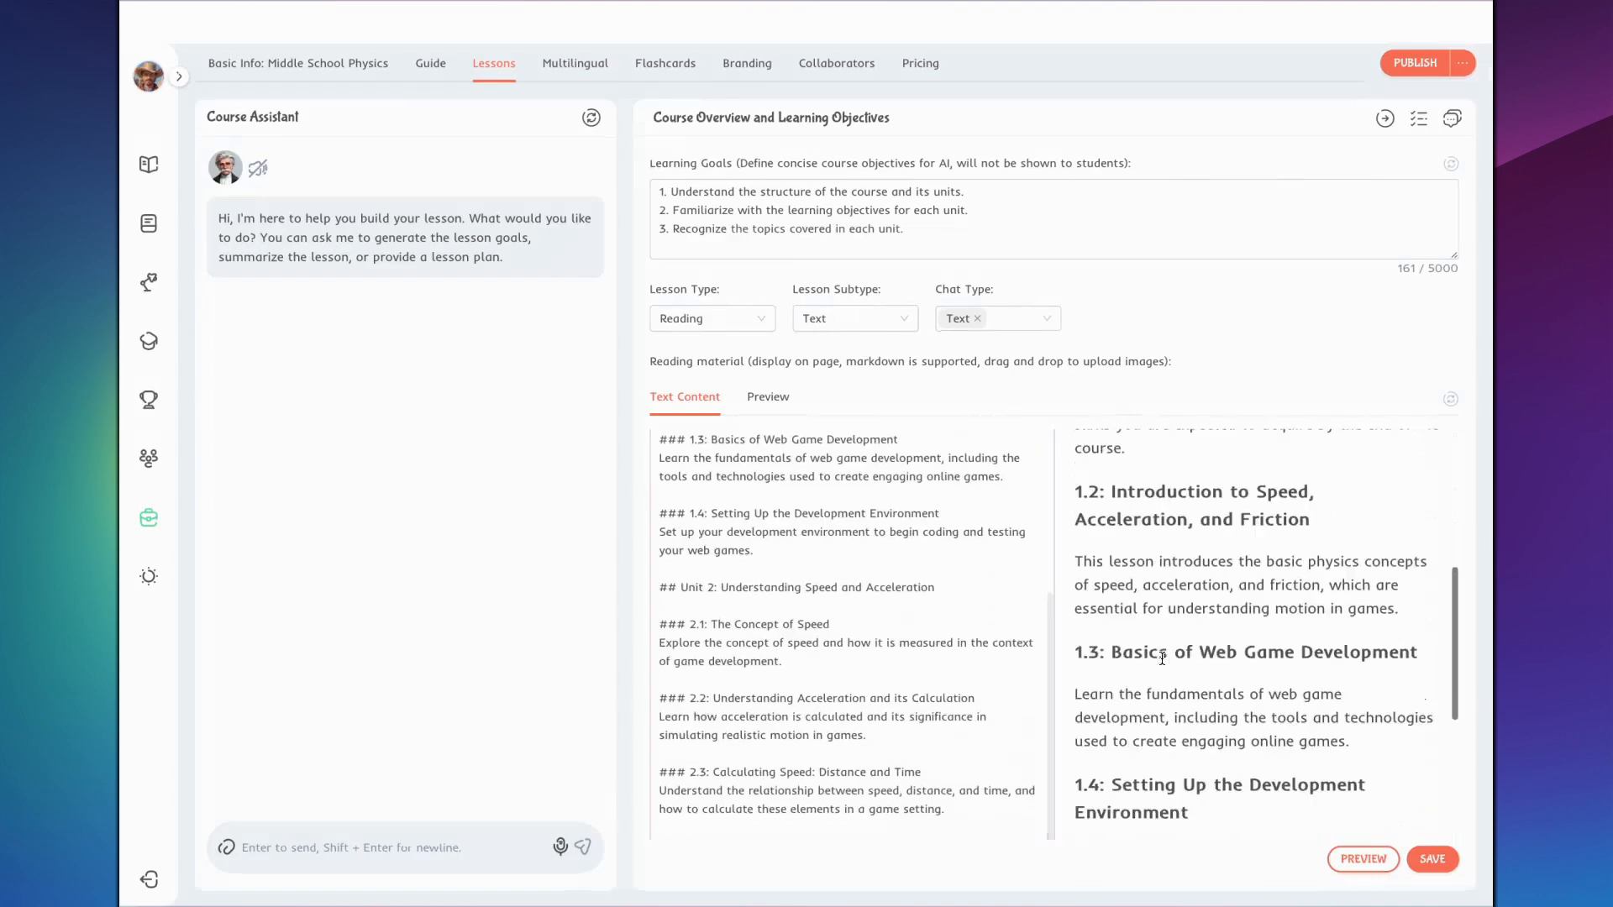
scroll(1162, 658, down, 3)
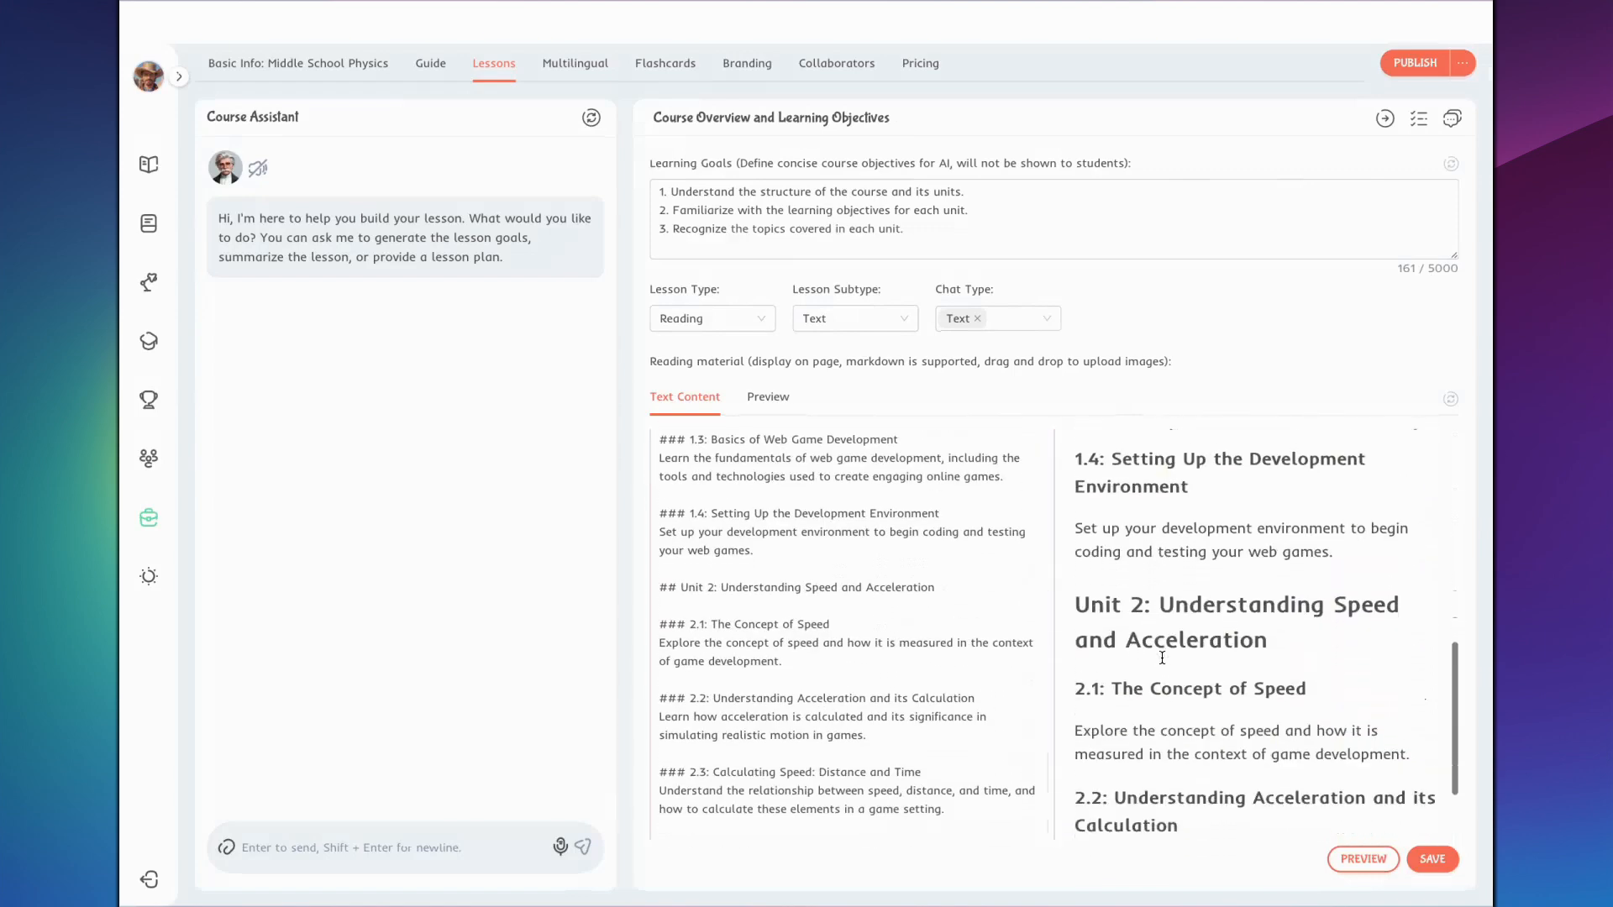
scroll(1162, 658, down, 3)
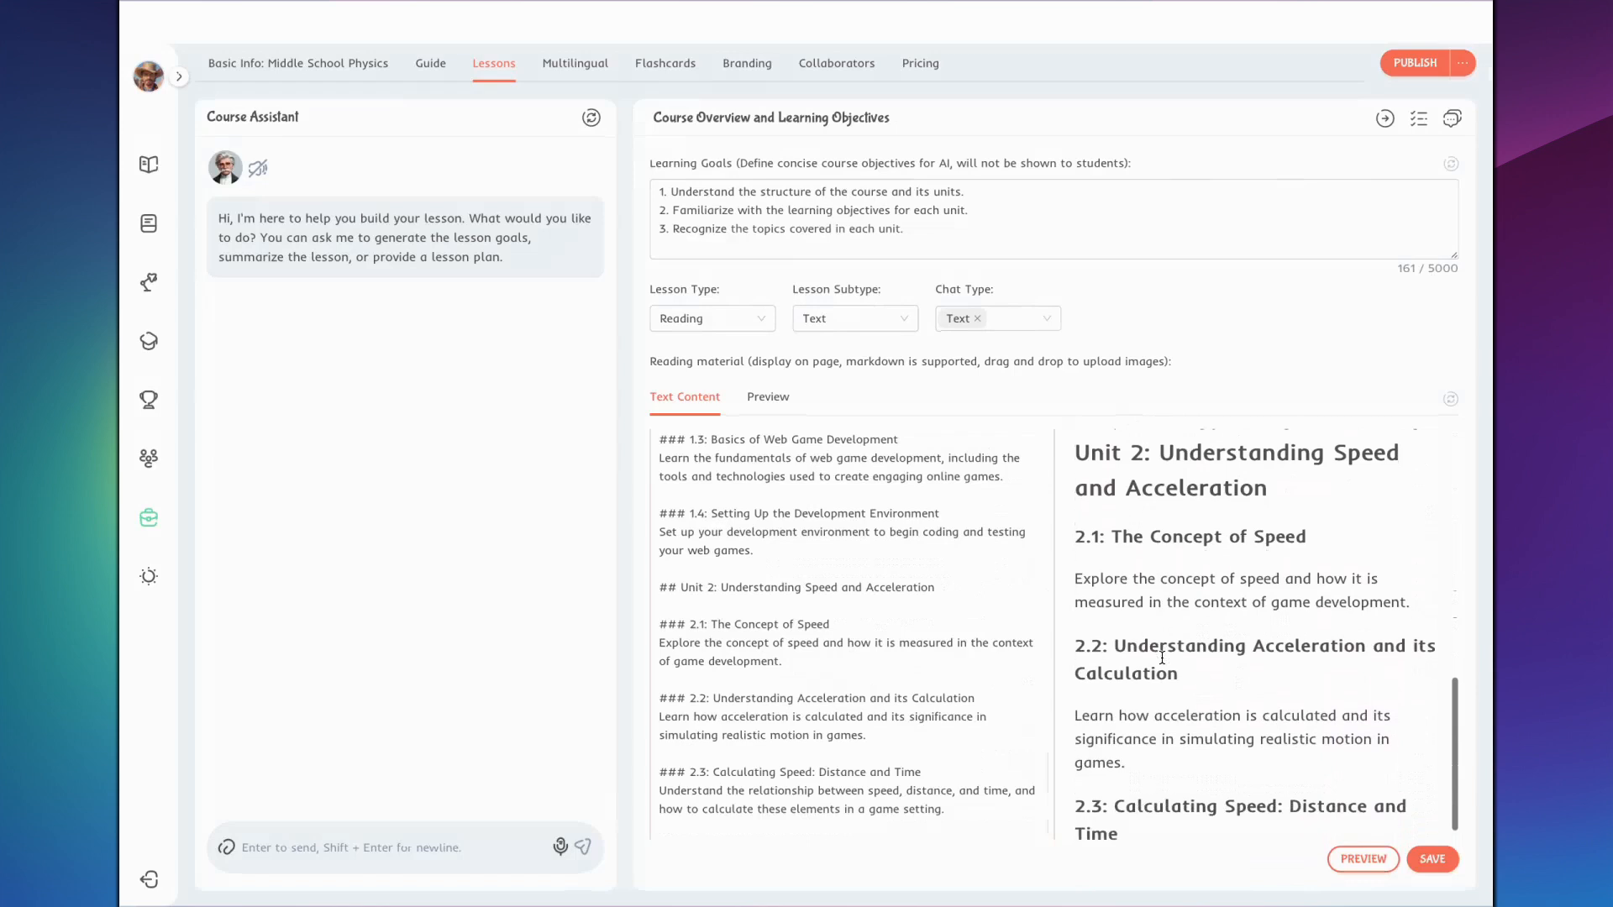
scroll(1161, 657, down, 3)
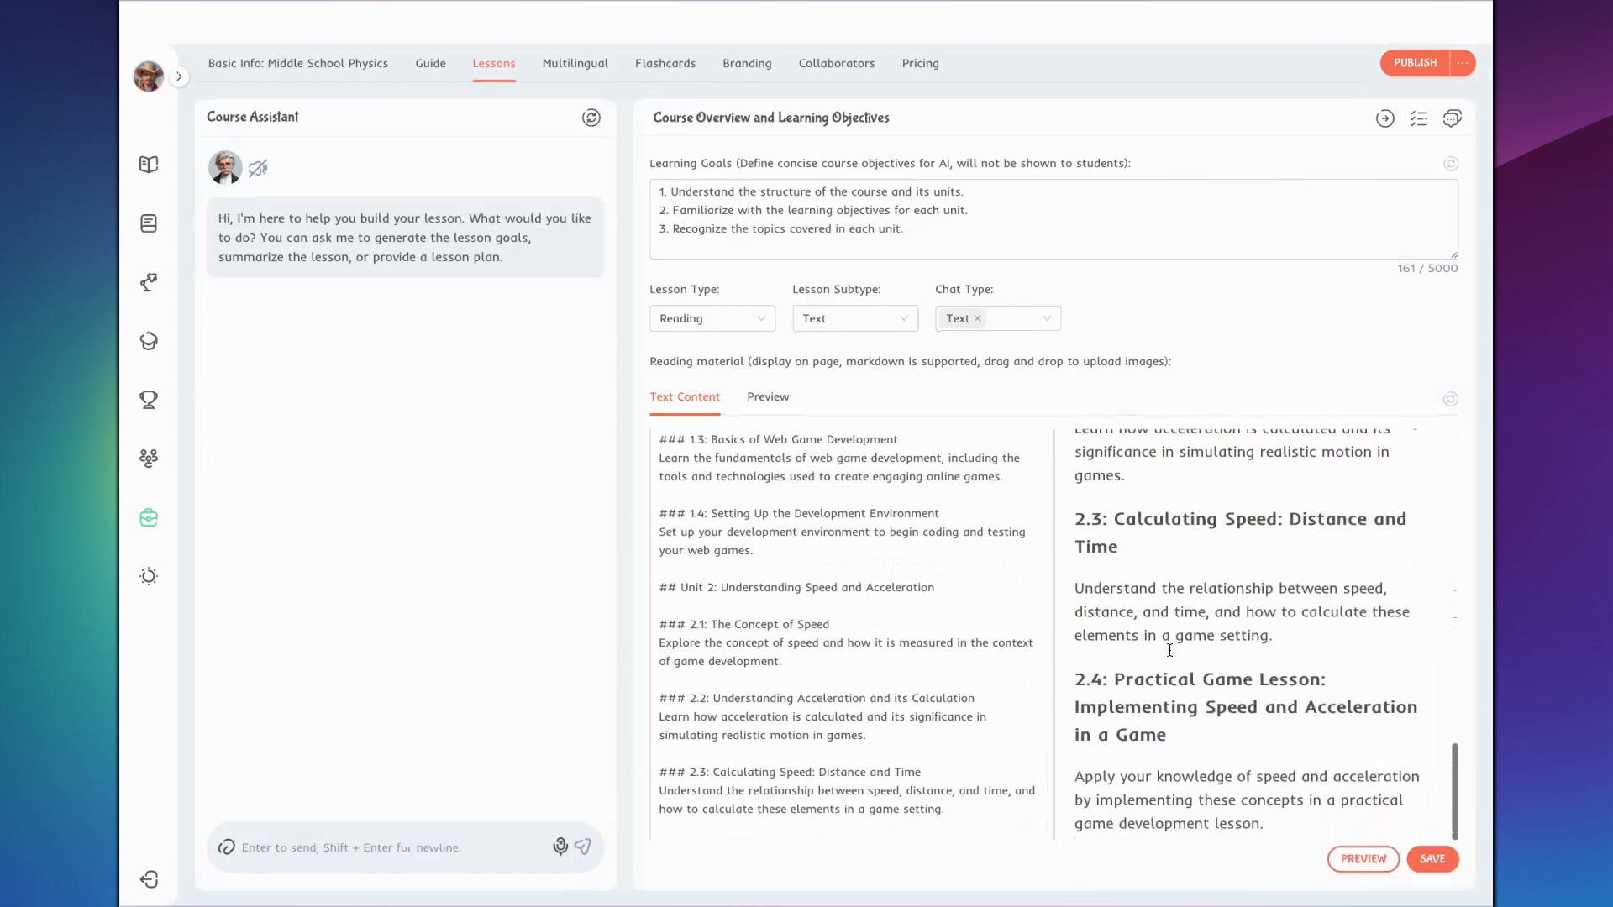
scroll(1195, 590, down, 3)
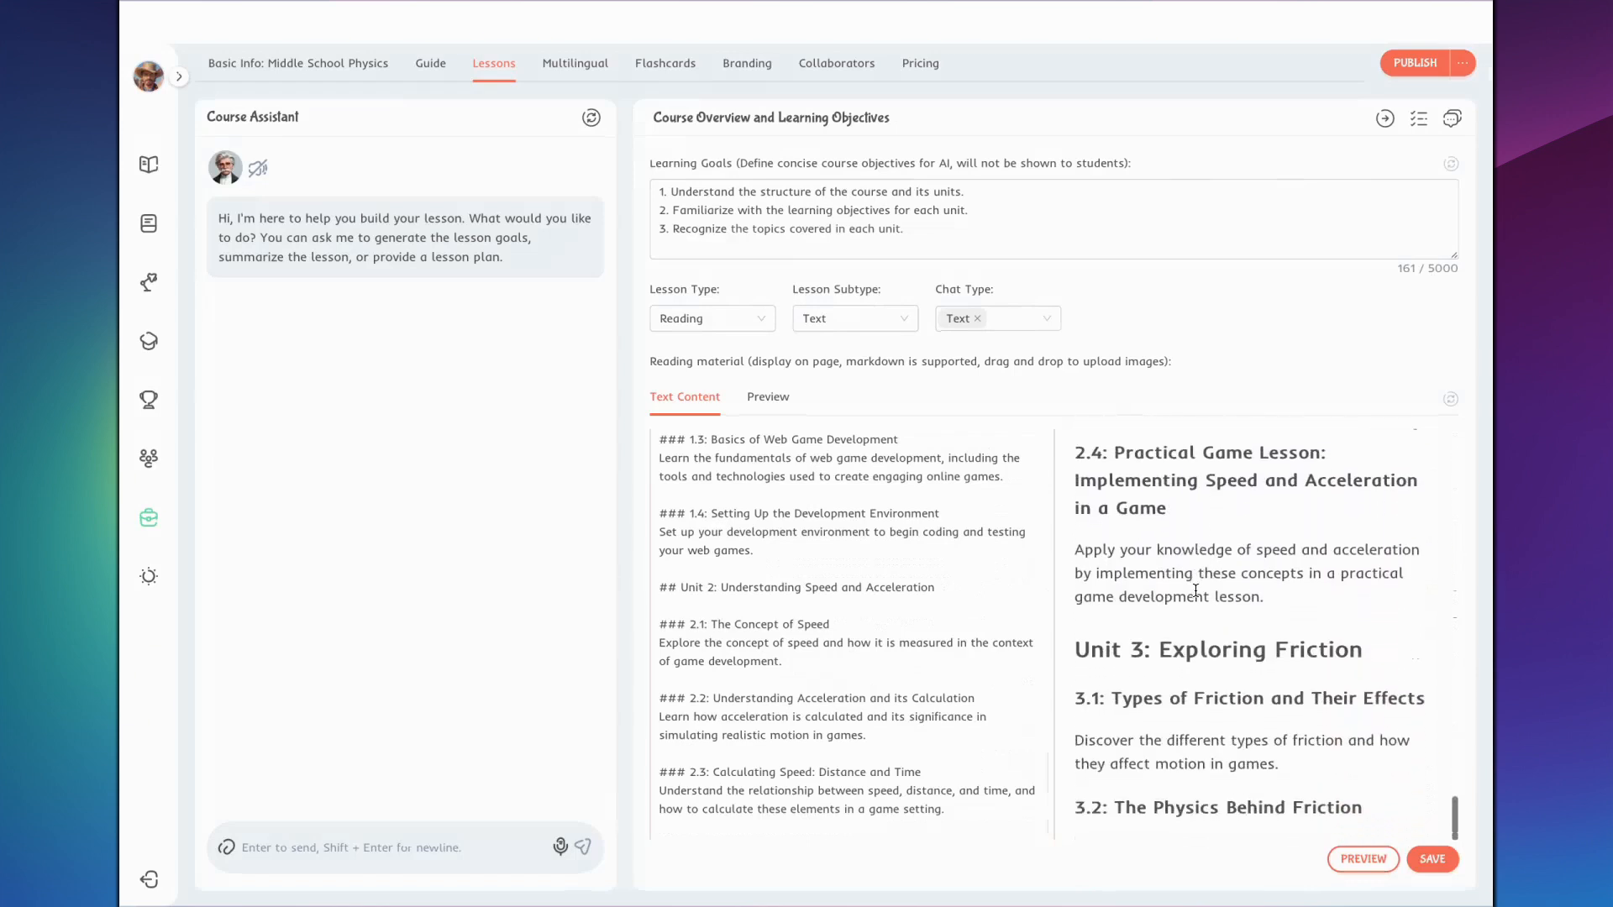
scroll(1196, 590, down, 3)
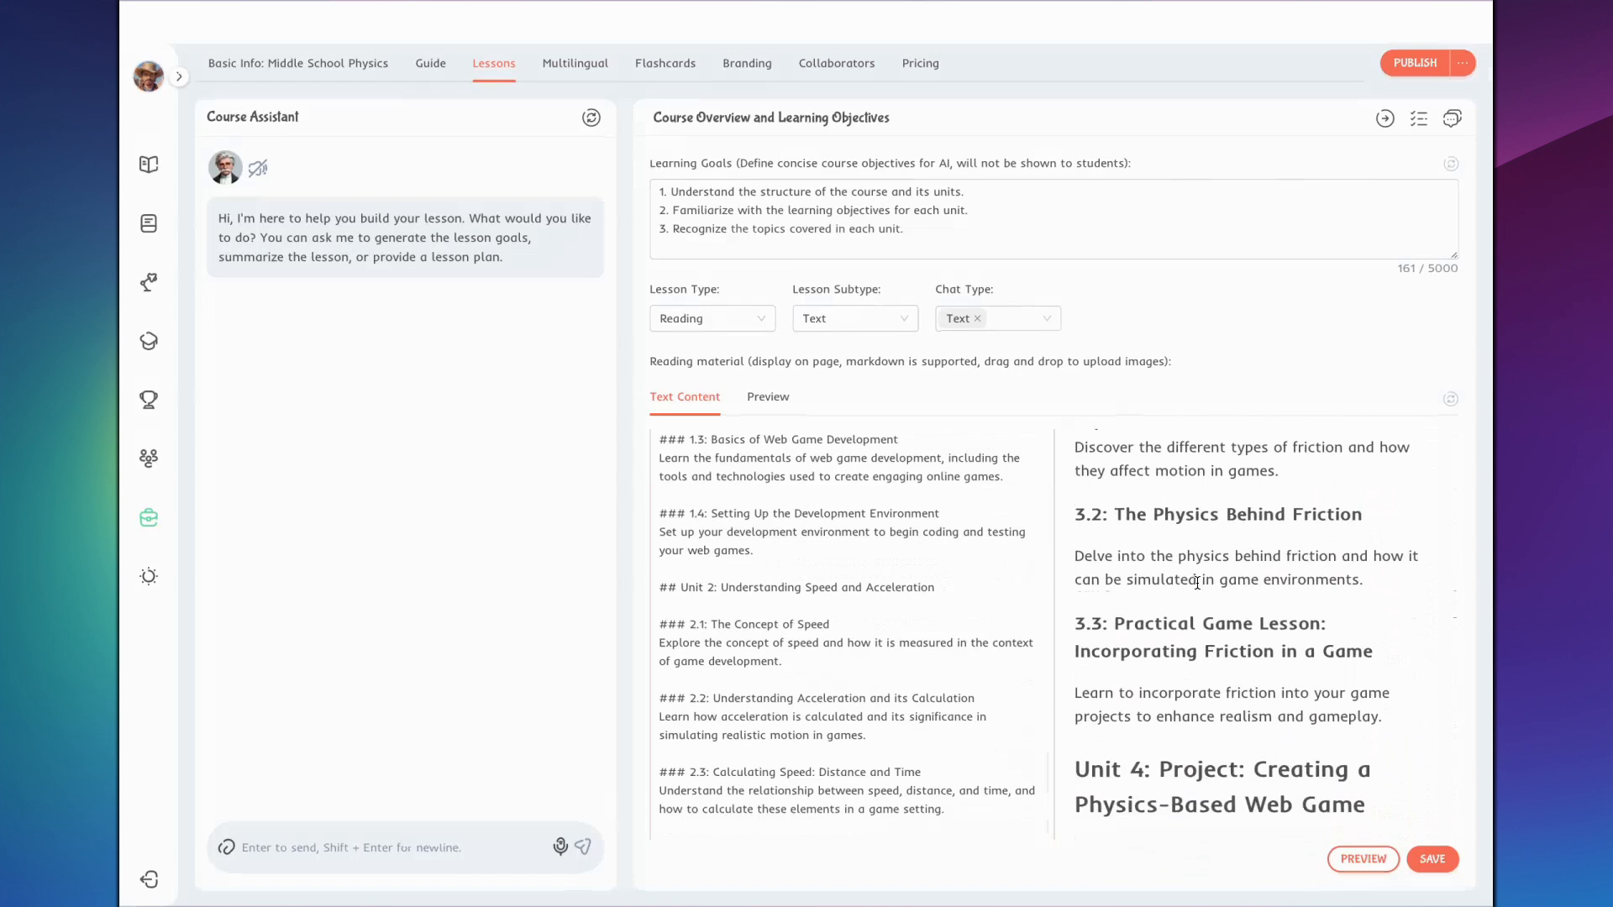
scroll(1165, 661, down, 2)
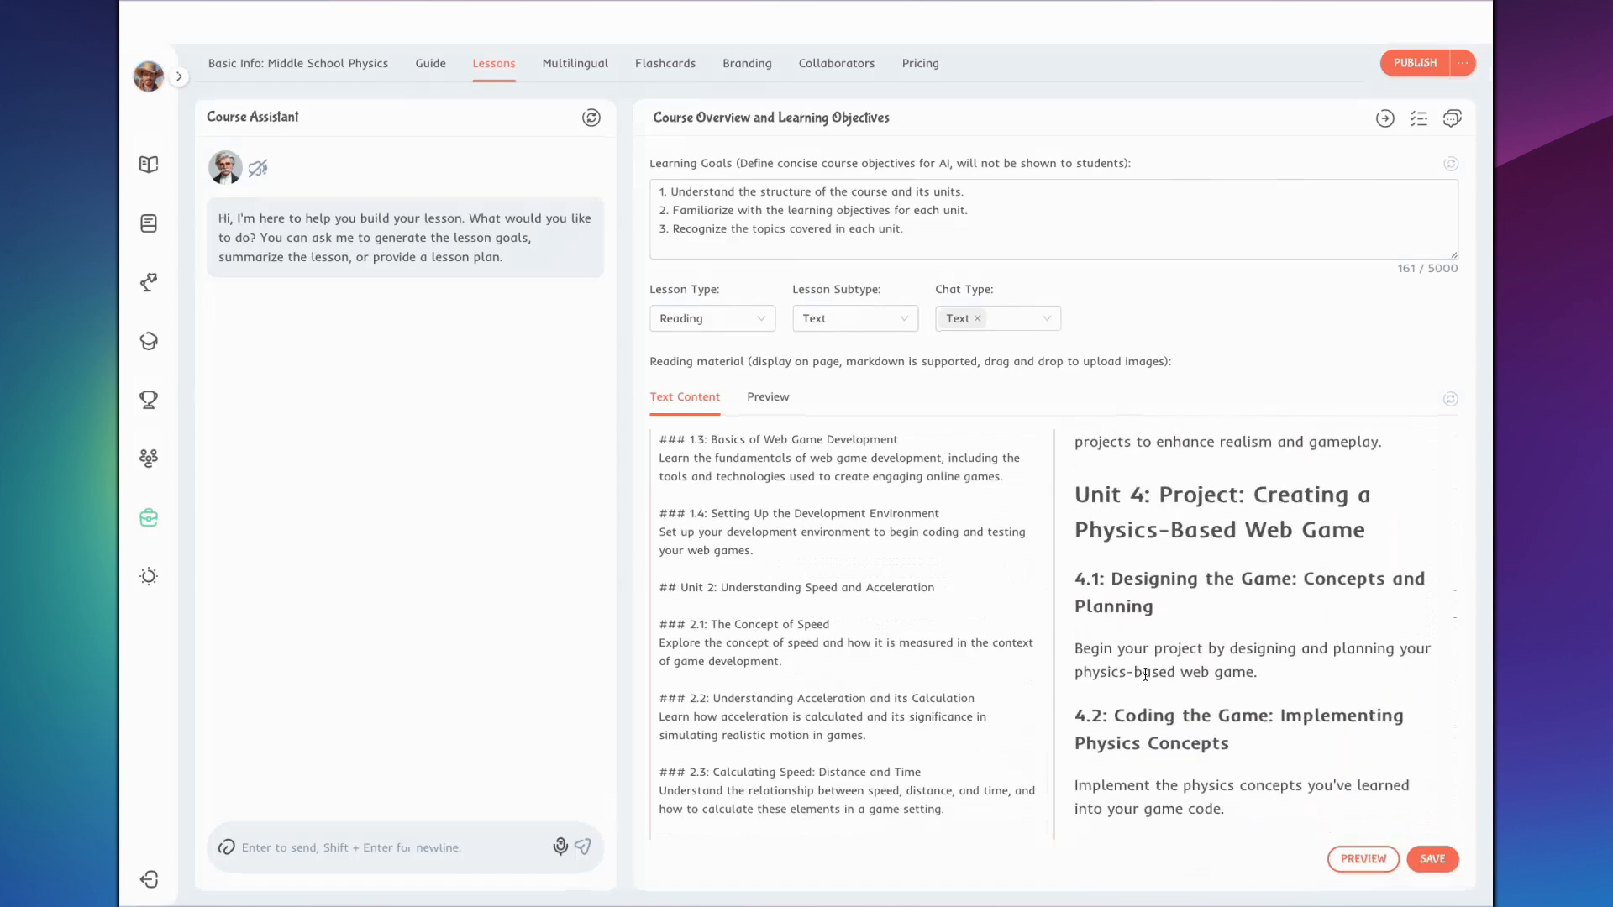
scroll(1145, 675, down, 1)
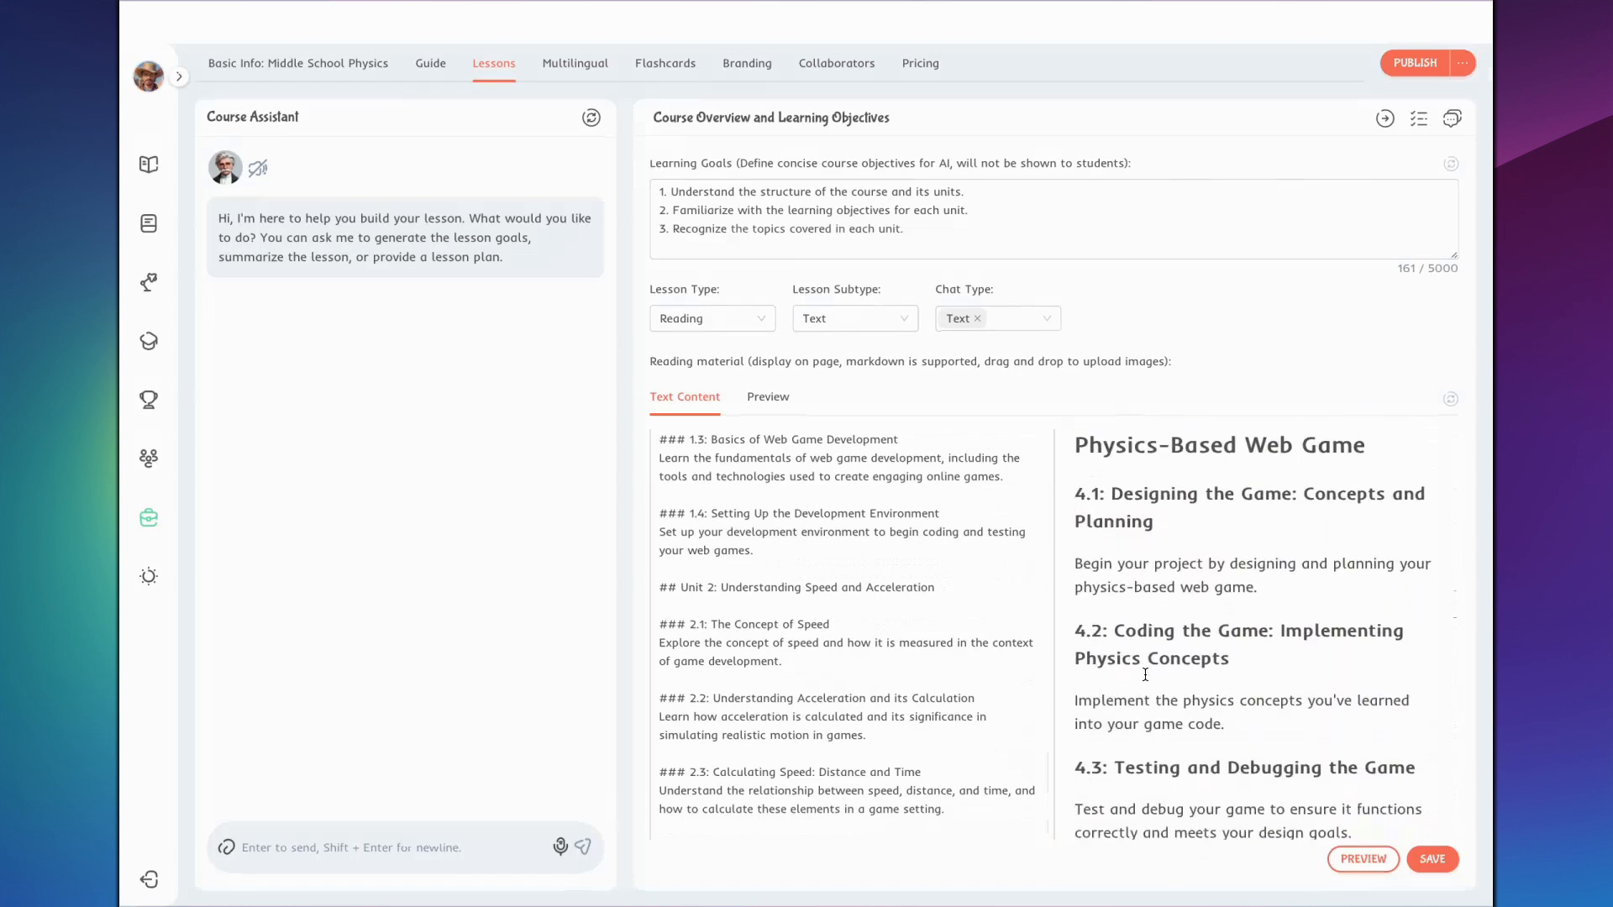
scroll(1117, 679, down, 3)
- Ask the assistant "add a section about the history of dynamic physics"
click(334, 848)
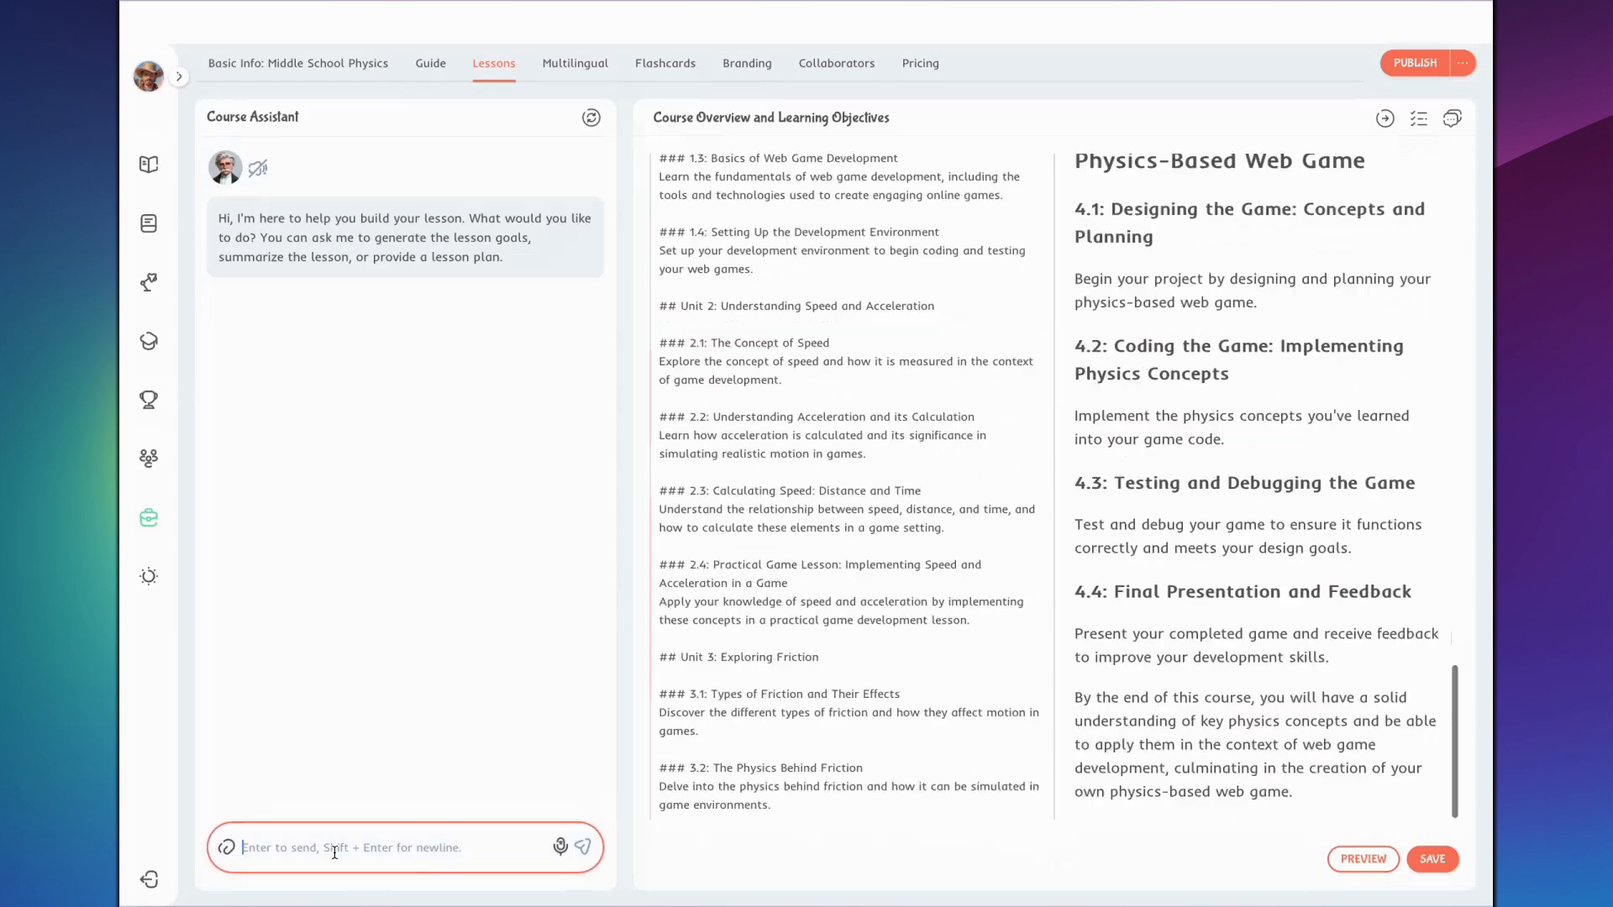
text(add a section about the history of dynamic physics)
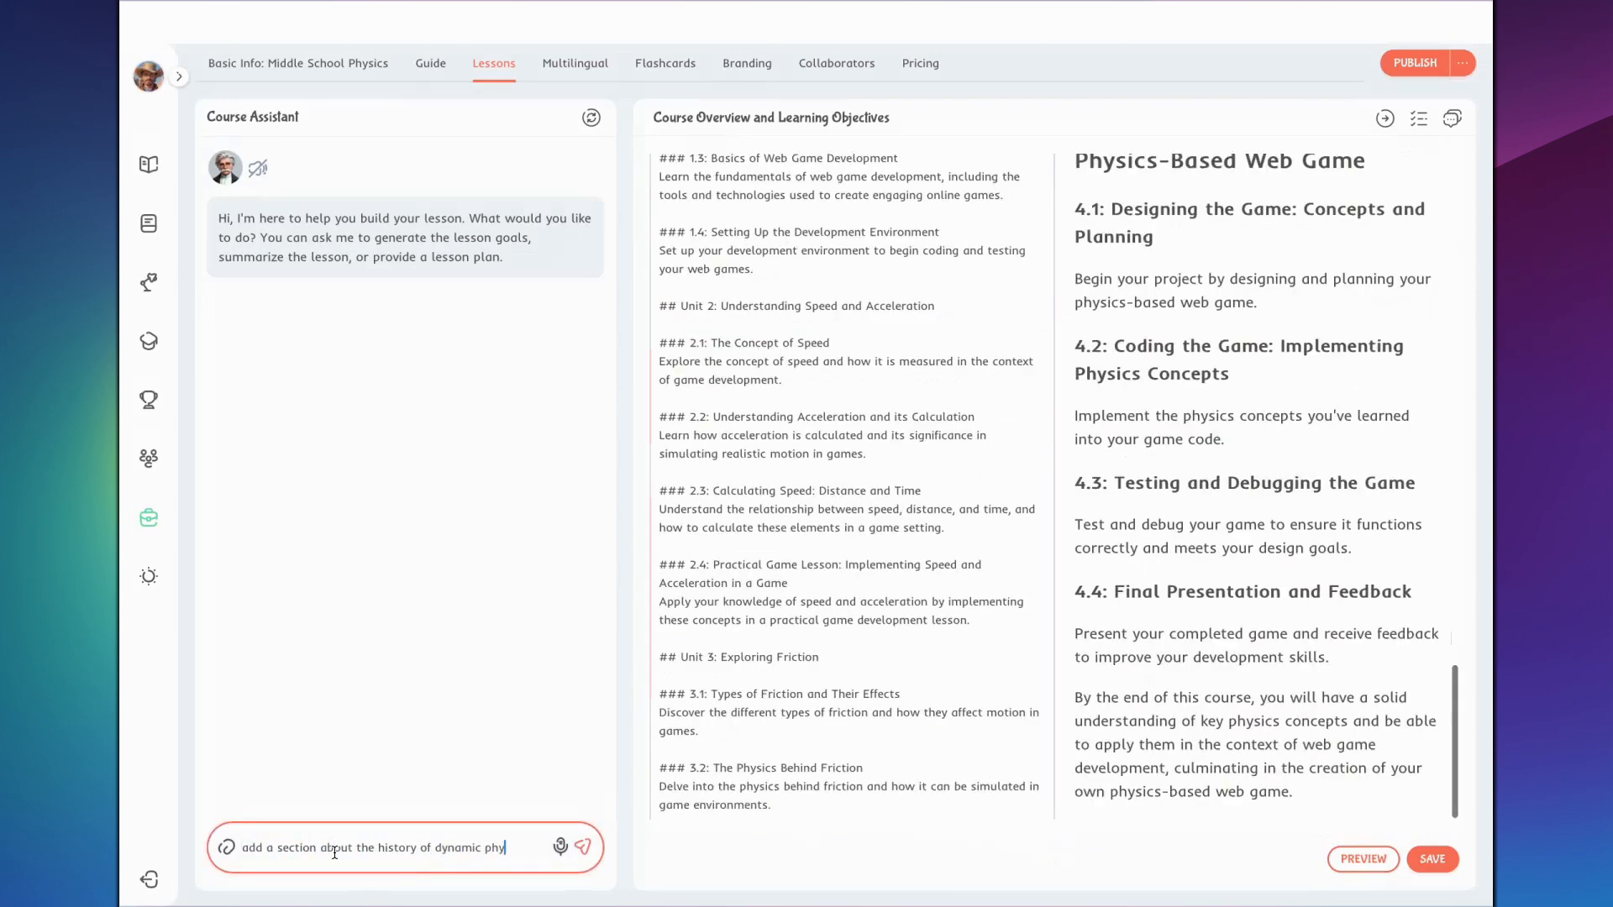
key(Return)
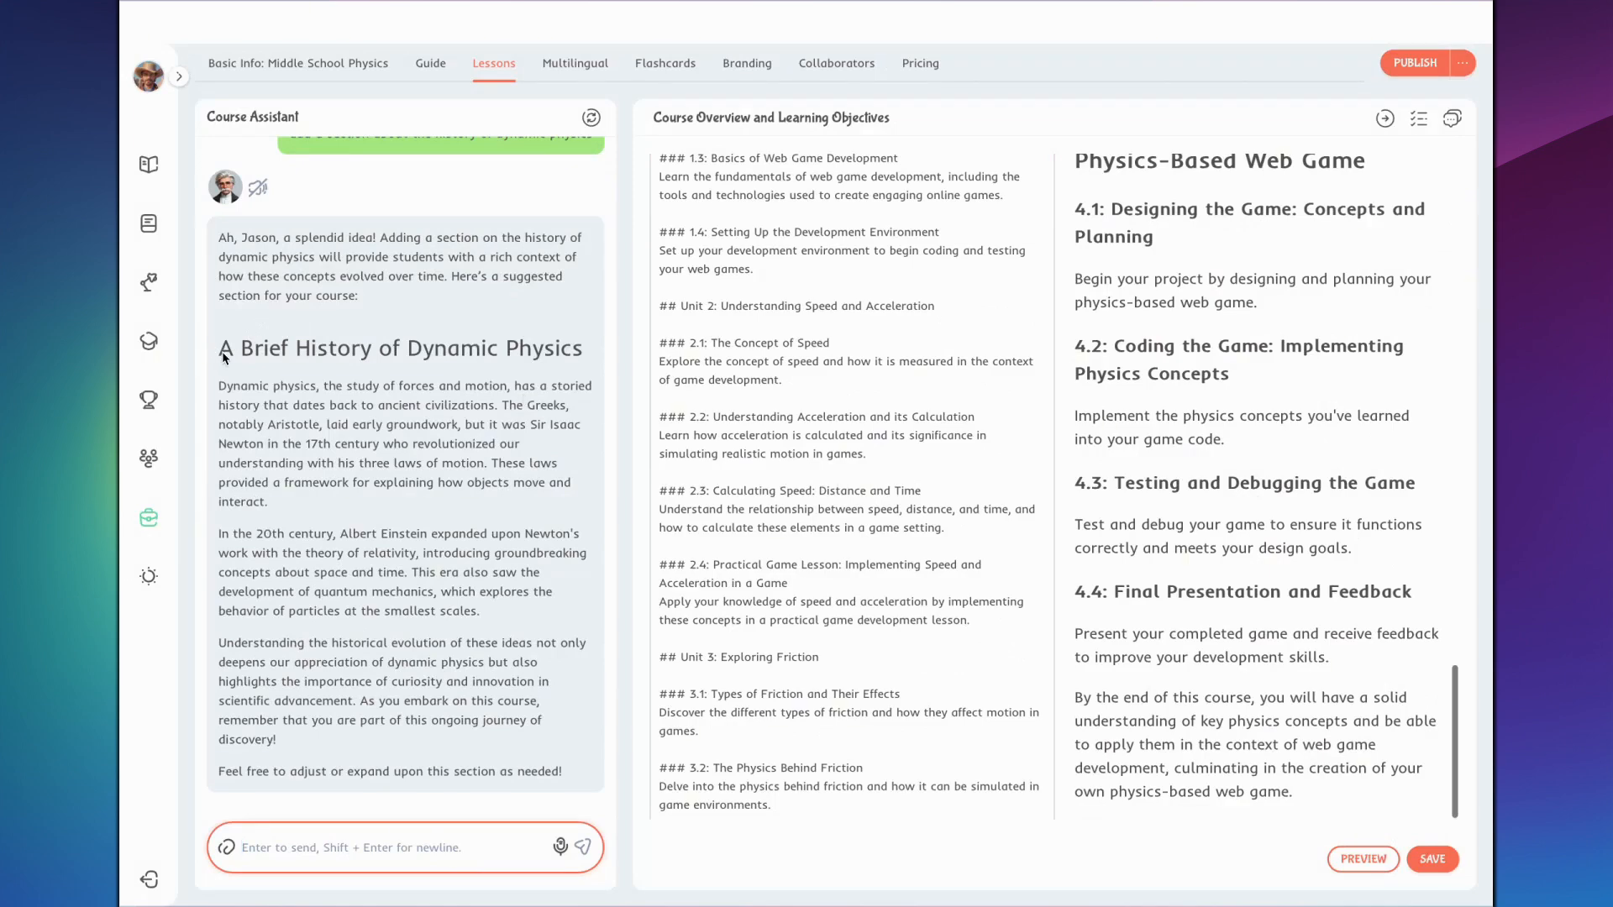
- Copy the section "A Brief History of Dynamic Physics" from the assistant's reply into the reading material, between section 4.4 and the closing paragraph
drag(222, 346, 510, 743)
key(super+c)
click(826, 654)
scroll(819, 664, down, 6)
click(792, 719)
key(Return)
key(Return)
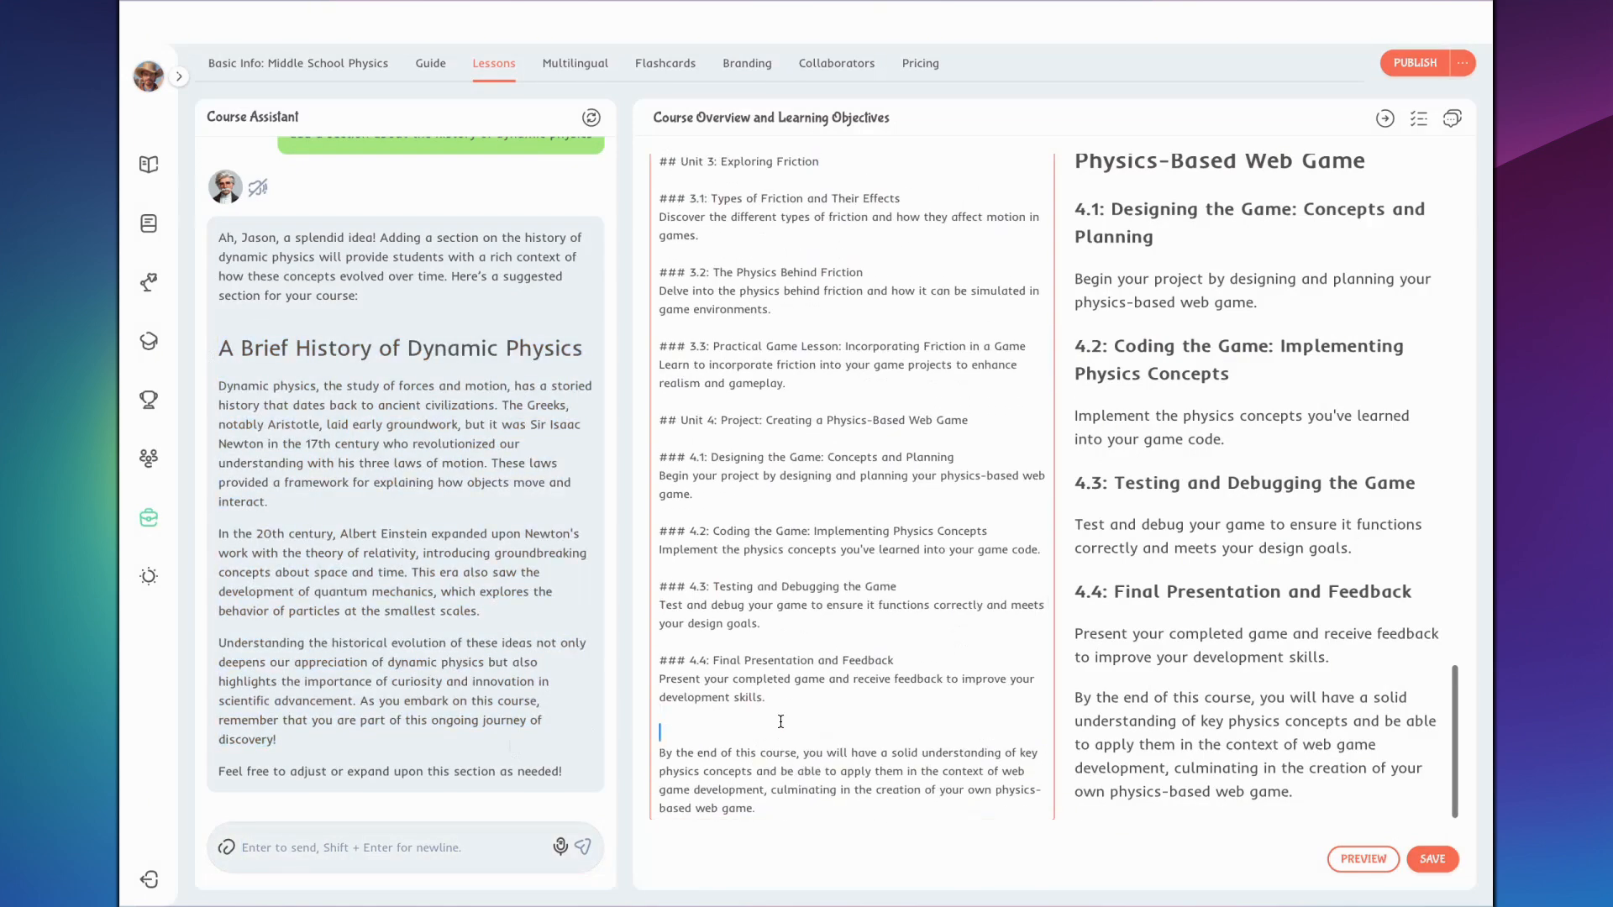
key(Up)
key(super+v)
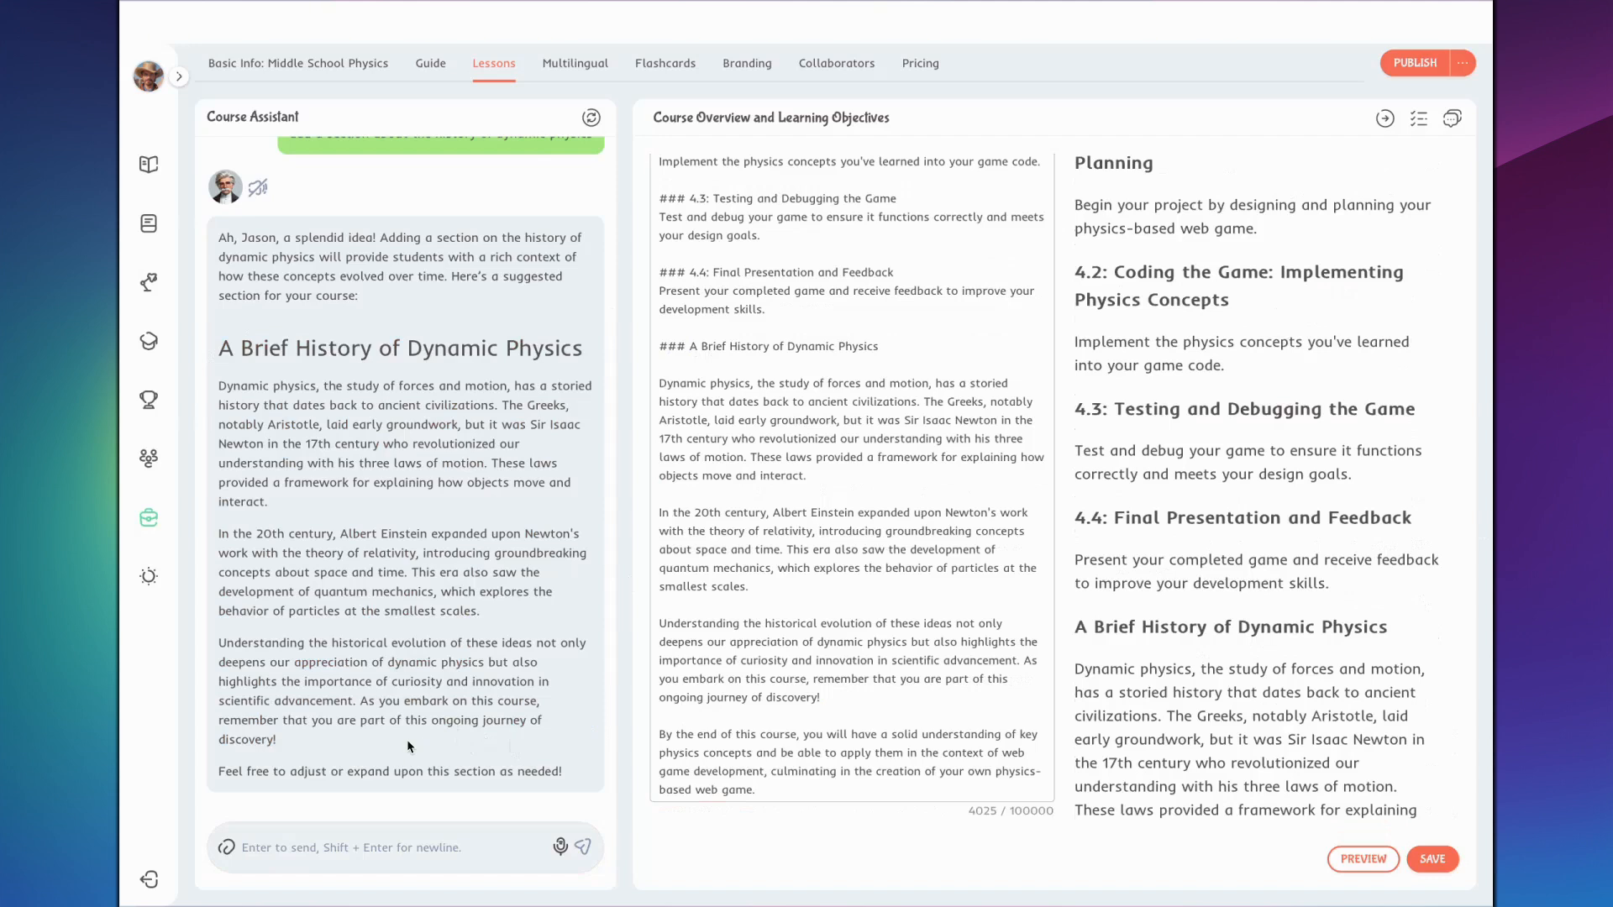
- Ask the assistant "Draw a picture to illustrate the physics" and insert the generated picture below the reading material's main heading
click(333, 835)
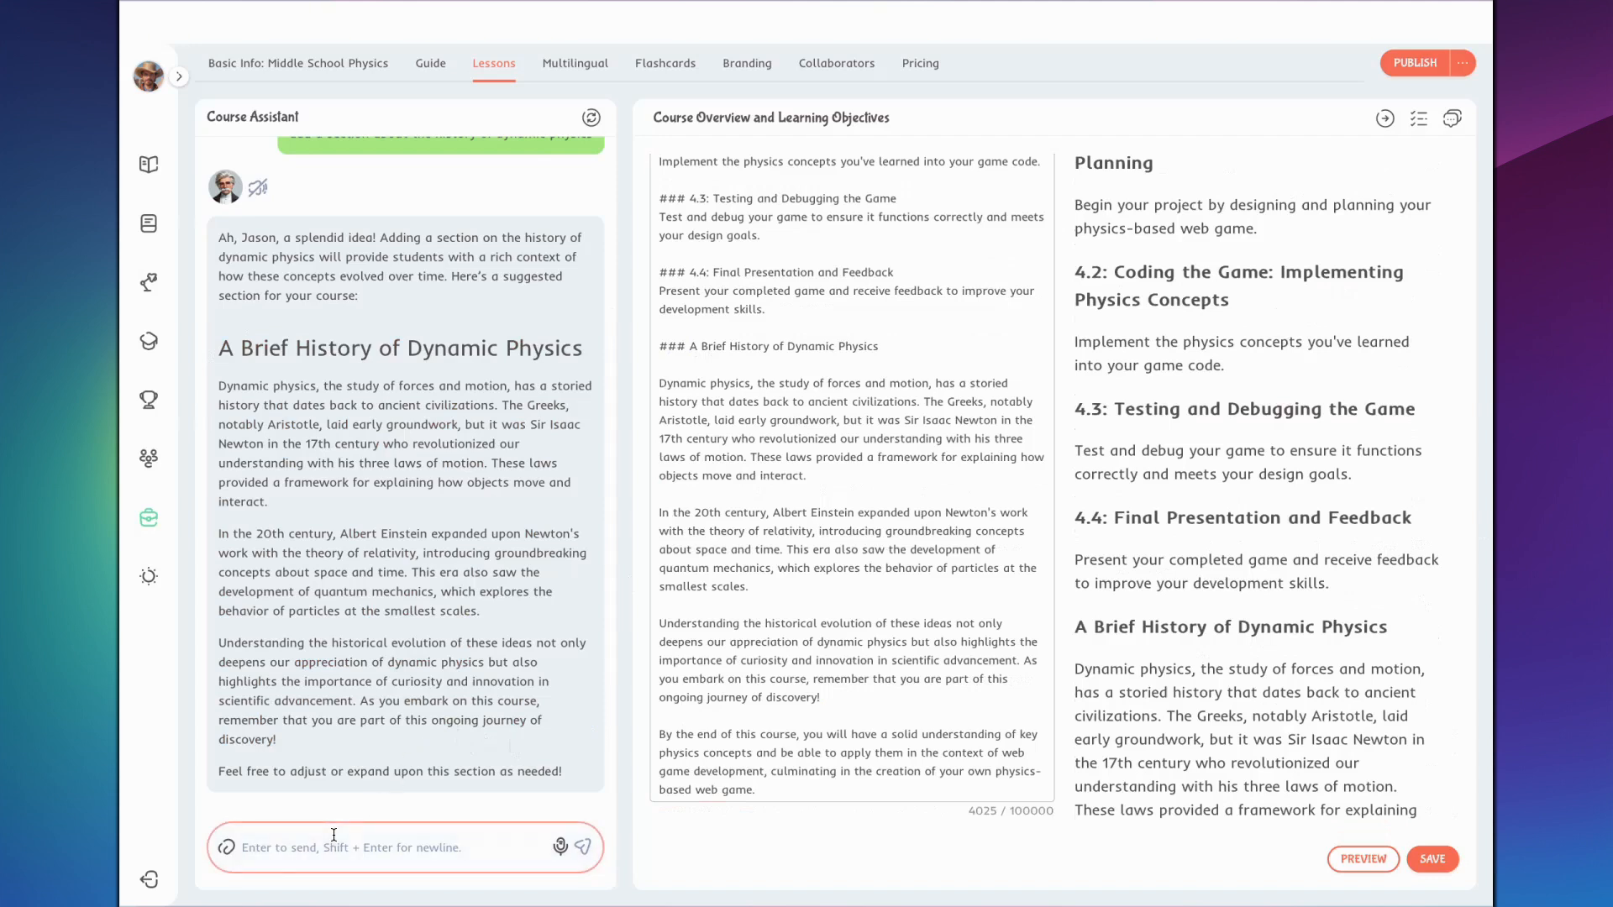
text(Draw a )
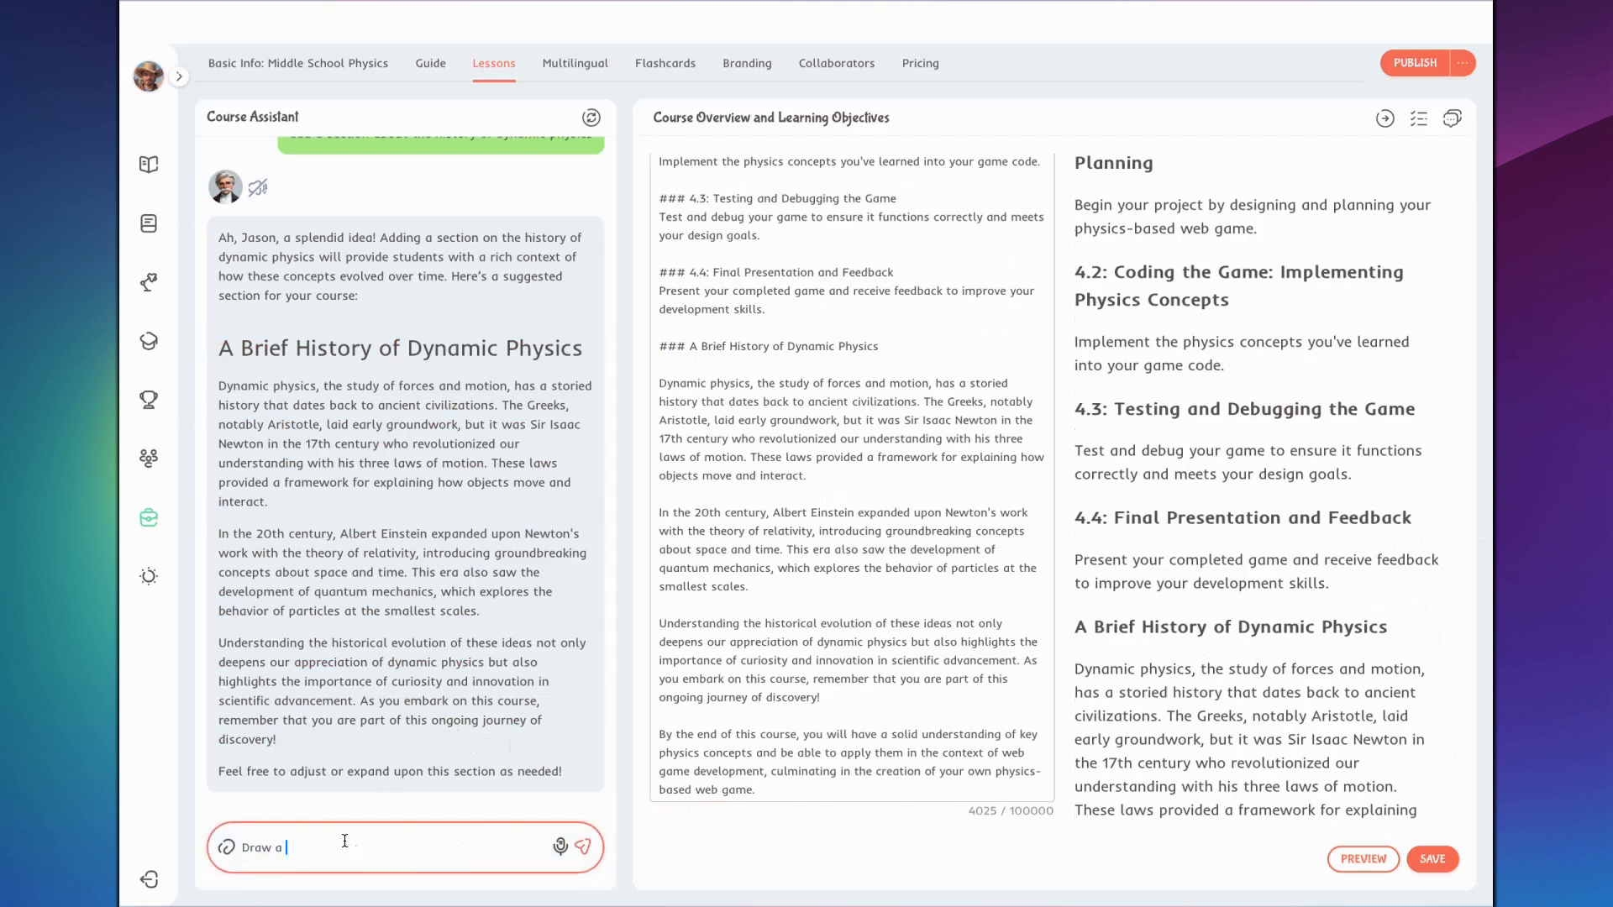
text(picture to illustrate the physics)
key(Return)
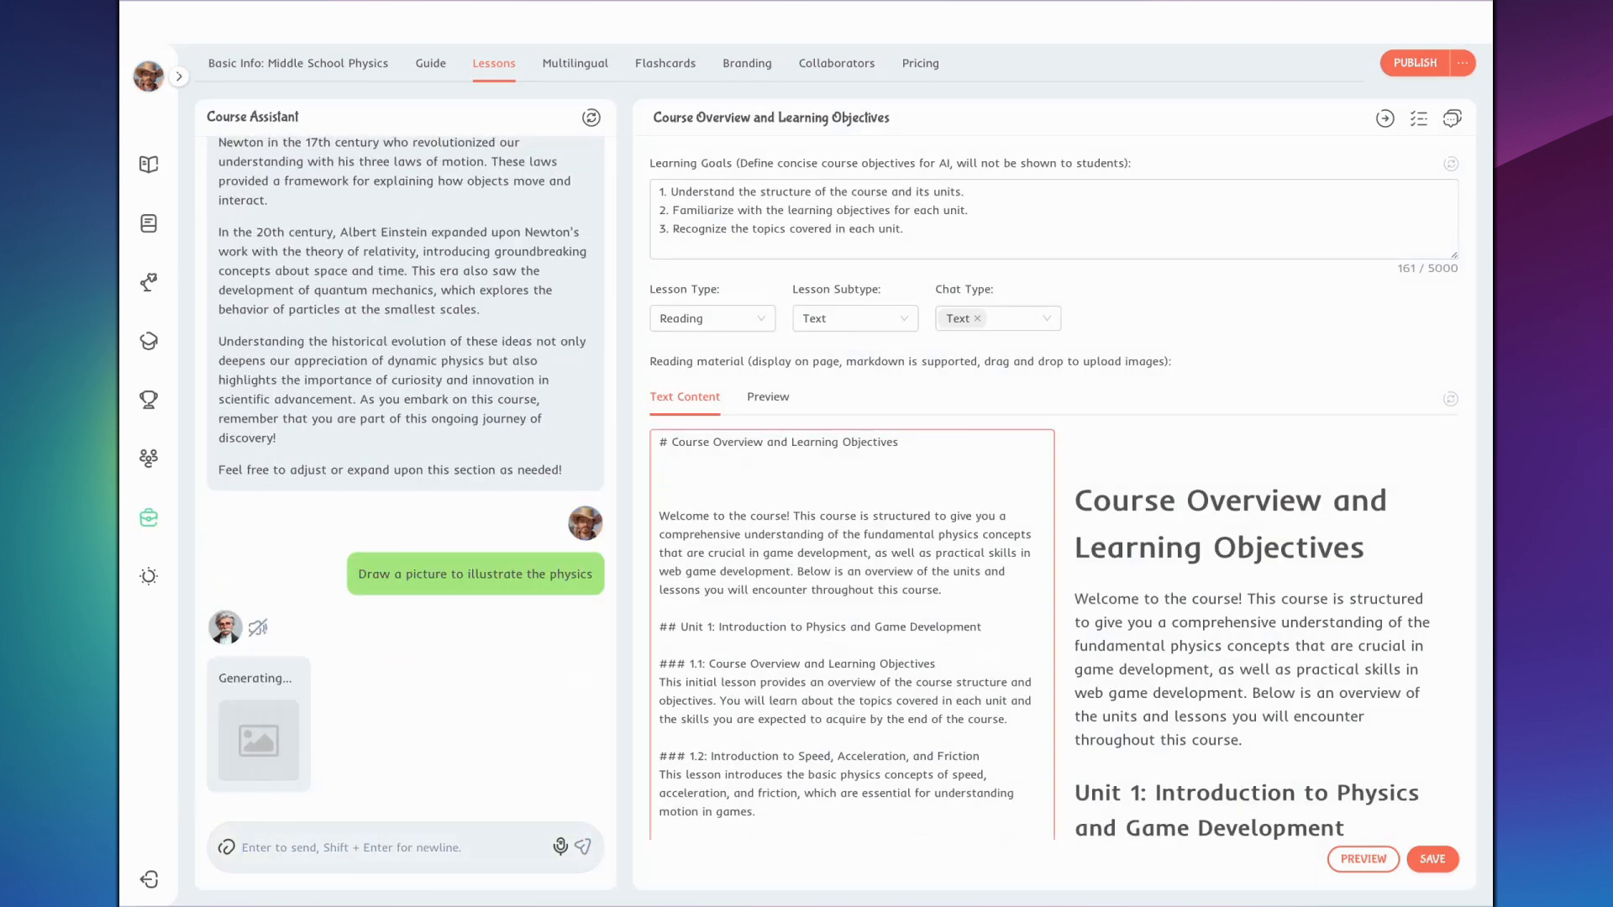
drag(347, 619, 716, 493)
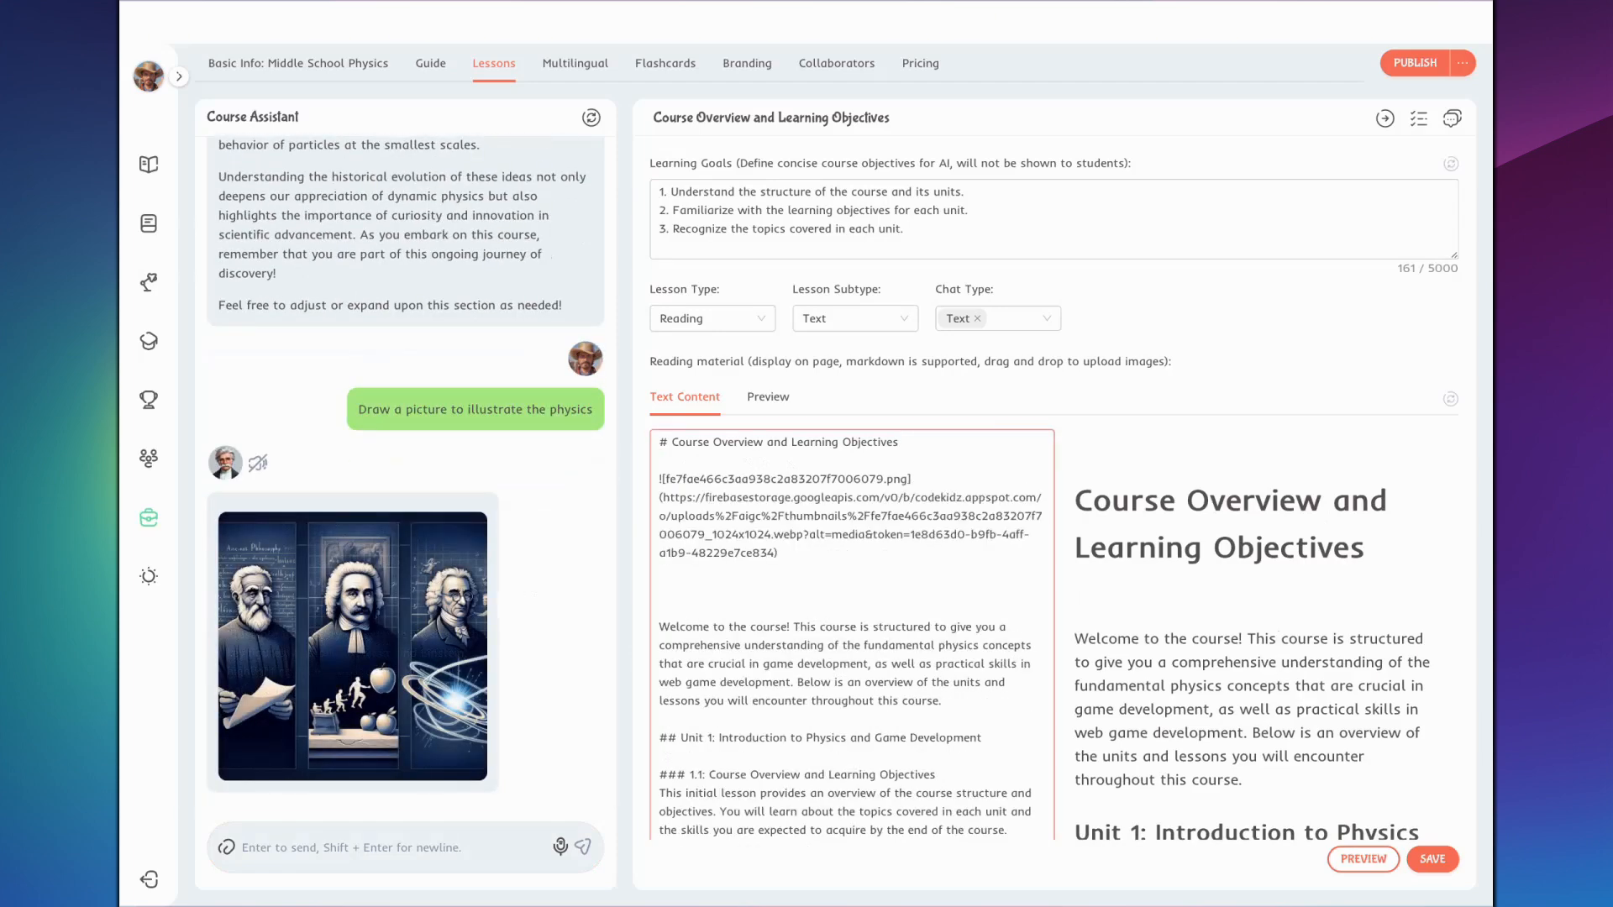
scroll(1266, 594, down, 3)
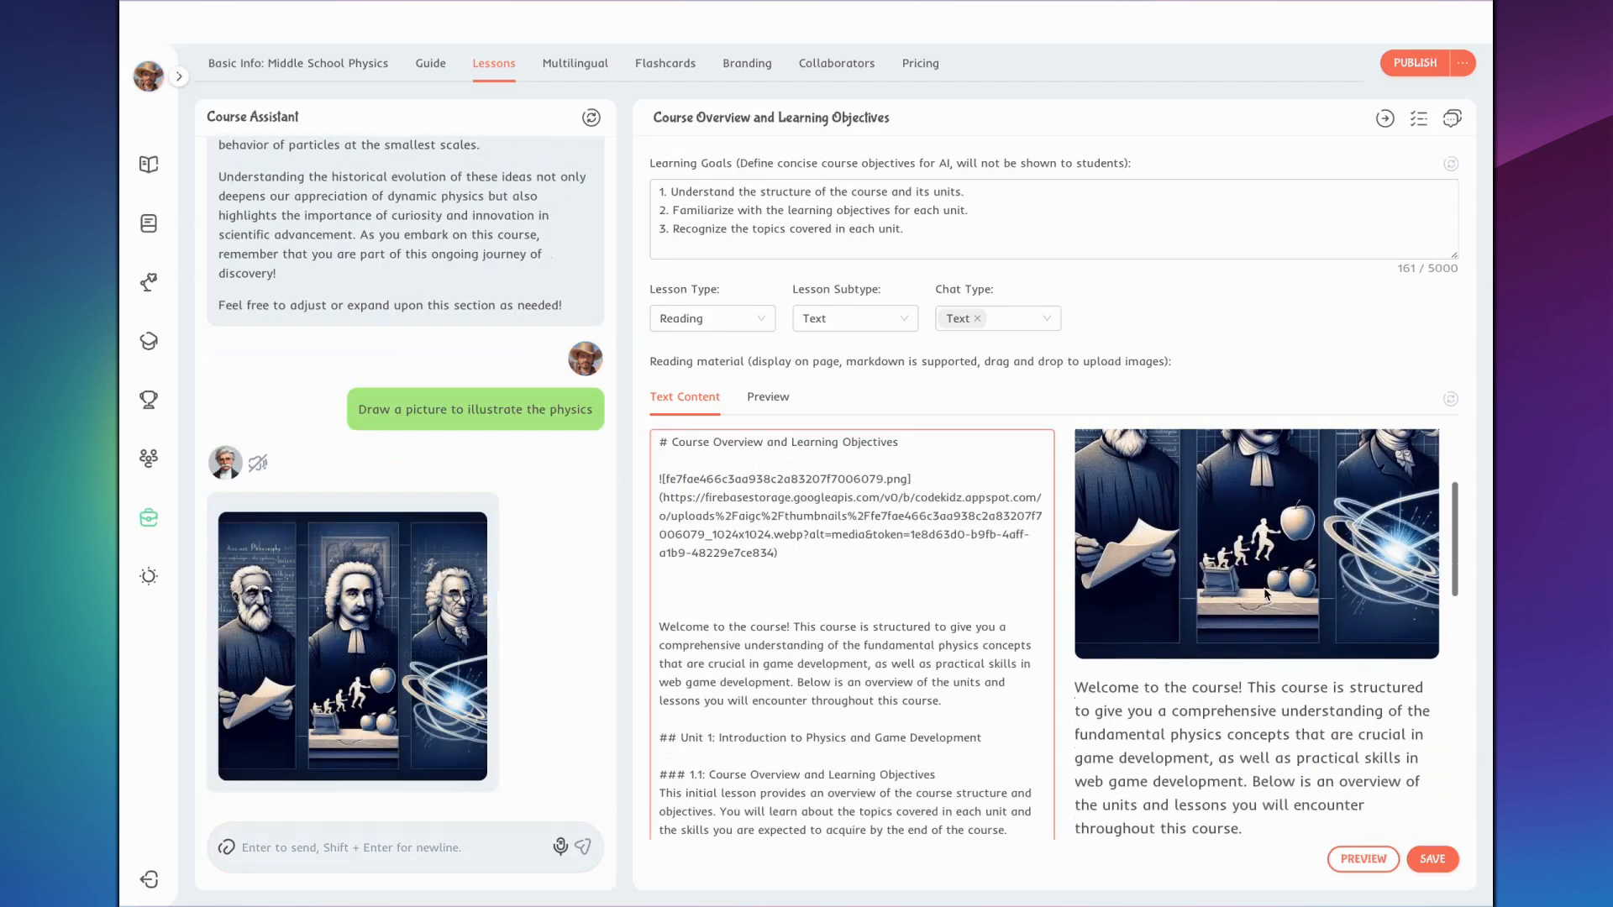
- Review the full preview of the reading material through to the closing paragraph, and save the lesson
click(767, 396)
scroll(1020, 456, down, 5)
scroll(1247, 593, down, 10)
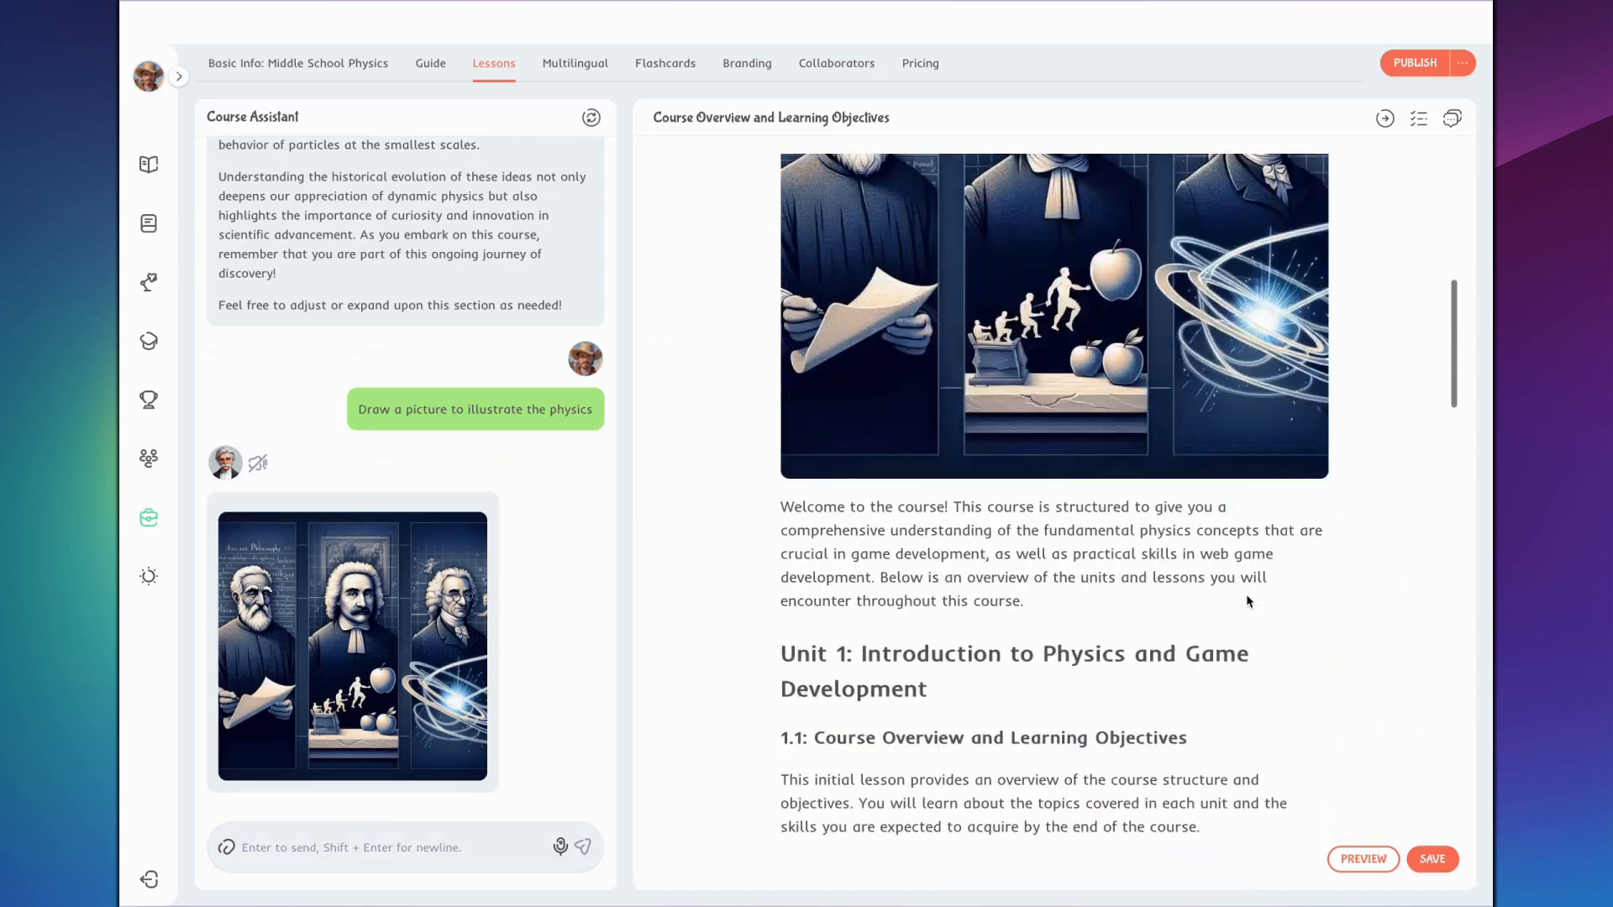
scroll(1157, 567, down, 12)
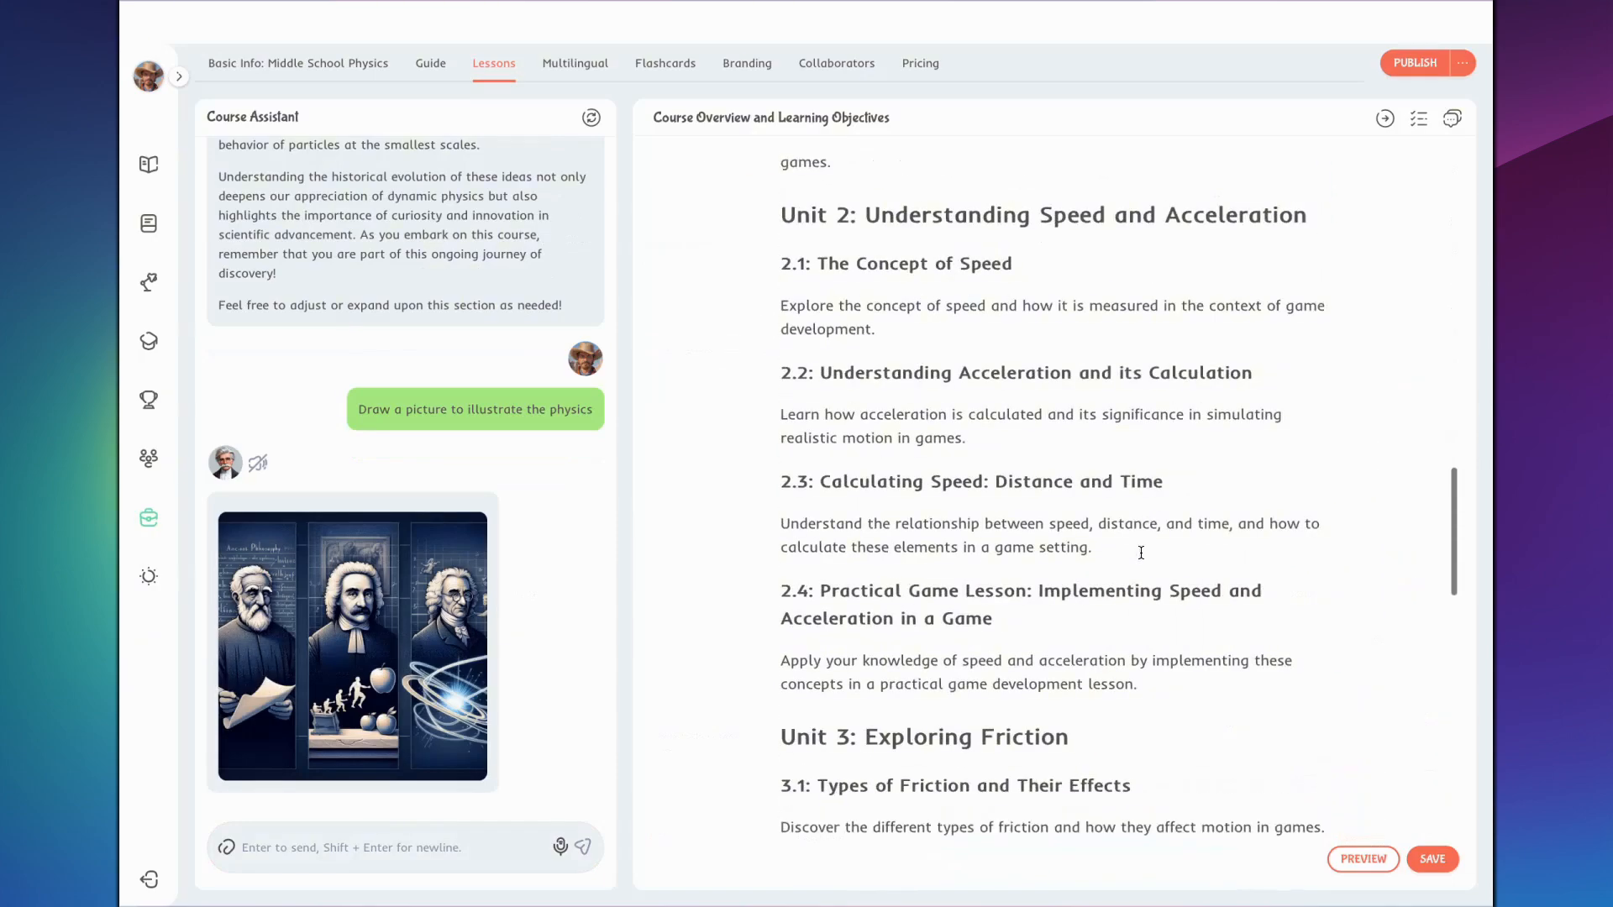
scroll(1141, 552, down, 4)
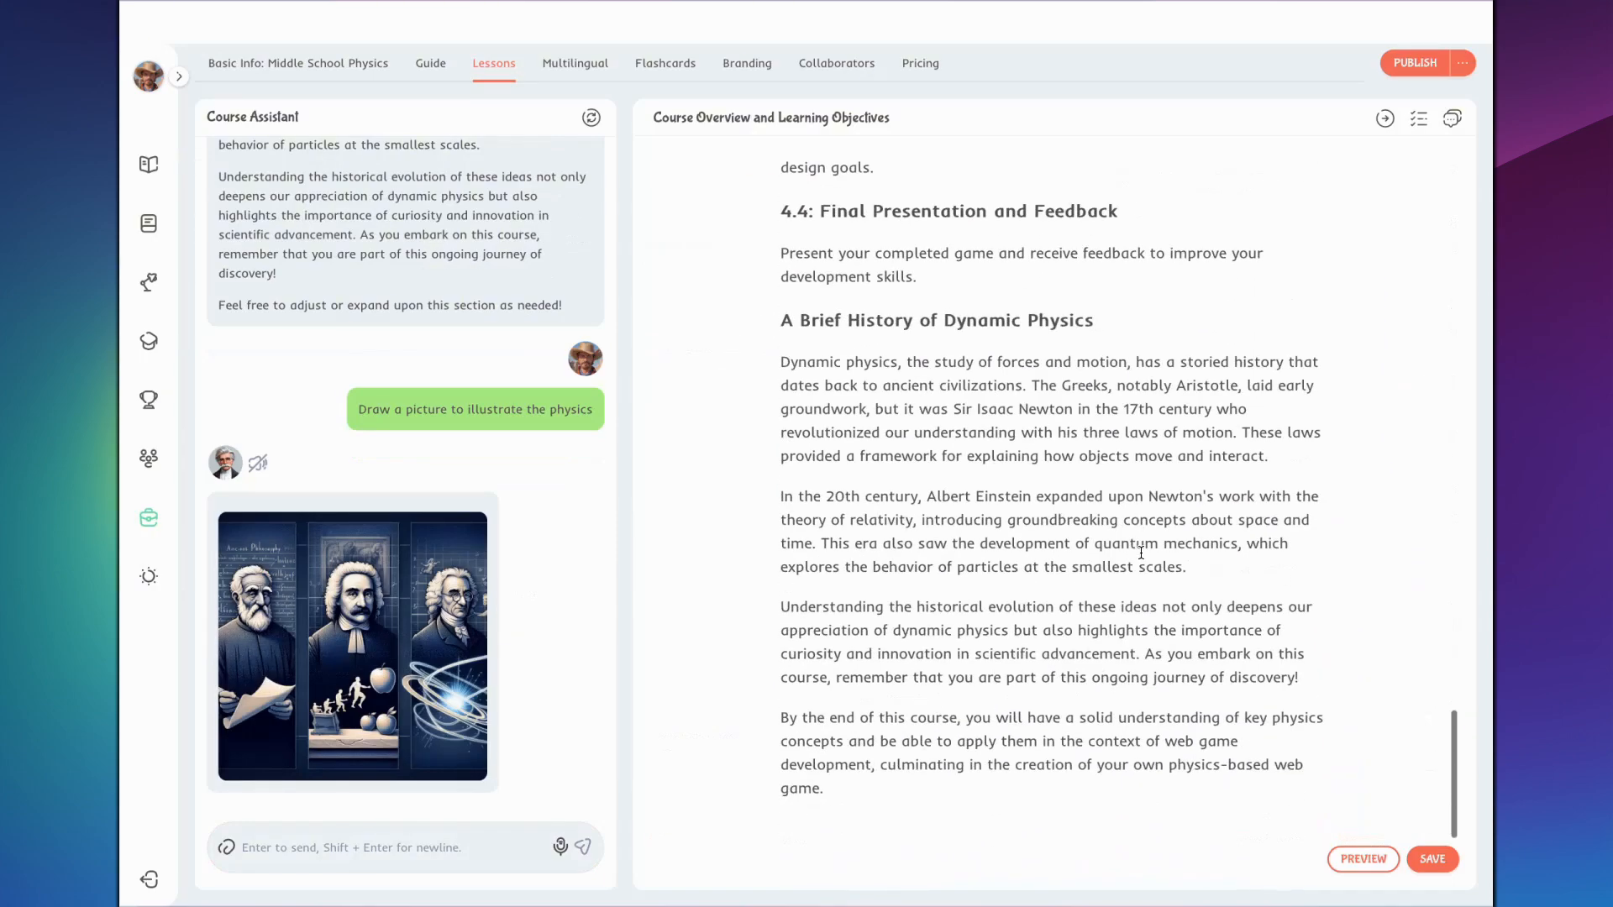
click(1435, 862)
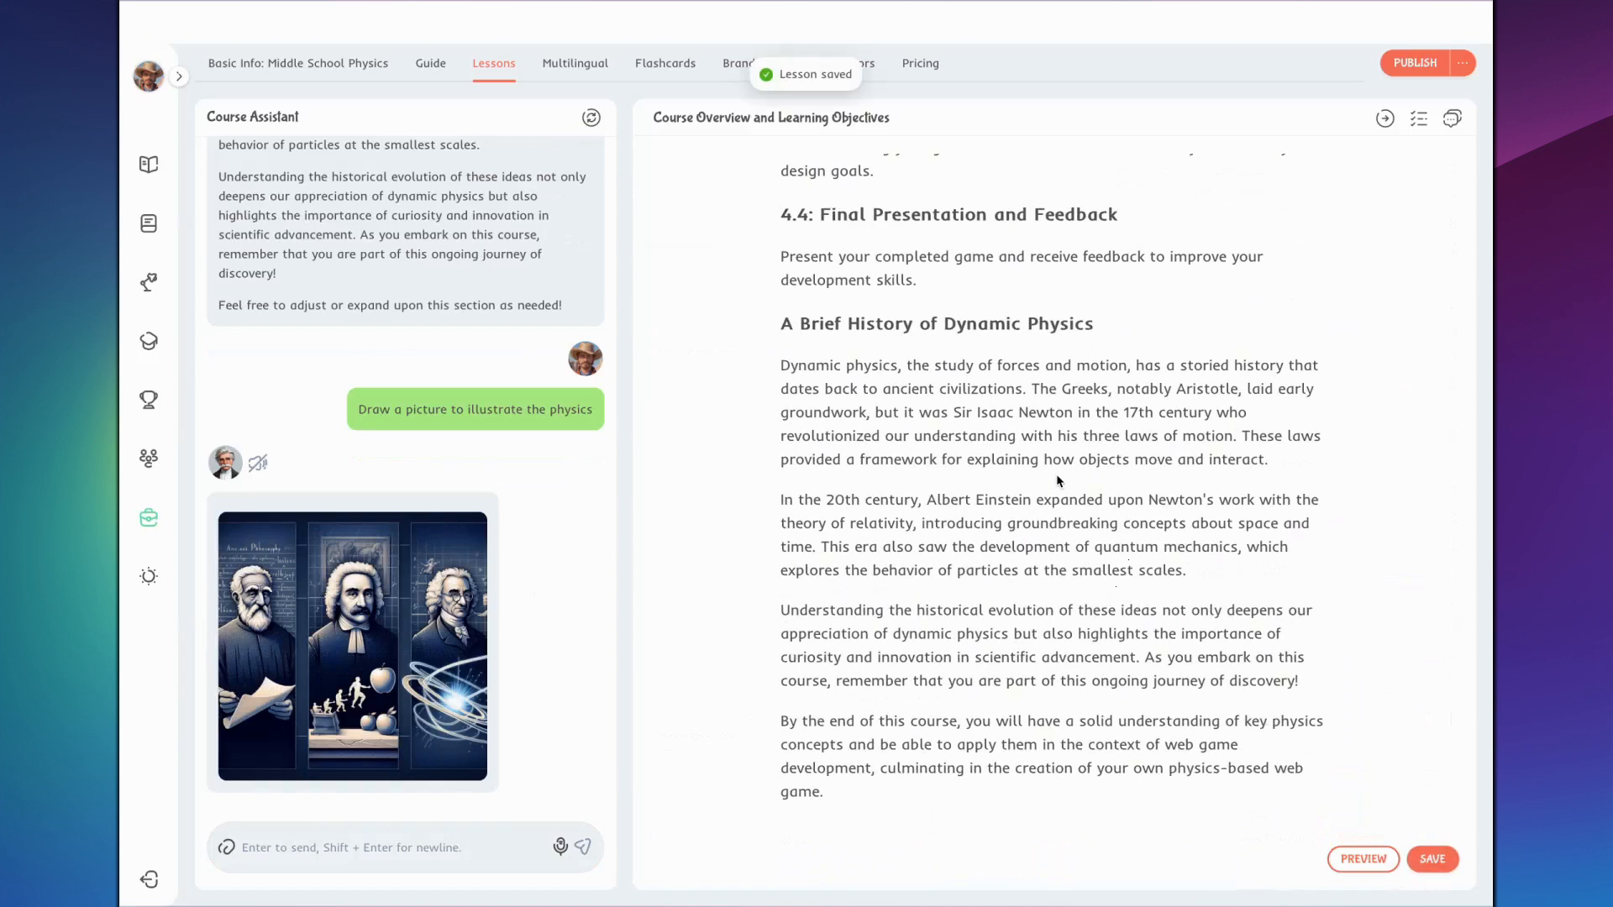
- Open the lesson "Understanding Acceleration and its Calculation" and look through its CSS, JavaScript and HTML code editors
click(1385, 119)
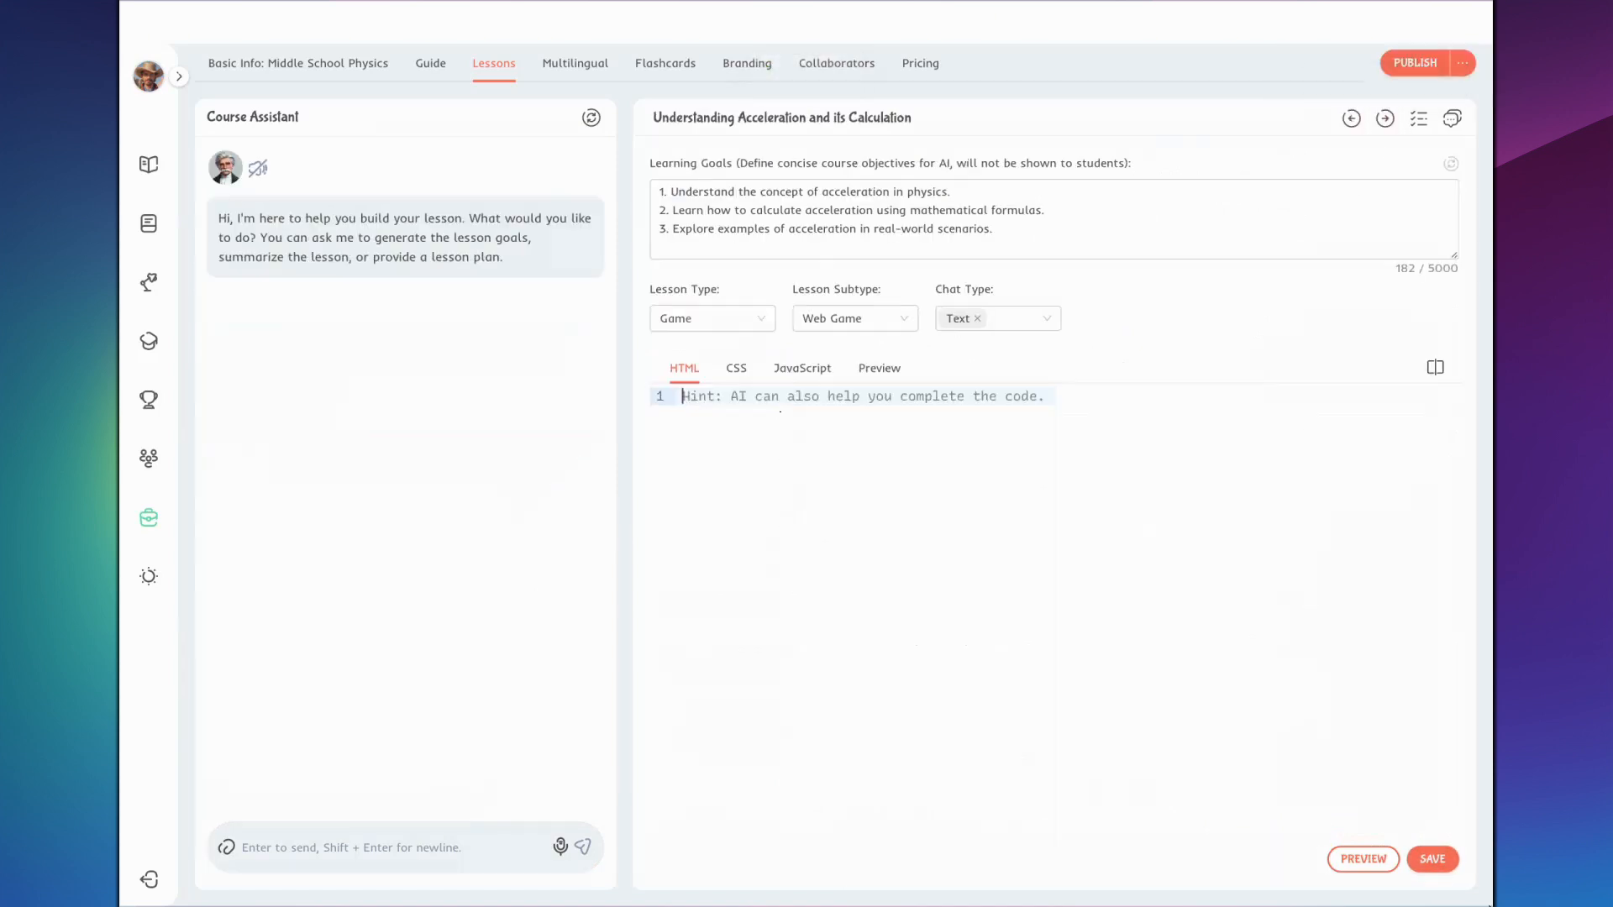
click(1433, 859)
click(736, 368)
click(801, 369)
click(682, 370)
- Ask the assistant to help with the code for a web game that helps students understand acceleration
click(330, 847)
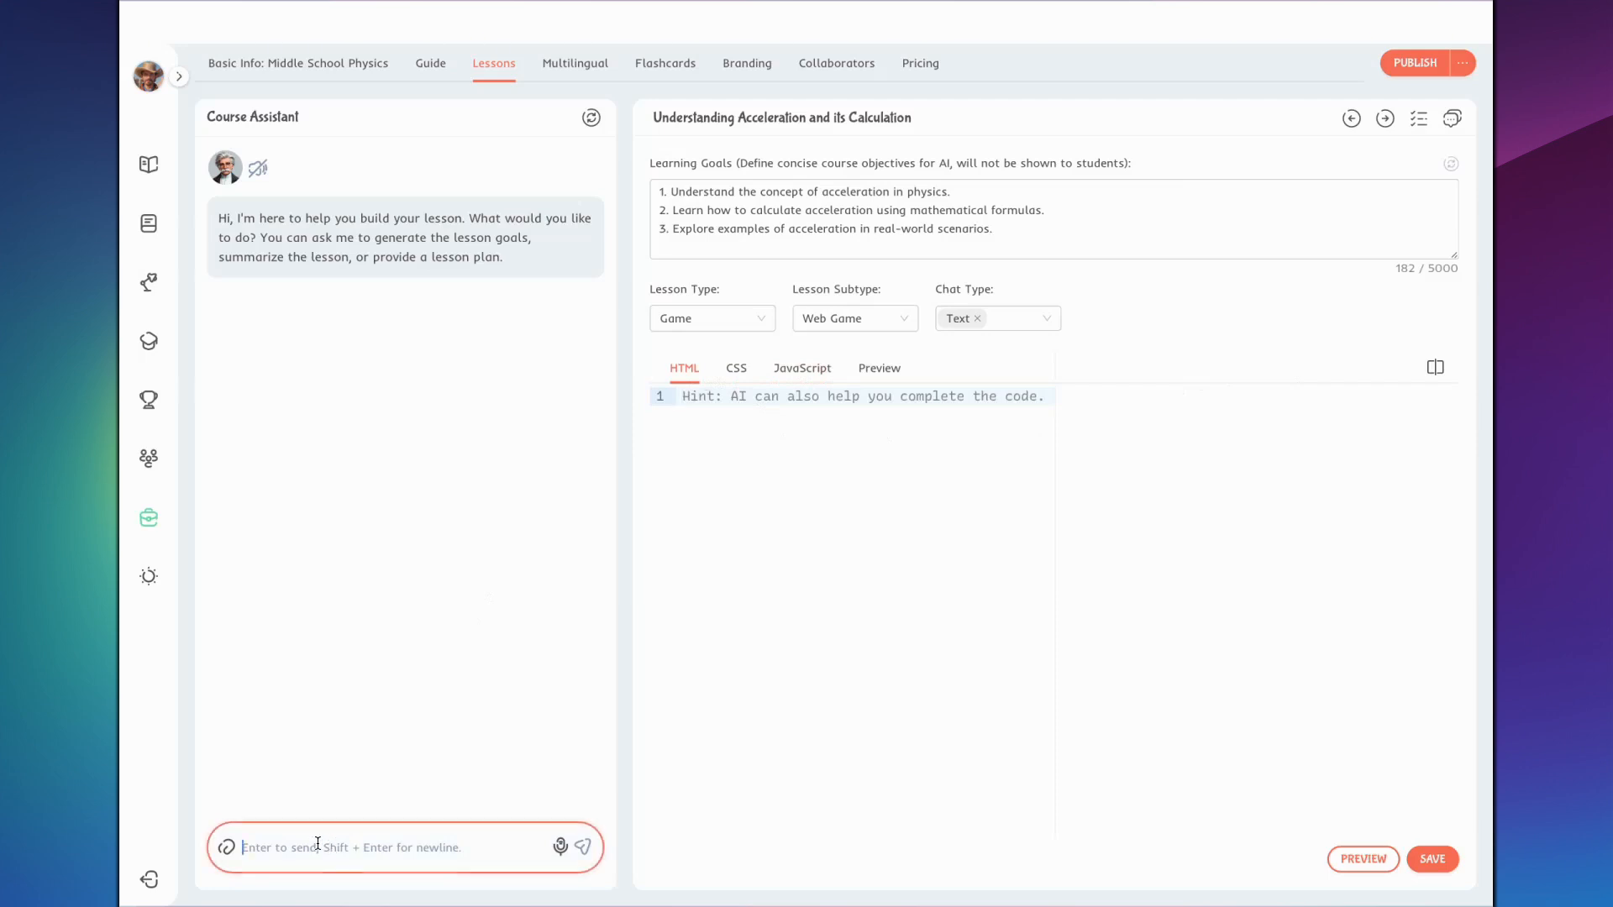
text(I wo)
text(undstan)
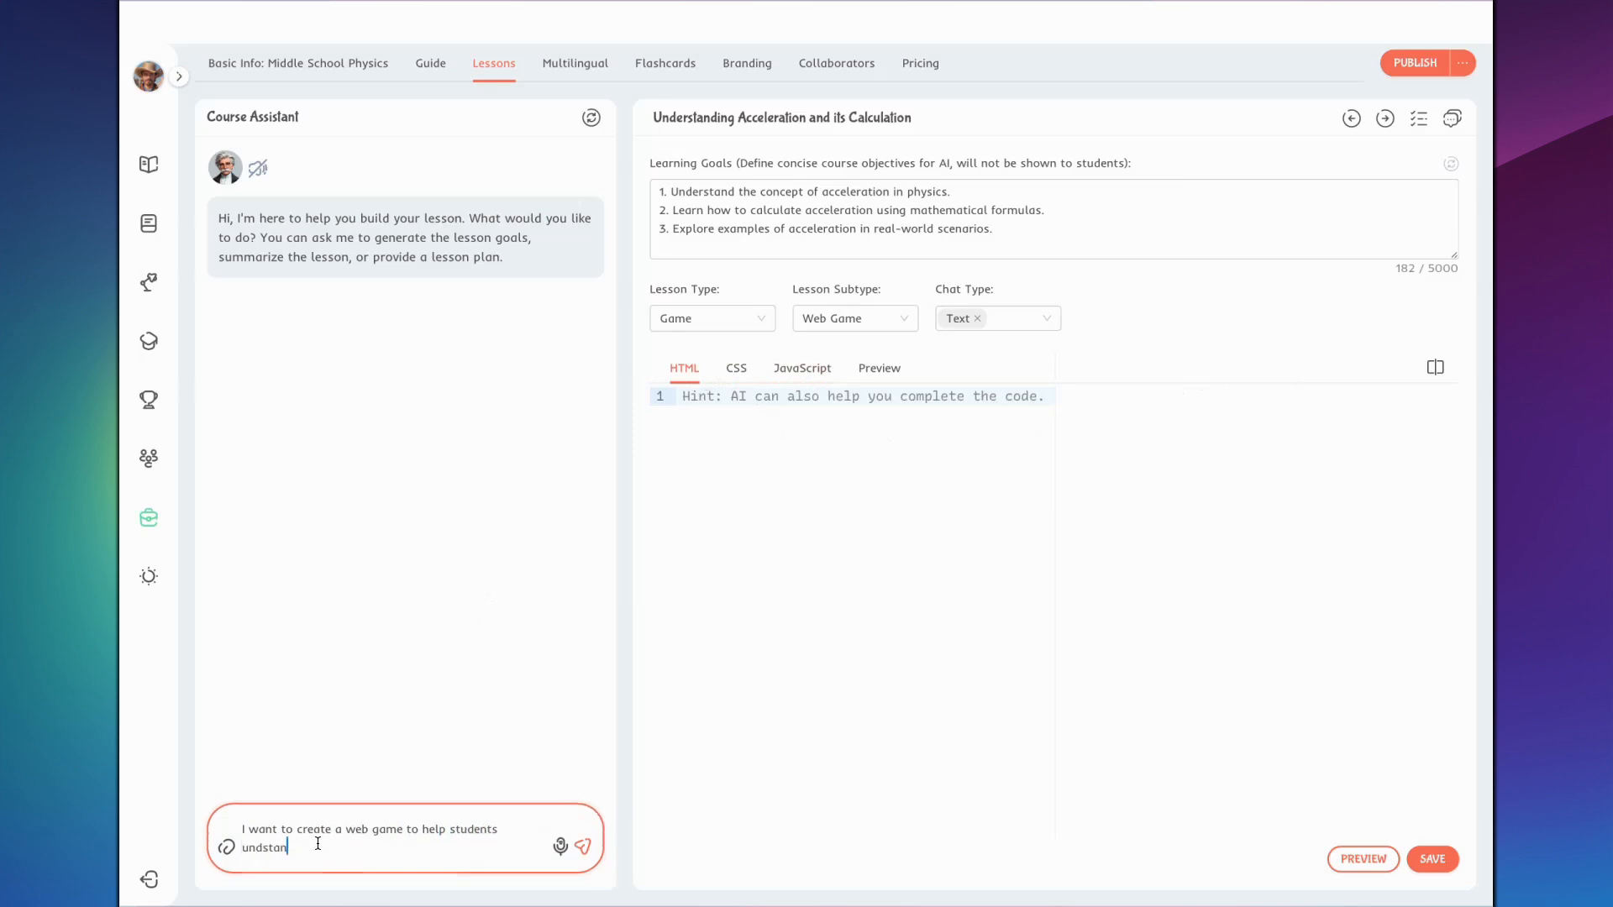
text(ty)
key(ctrl+shift+Left)
text(acceleration, help me with the code.)
key(Return)
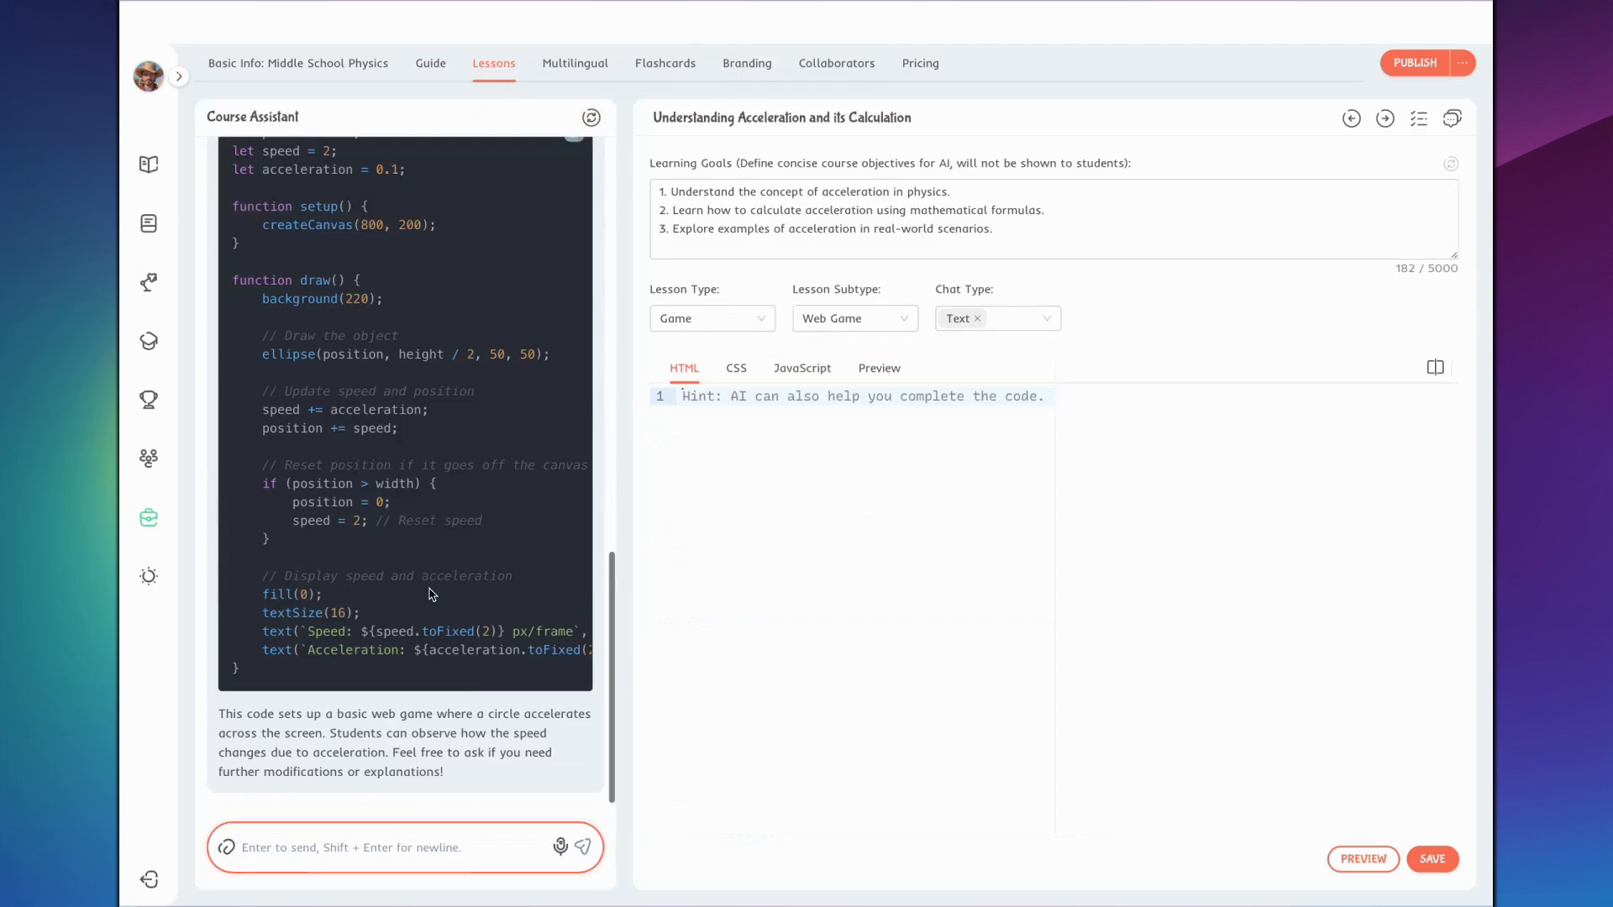
- Copy the HTML code from the assistant's reply into the lesson's HTML editor
scroll(429, 594, up, 15)
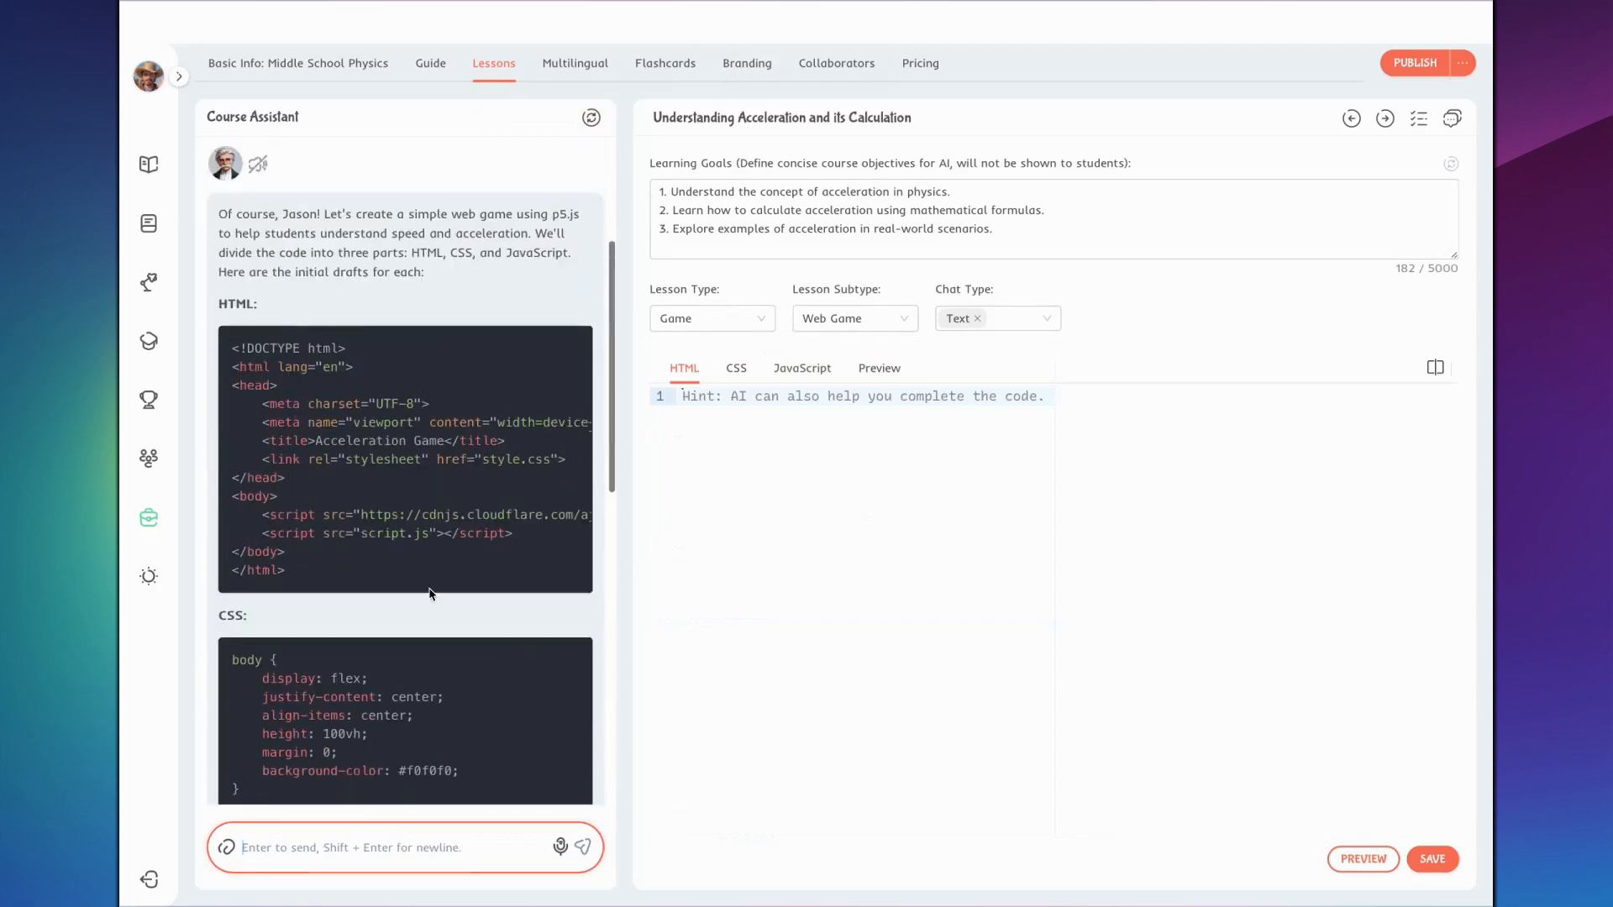
scroll(429, 594, down, 1)
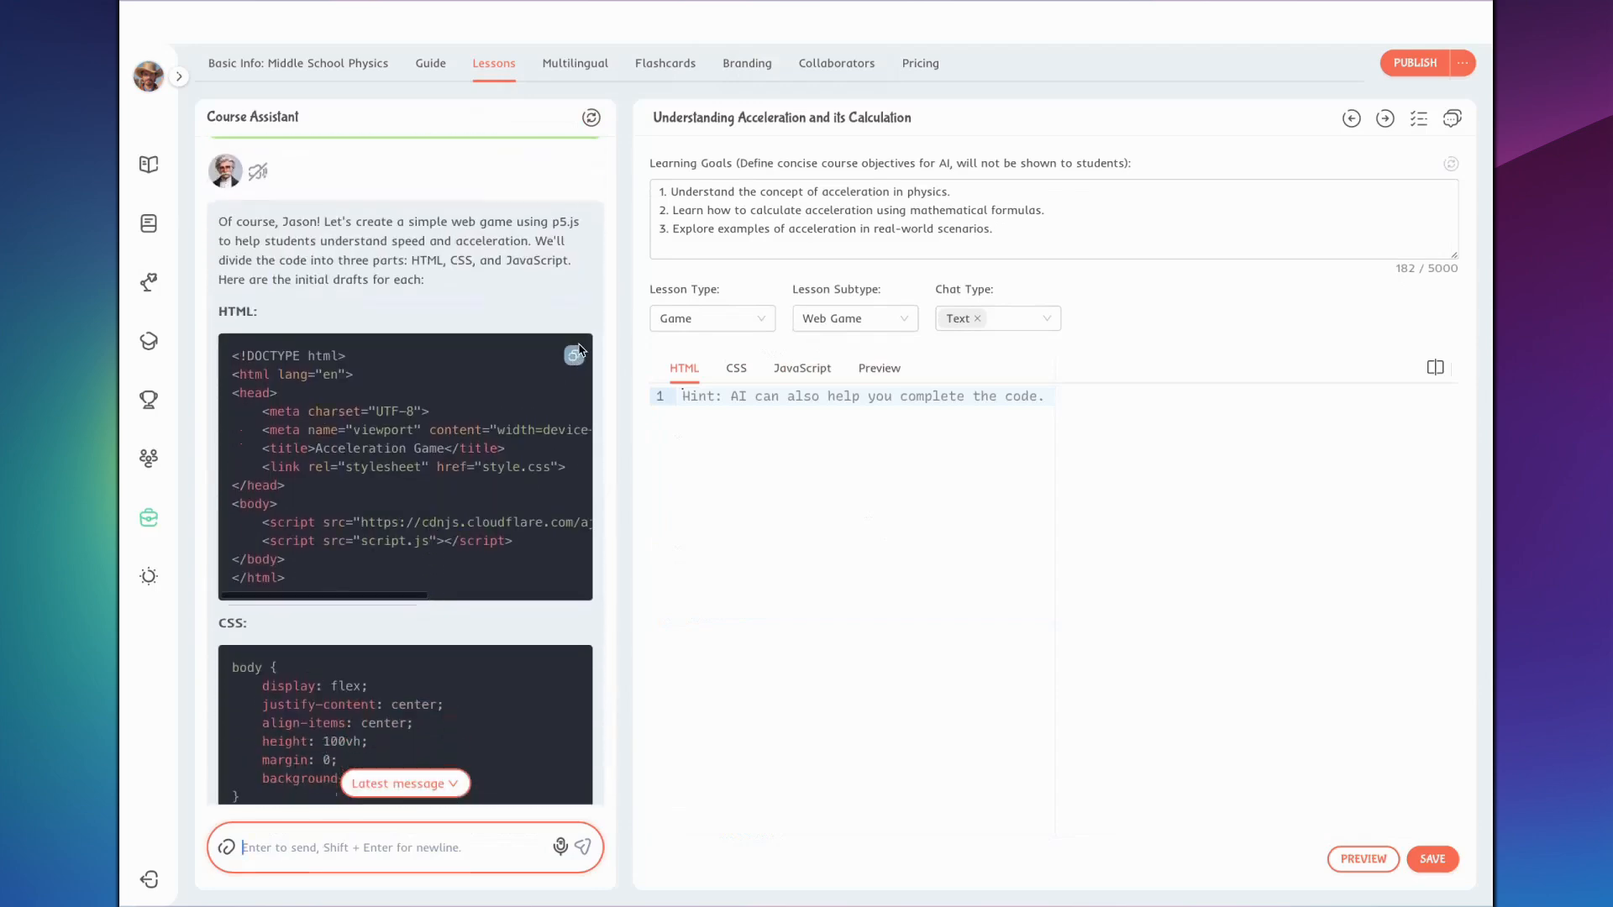
click(575, 356)
key(ctrl+v)
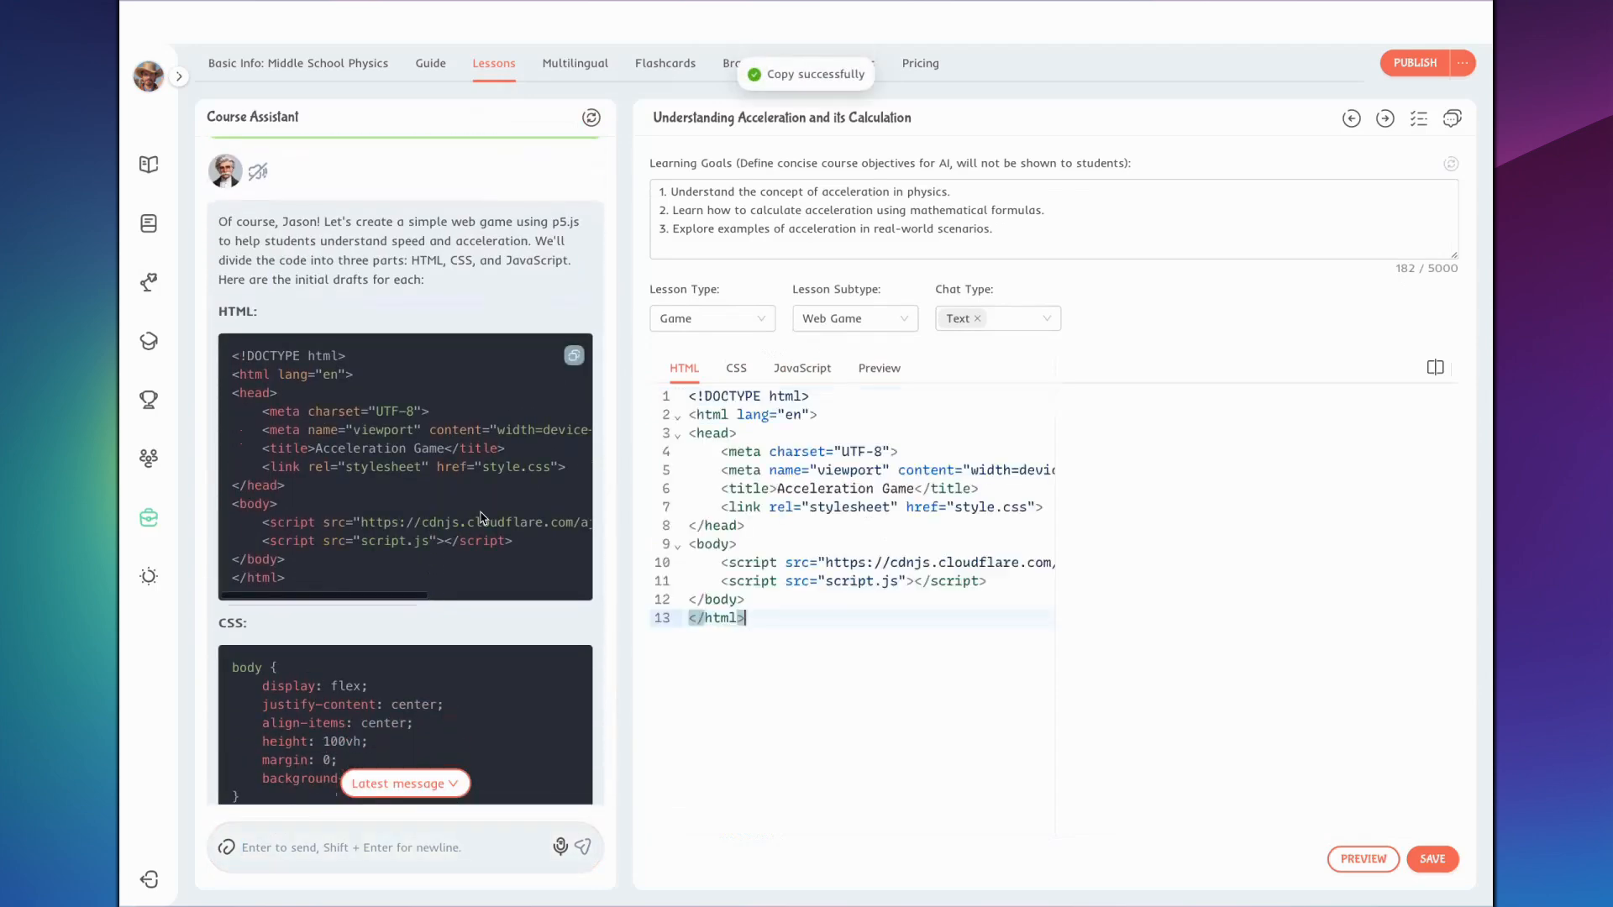
- Copy the CSS code for the body and canvas from the assistant's reply into the lesson's CSS editor
scroll(394, 517, down, 3)
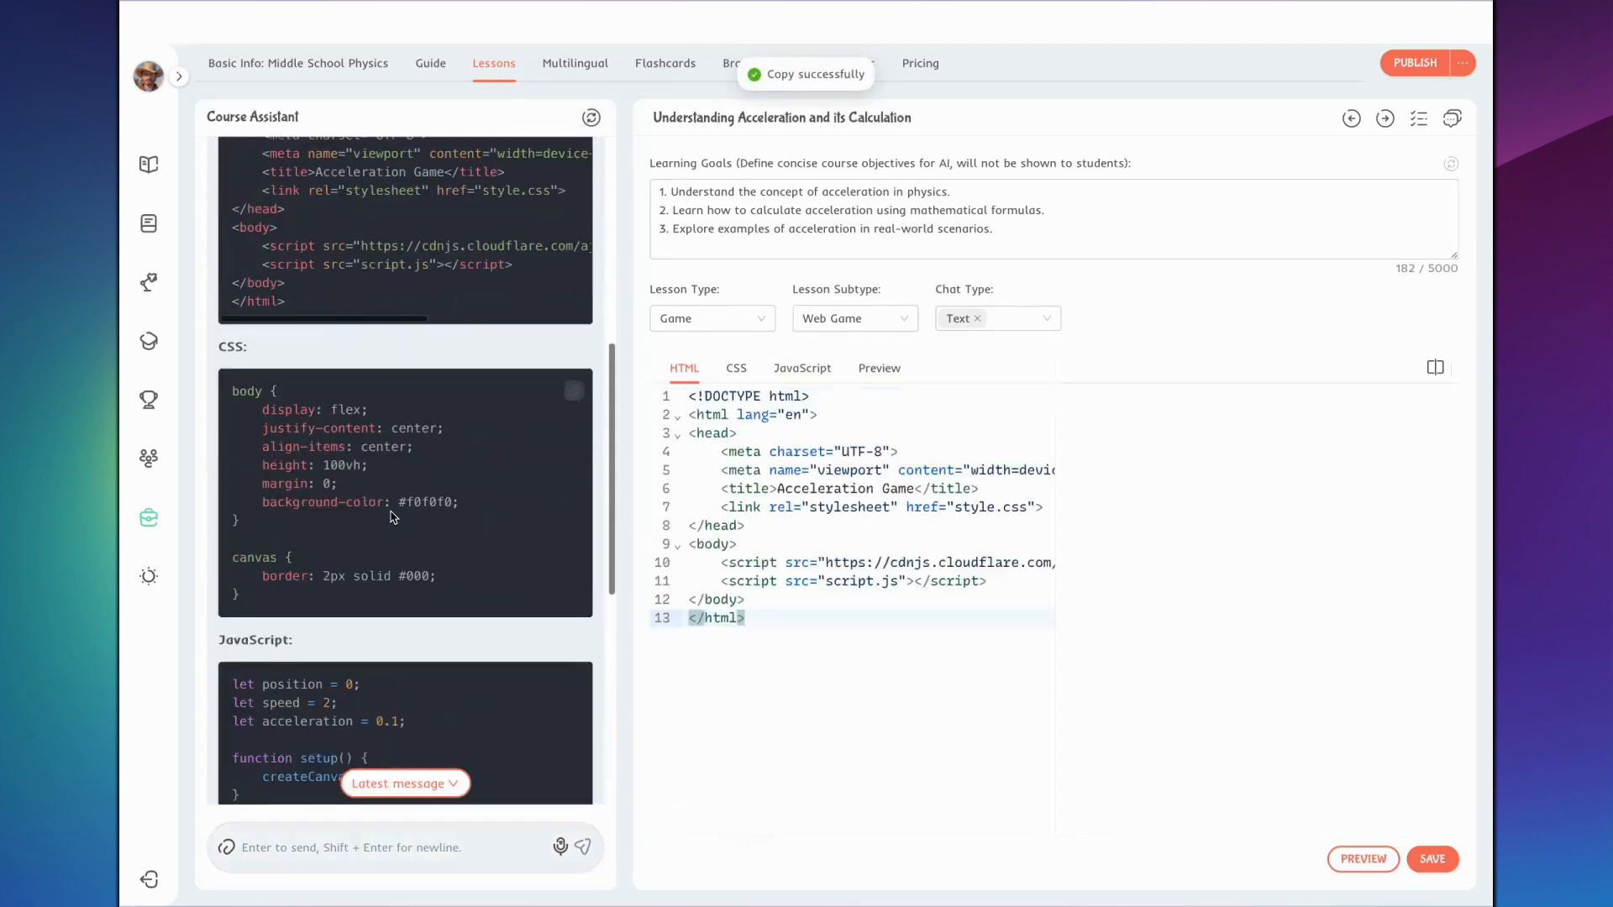
click(574, 391)
click(743, 370)
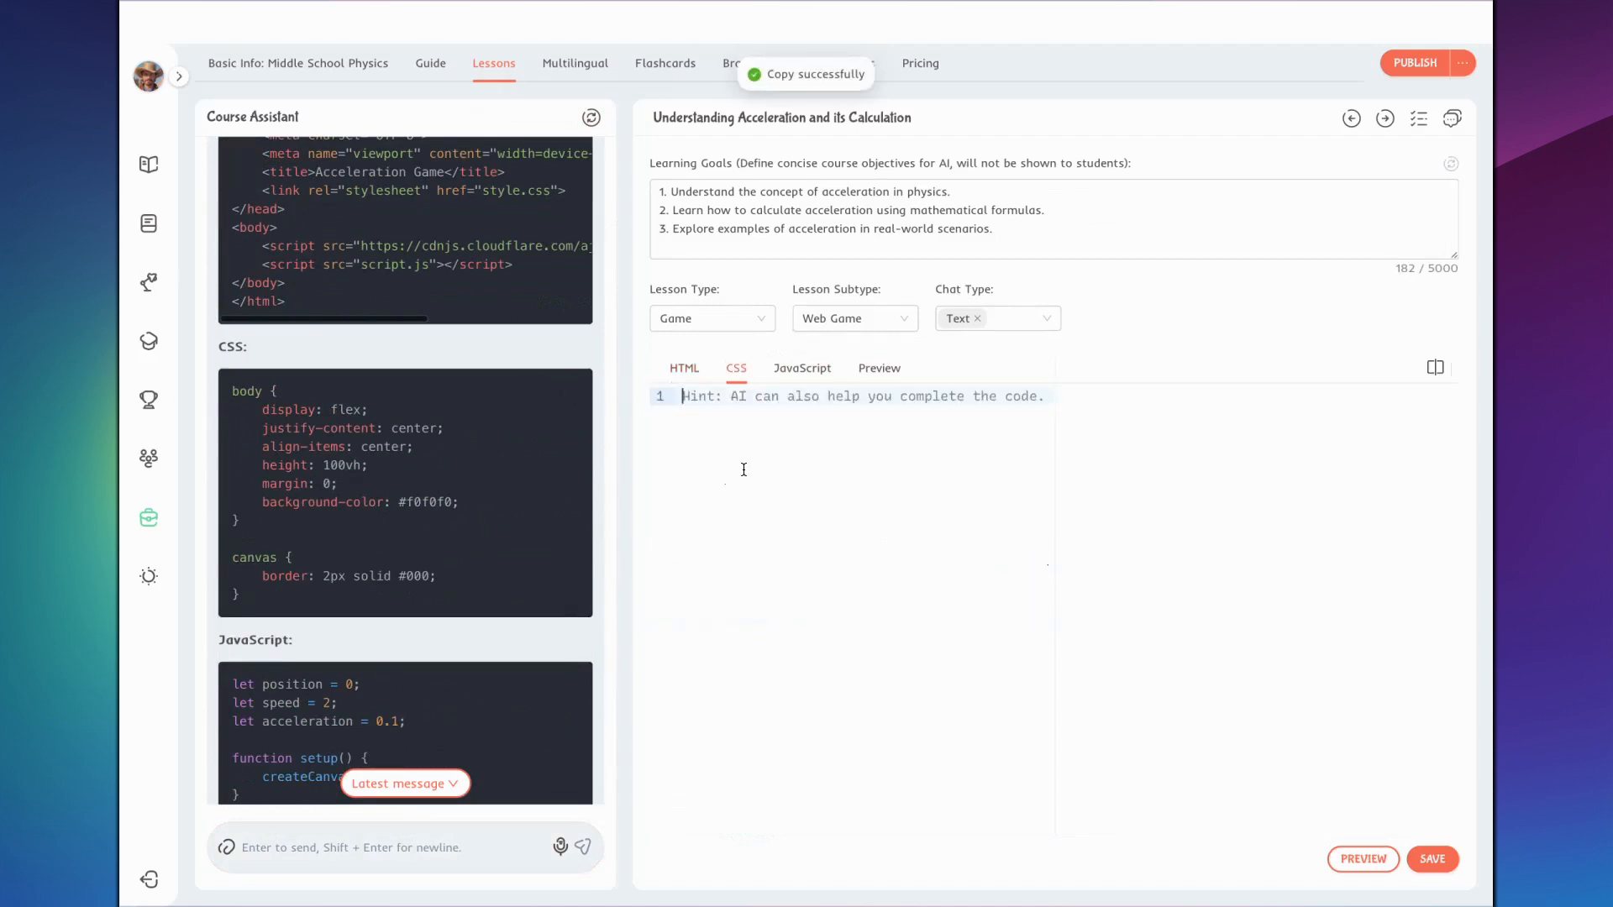
key(ctrl+v)
- Copy the assistant's JavaScript code into the lesson's JavaScript editor and preview the running game
scroll(609, 279, down, 4)
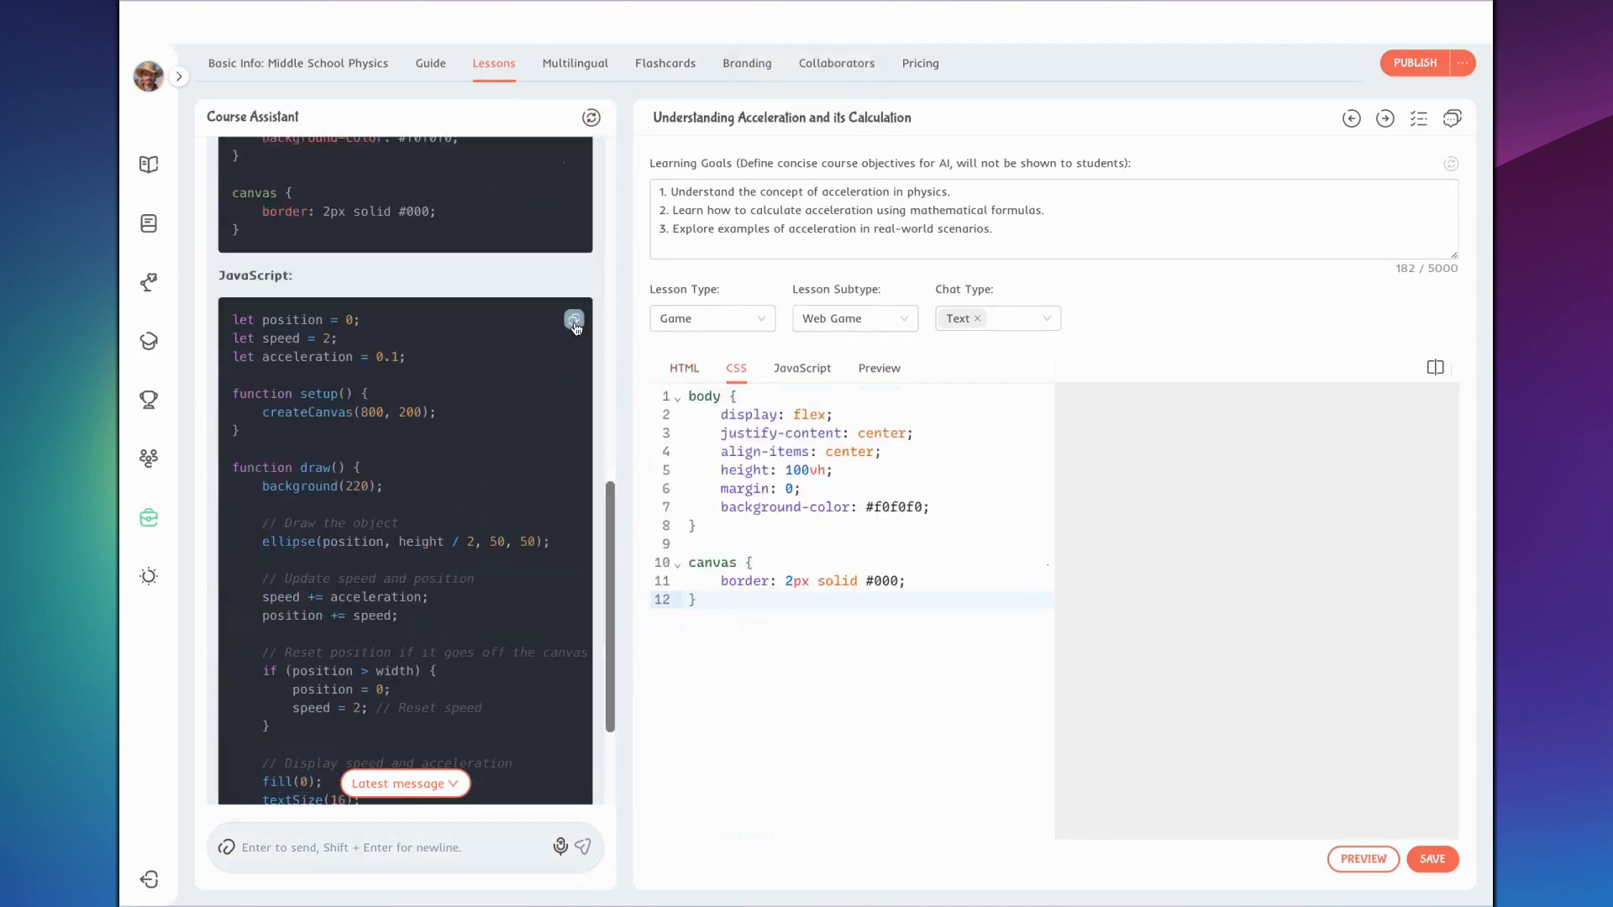
click(575, 321)
click(803, 370)
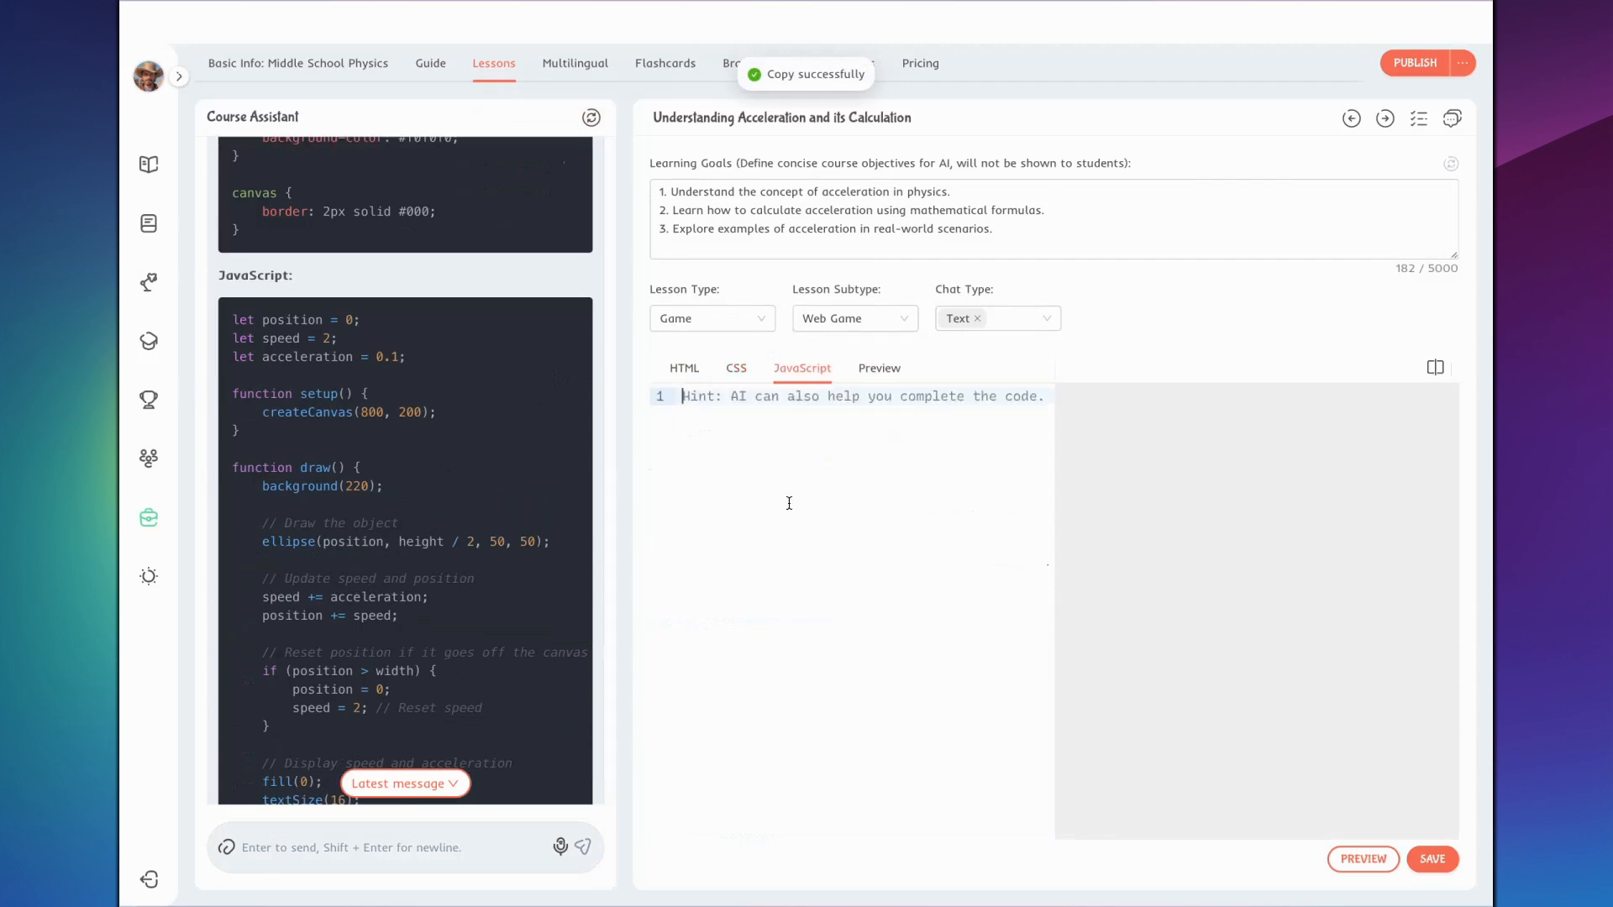
key(ctrl+v)
click(792, 570)
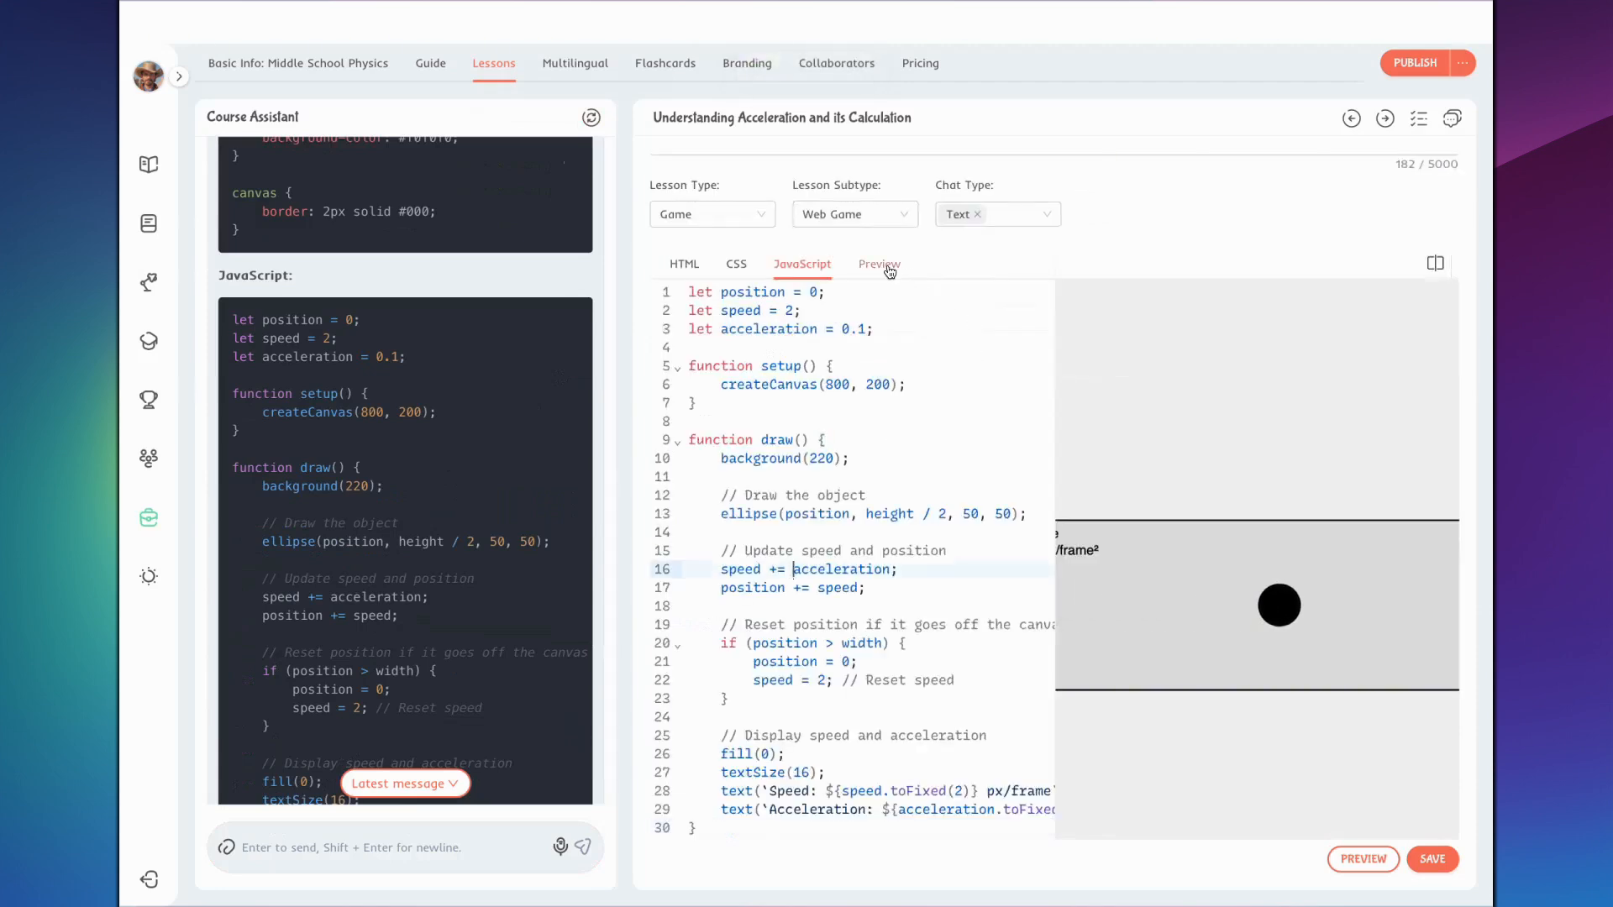
click(888, 267)
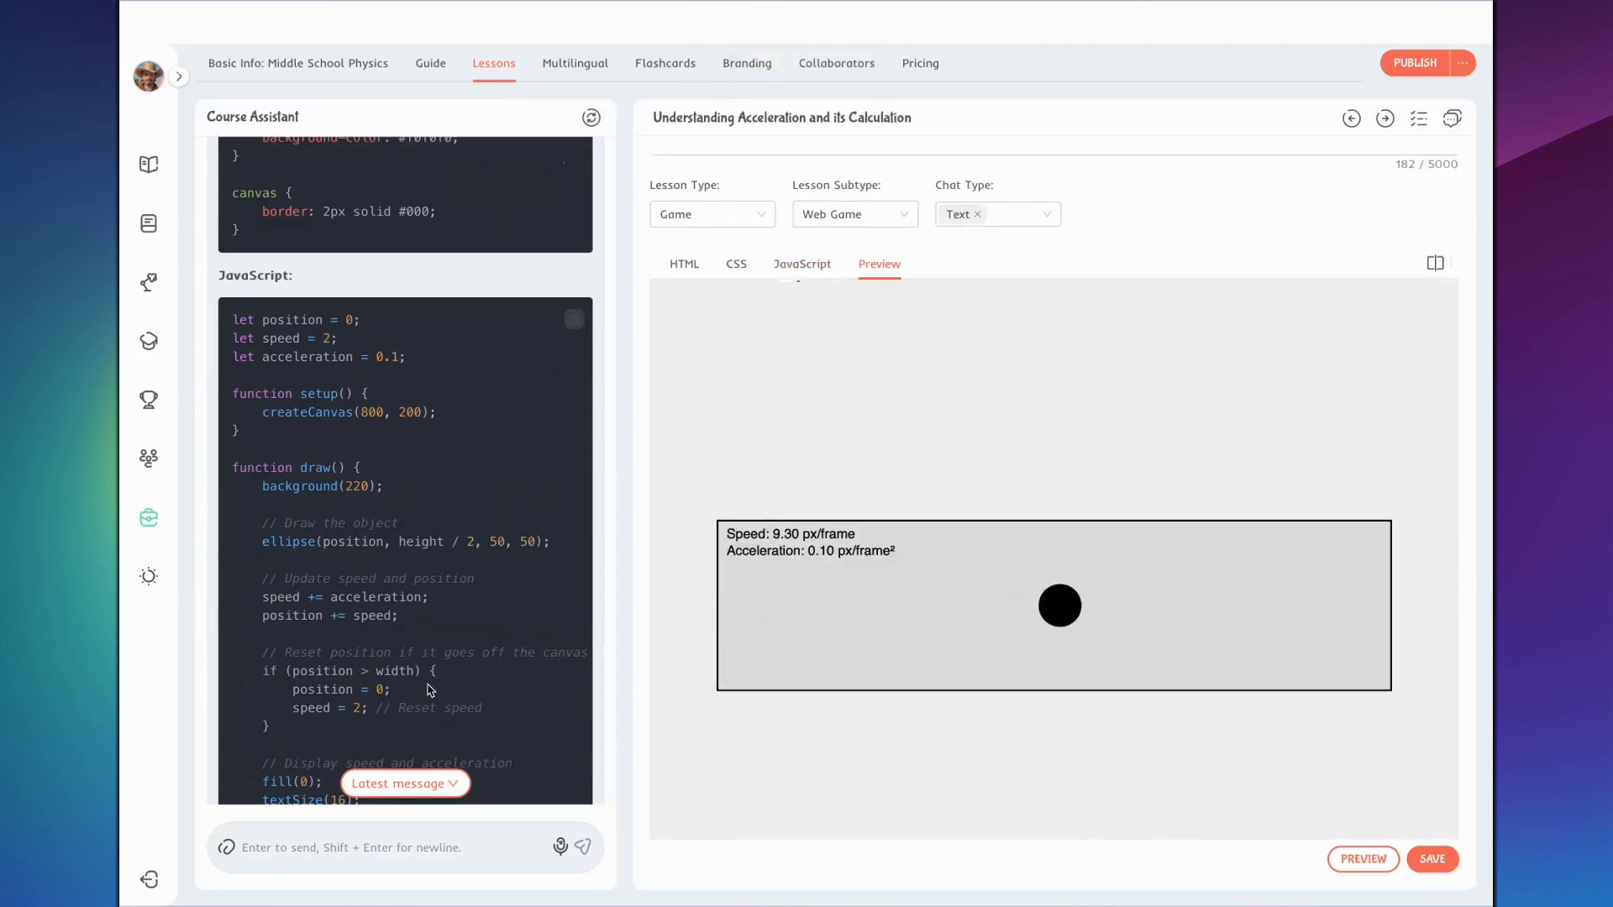
- Ask the assistant "I want a racing car, a slider to control the speed, and a button to start/stop the game"
scroll(430, 689, down, 3)
click(318, 840)
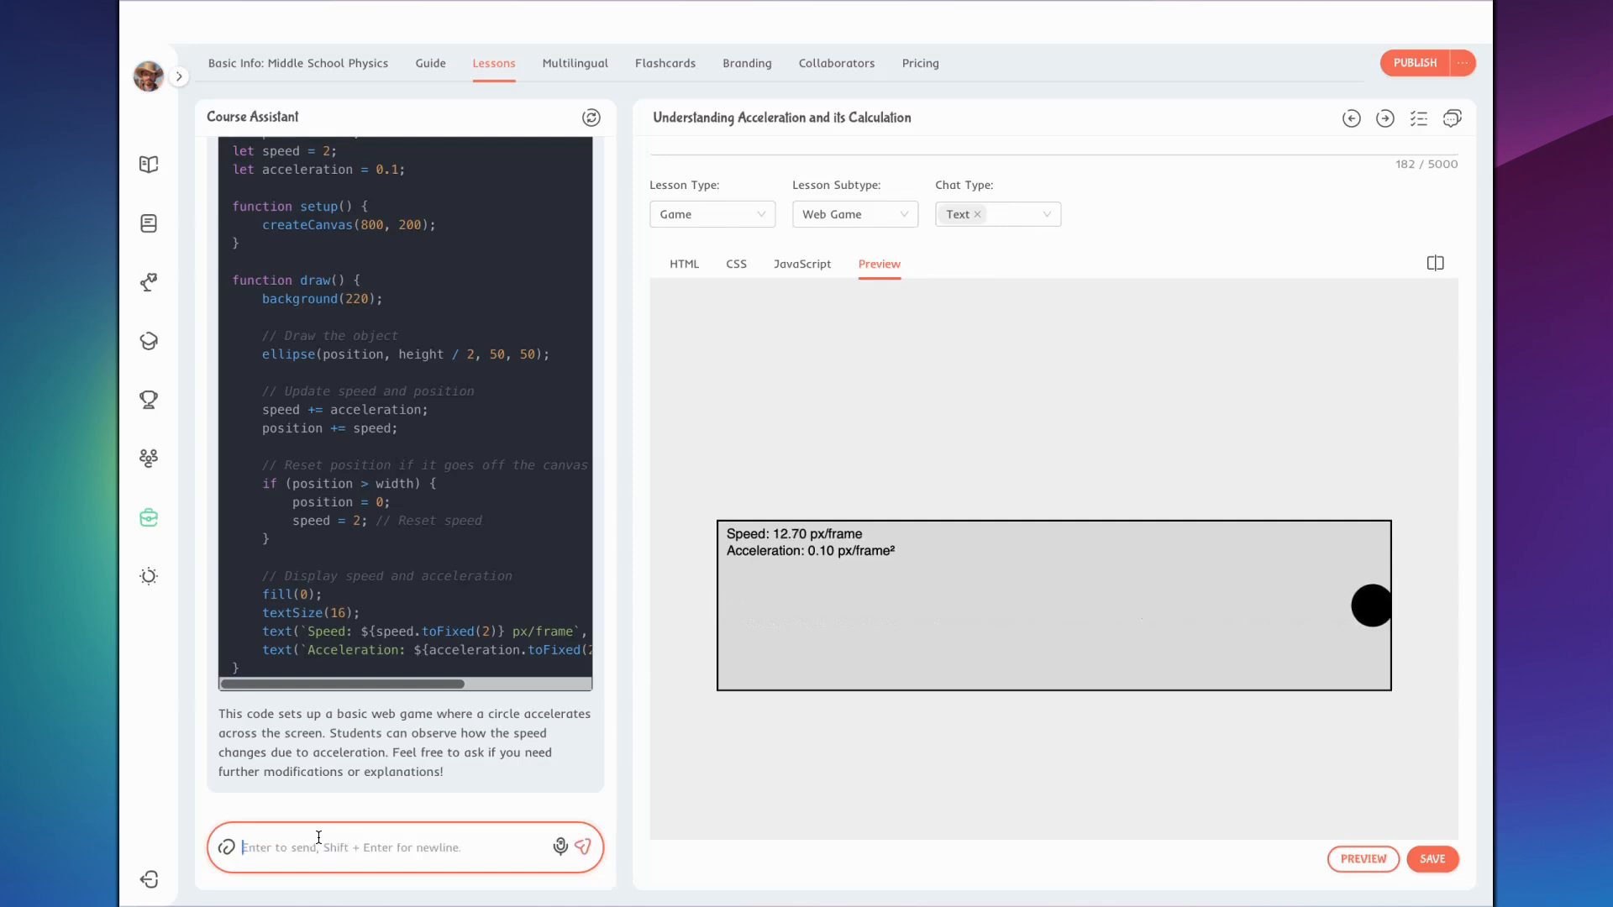
text(I want a)
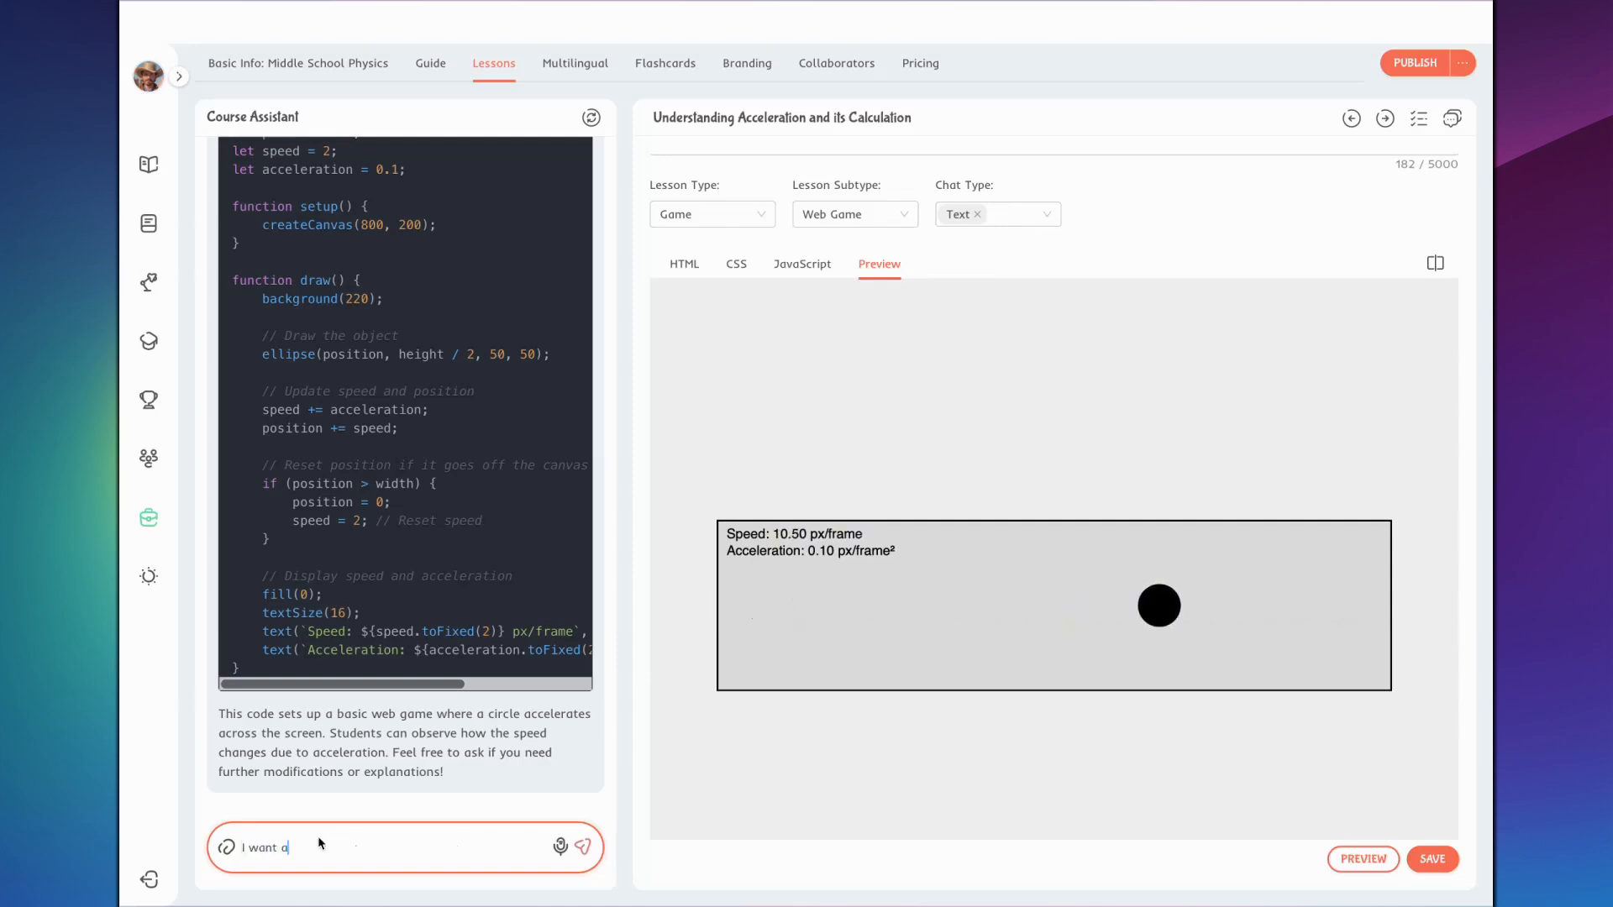
text( racing car, a slide)
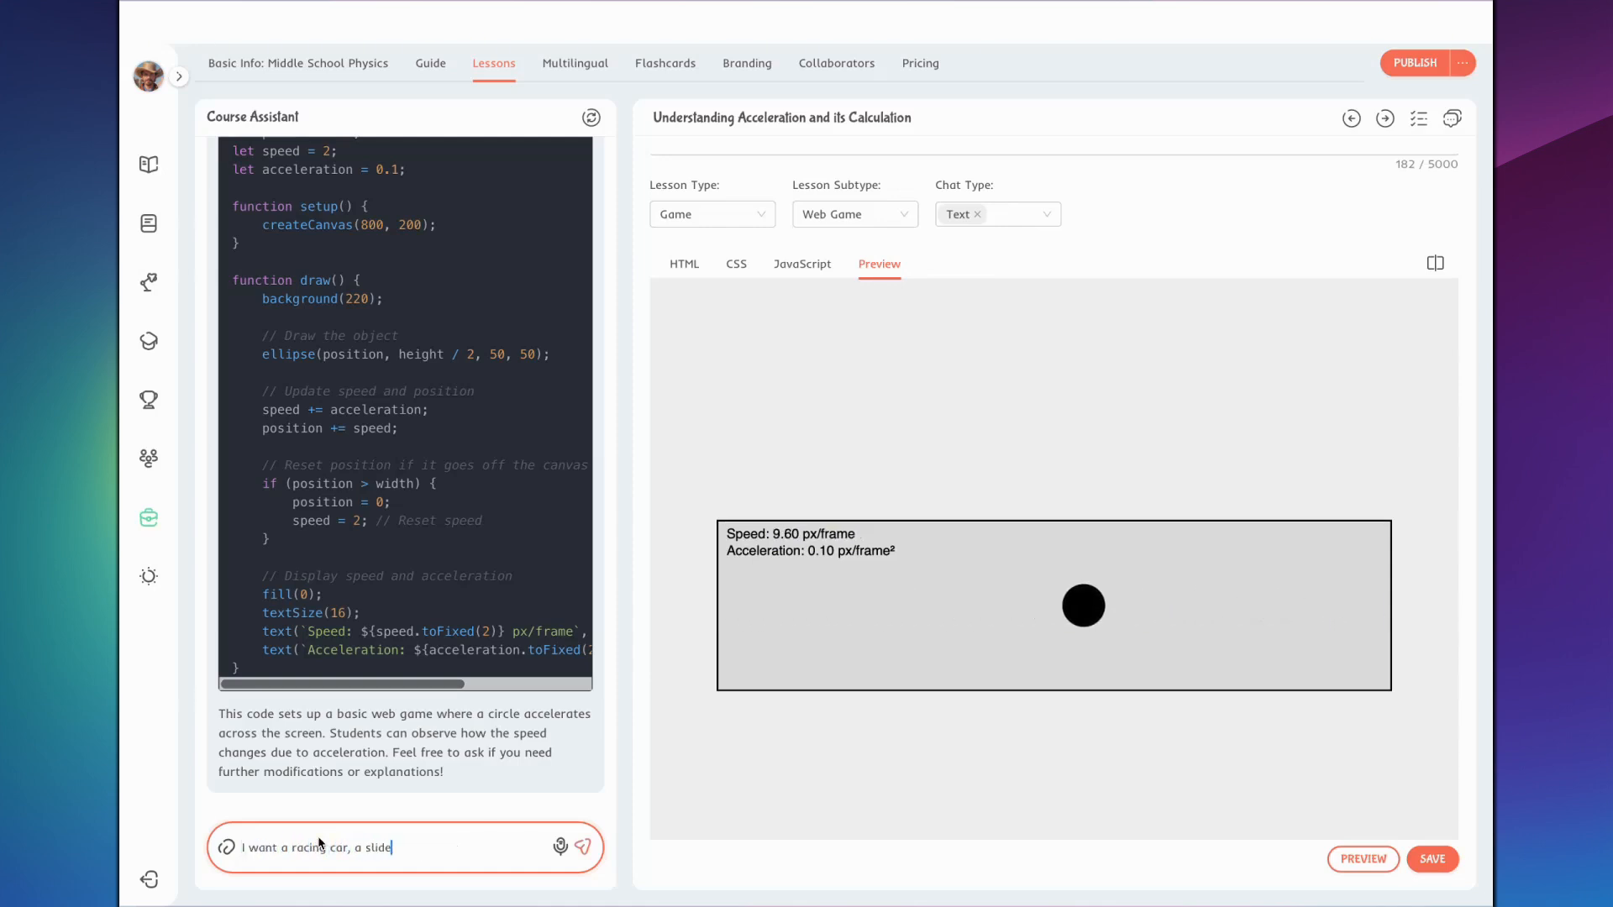
text(r to control )
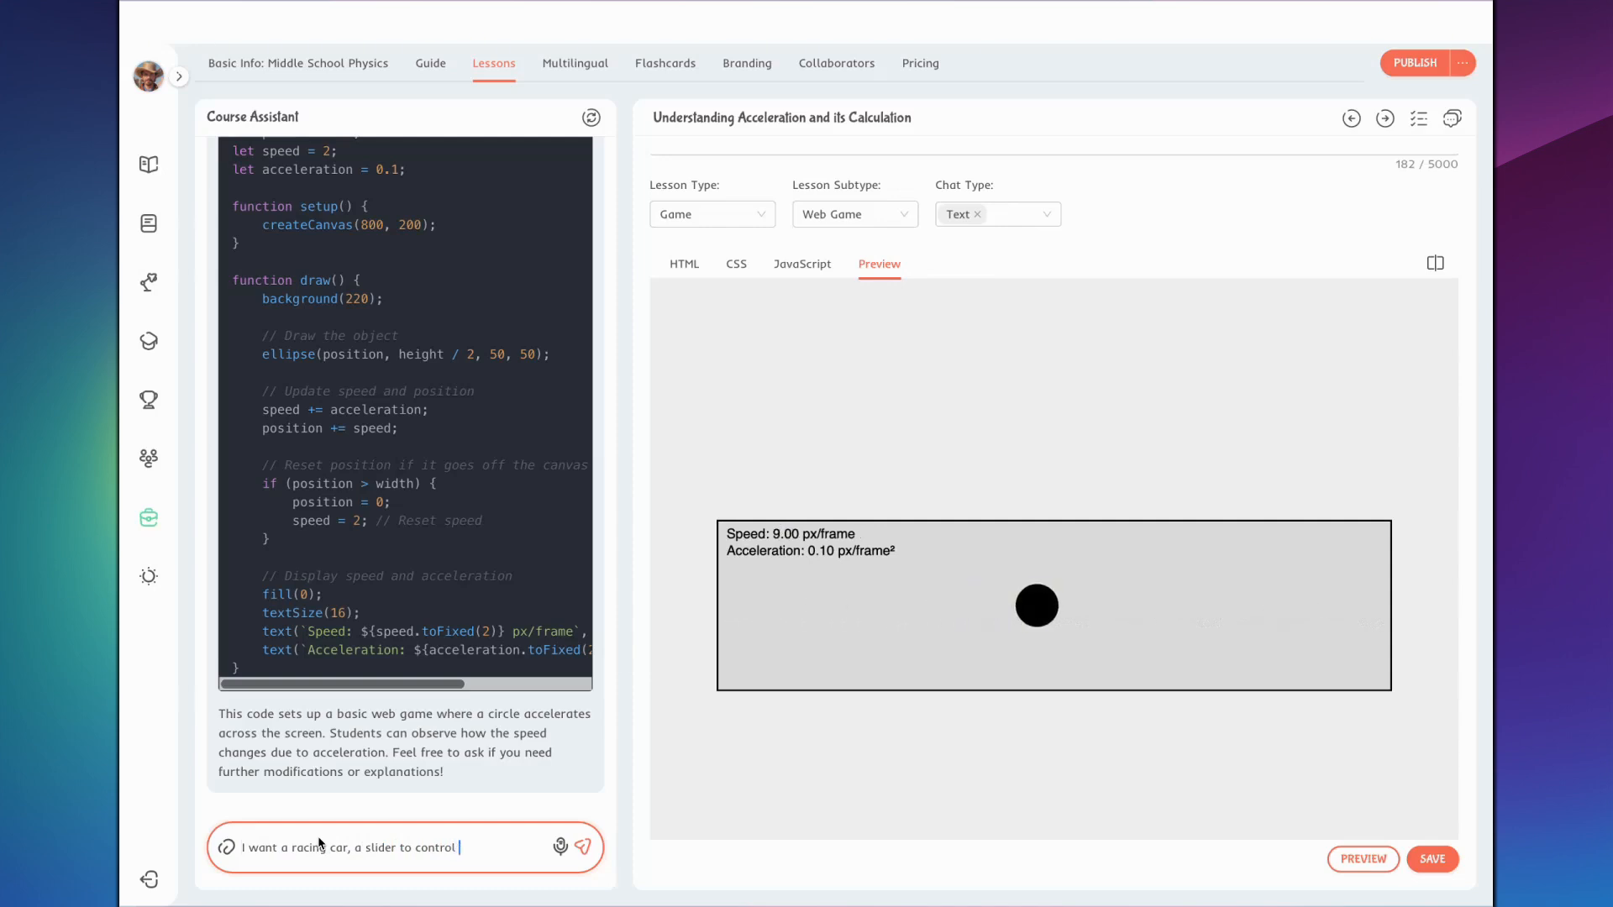
text(the speed, and a button )
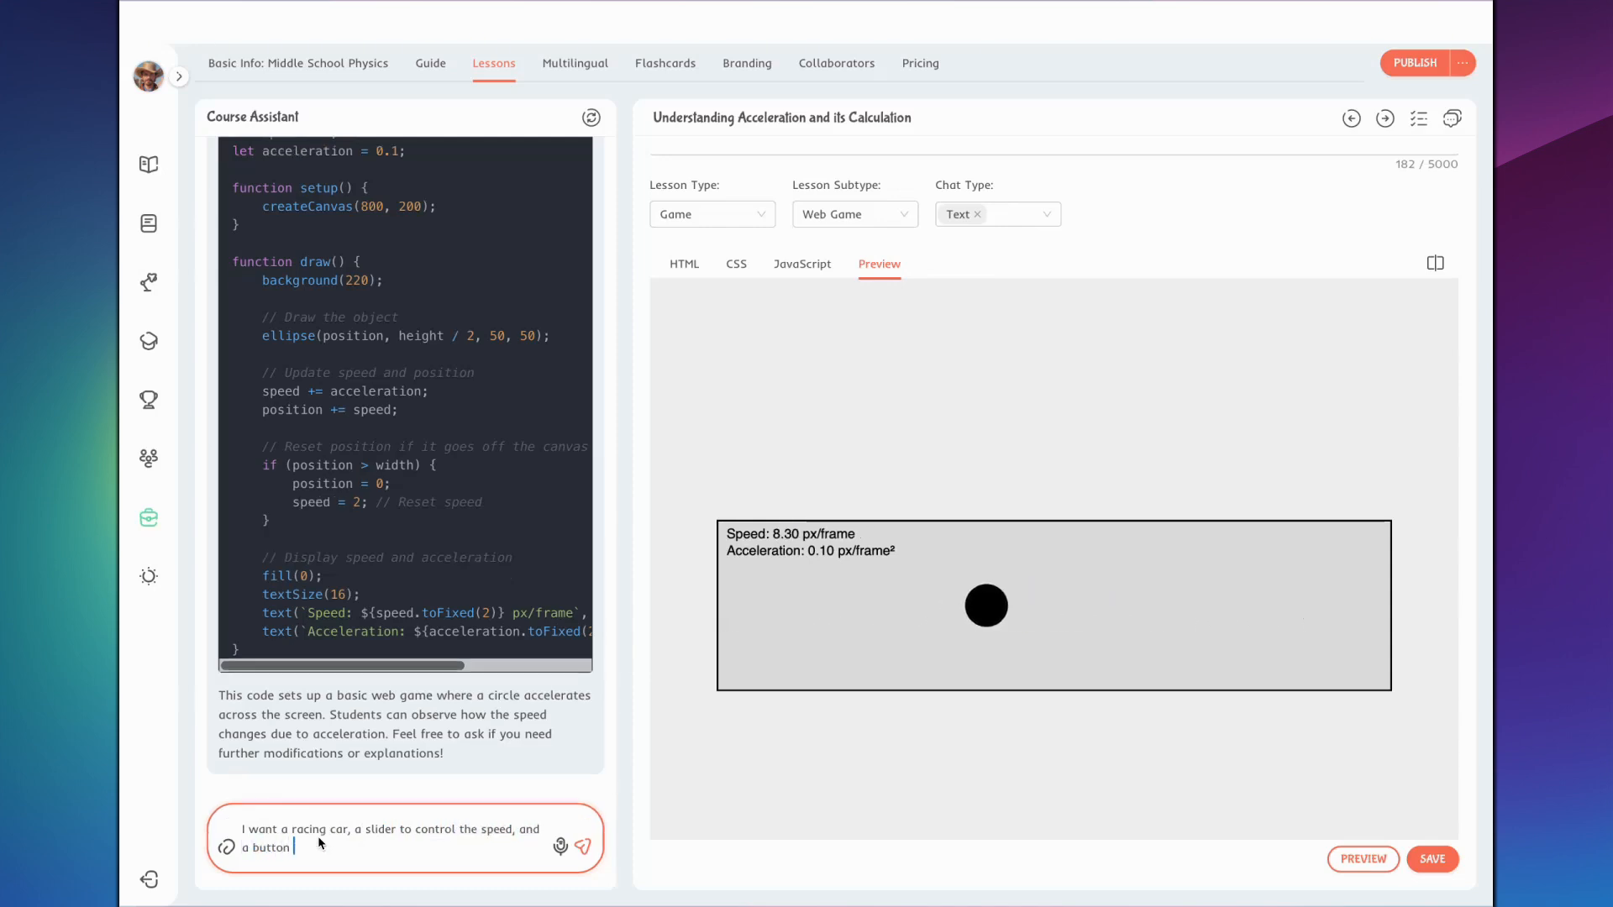
text(to start/stop the )
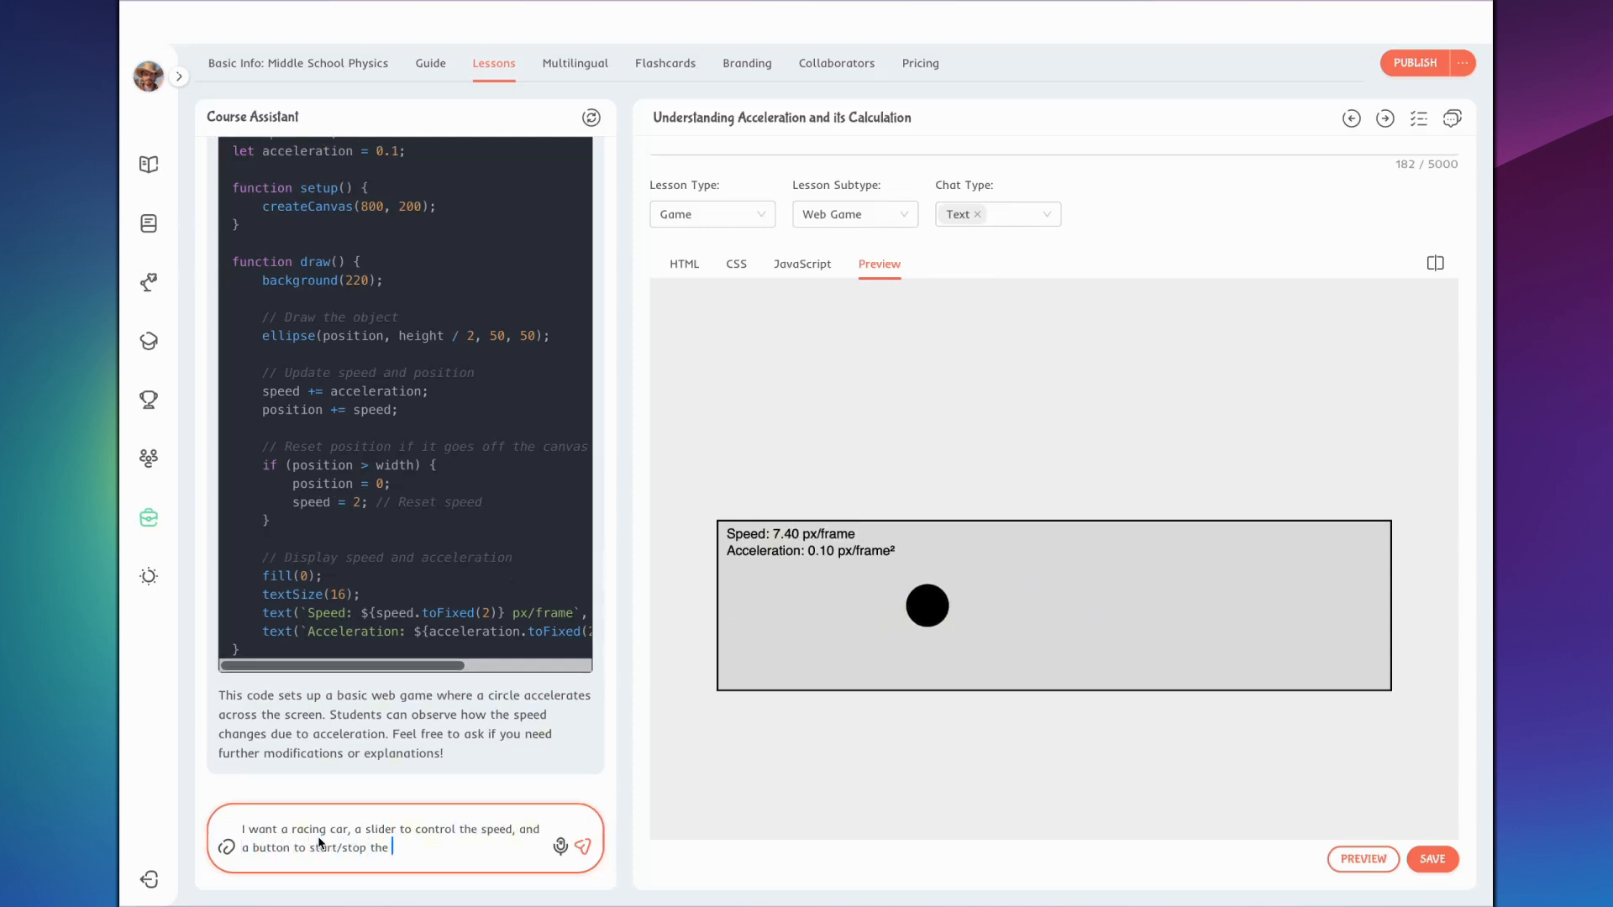
text(game)
key(Return)
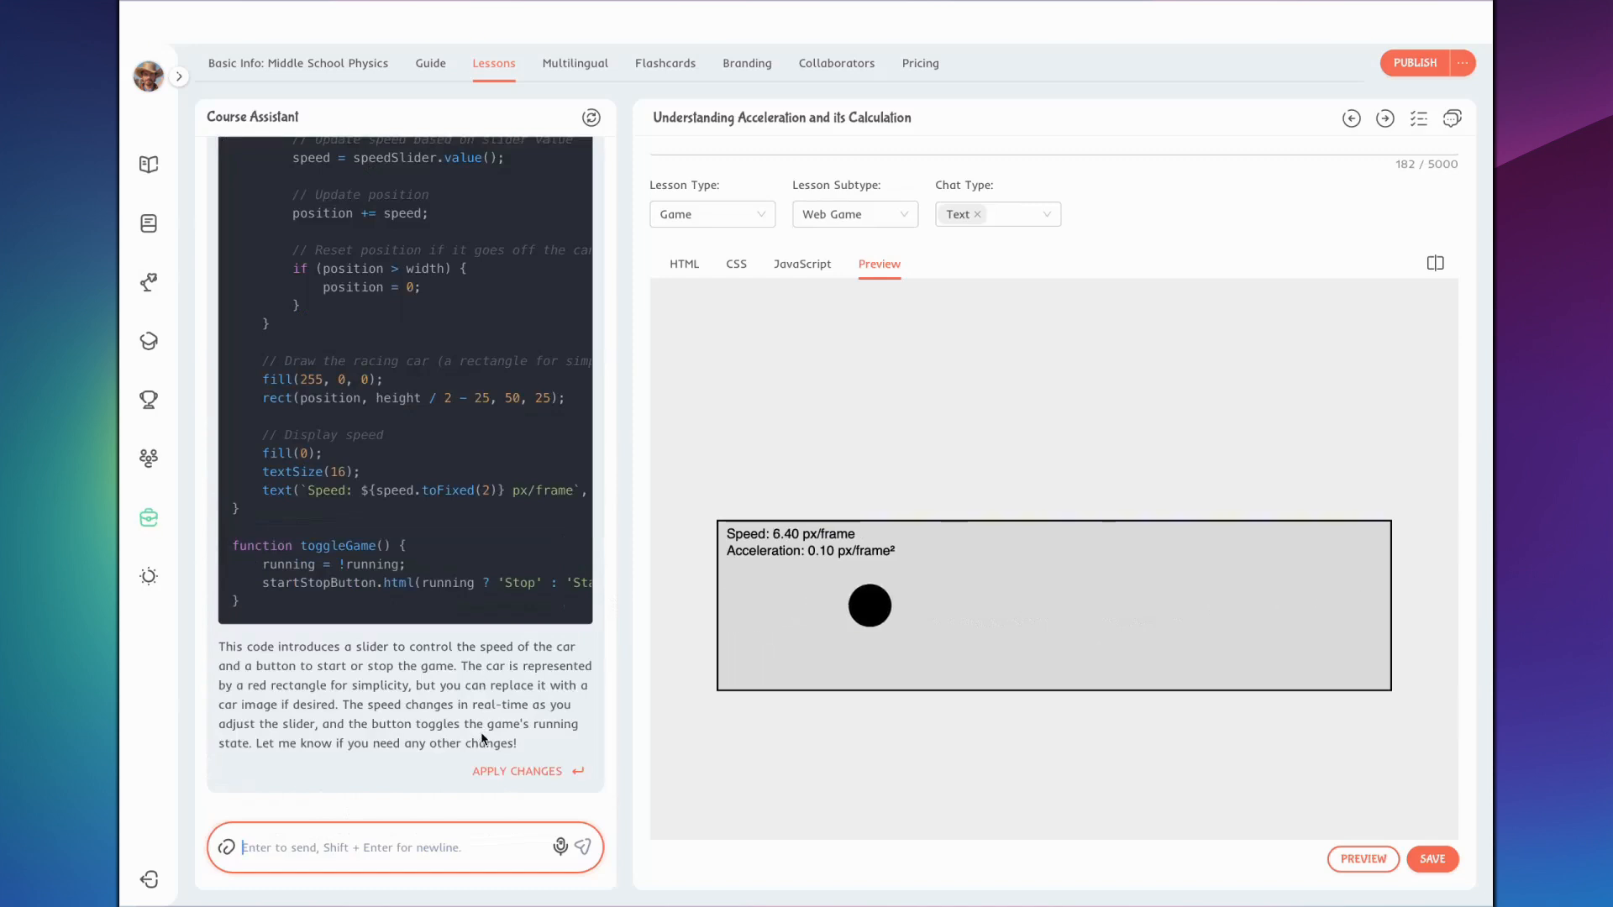
- Apply the assistant's racing car changes to the lesson code and test starting and stopping the game in the preview
click(520, 772)
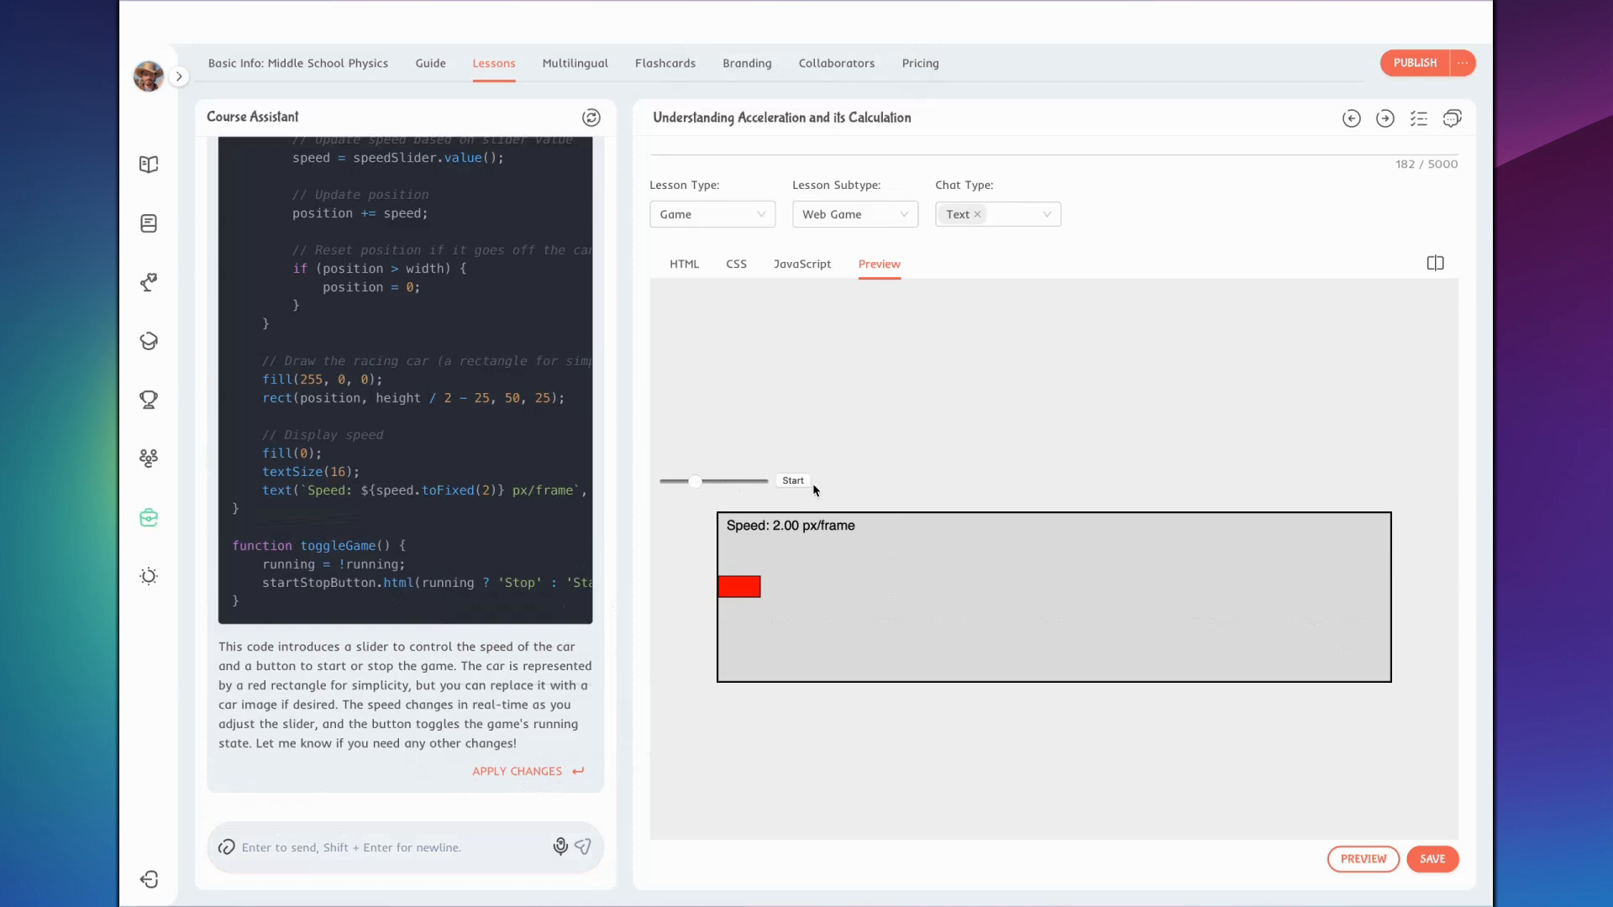
click(789, 481)
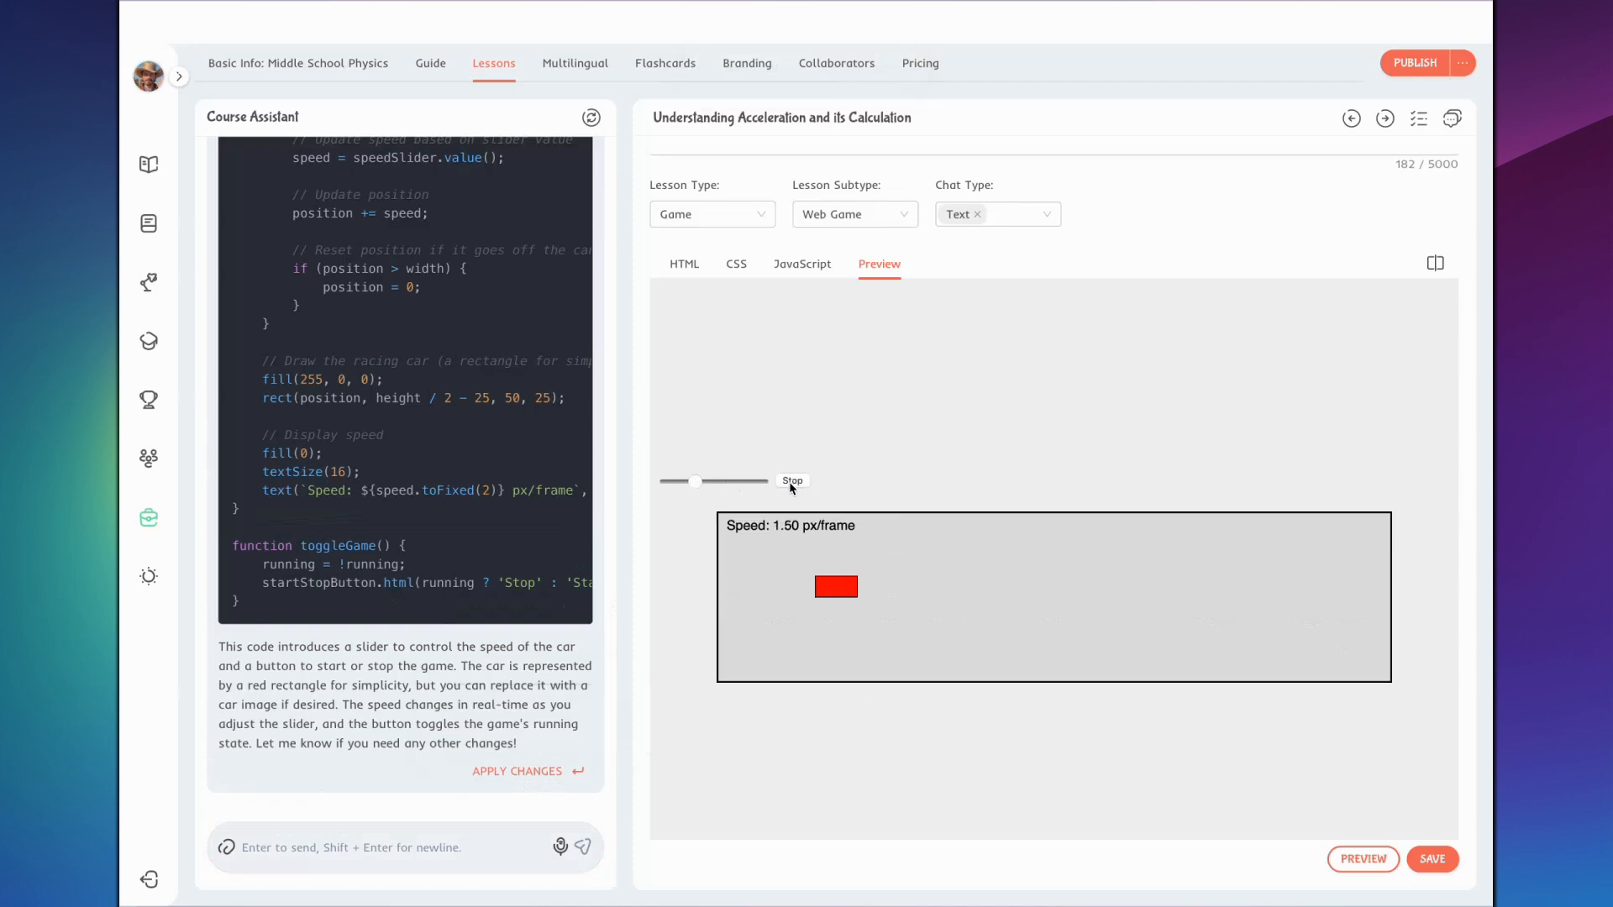
click(789, 481)
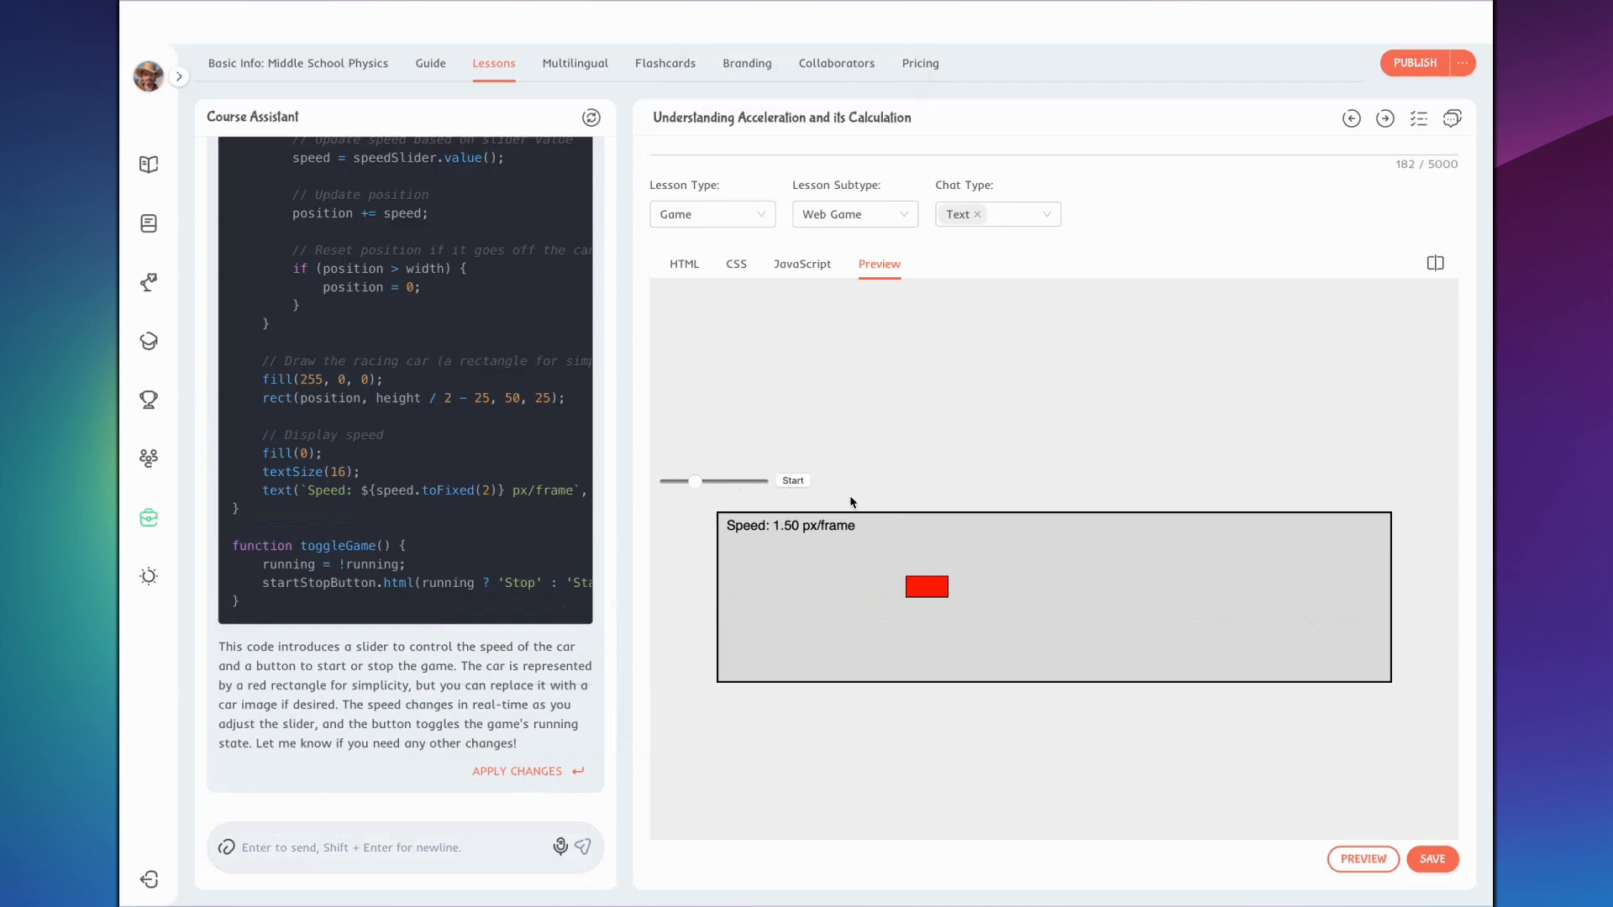
scroll(938, 654, down, 1)
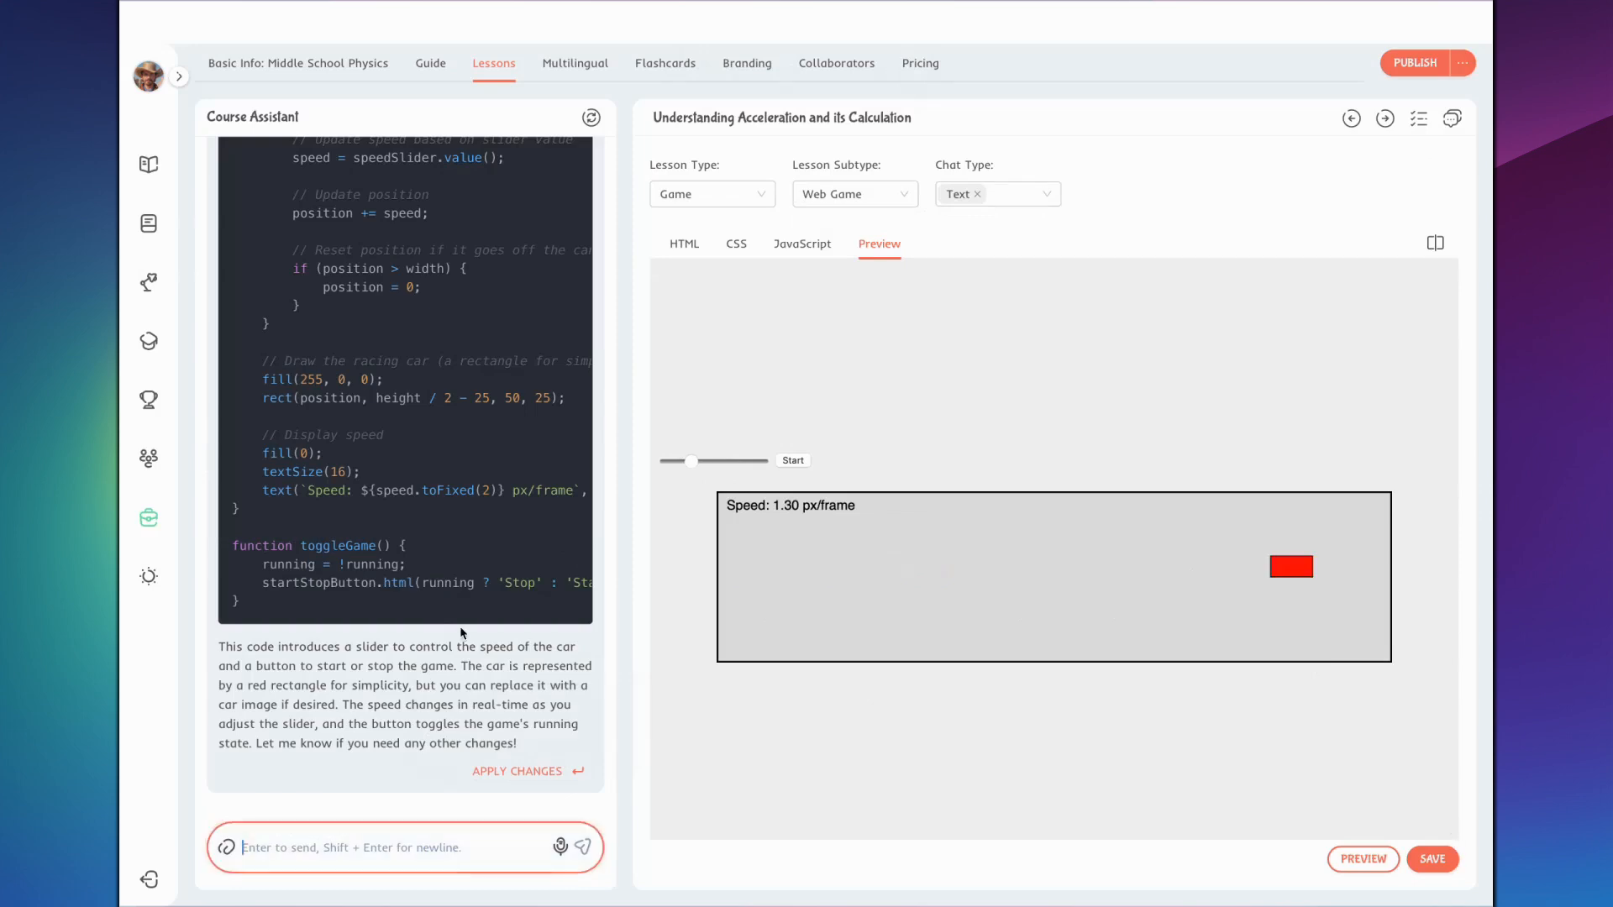
- Ask the assistant "Improve the style of the game, use bright colors and optimize the design of the car." and save the lesson
text(Improve the style of )
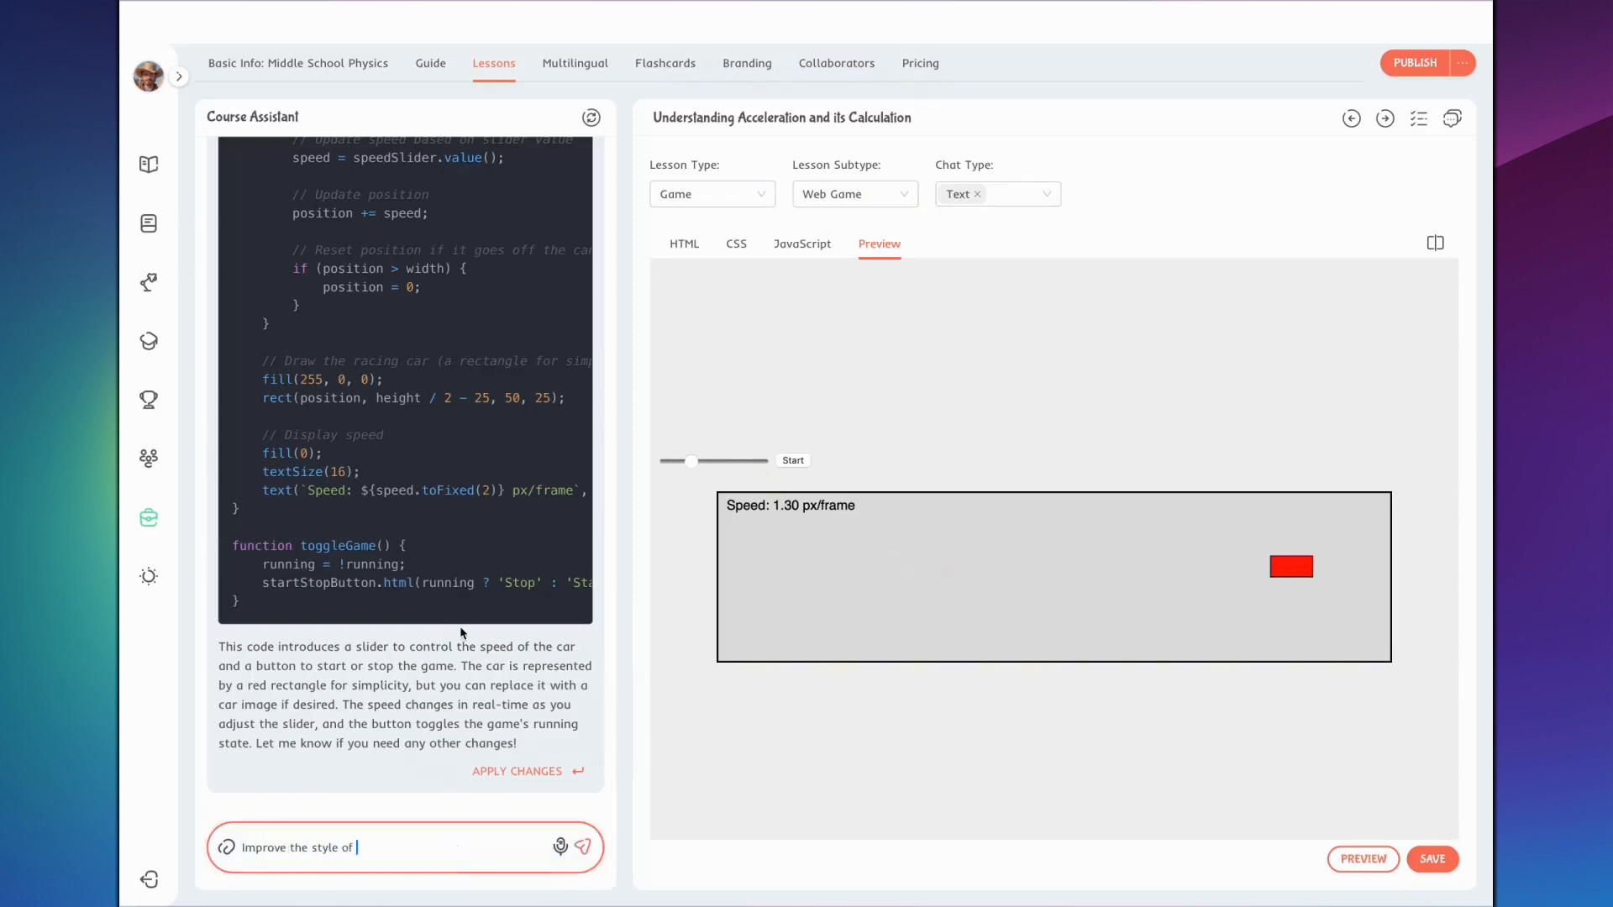
text(the game, use bright colors and c)
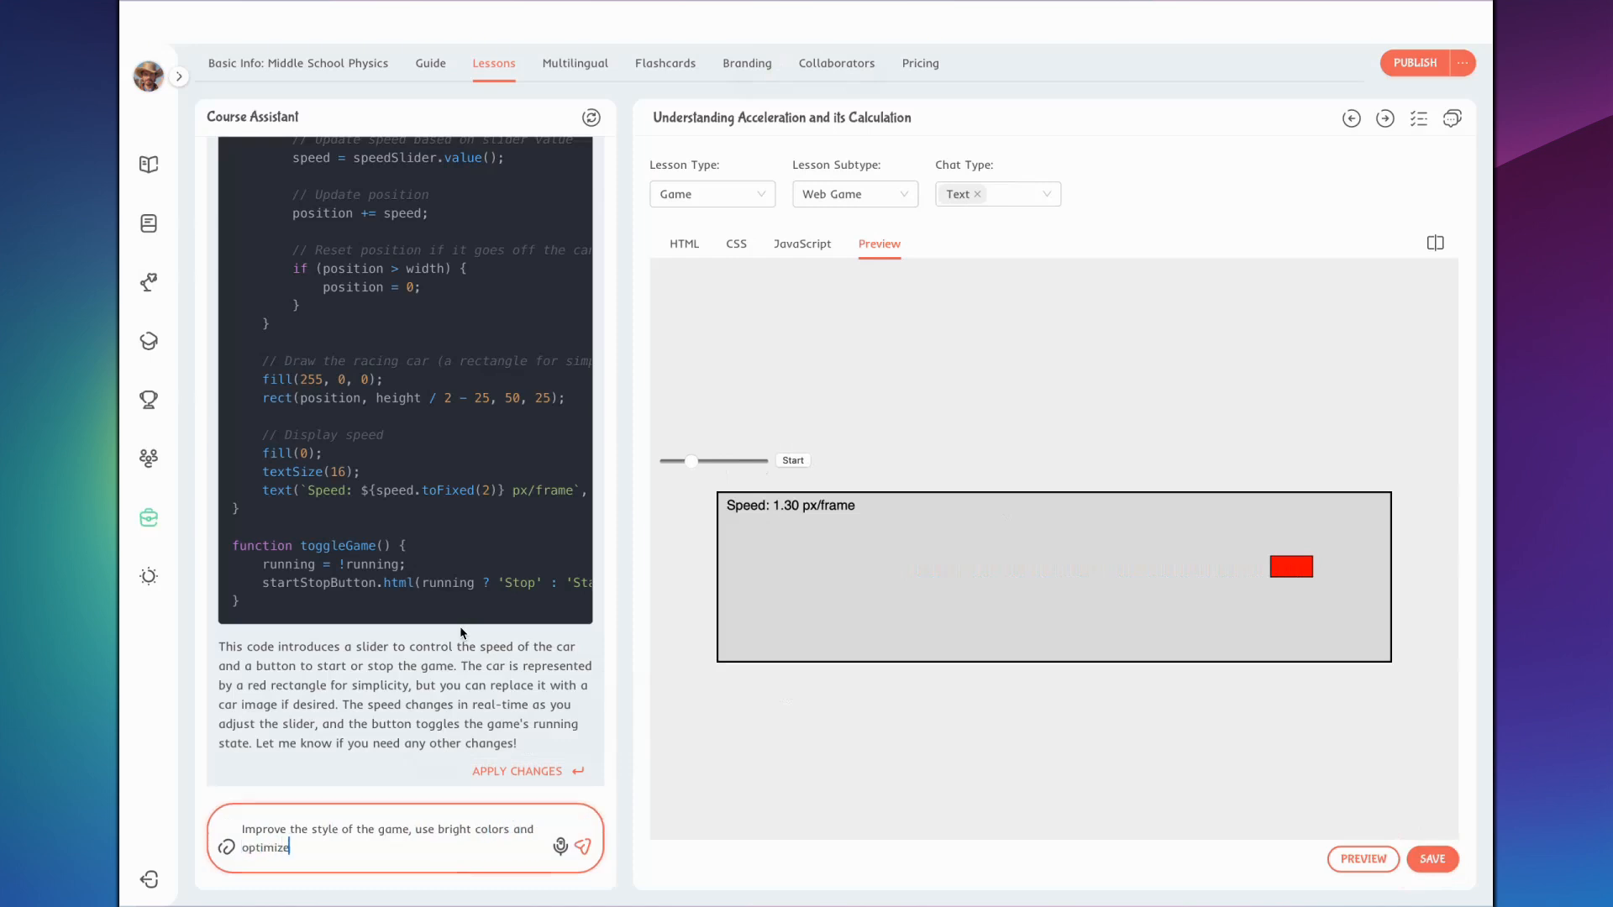
text(ptimize the design of the car.)
key(Return)
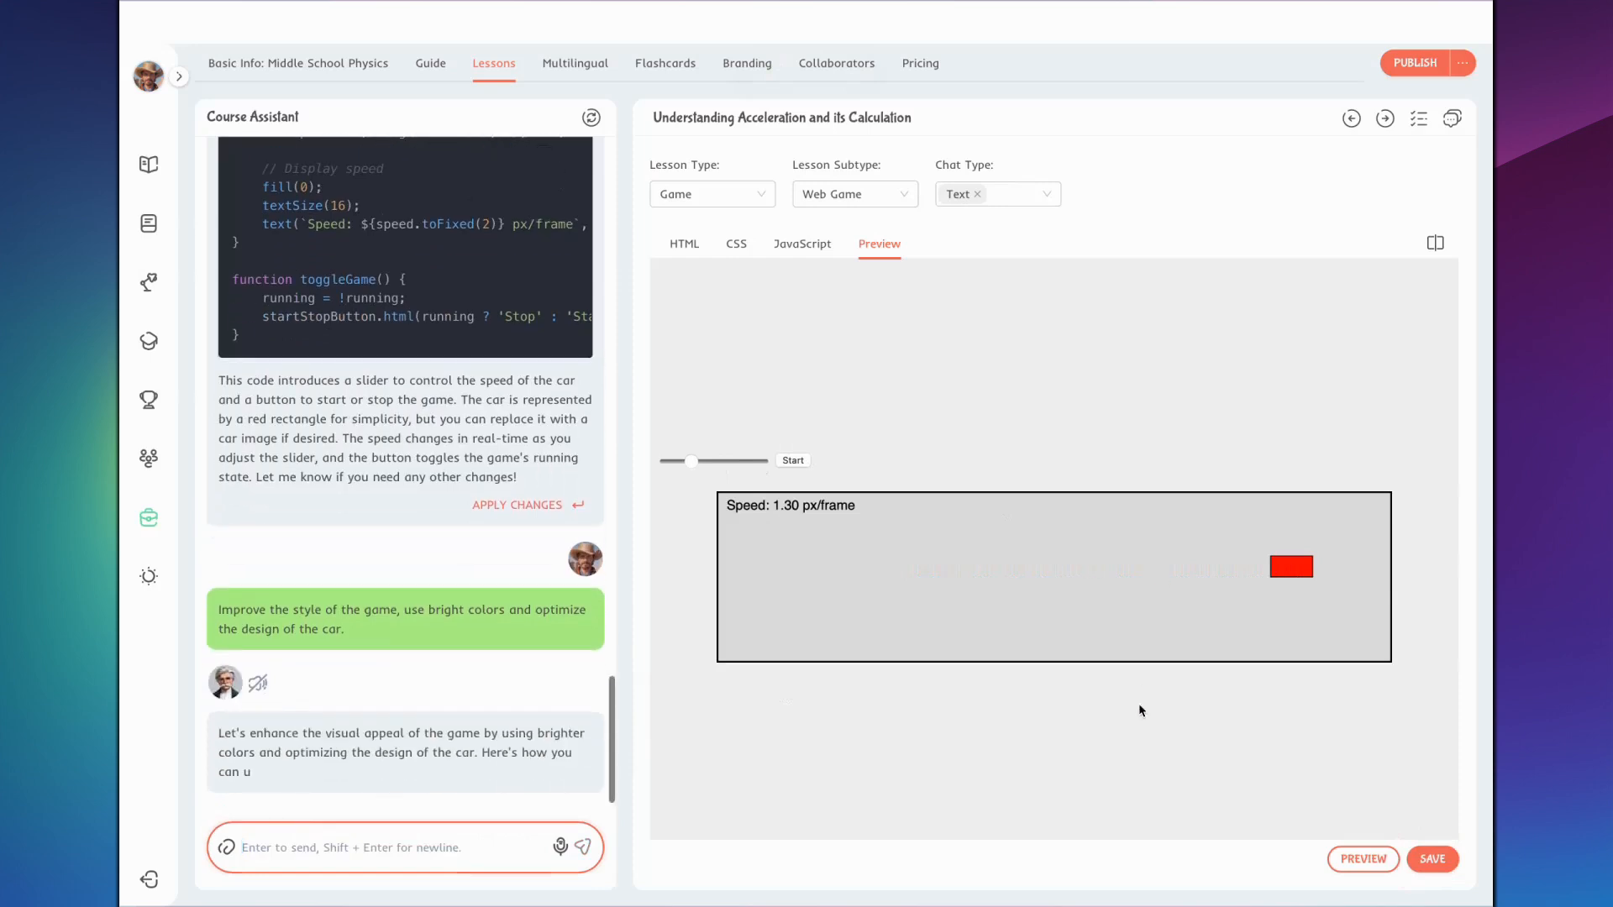
click(1443, 864)
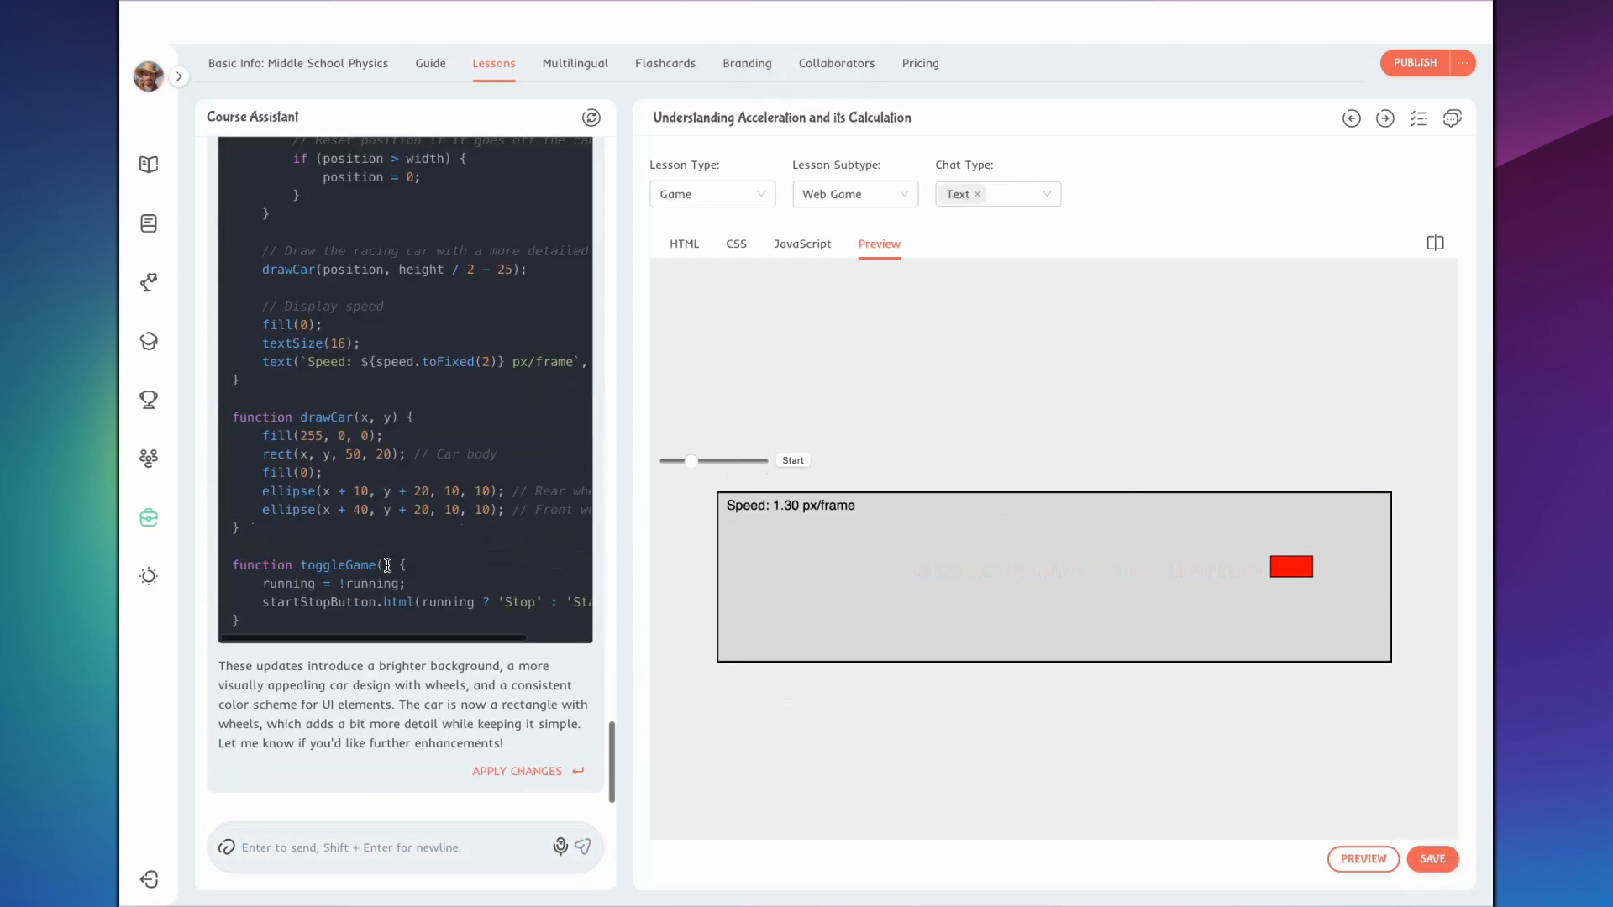
- Apply the assistant's styling changes, run the game in the preview at a speed of about 3.20 px/frame, and save the lesson
click(530, 773)
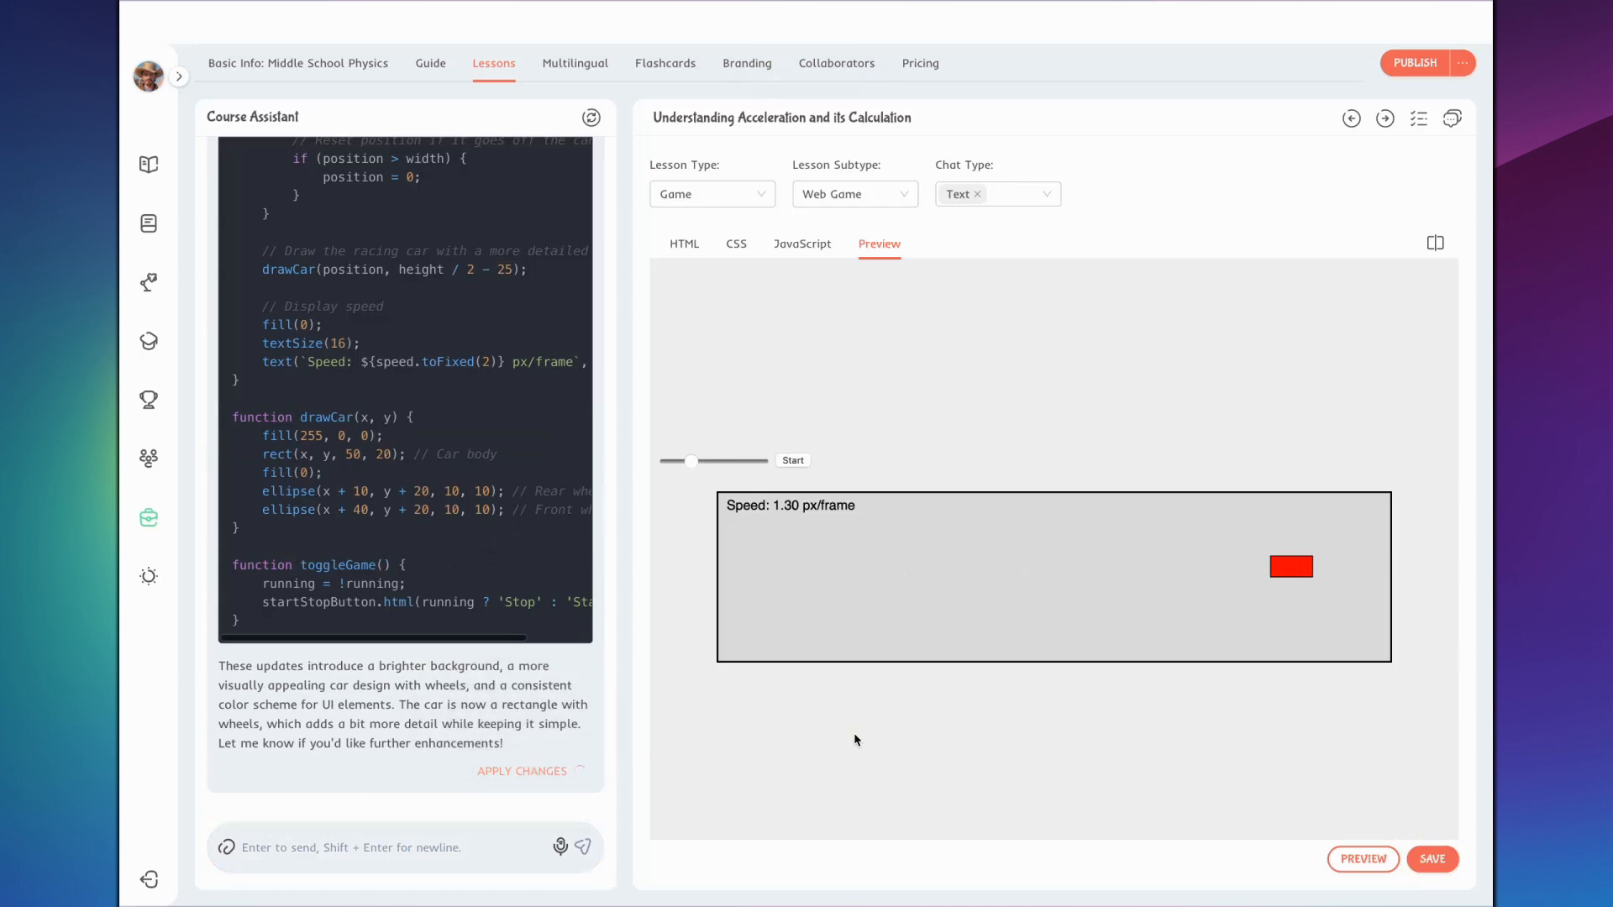
click(734, 475)
click(802, 473)
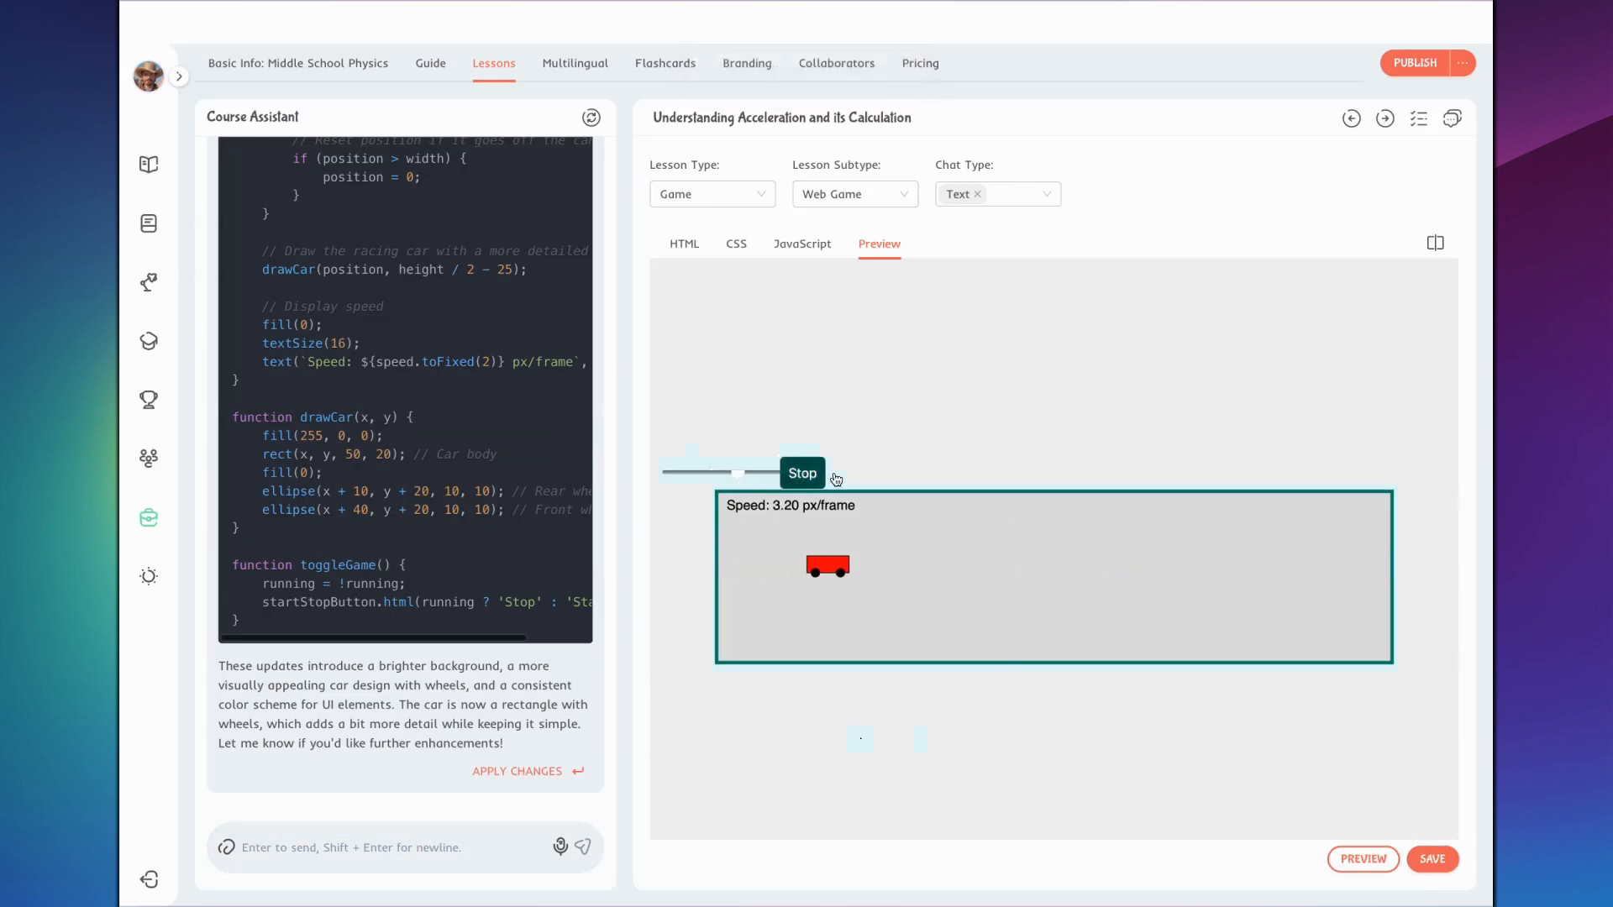
click(1435, 859)
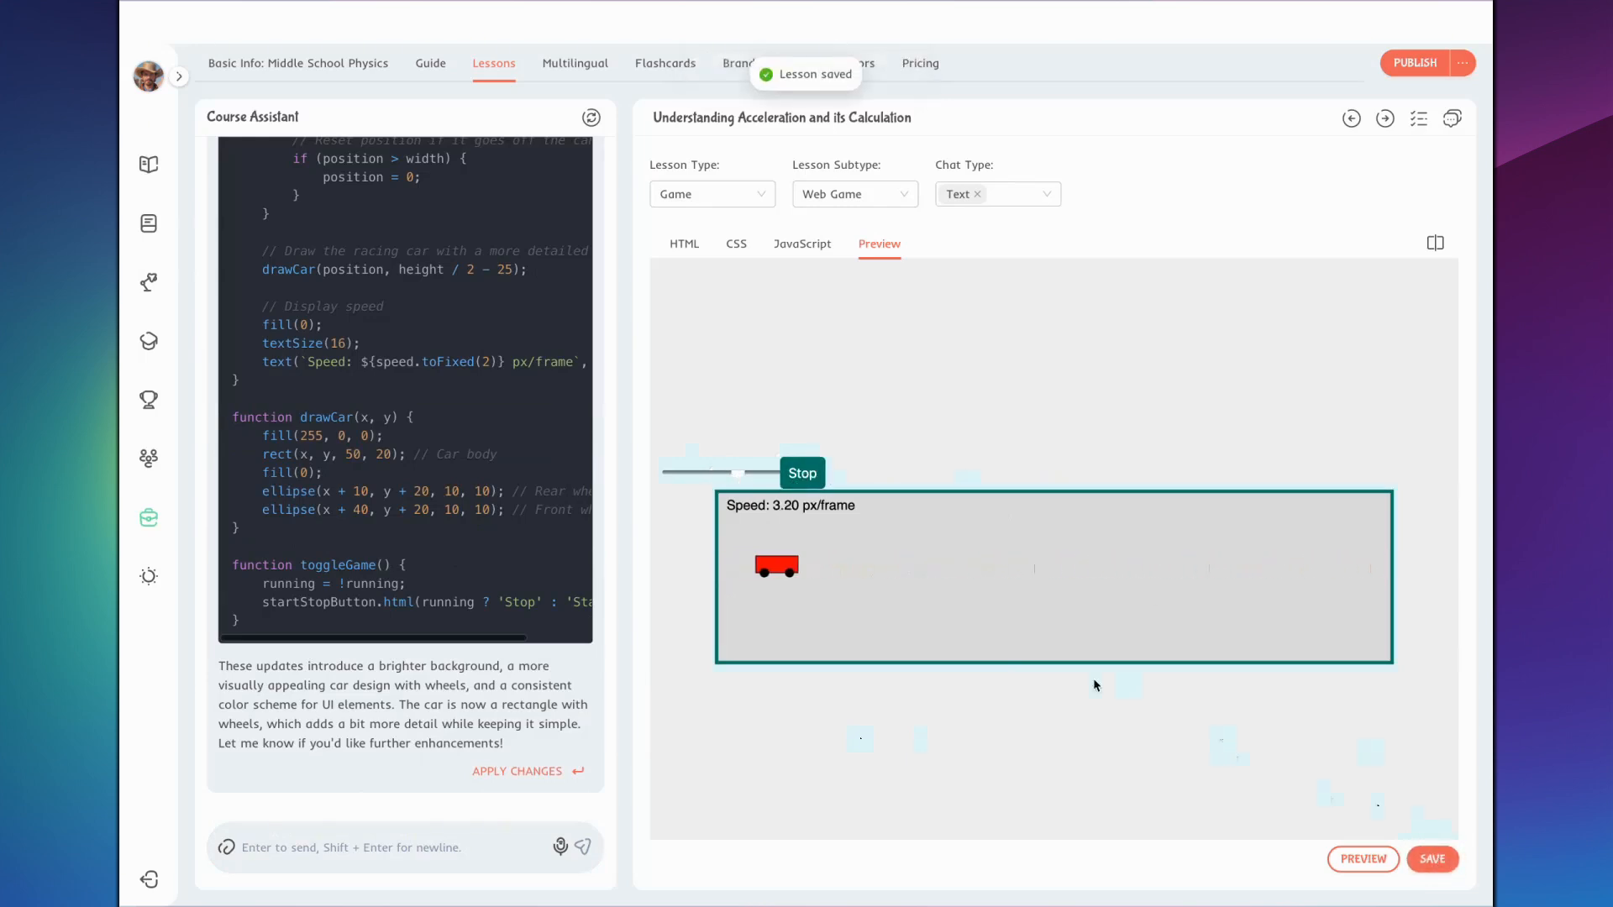
click(802, 473)
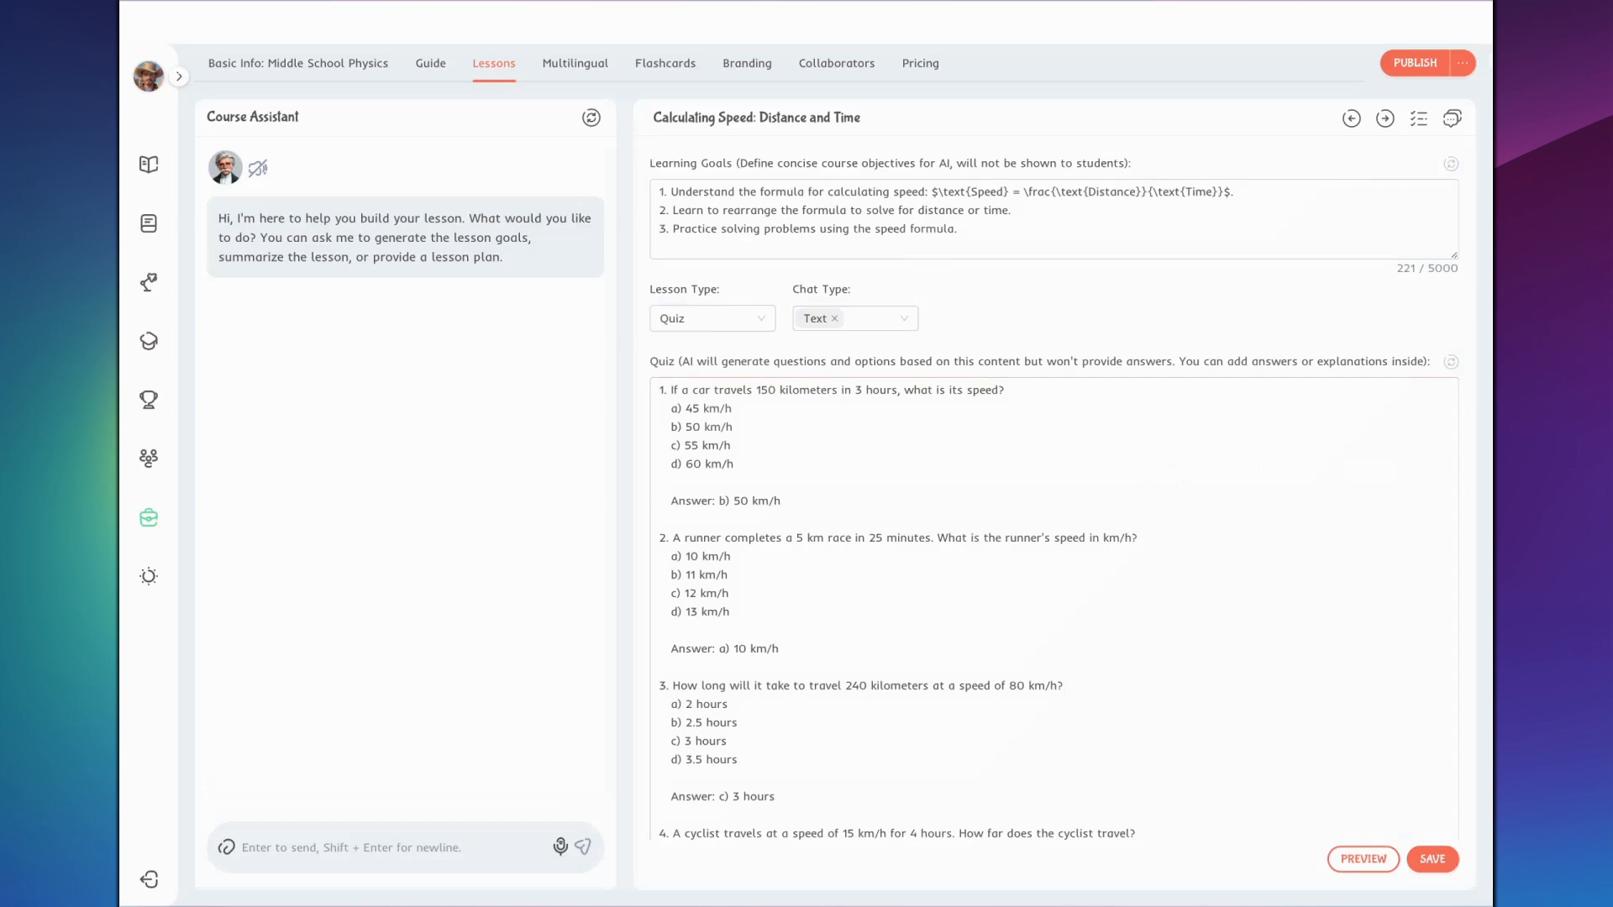
- Review and preview the "Calculating Speed: Distance and Time" quiz, answer its first question with 1 and 2, and return to the lesson editor
scroll(924, 538, down, 2)
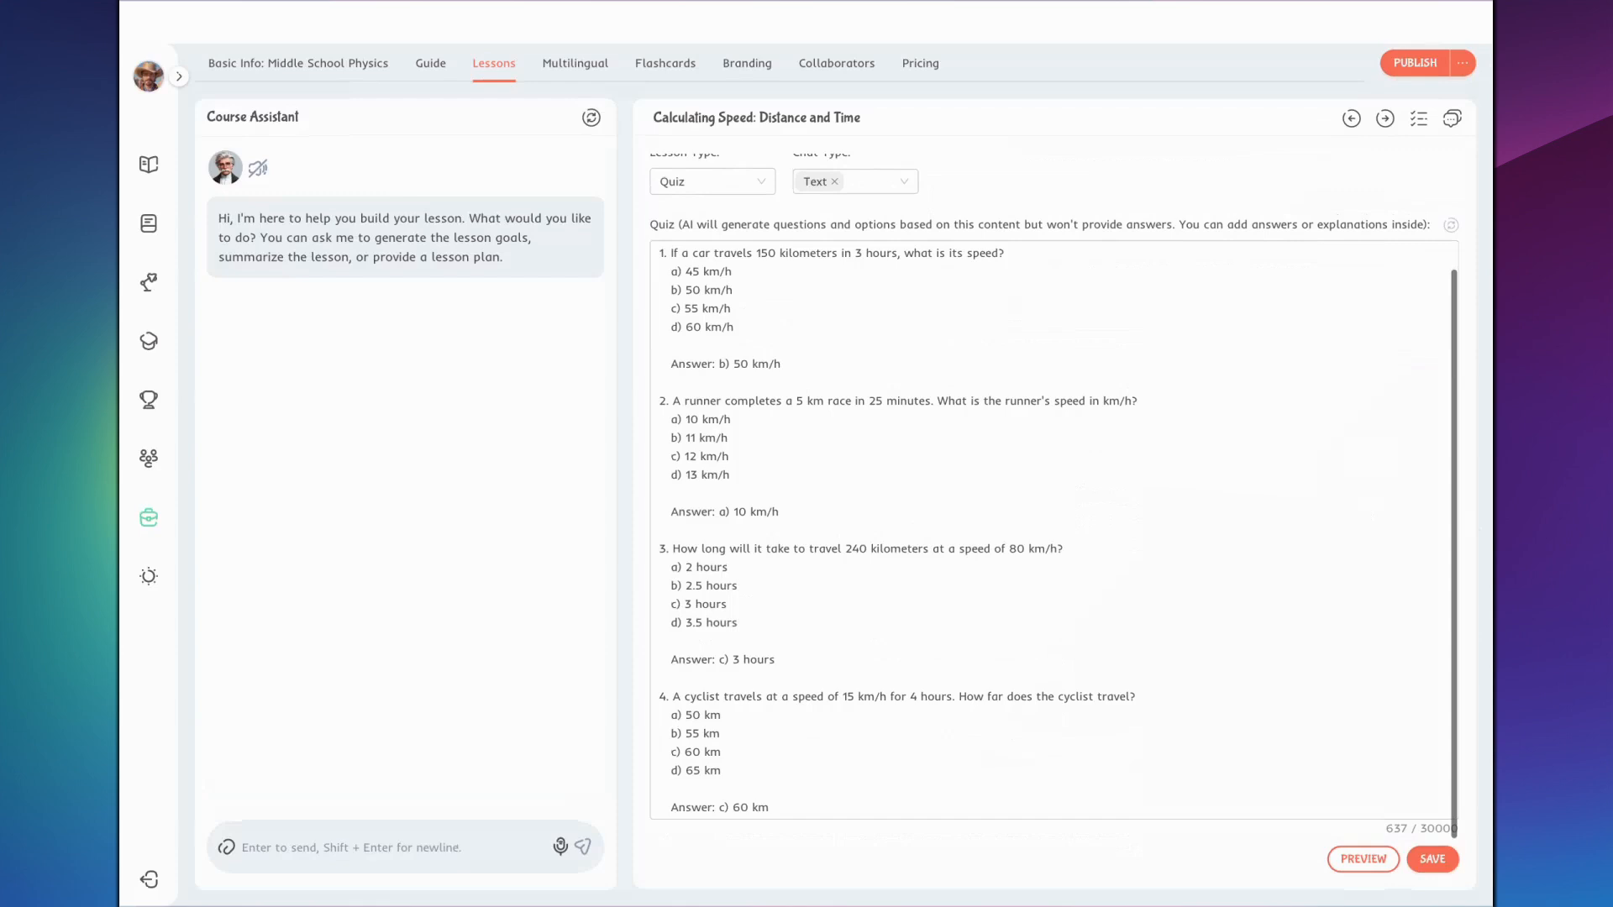
click(887, 588)
scroll(936, 527, up, 2)
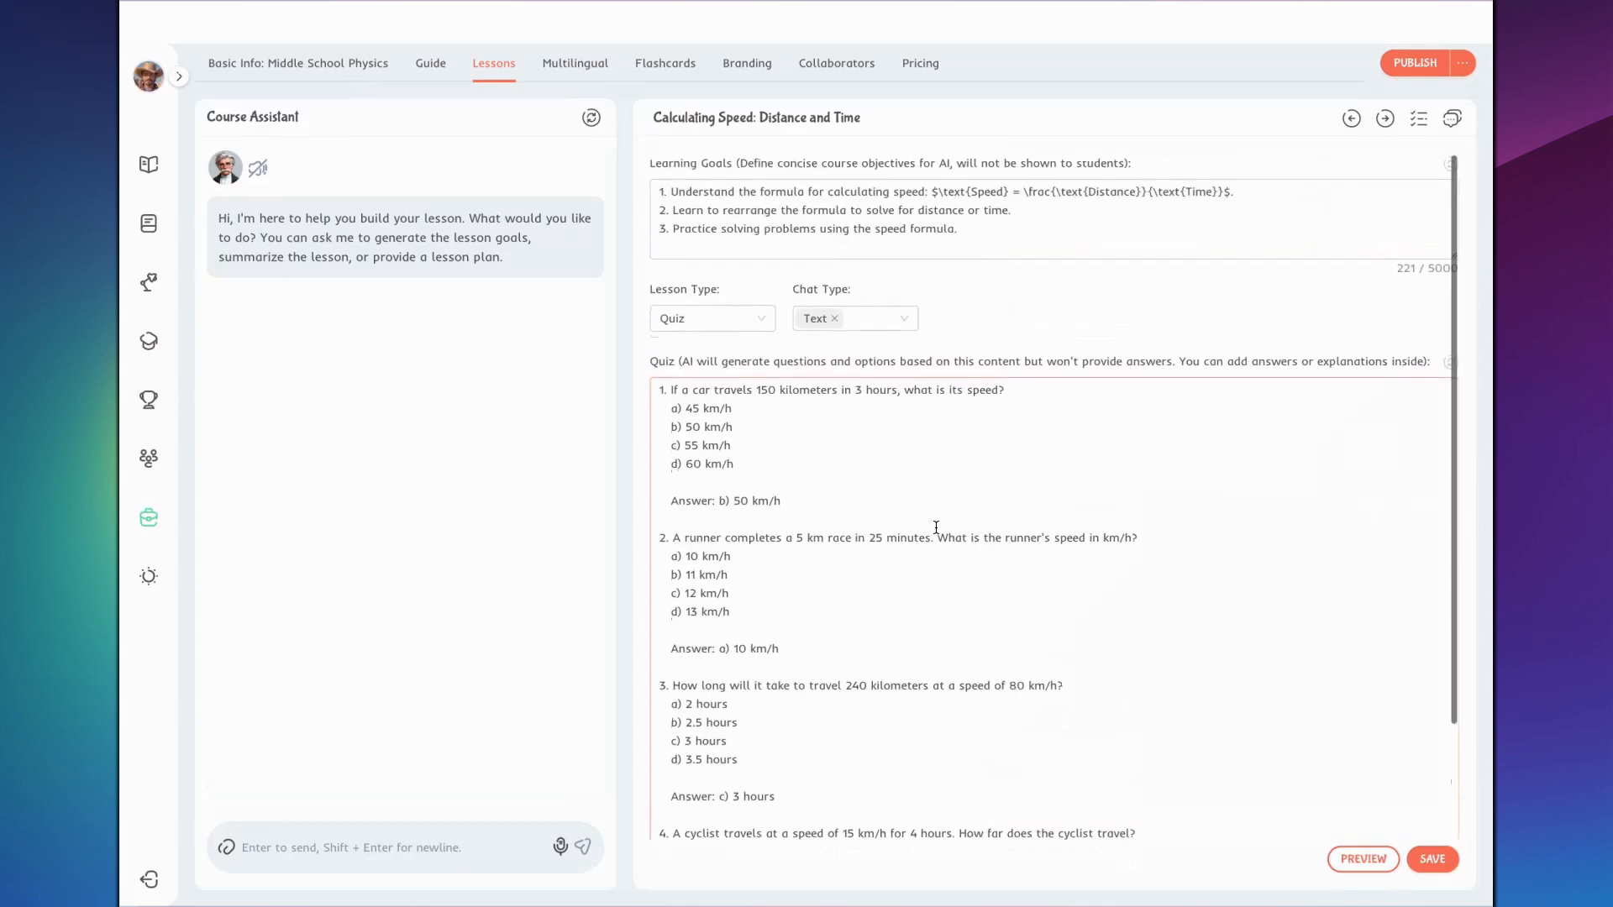
scroll(890, 621, down, 2)
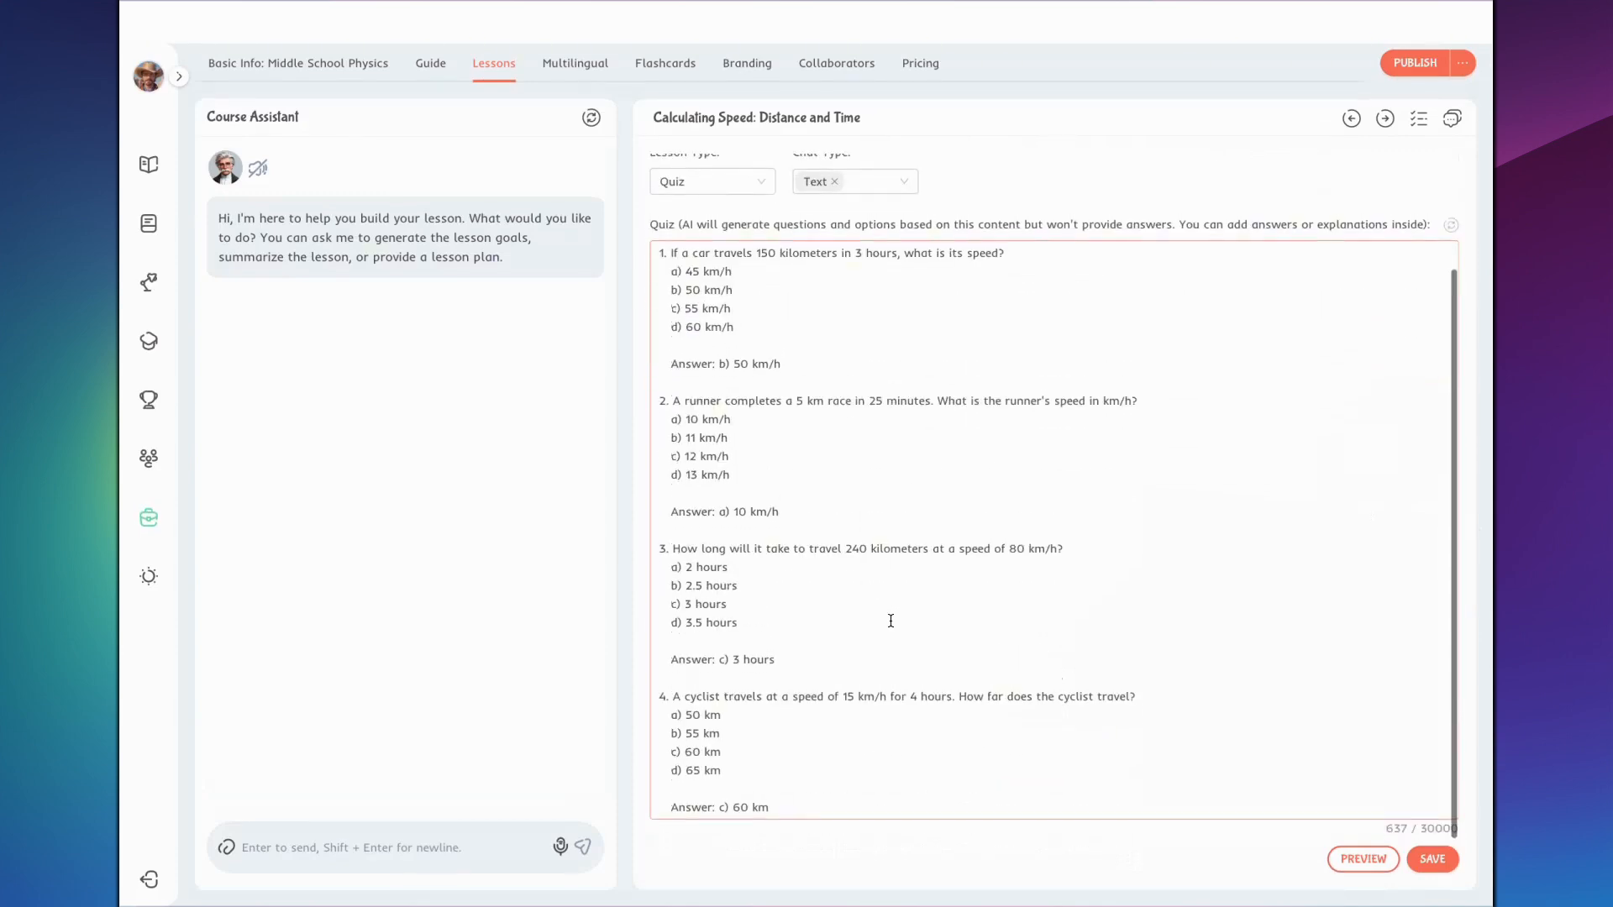
click(1363, 858)
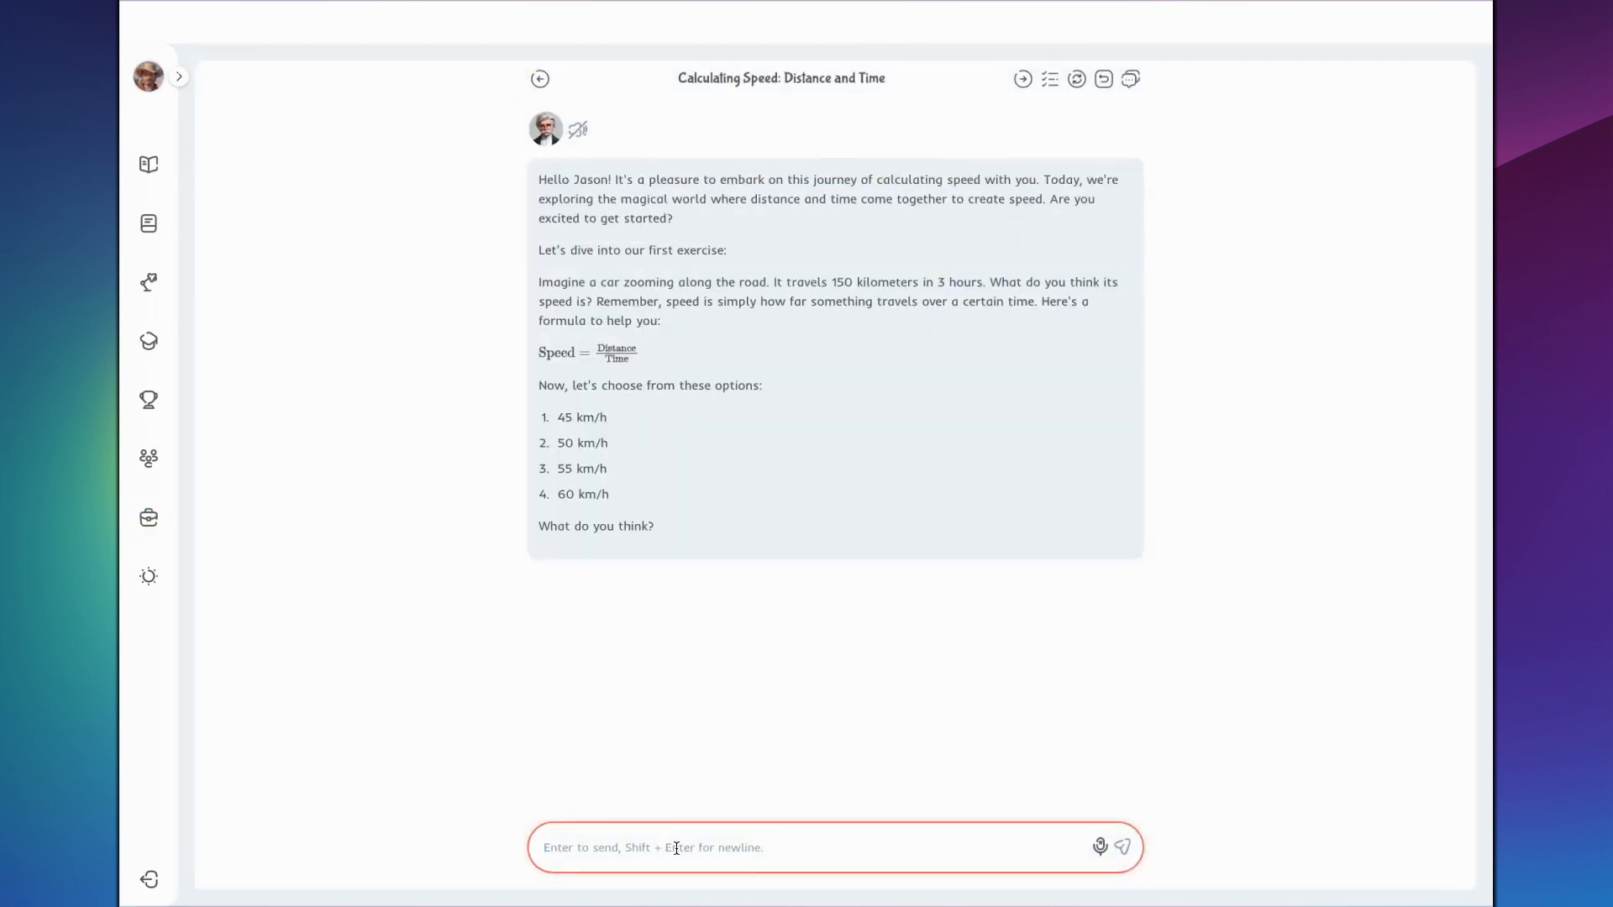
text(1)
key(Return)
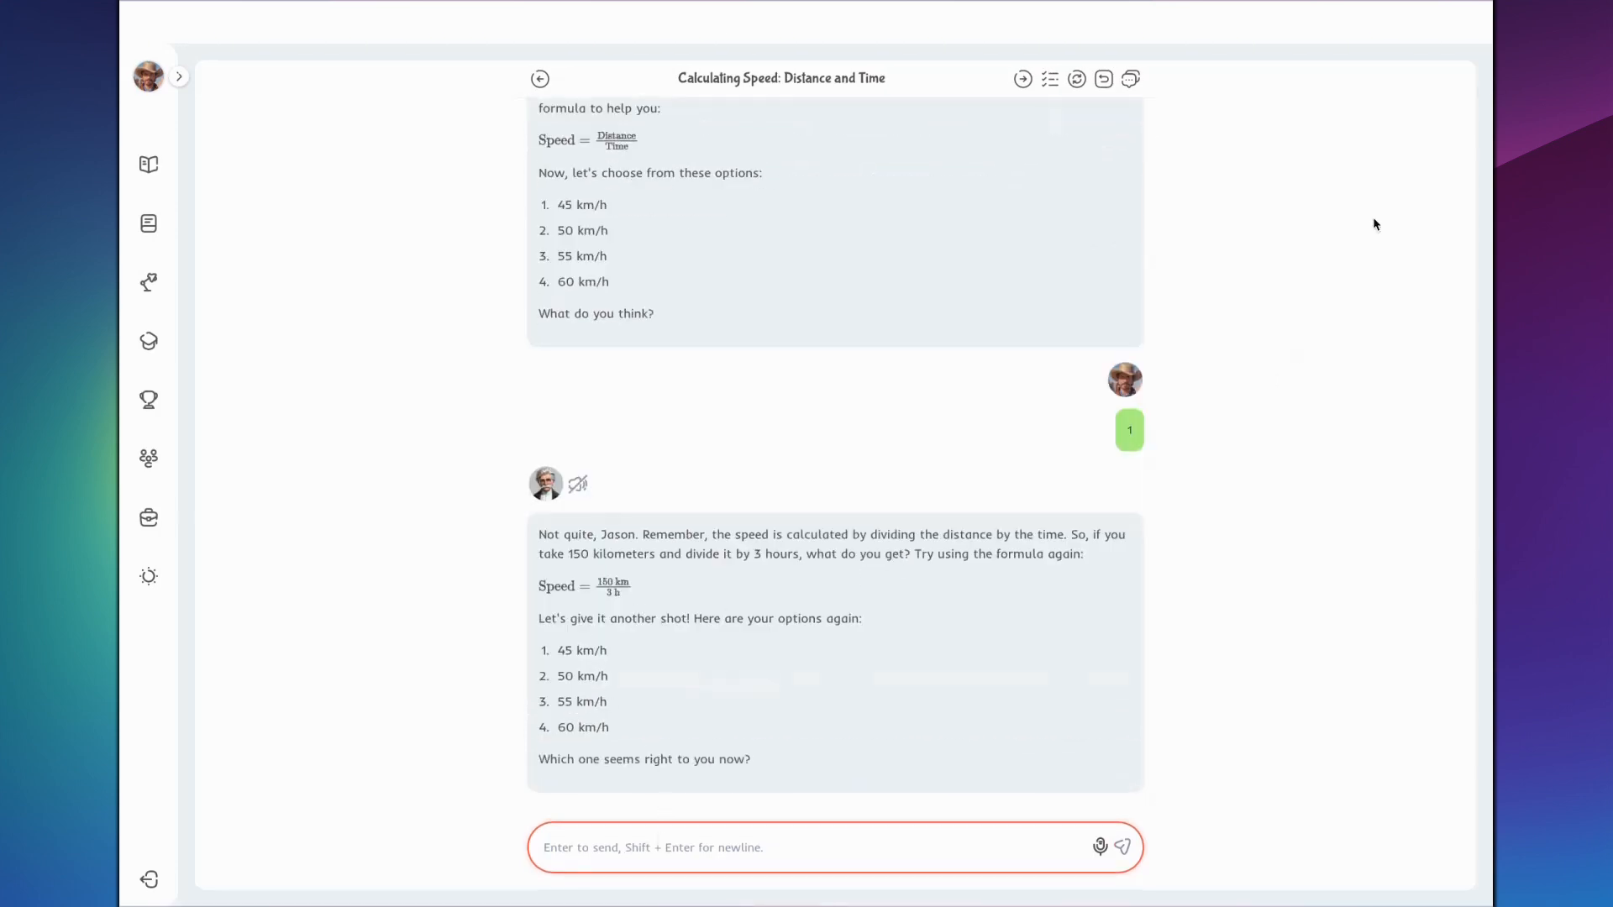
text(2)
key(Return)
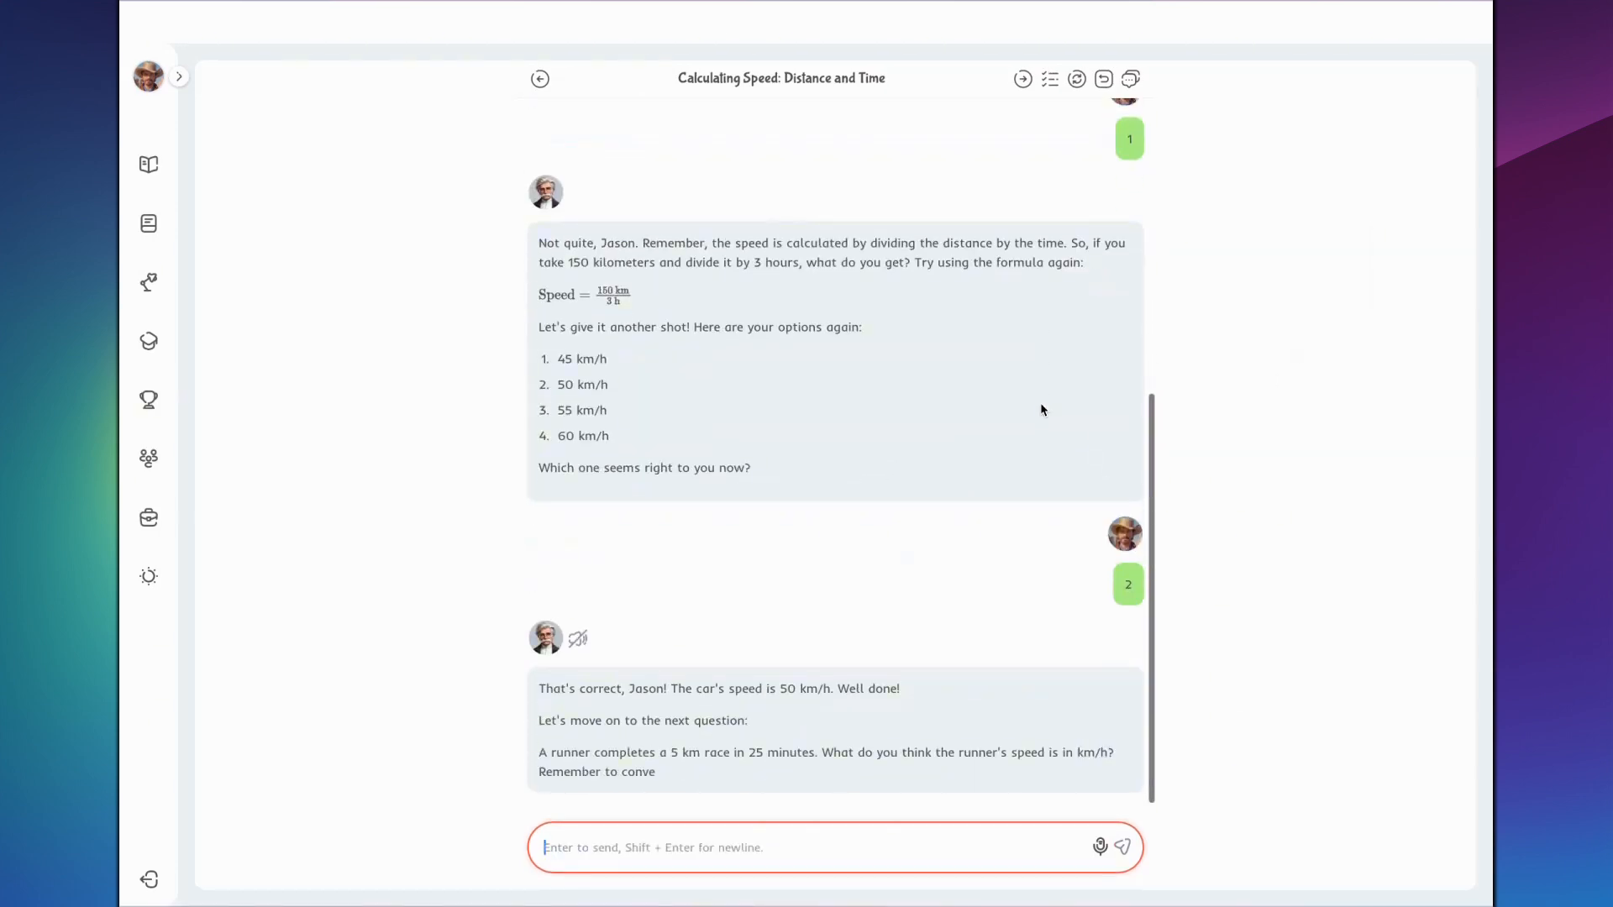
click(1105, 80)
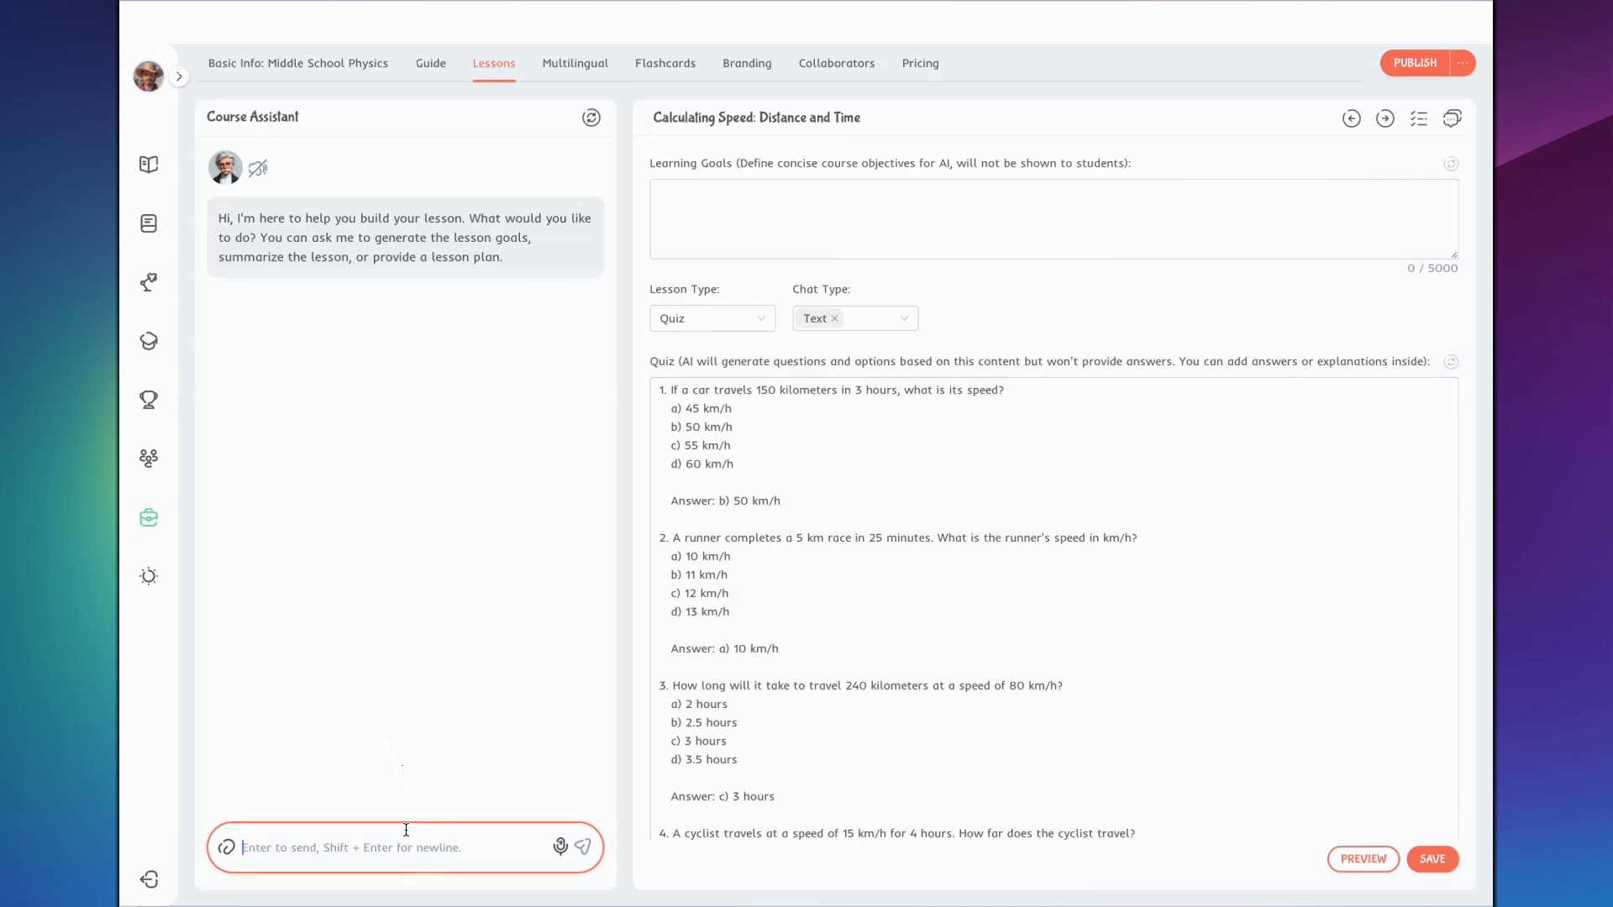
- Ask the assistant "Generate more quiz questions" and copy its whole reply
text(Generate more quiz questions)
key(Return)
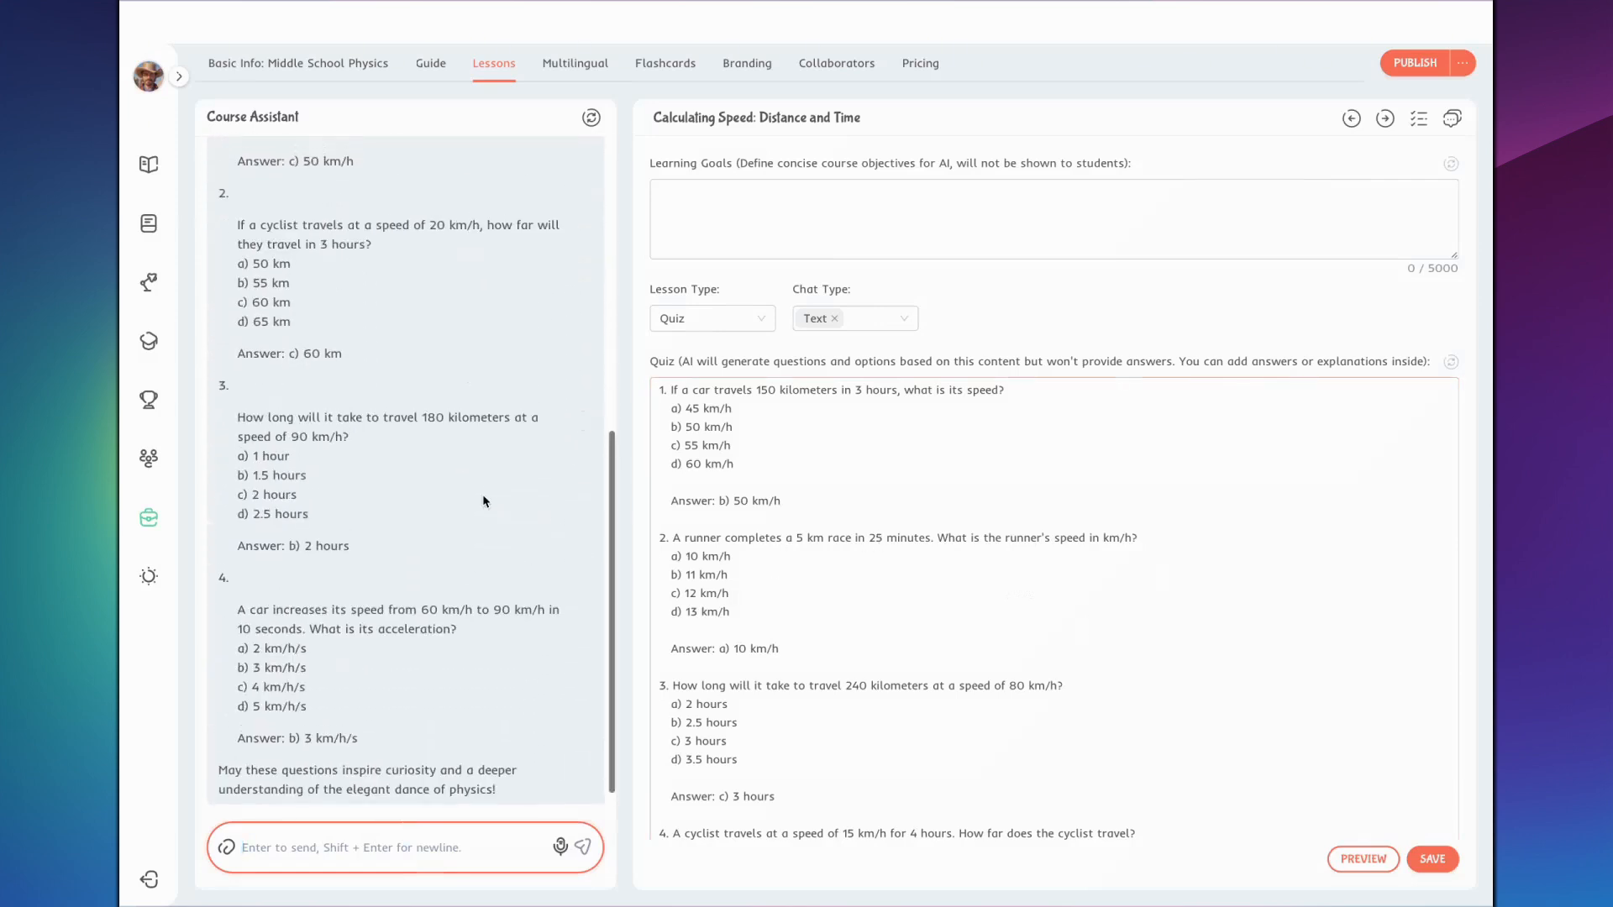
scroll(482, 502, up, 10)
click(258, 415)
- Append the copied questions below question 4 of the quiz and delete the closing sentence after the last answer
scroll(812, 762, down, 2)
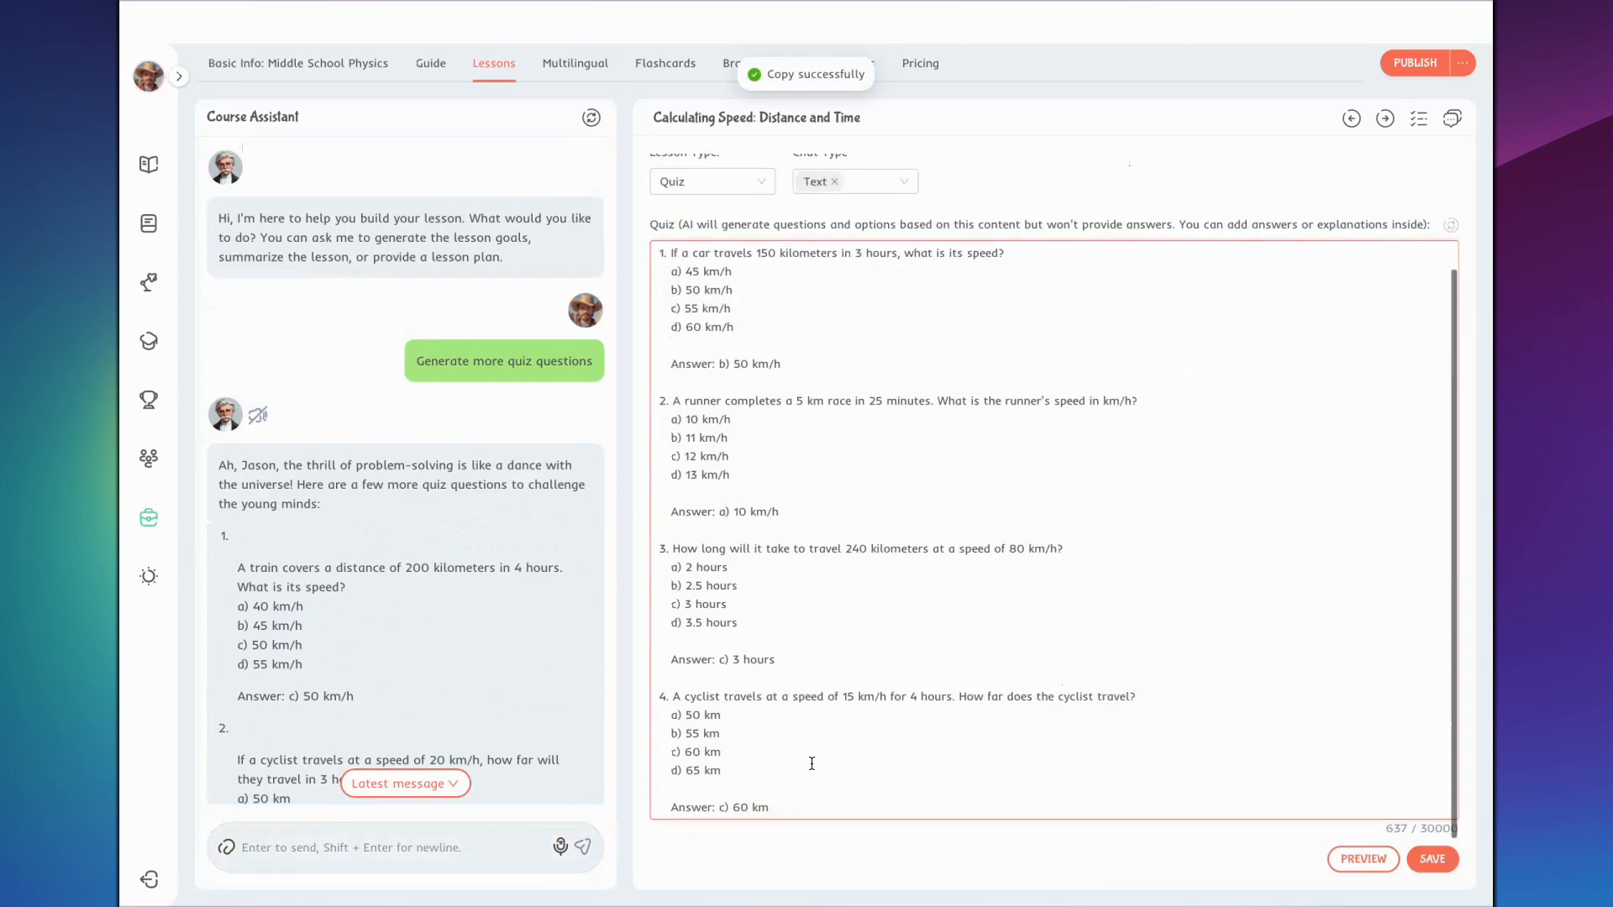
key(Return)
key(Return)
key(ctrl+v)
key(shift+Up)
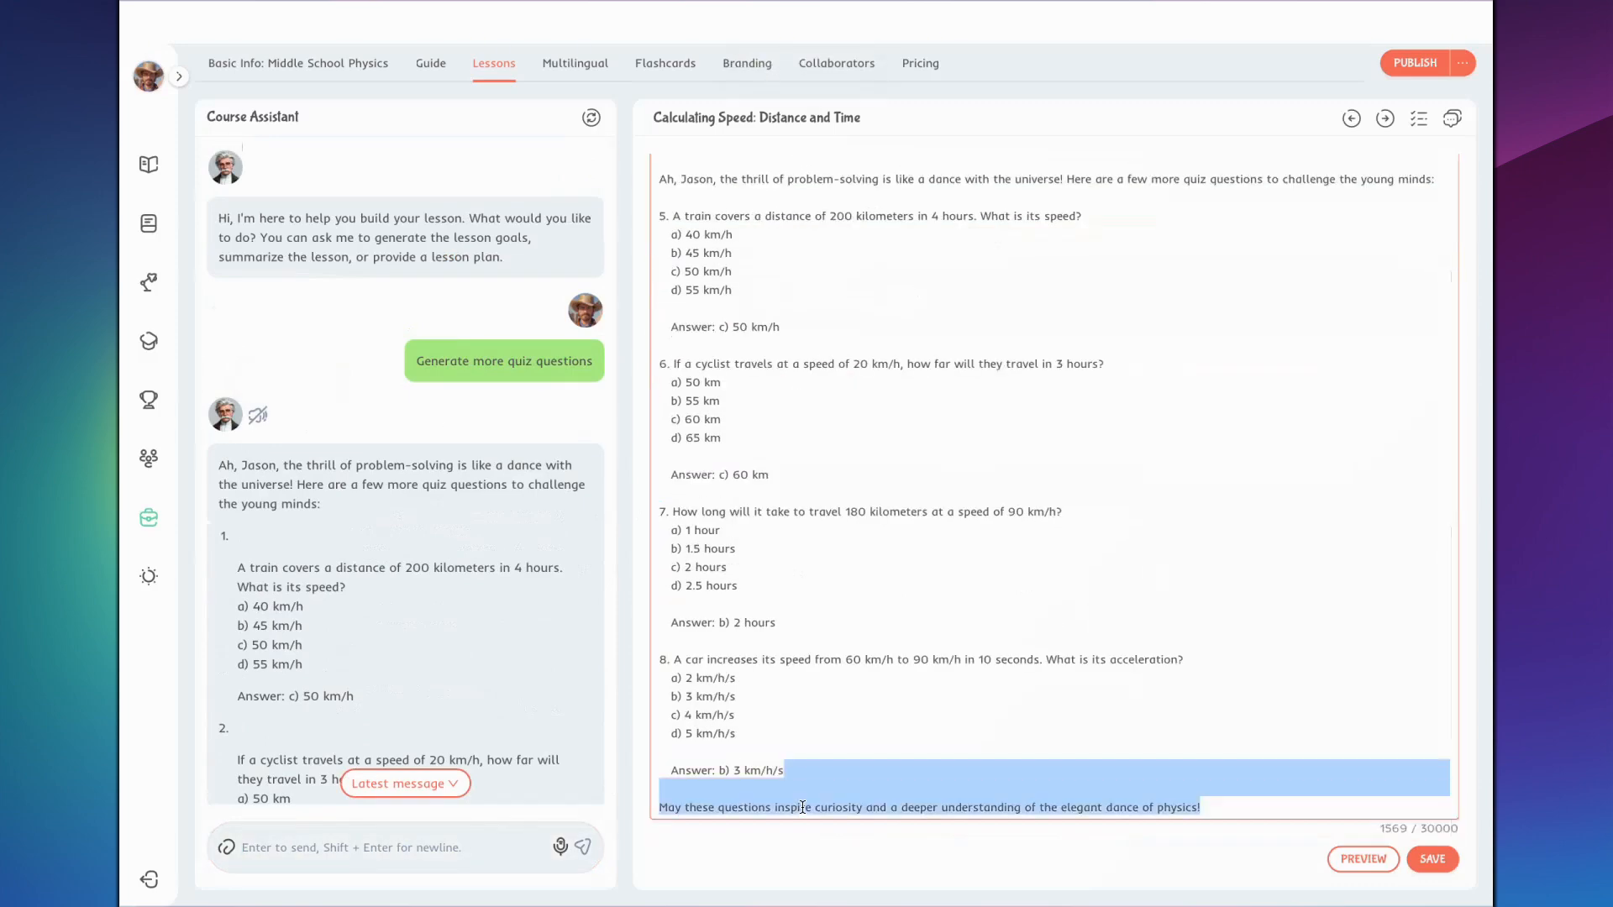
key(BackSpace)
- Delete the assistant's introductory sentence above question 5 and save the quiz lesson
scroll(704, 498, up, 4)
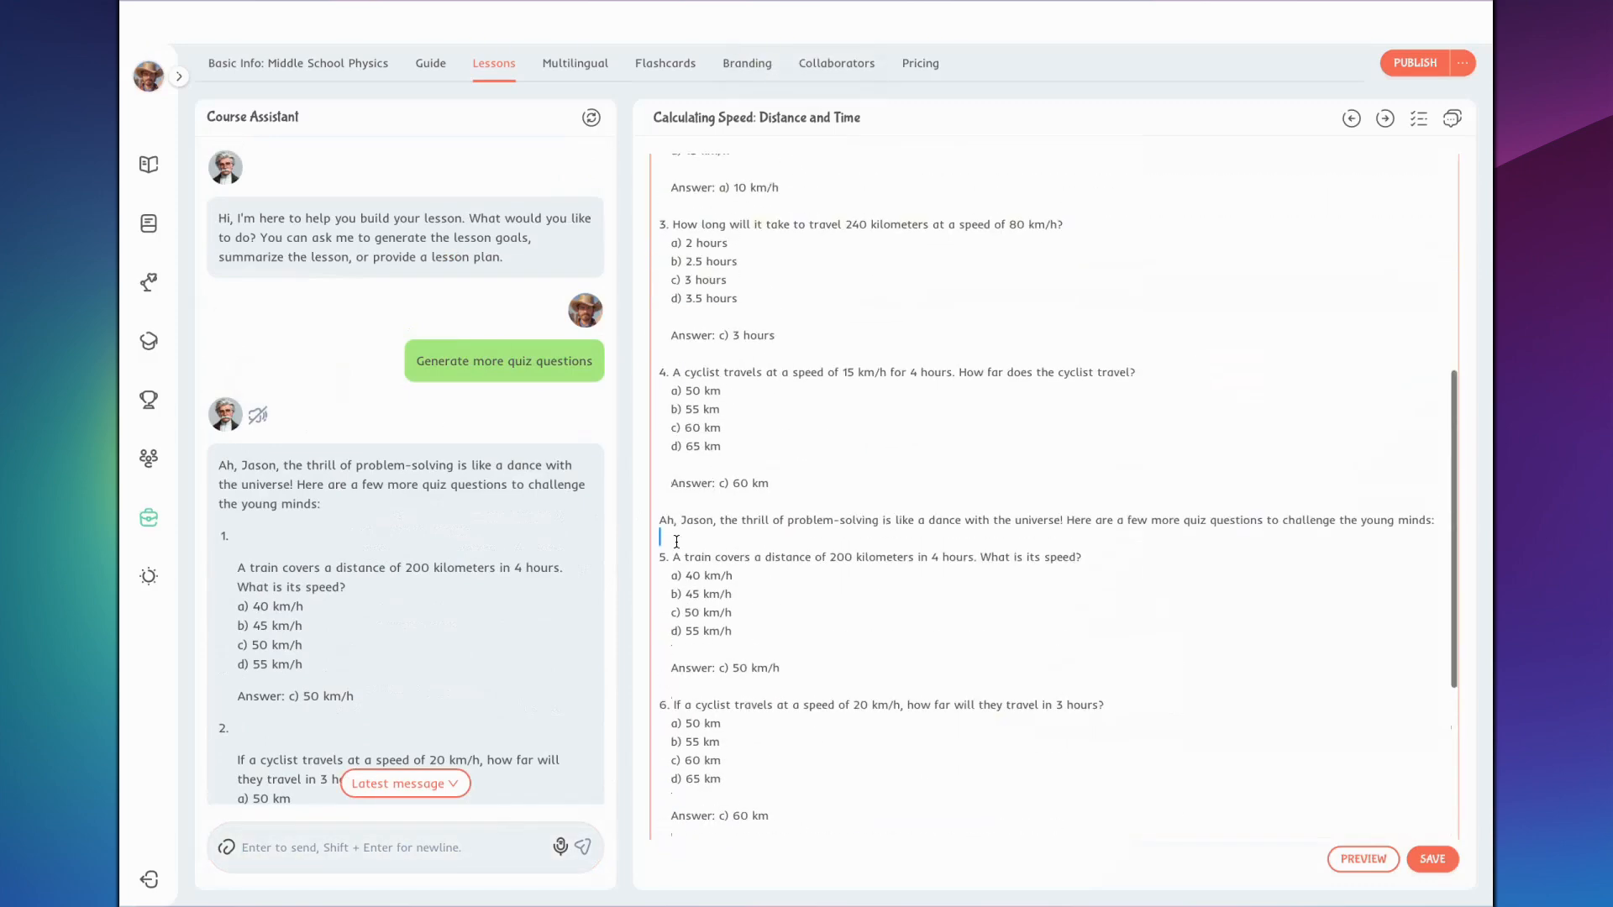
key(shift+Up)
key(shift+Up)
key(BackSpace)
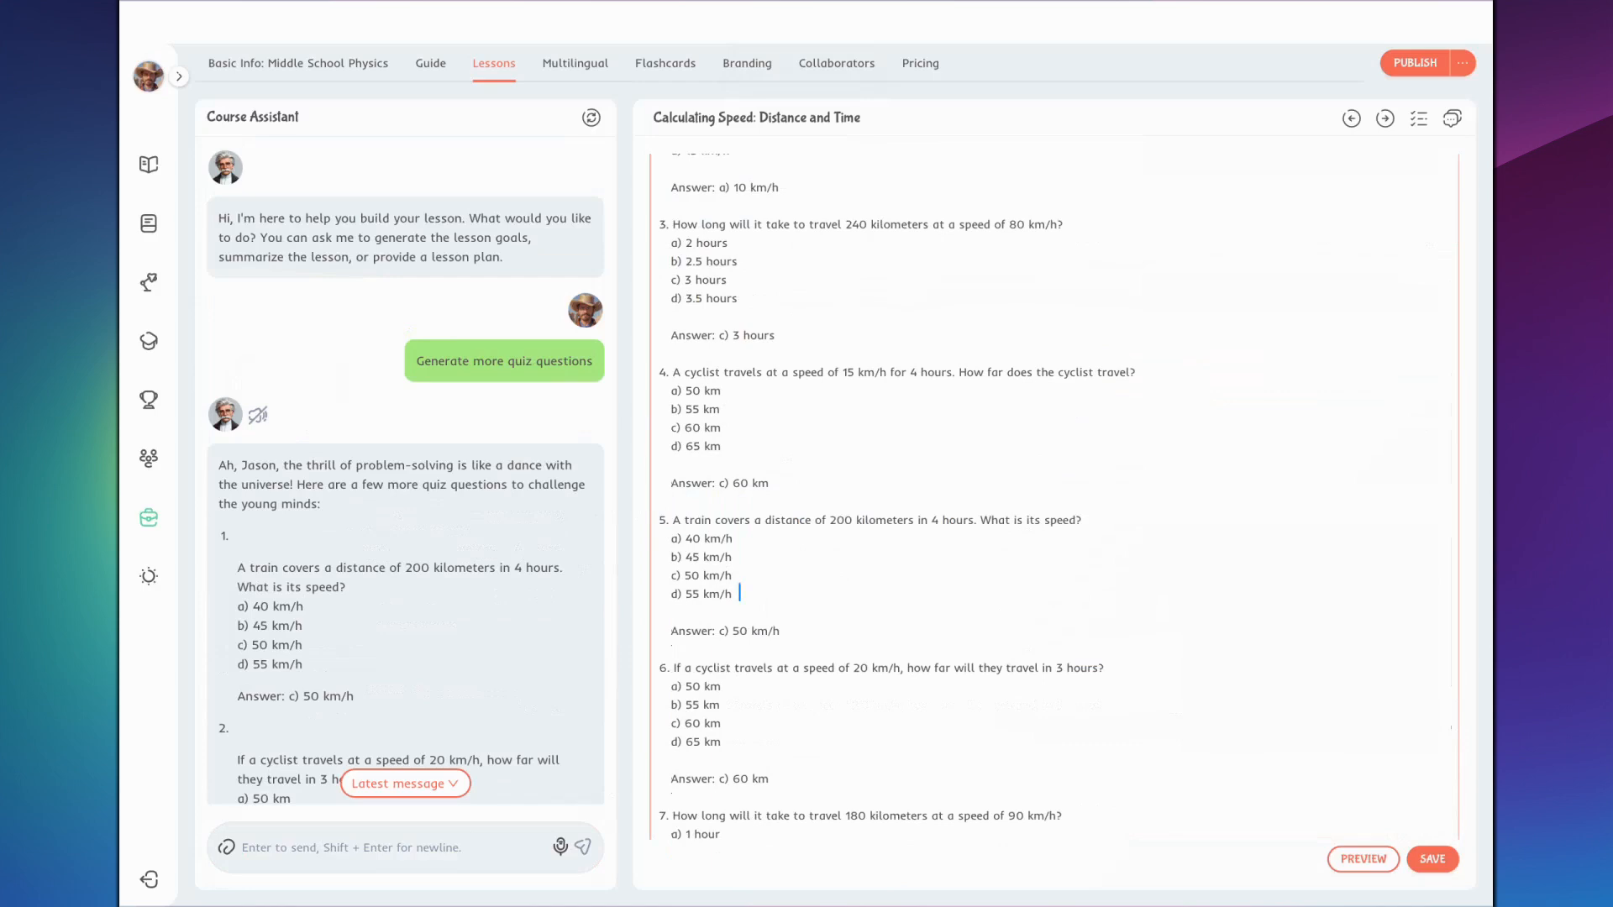
click(1433, 859)
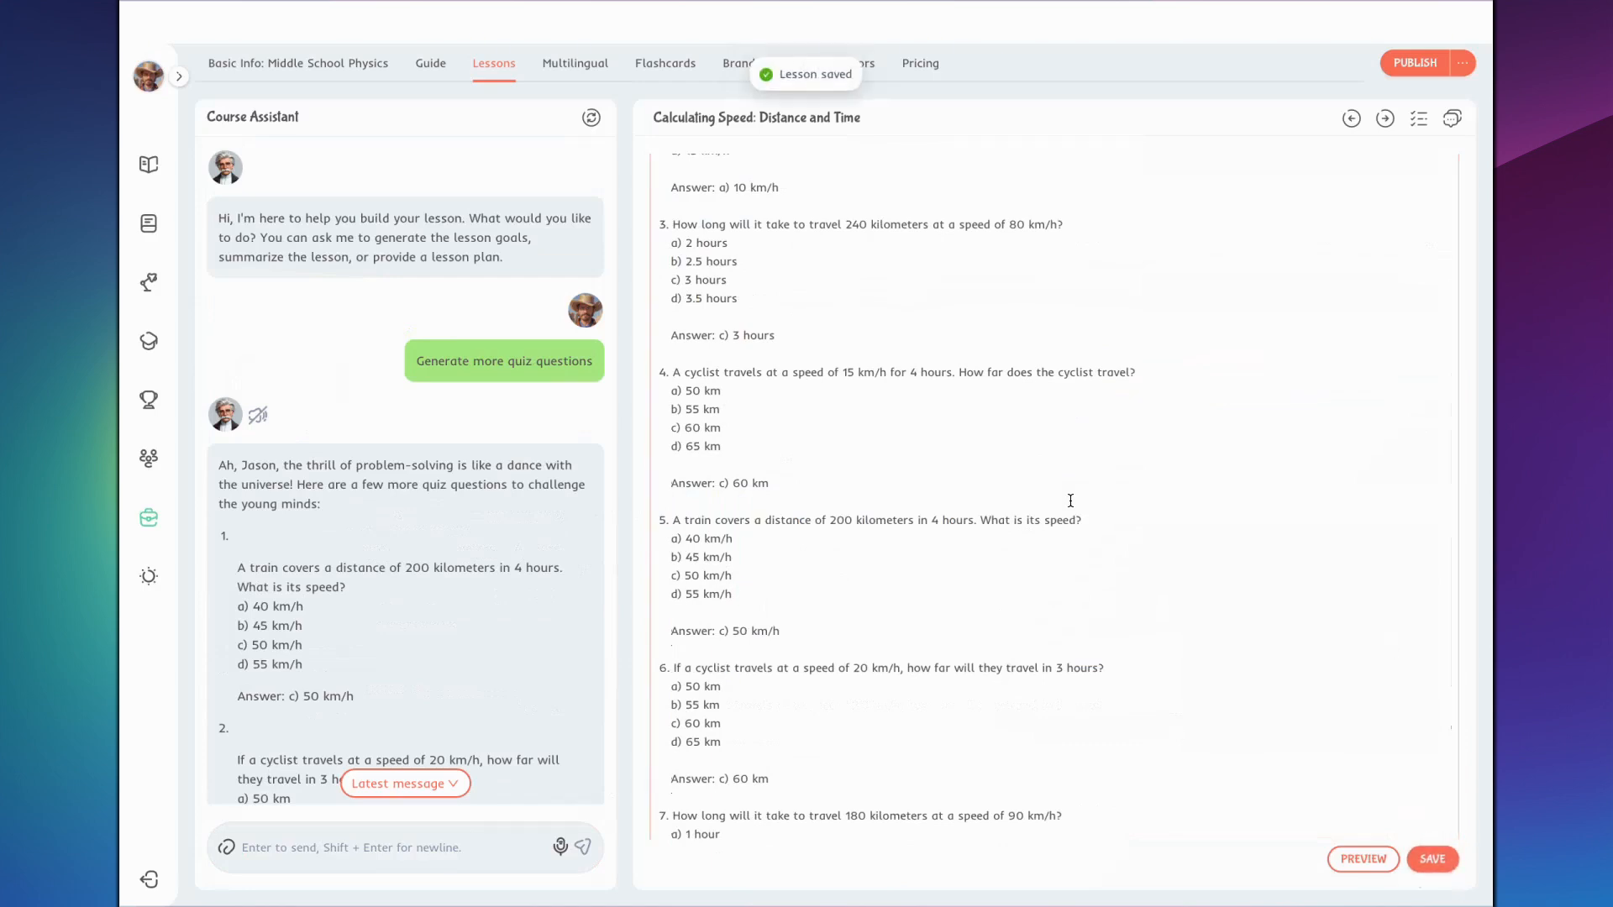
- Ask the course guide assistant "Write a simple description of the course"
click(723, 195)
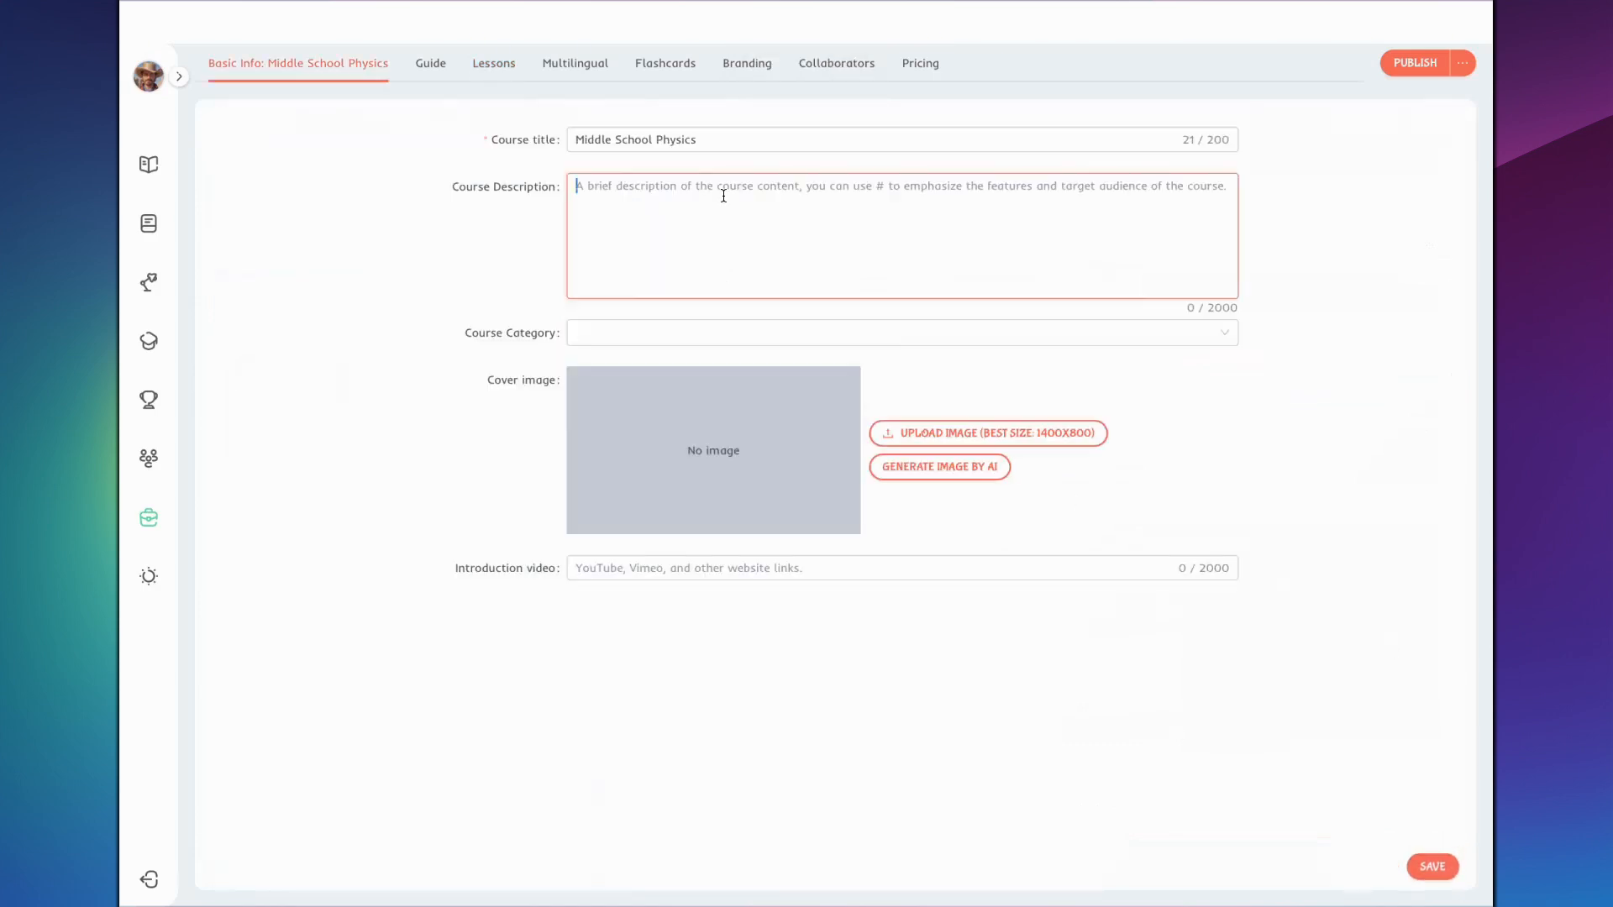
click(430, 67)
click(324, 843)
text(Write a )
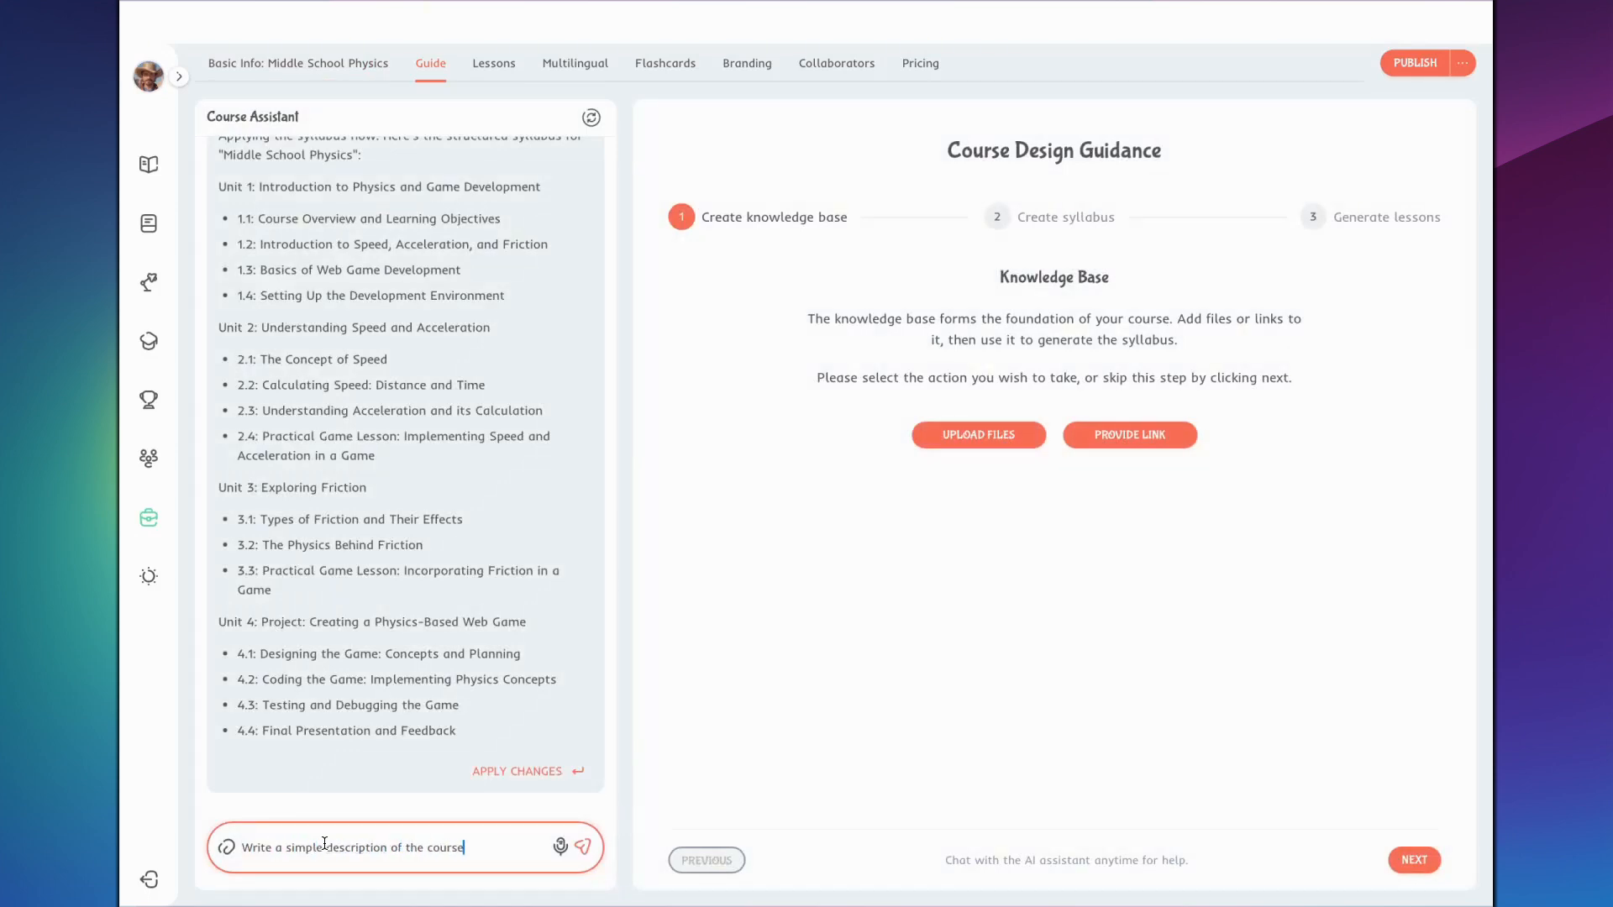
text(simple description of the course)
key(Return)
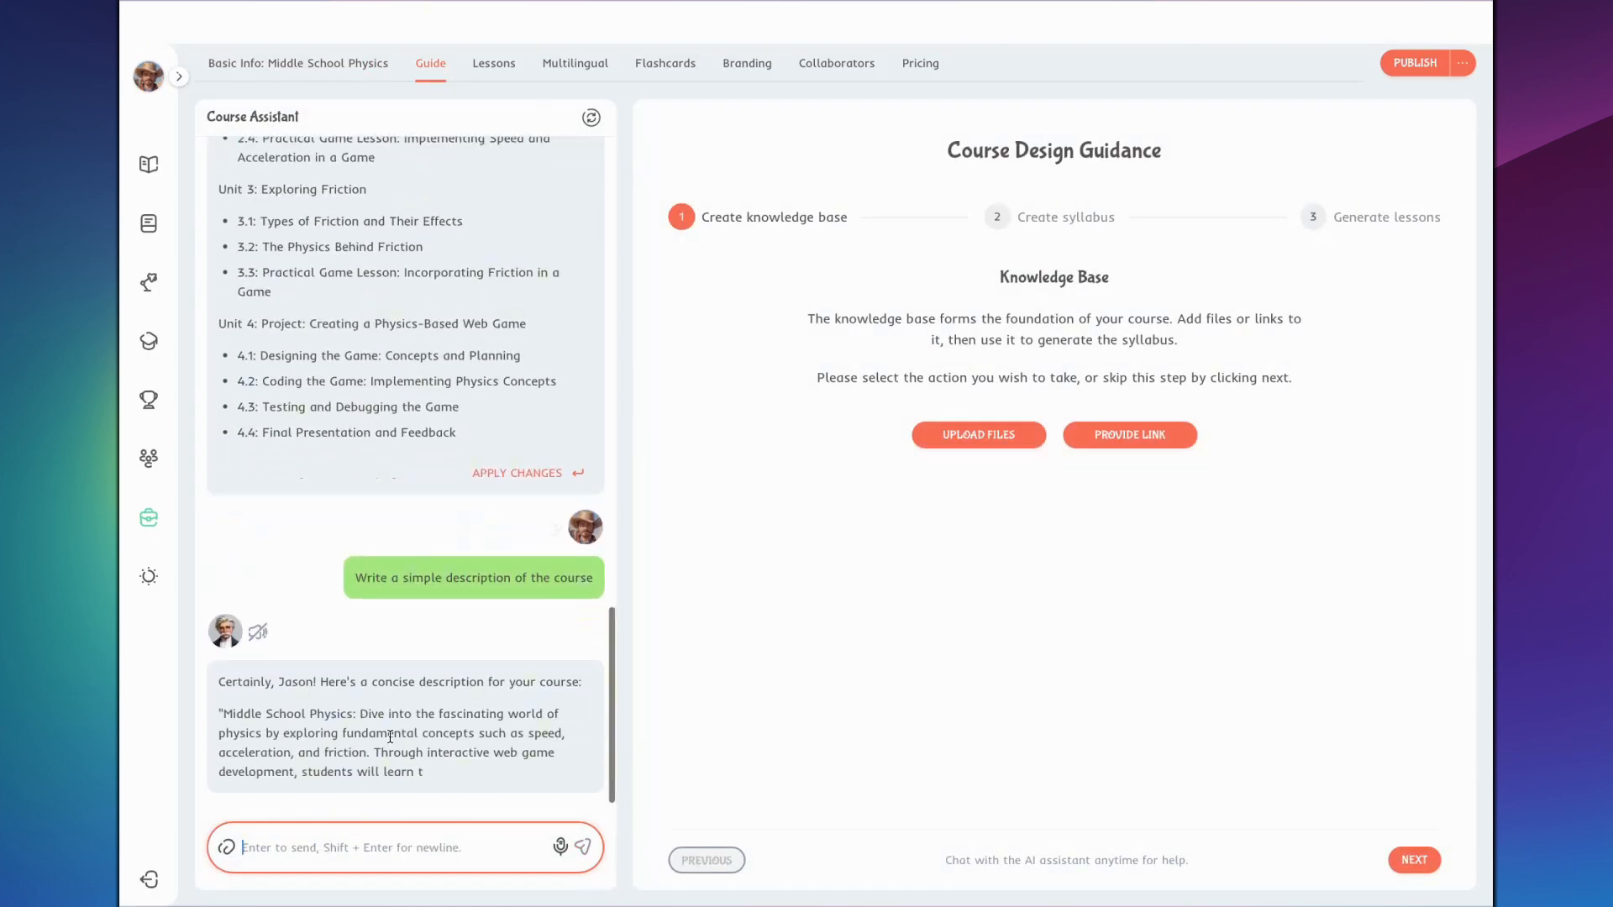
- Copy the course description from the assistant's reply into the Course Description in the basic info
drag(223, 585, 496, 720)
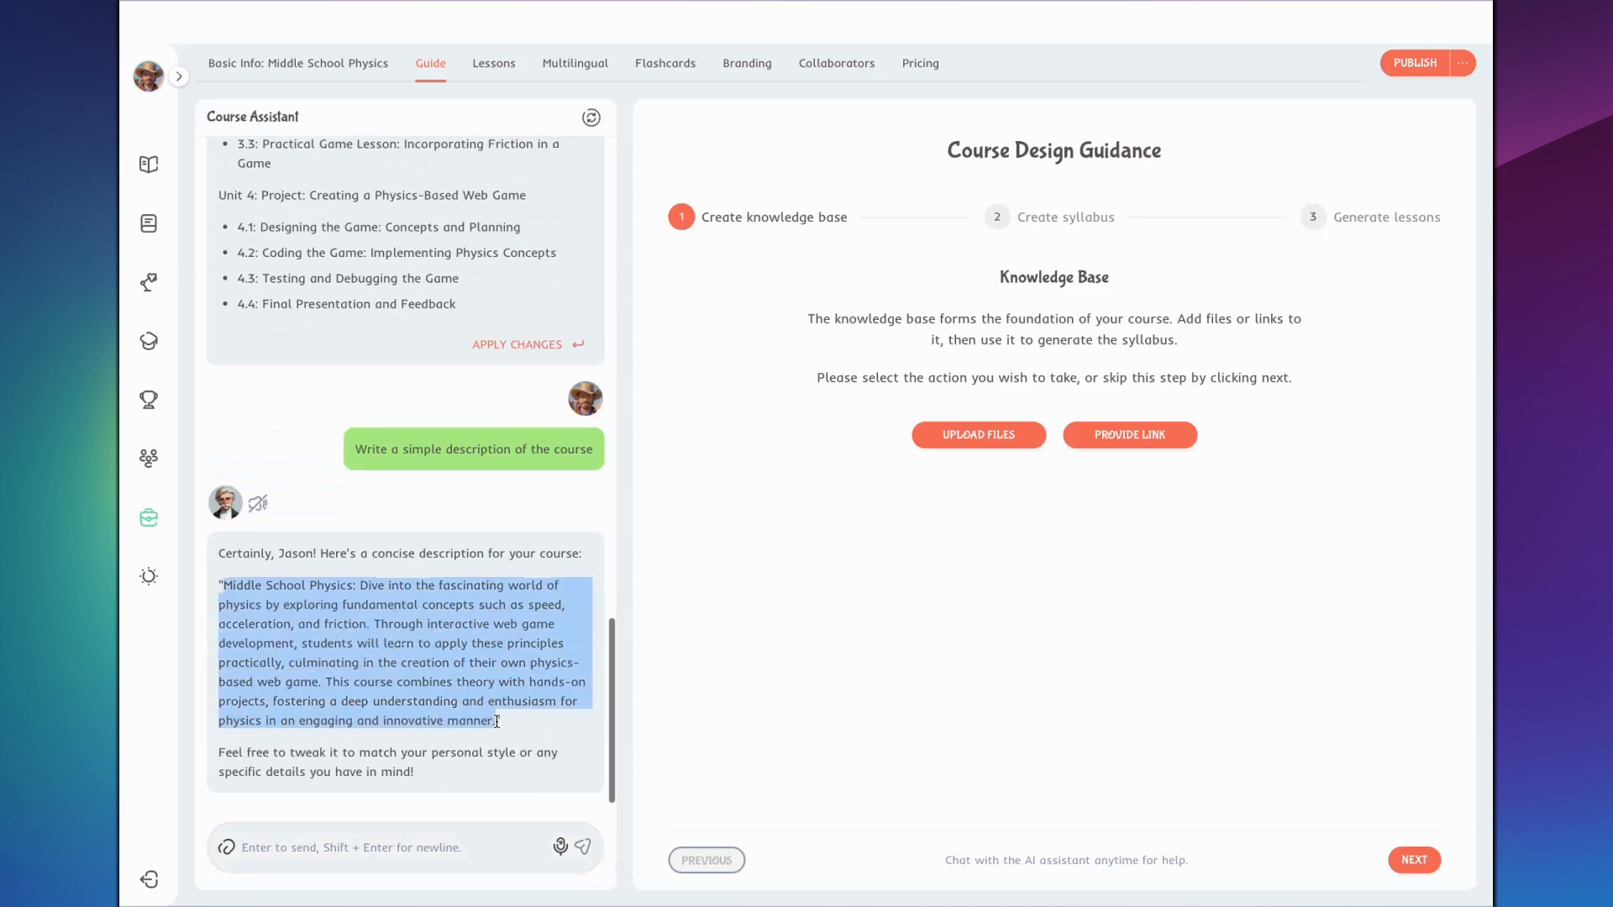
key(ctrl+c)
click(312, 63)
click(670, 227)
key(ctrl+v)
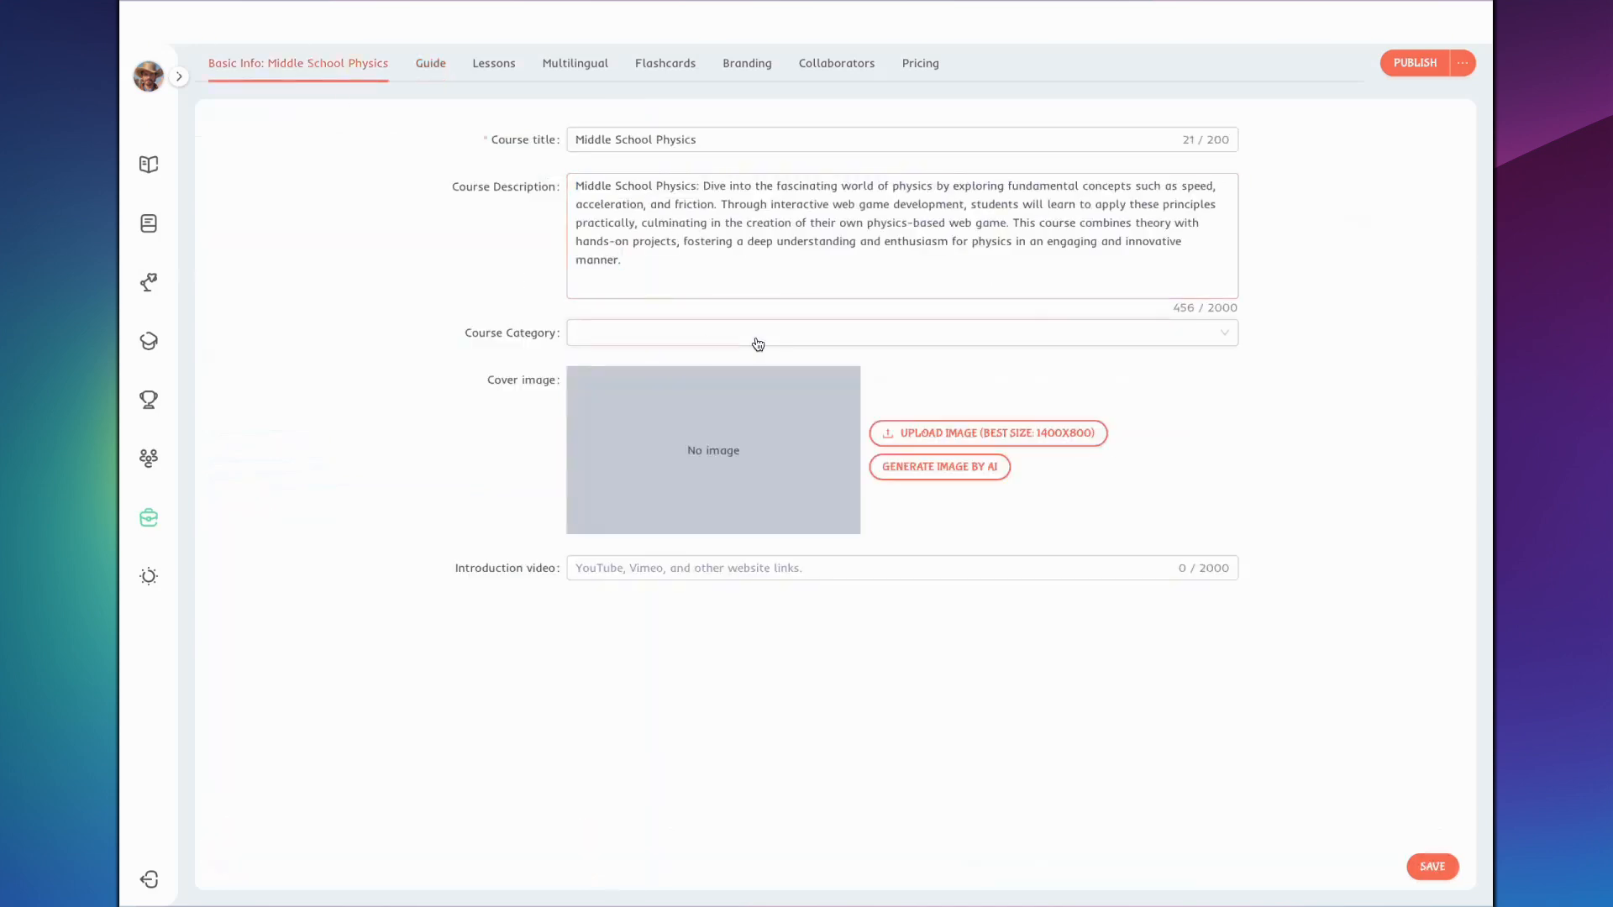
- Set the course category to Science and start generating a cover image by AI
click(757, 345)
click(630, 418)
click(940, 467)
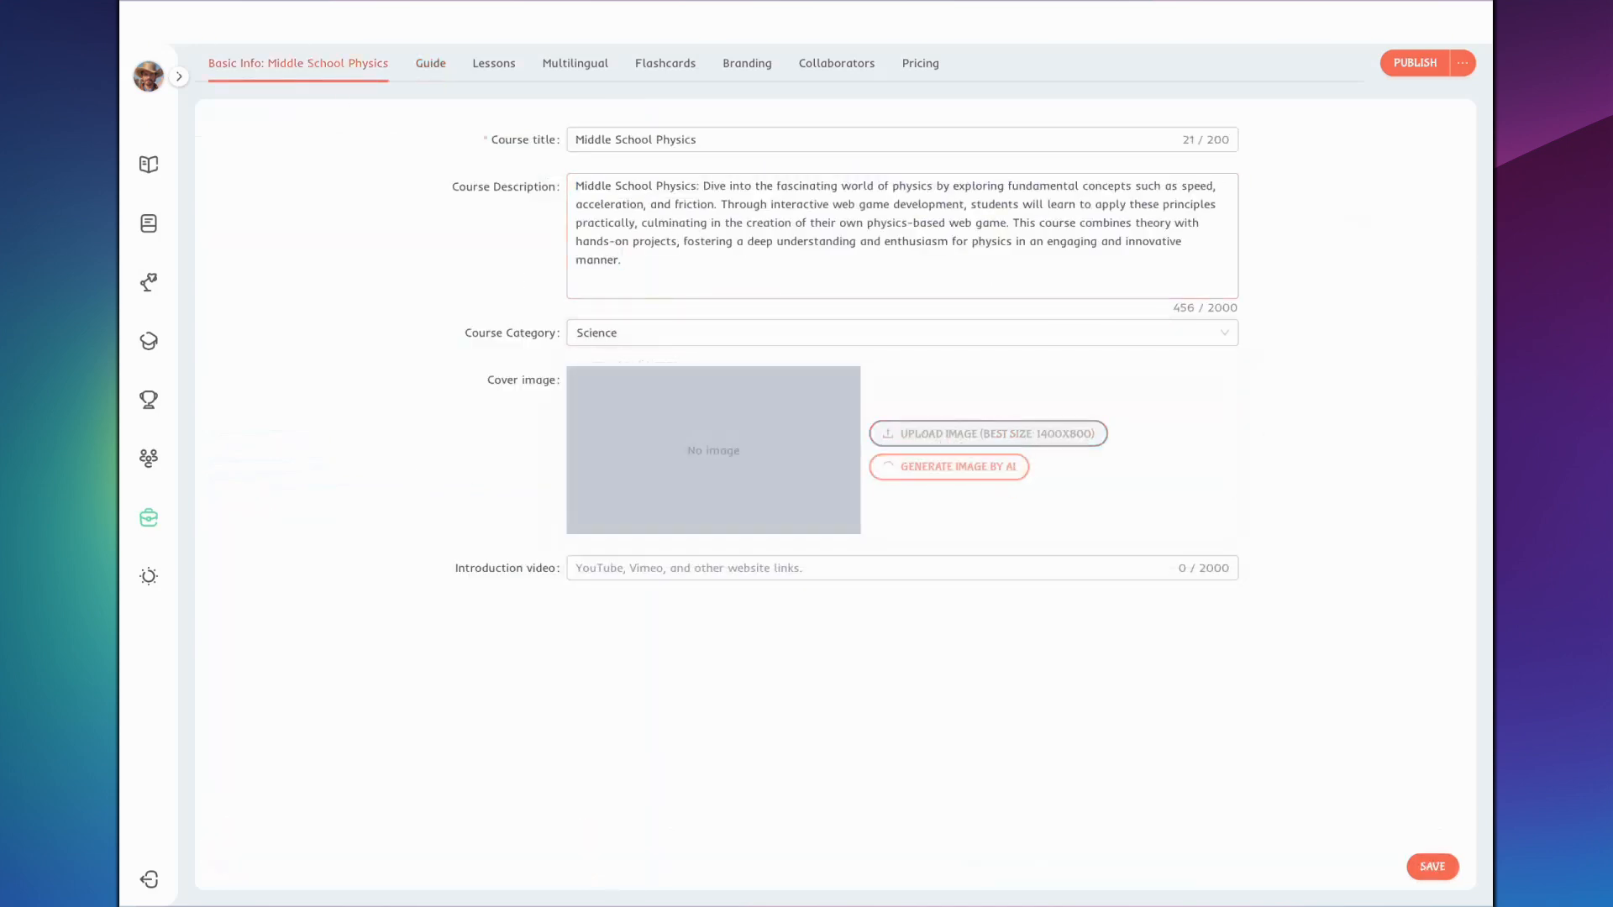
click(1472, 66)
click(1404, 101)
click(992, 151)
- Save the basic course information and publish the course to all students
click(1432, 866)
click(1414, 63)
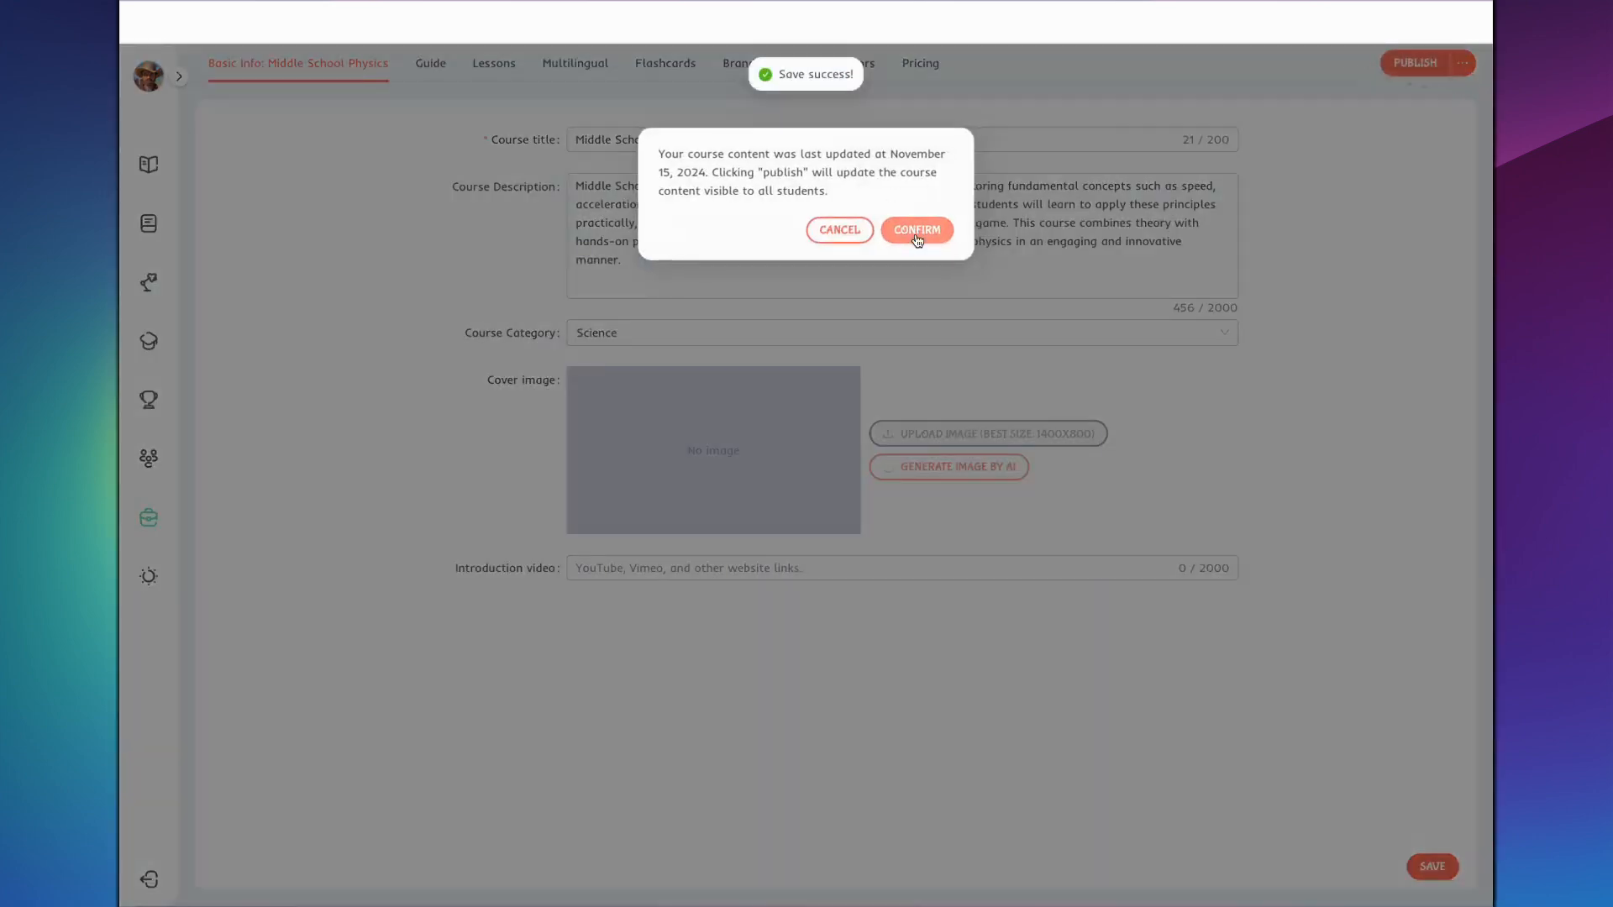
click(916, 230)
- Copy the published course's share link and open it in the browser
click(1420, 101)
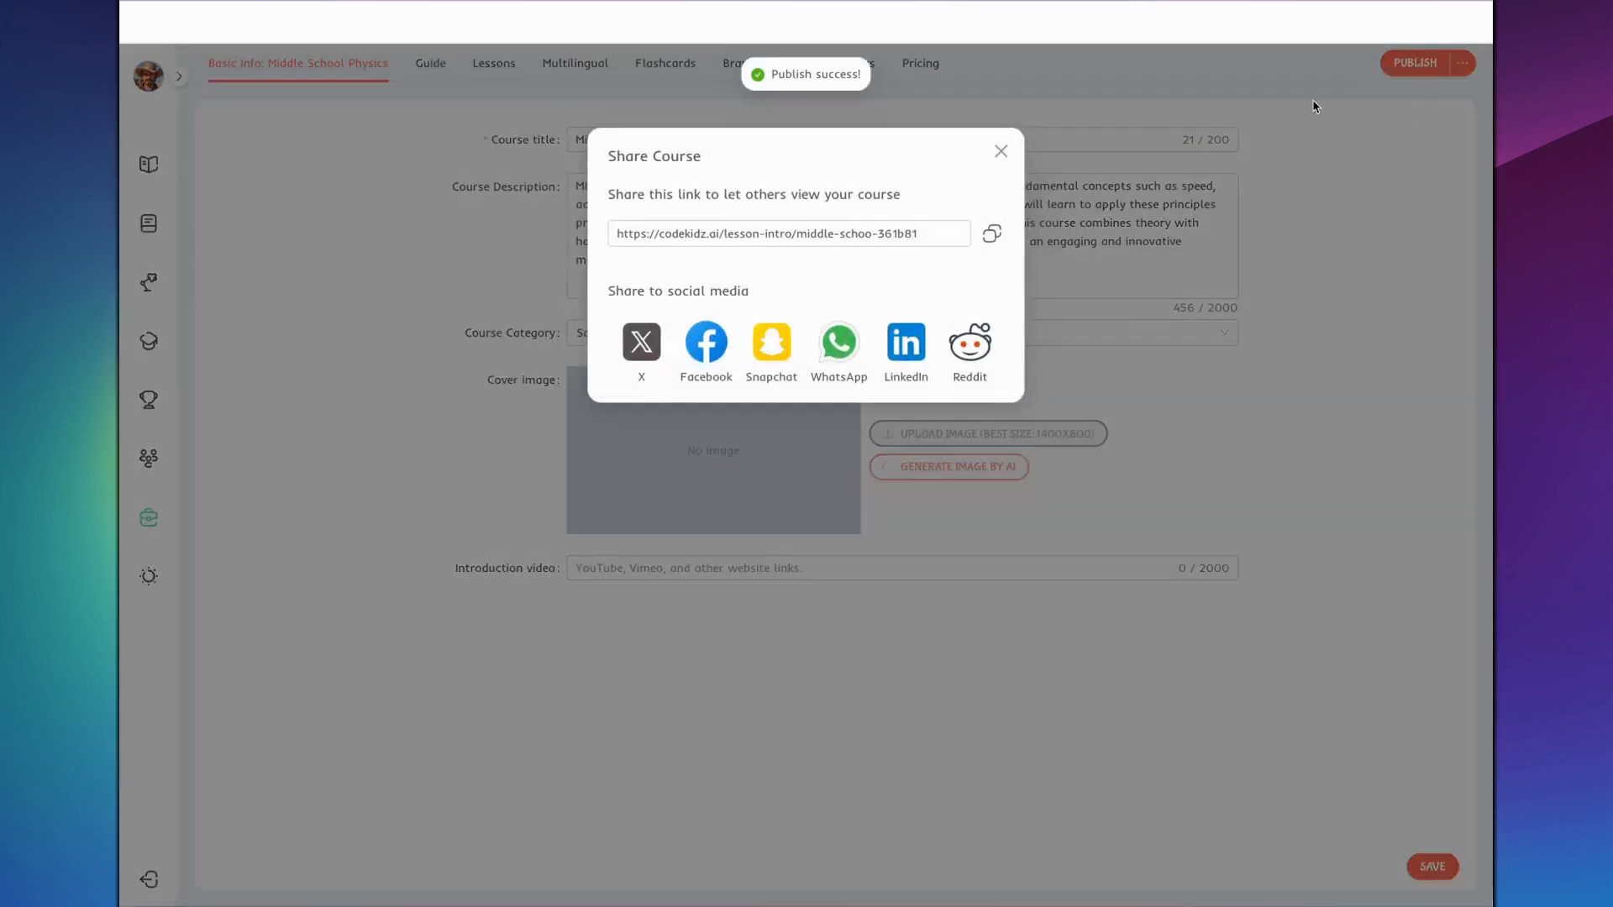
click(991, 233)
click(667, 25)
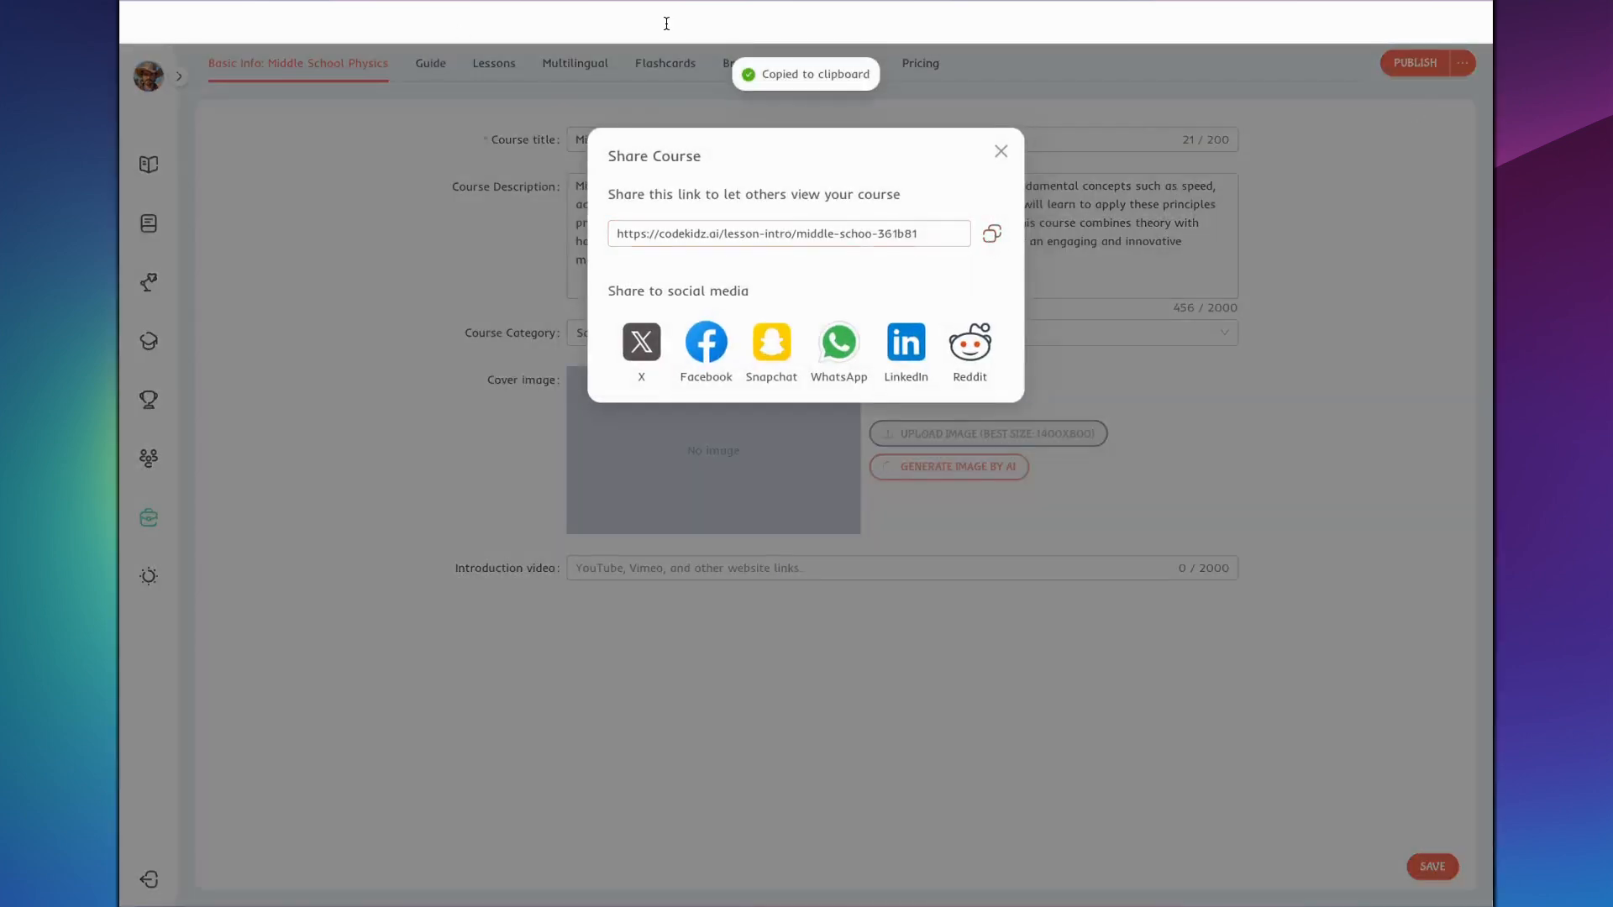
key(super+v)
key(Return)
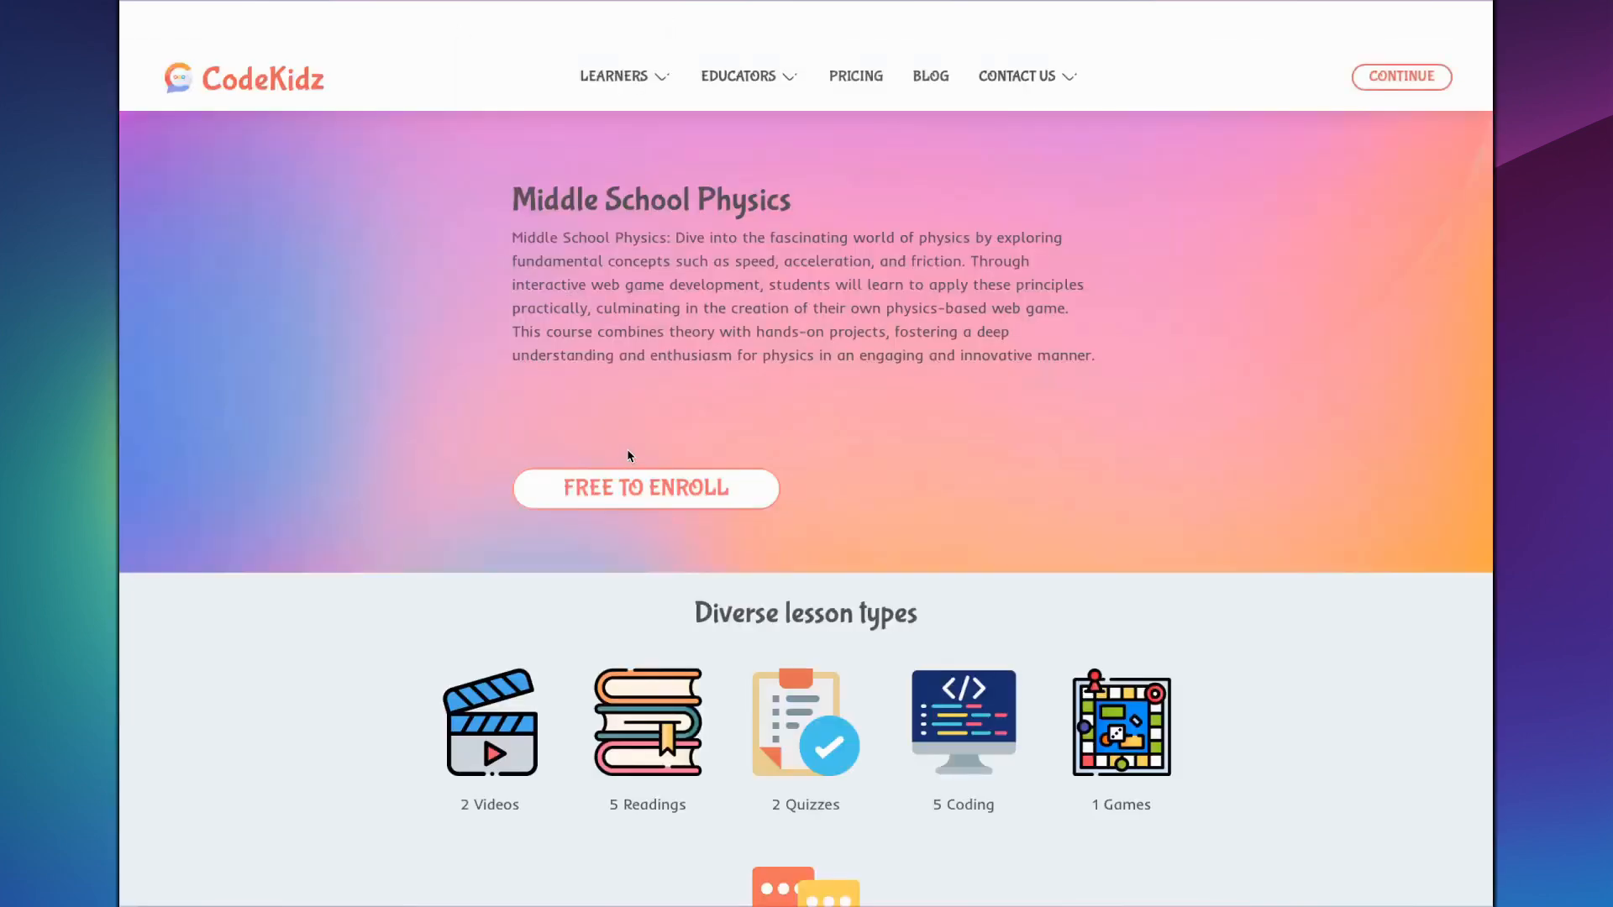
- Examine the public course page's lesson types and the lessons in all four syllabus units, and return to the course editor
scroll(627, 451, down, 12)
scroll(627, 454, down, 6)
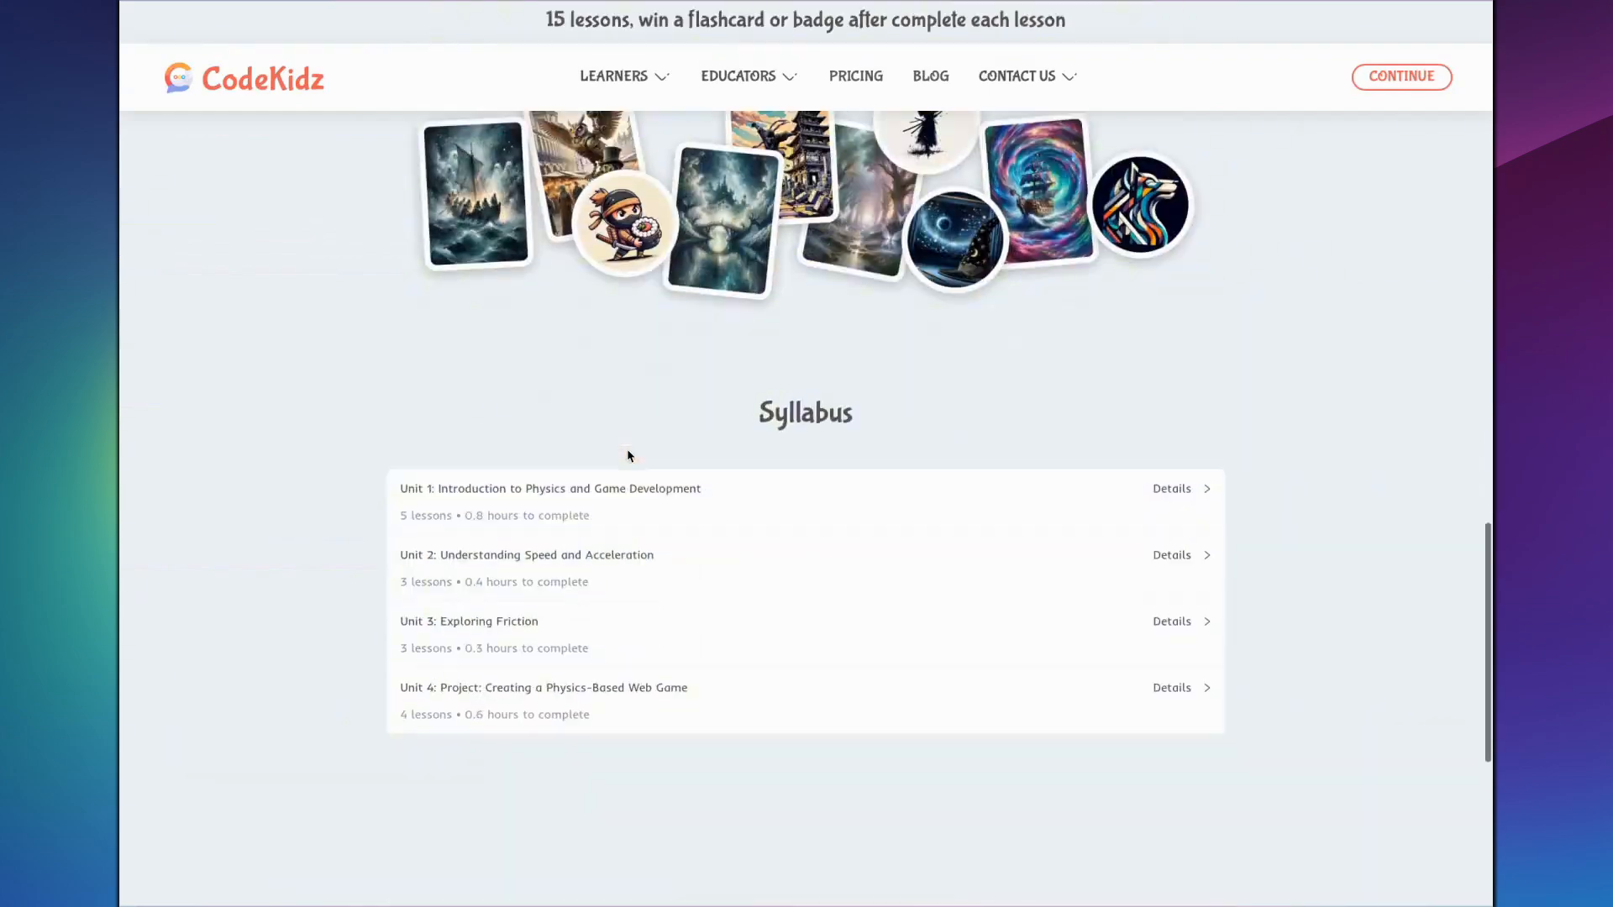
click(788, 489)
scroll(806, 420, down, 5)
click(823, 356)
click(828, 547)
scroll(919, 536, down, 3)
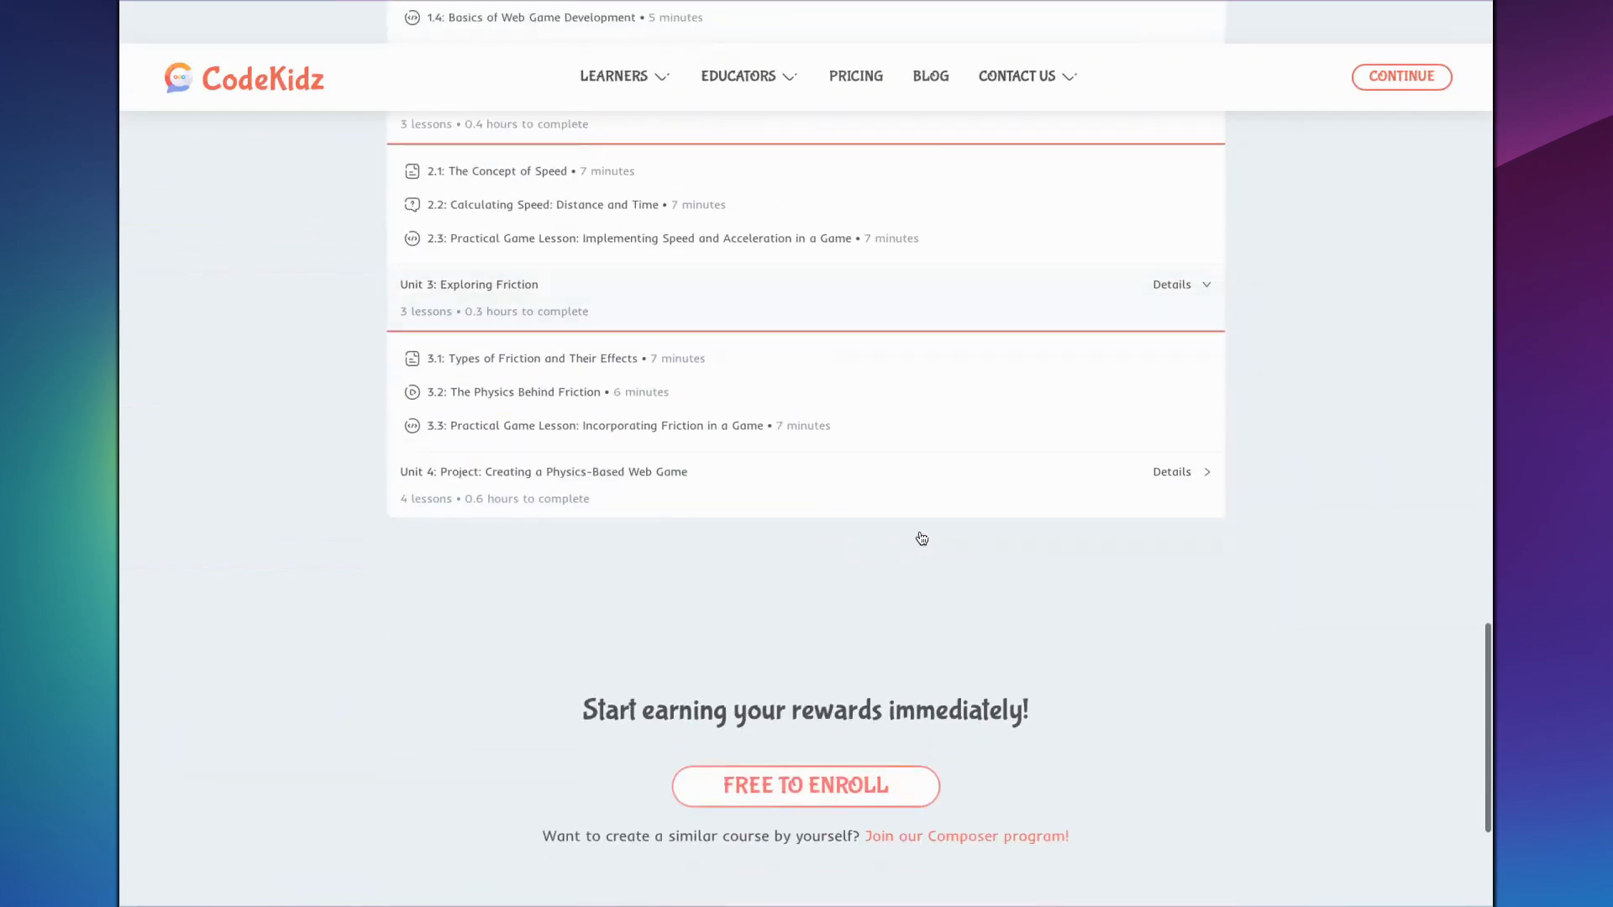
click(756, 495)
scroll(732, 546, up, 15)
scroll(731, 290, up, 10)
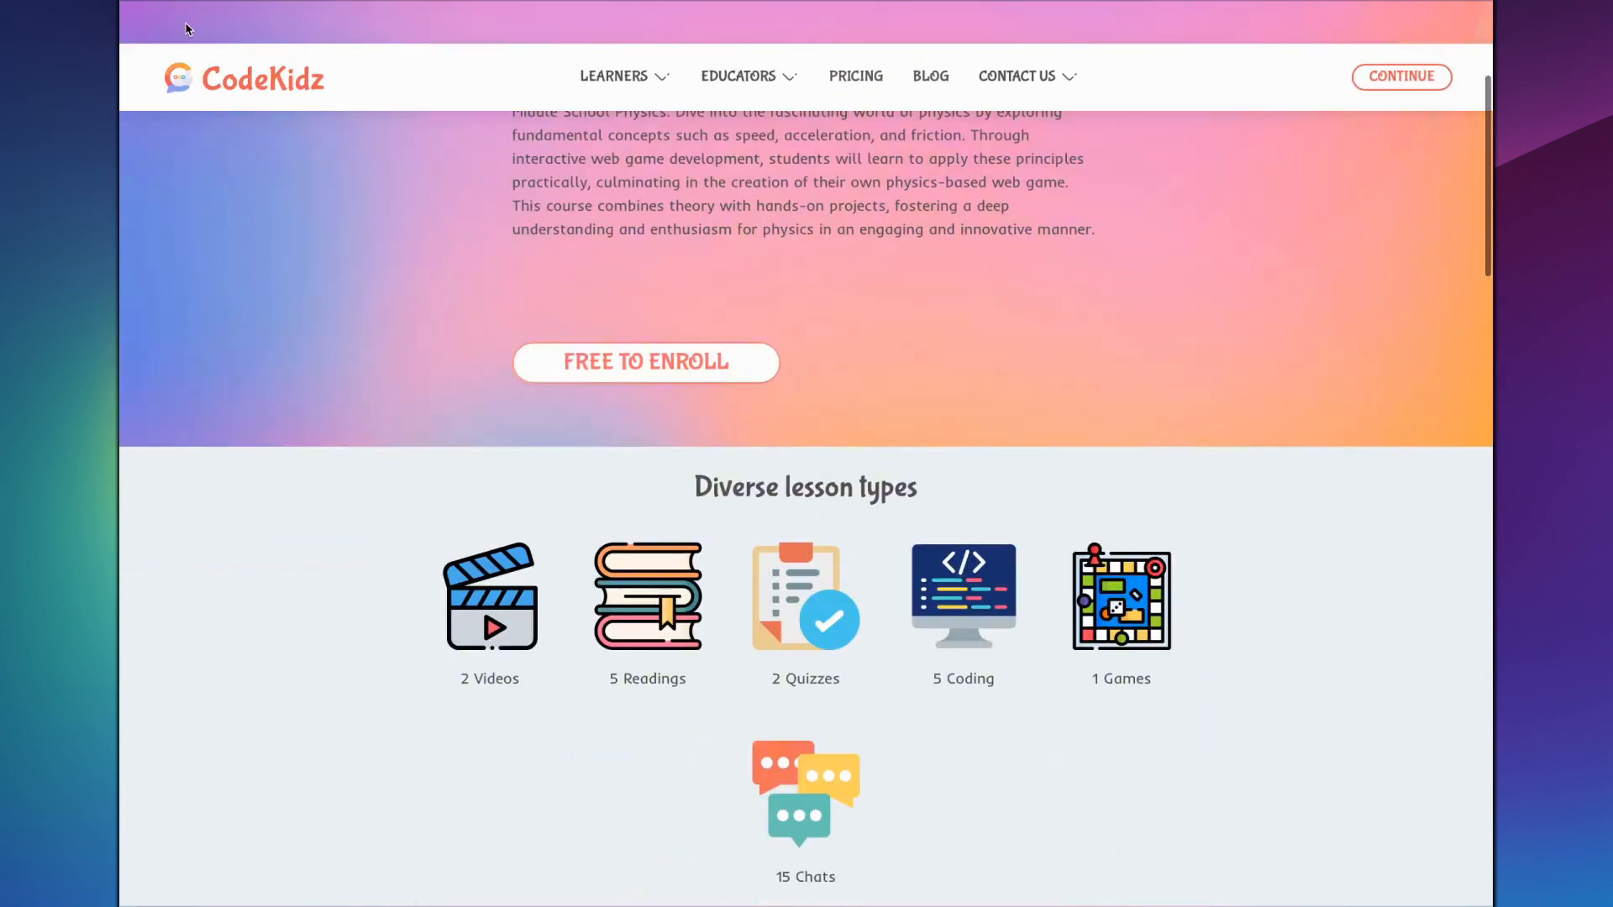
click(198, 24)
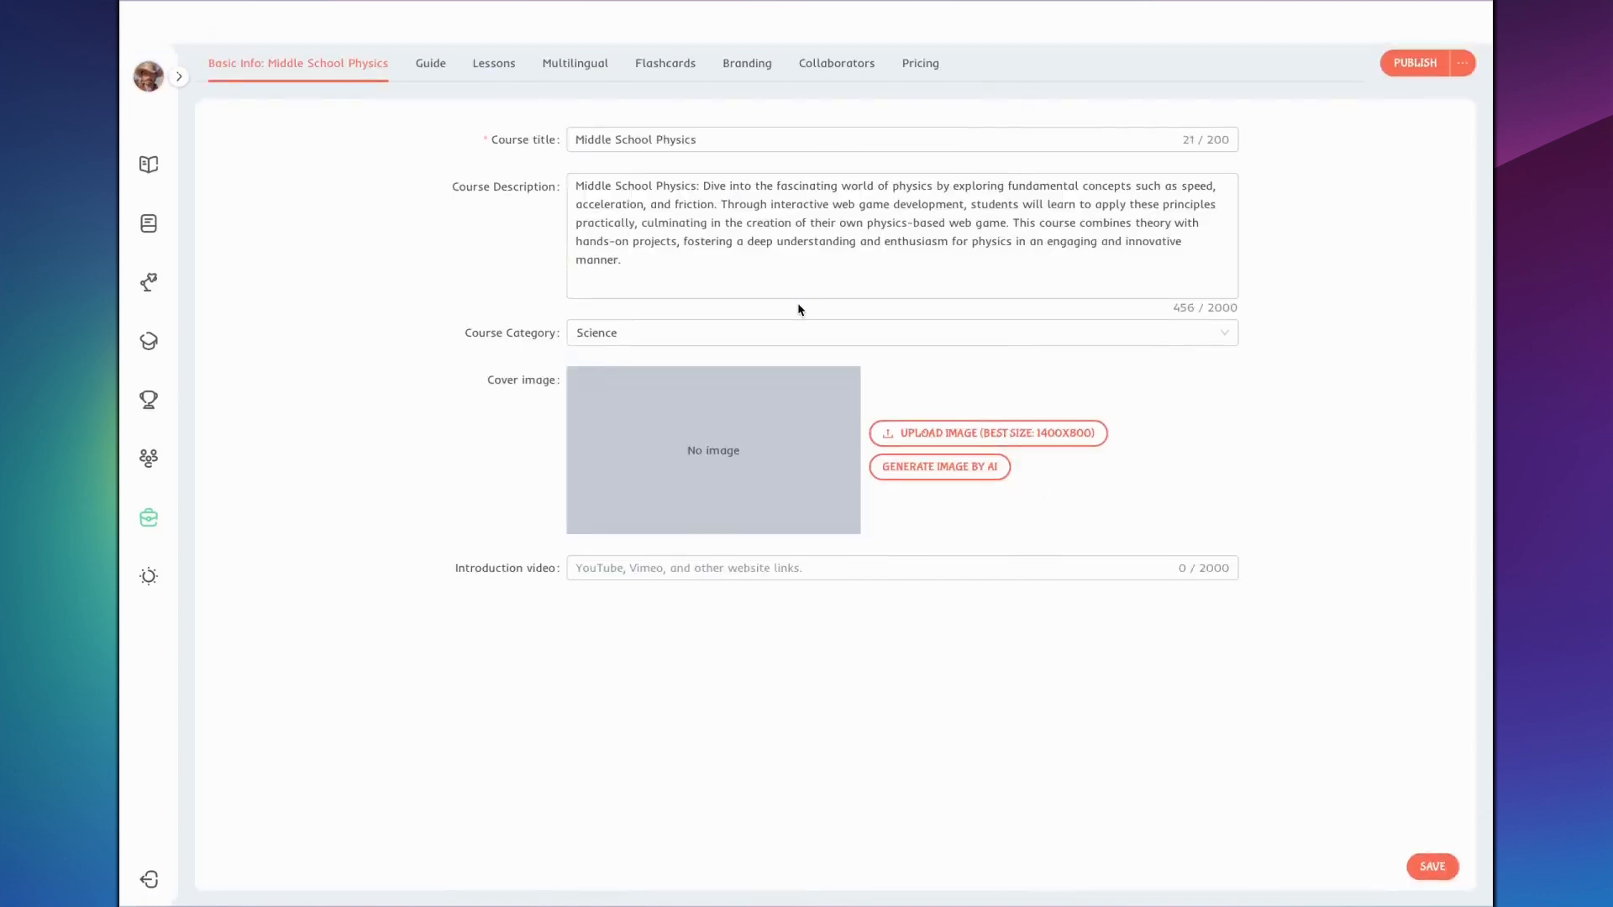
- Examine the course's multilingual, flashcard, branding, collaborator and pricing settings, including the activity log, and return to the basic info
click(574, 63)
click(677, 66)
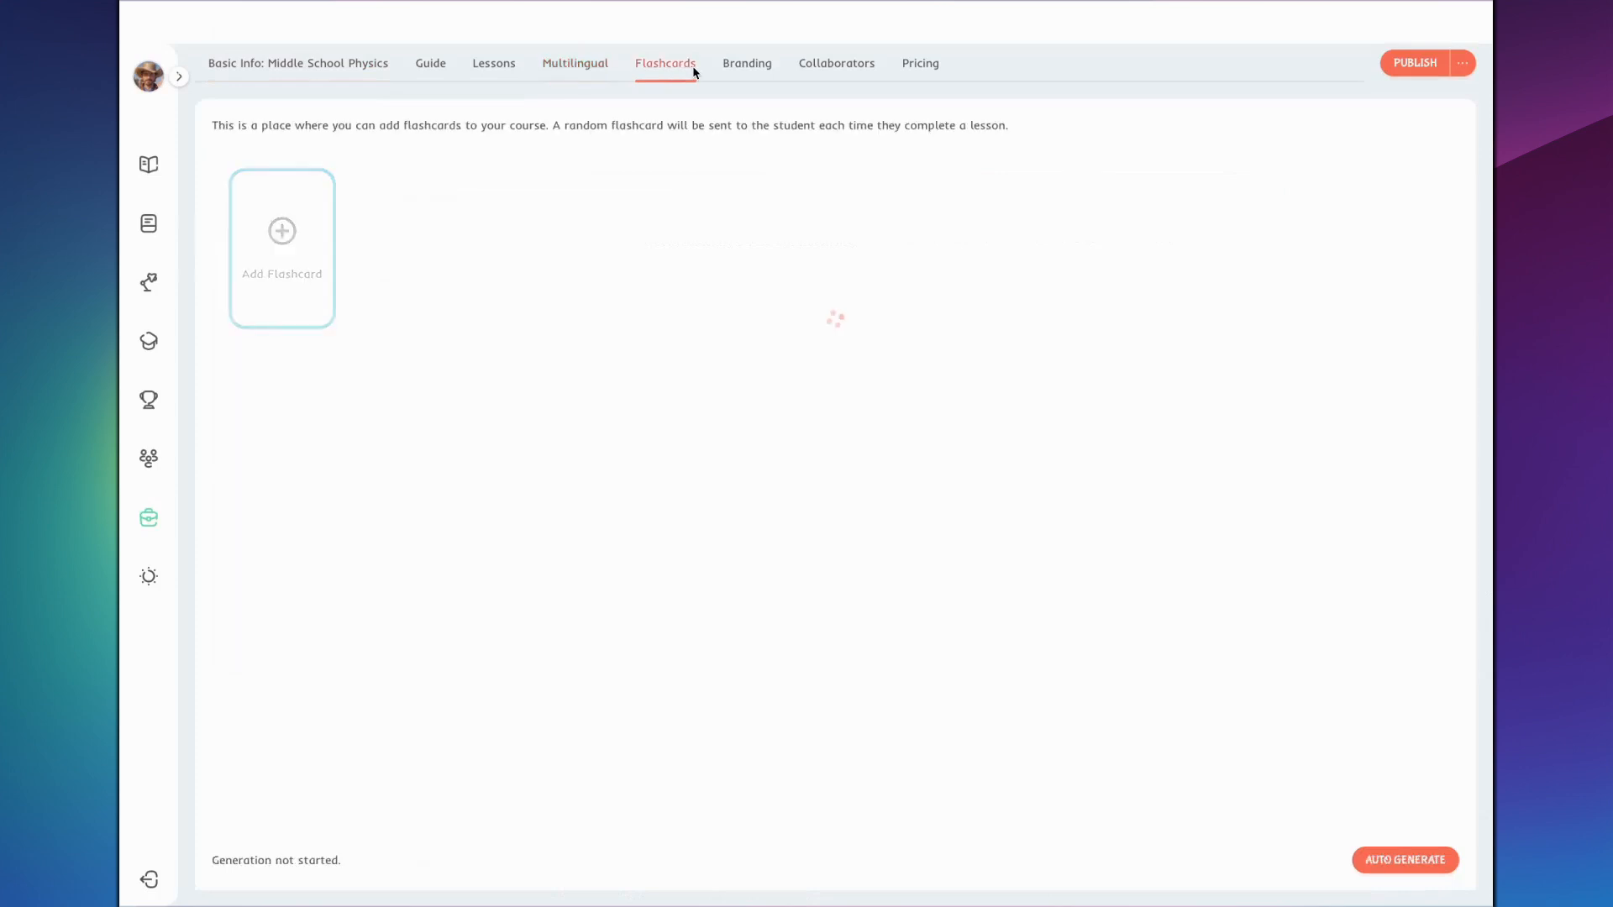
click(741, 68)
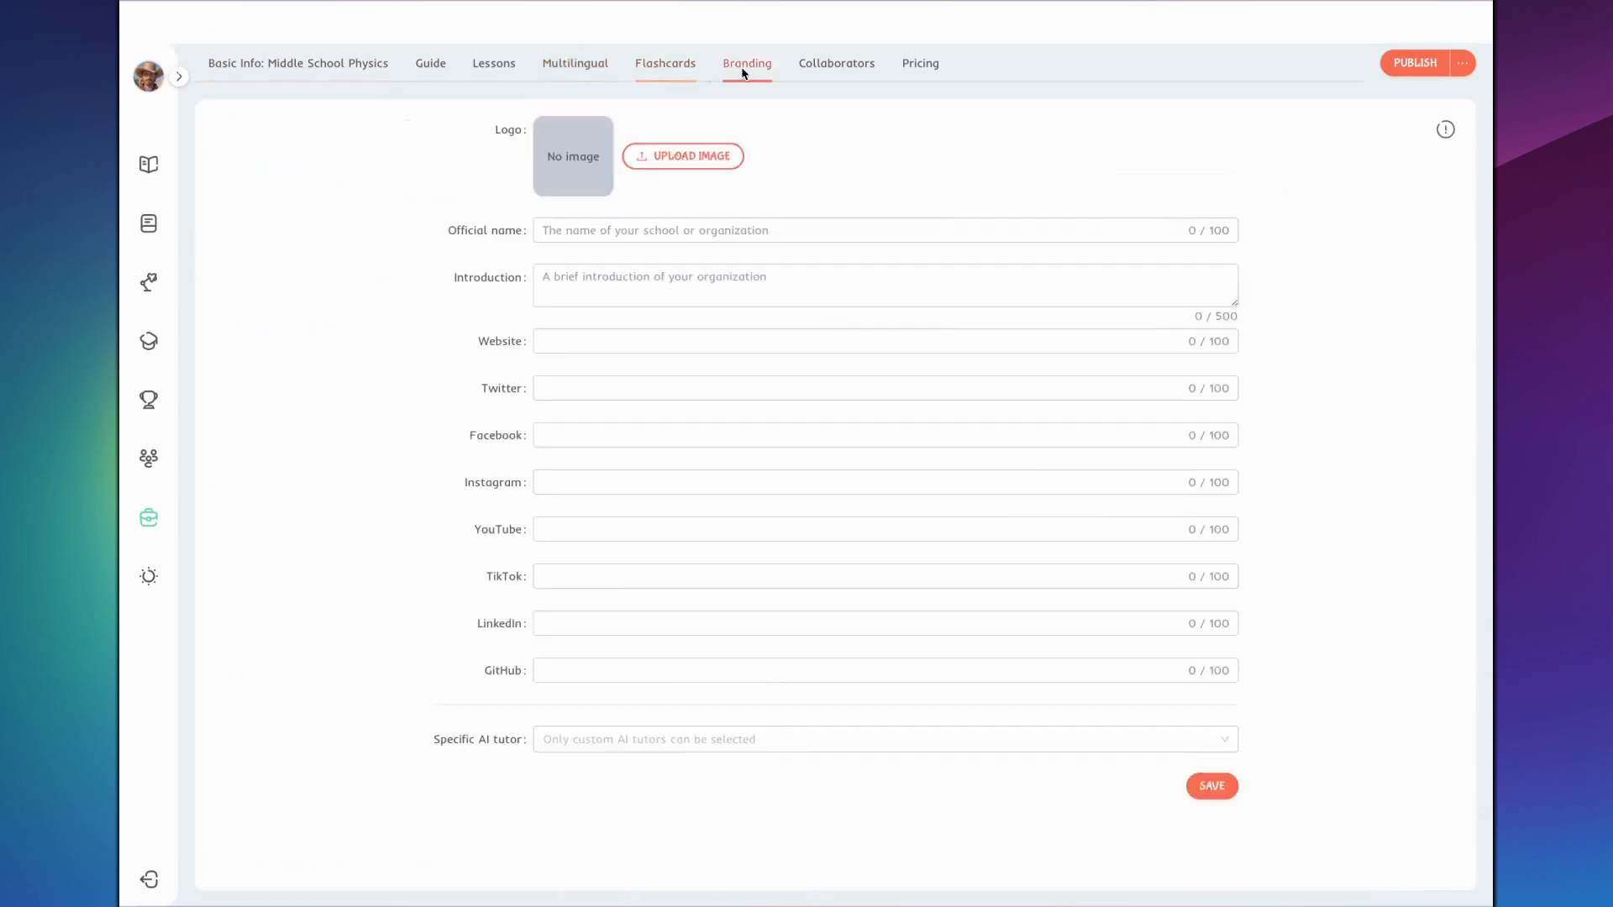
click(851, 67)
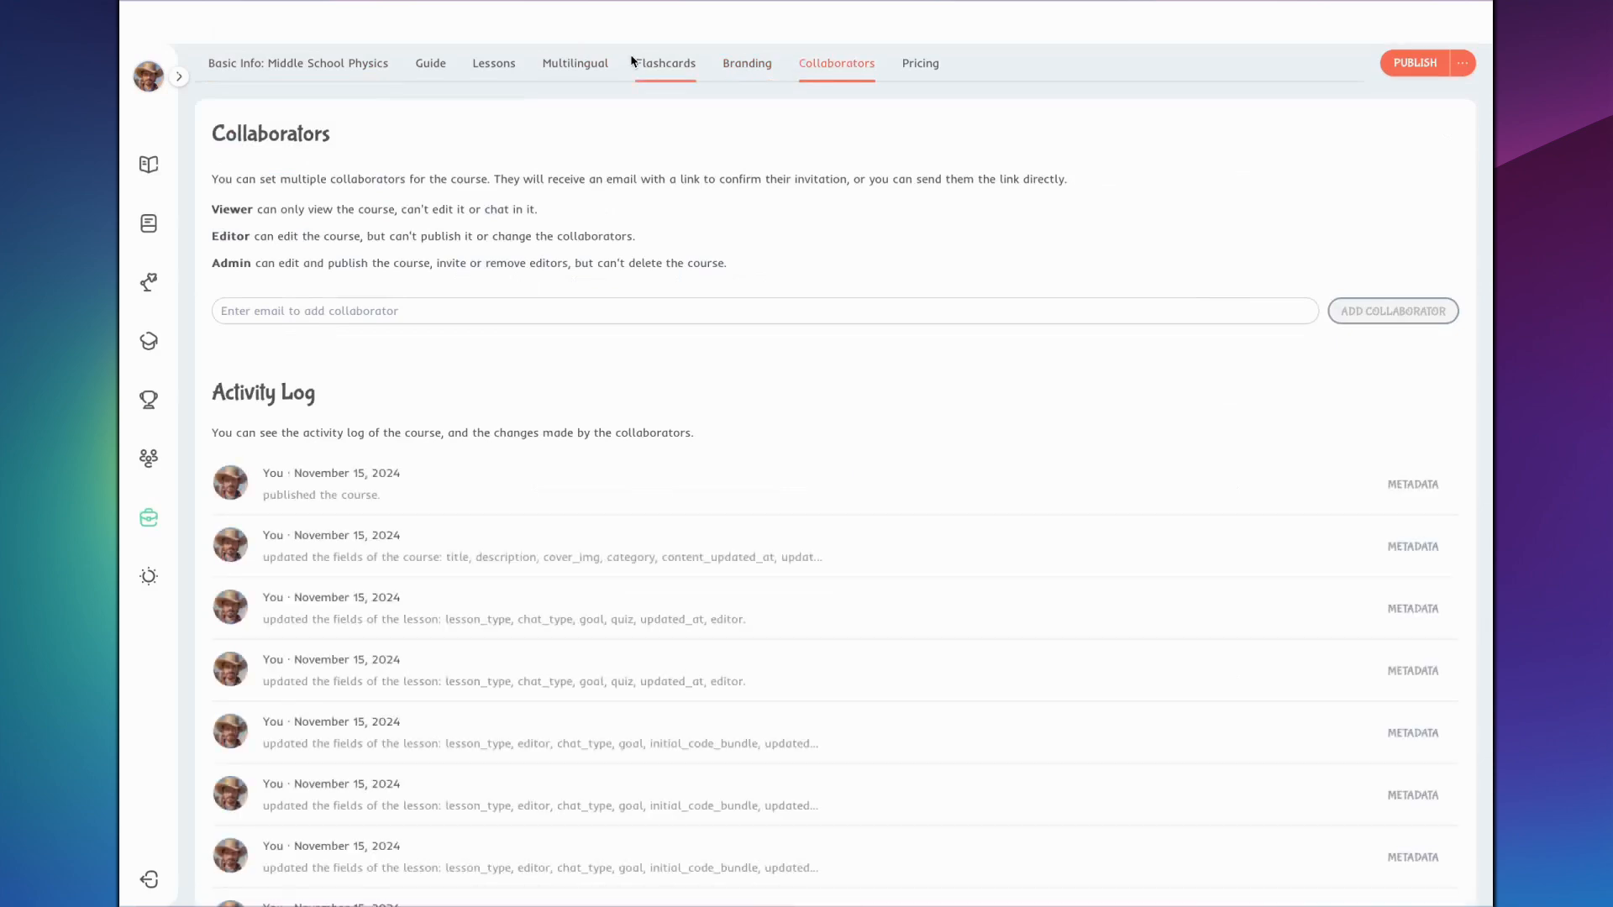
scroll(541, 570, down, 1)
scroll(540, 569, down, 2)
scroll(540, 569, up, 3)
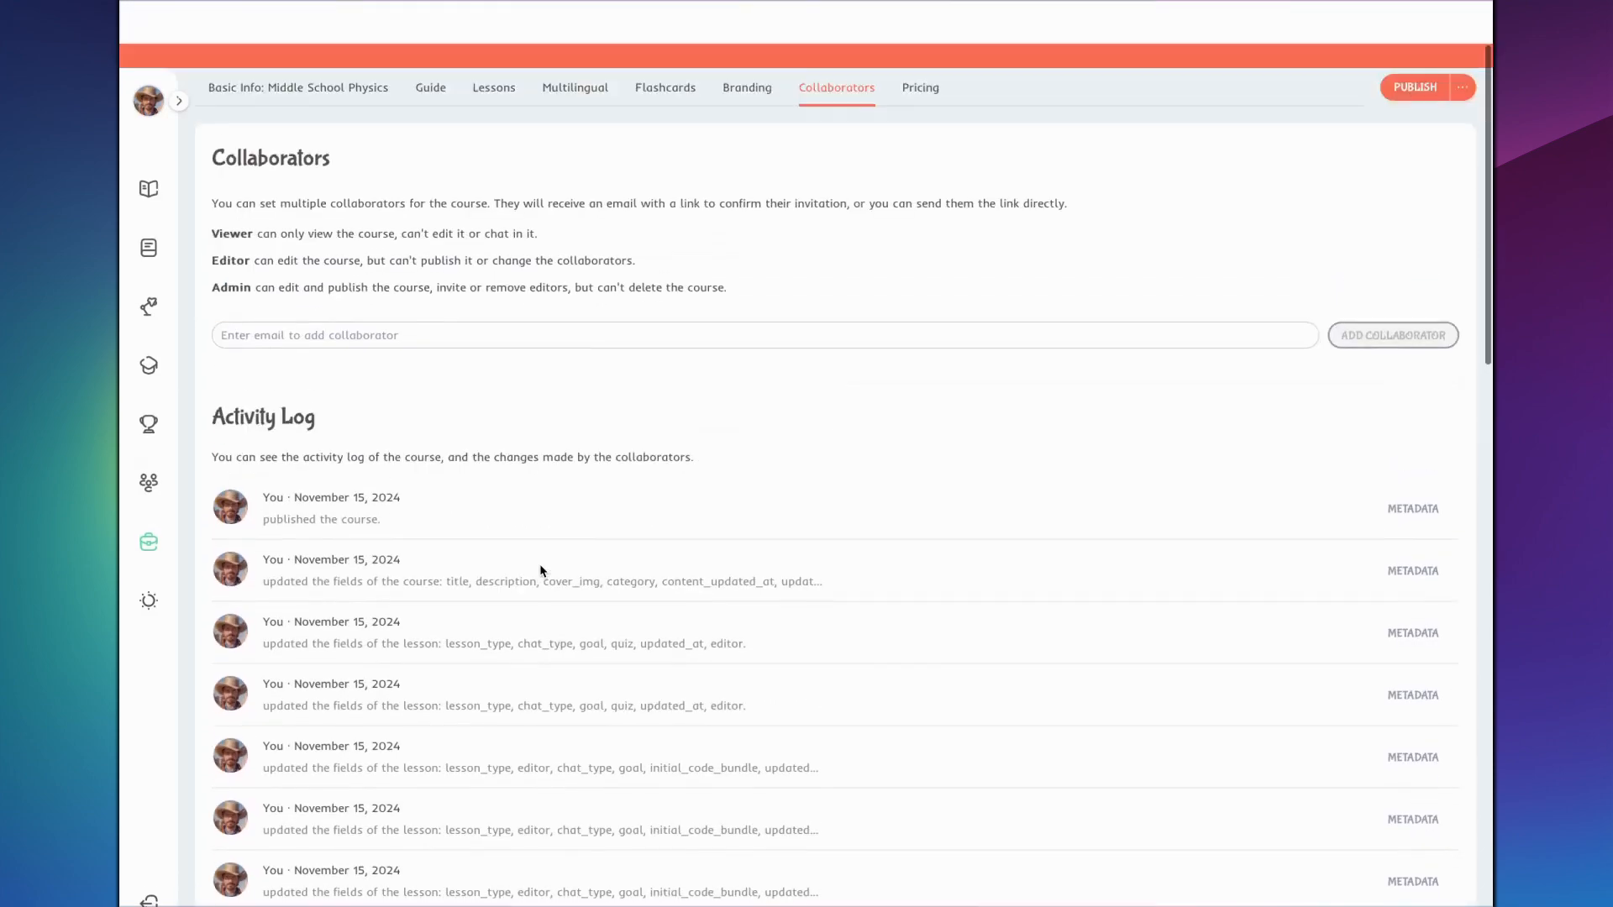
click(914, 69)
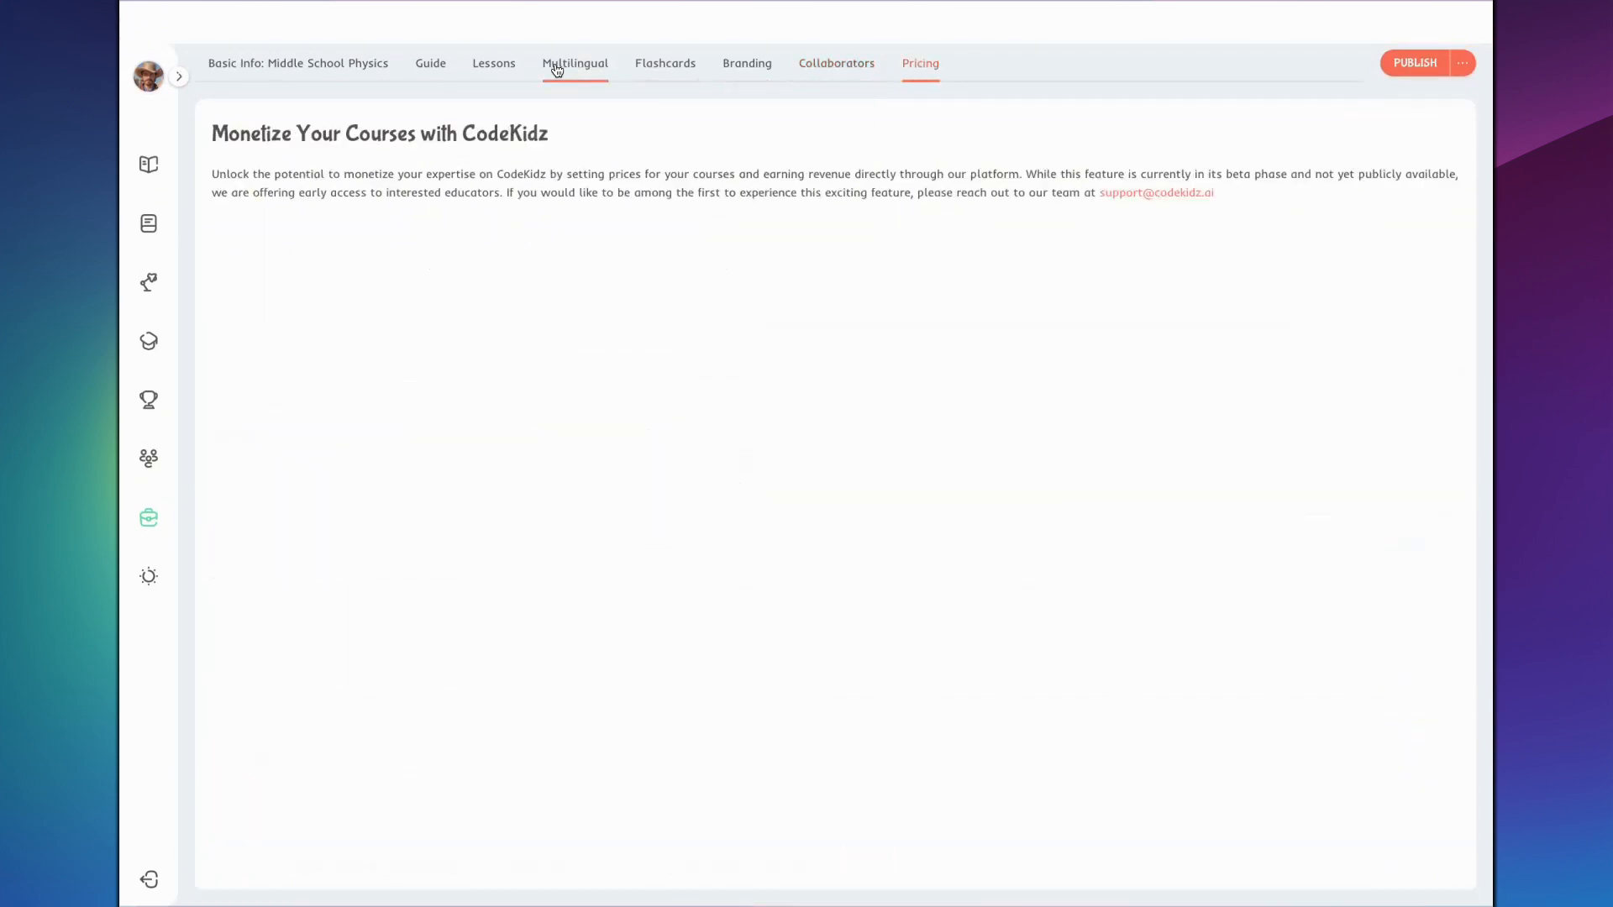
click(376, 65)
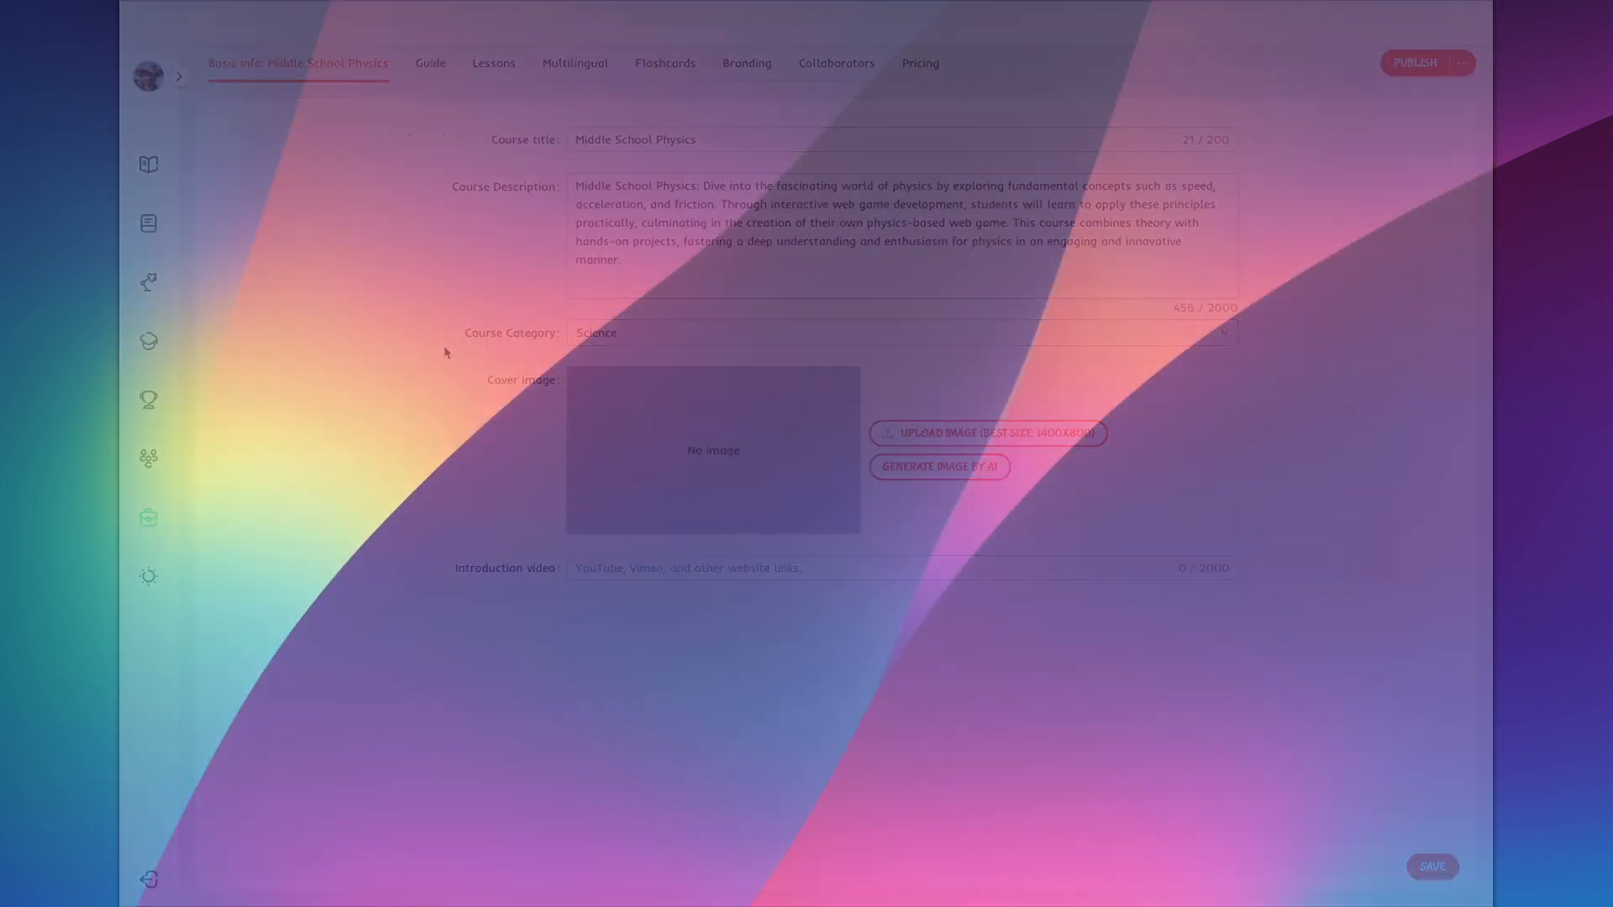